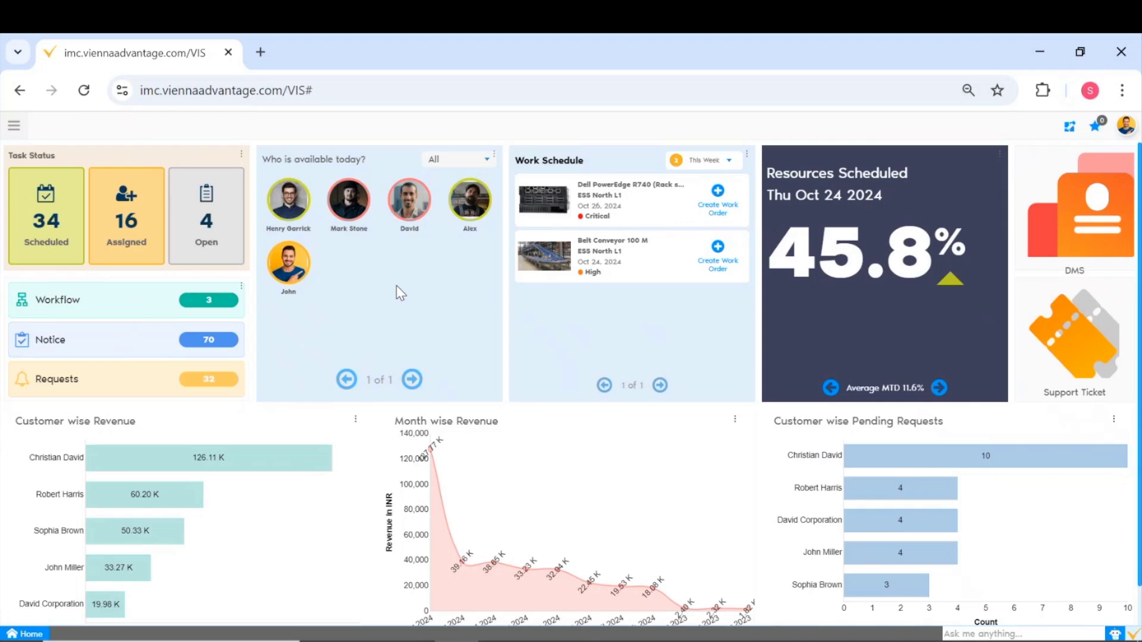
# Examine the home dashboard's staff availability, scheduled resources percentage, and customer and monthly revenue charts
pyautogui.moveTo(283, 159); pyautogui.dragTo(362, 159)
pyautogui.click(291, 212)
pyautogui.moveTo(396, 218)
pyautogui.moveTo(785, 189); pyautogui.dragTo(965, 373)
pyautogui.click(963, 355)
pyautogui.scroll(-1, 191, 435)
pyautogui.moveTo(141, 465)
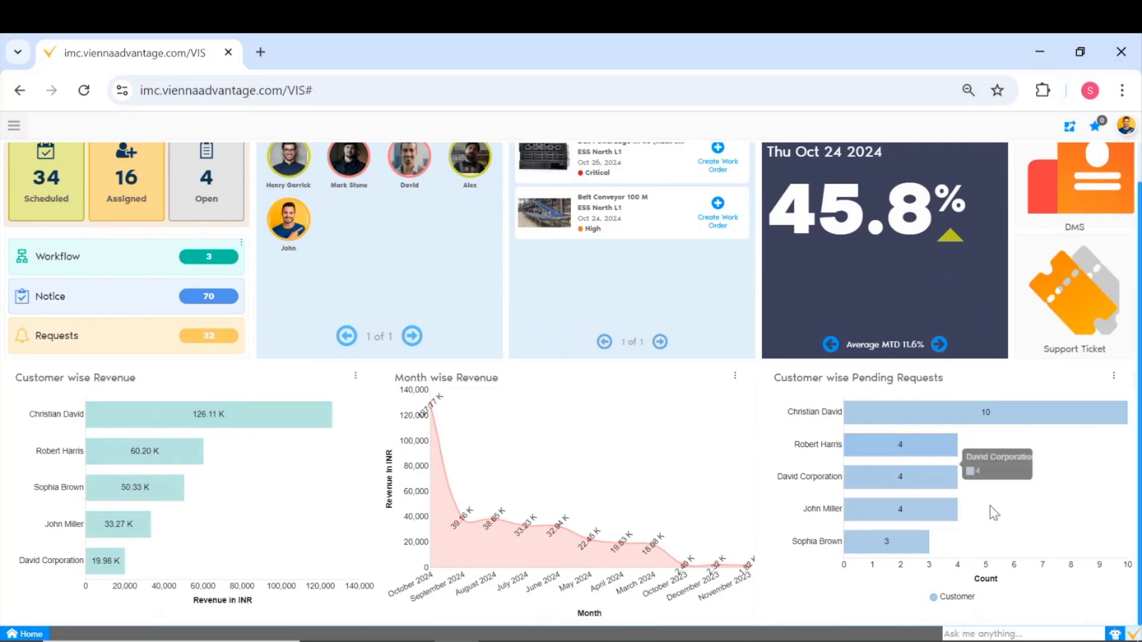
pyautogui.scroll(1, 518, 440)
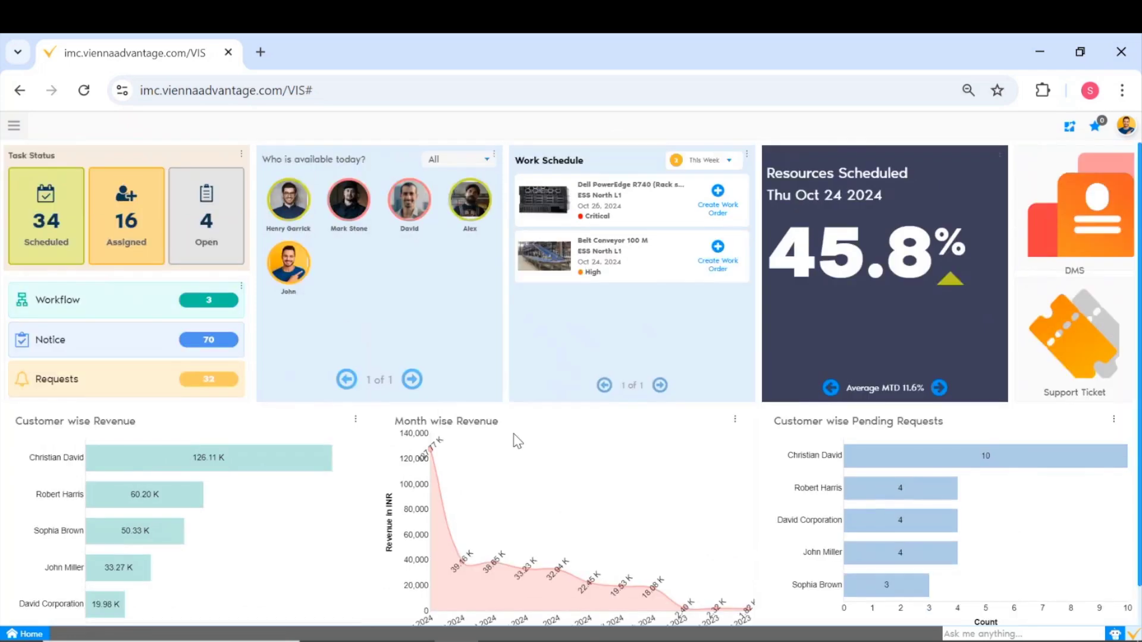
# Open Field Service Request from the Service Centre of the Feeld.ai module
pyautogui.click(15, 128)
pyautogui.click(276, 355)
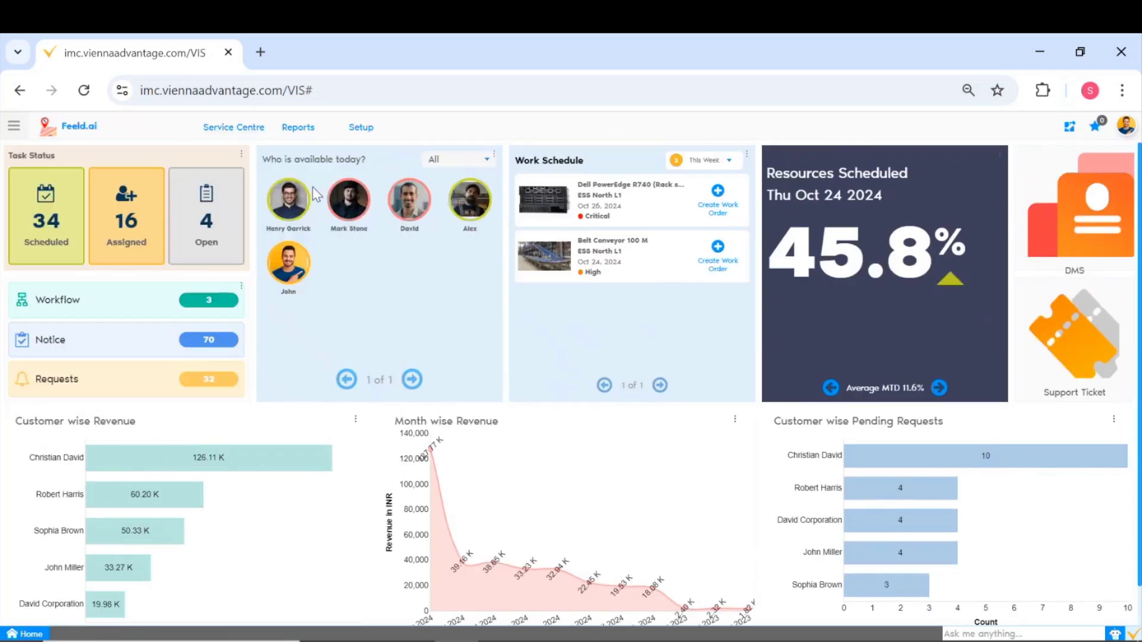
pyautogui.click(233, 127)
pyautogui.click(243, 151)
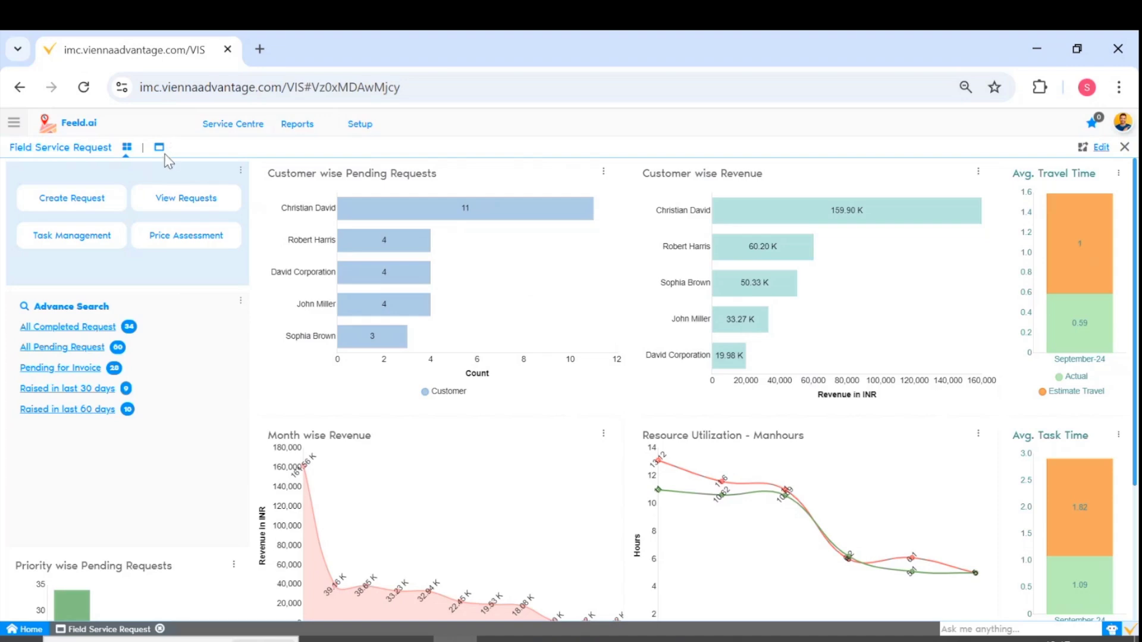
# Examine the Field Service Request dashboard's charts on pending requests, revenue, resource manhours, travel and task times, and the Insights panel
pyautogui.scroll(-3, 400, 333)
pyautogui.scroll(3, 806, 375)
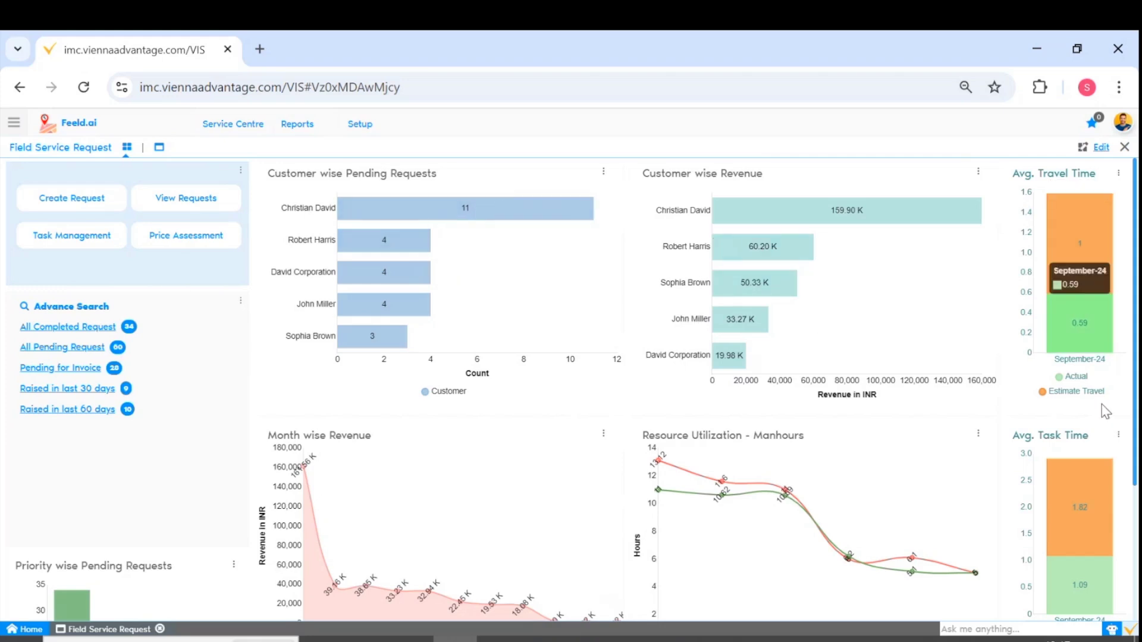
pyautogui.scroll(-2, 1106, 410)
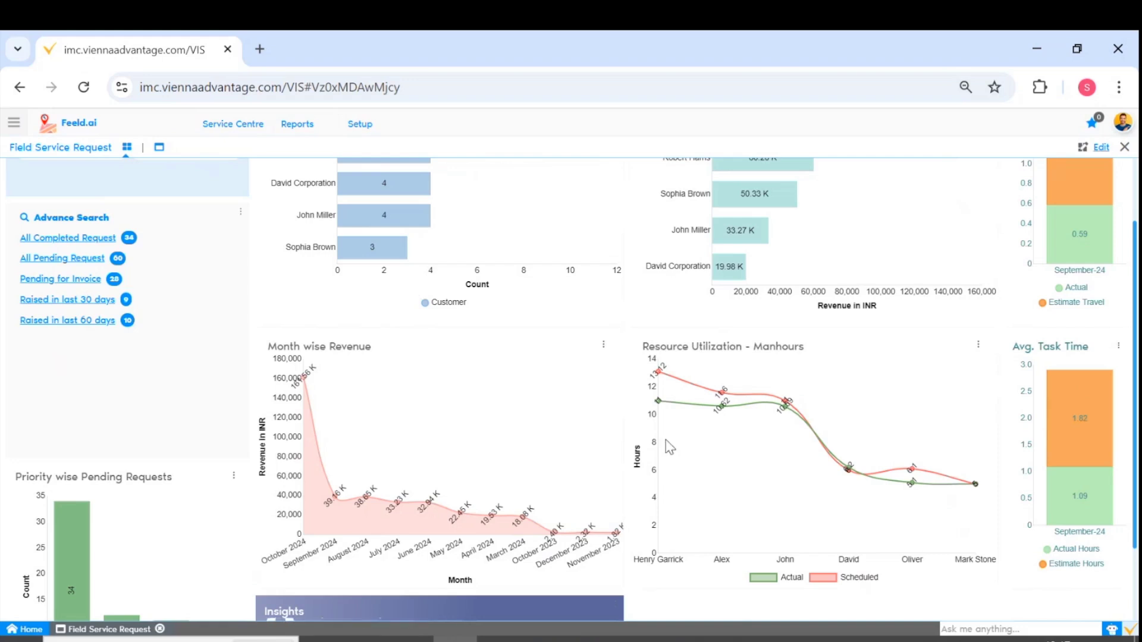
pyautogui.scroll(2, 419, 387)
pyautogui.scroll(-2, 624, 452)
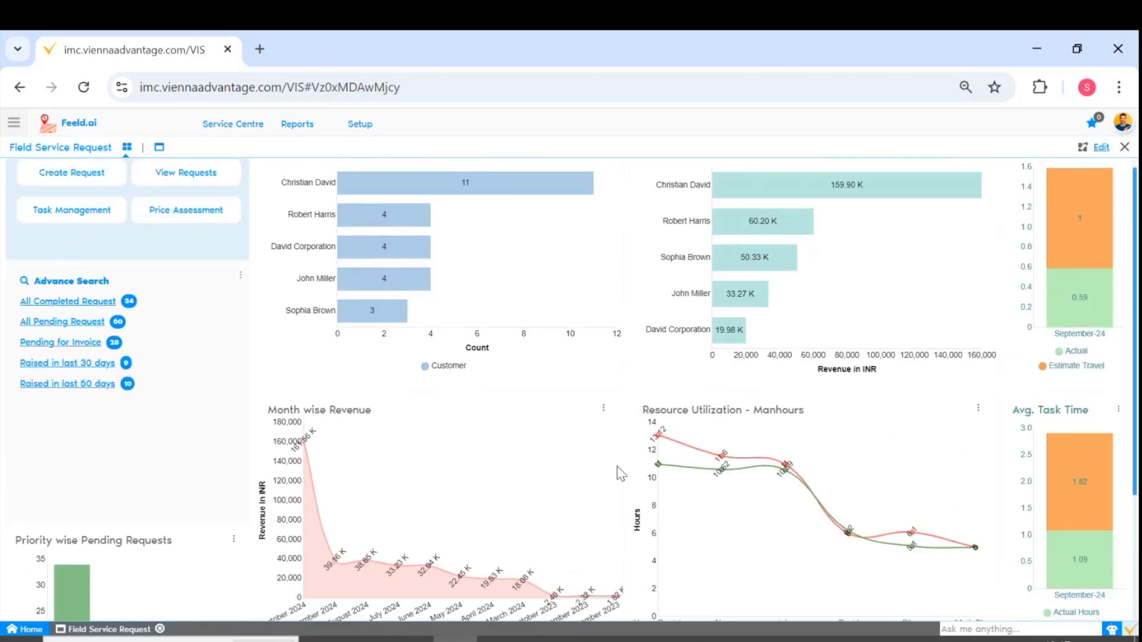
pyautogui.scroll(-2, 491, 433)
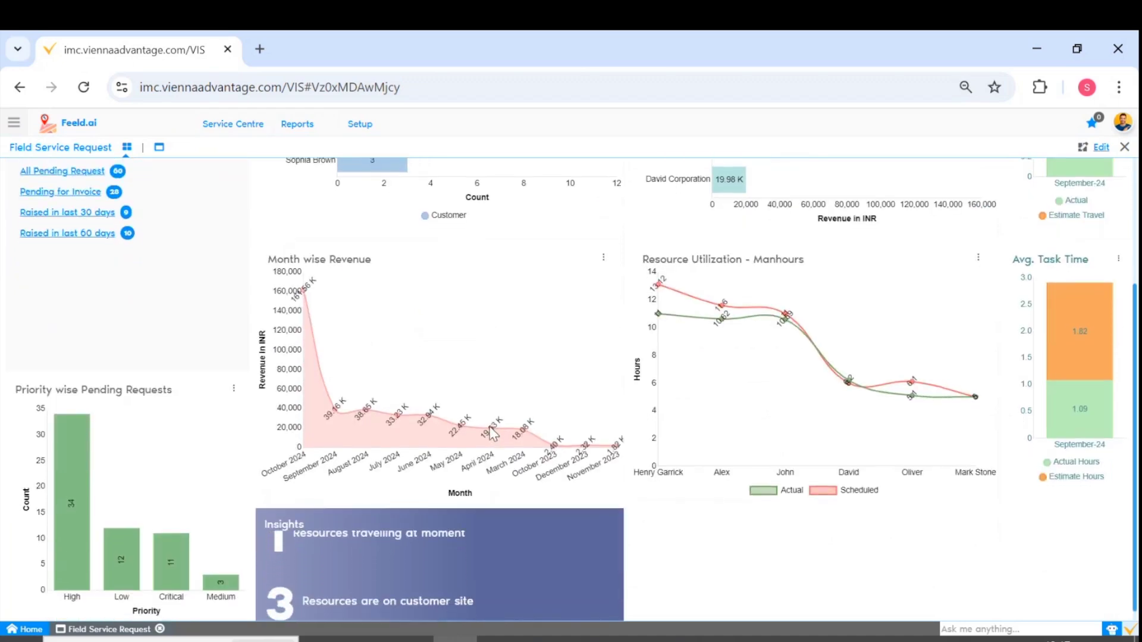
pyautogui.scroll(3, 491, 433)
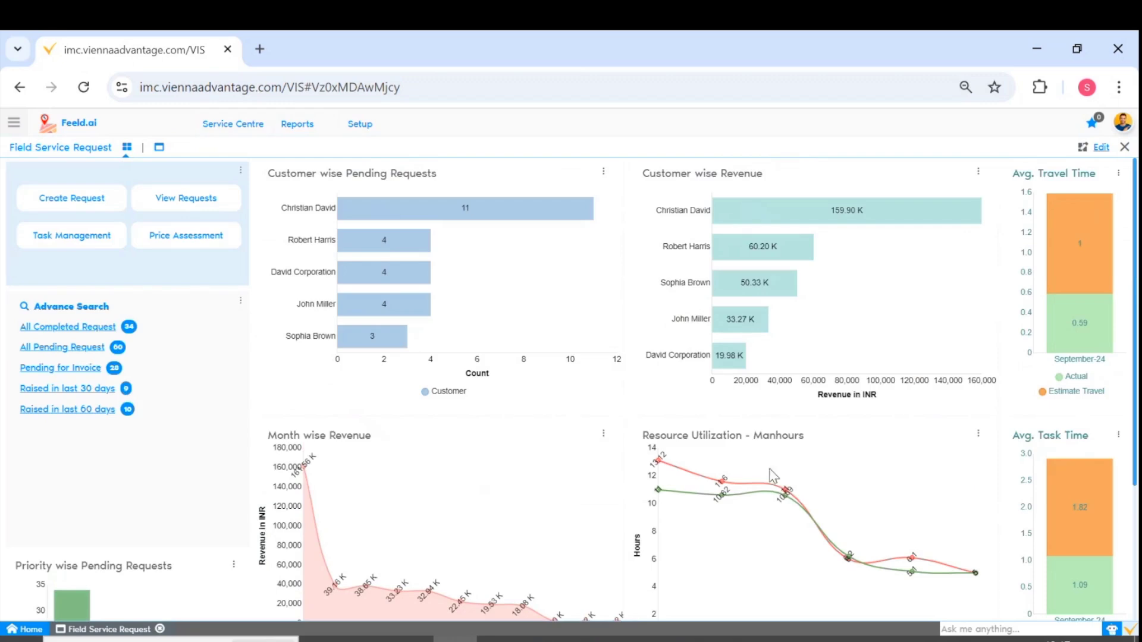
pyautogui.scroll(-2, 981, 357)
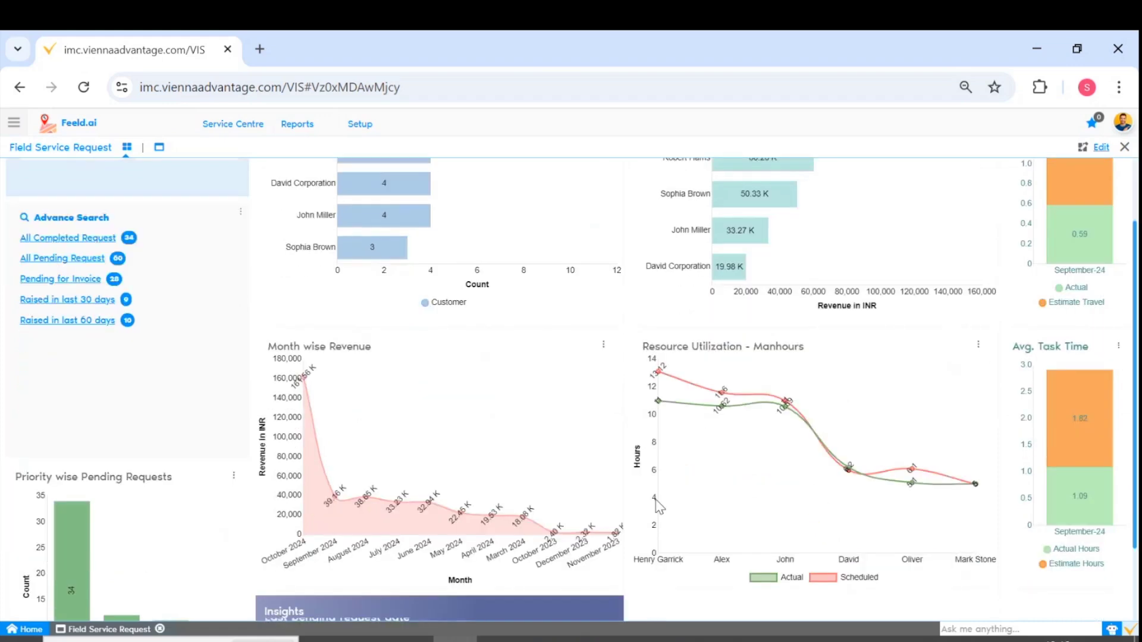
pyautogui.scroll(-2, 809, 470)
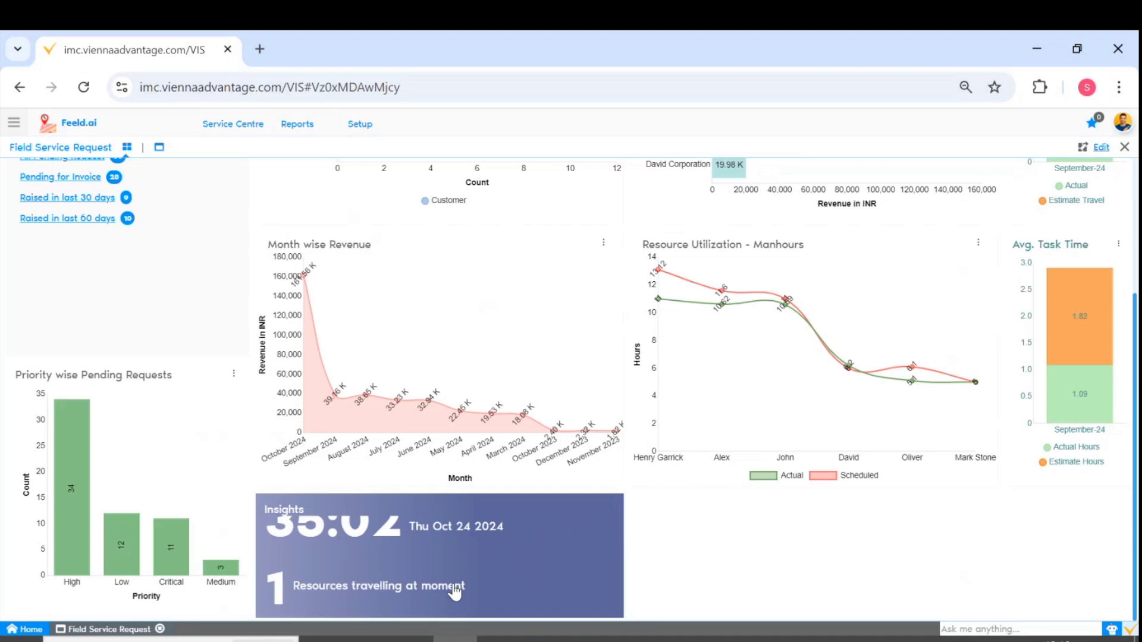
pyautogui.scroll(3, 730, 552)
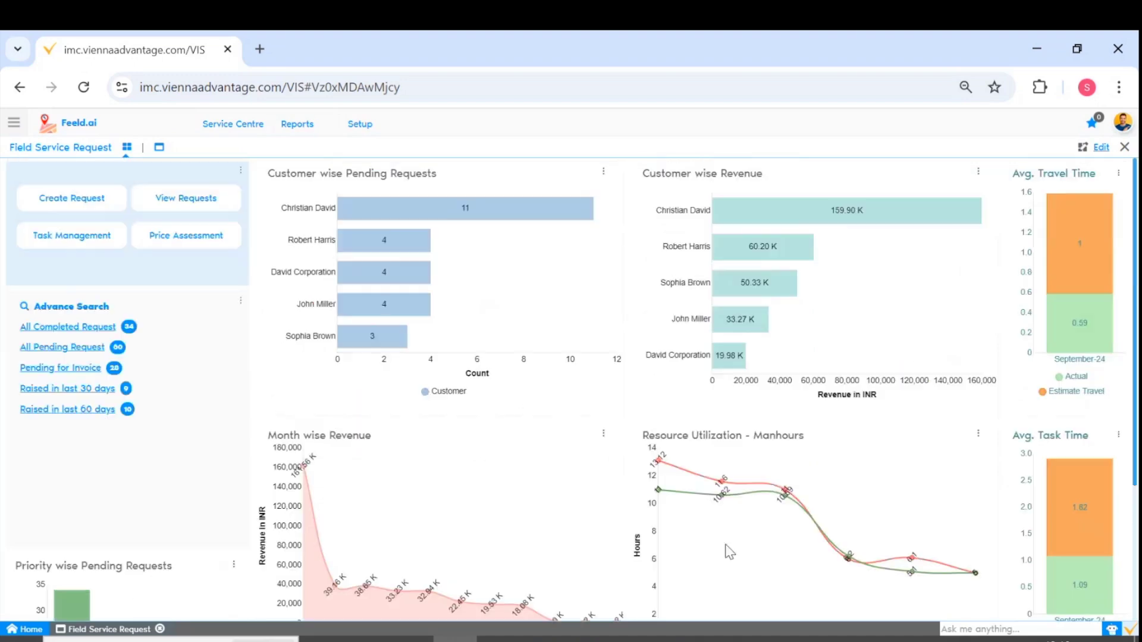
# Switch to the field service request list and open the most recent request, dated 24/10/2024
pyautogui.click(158, 147)
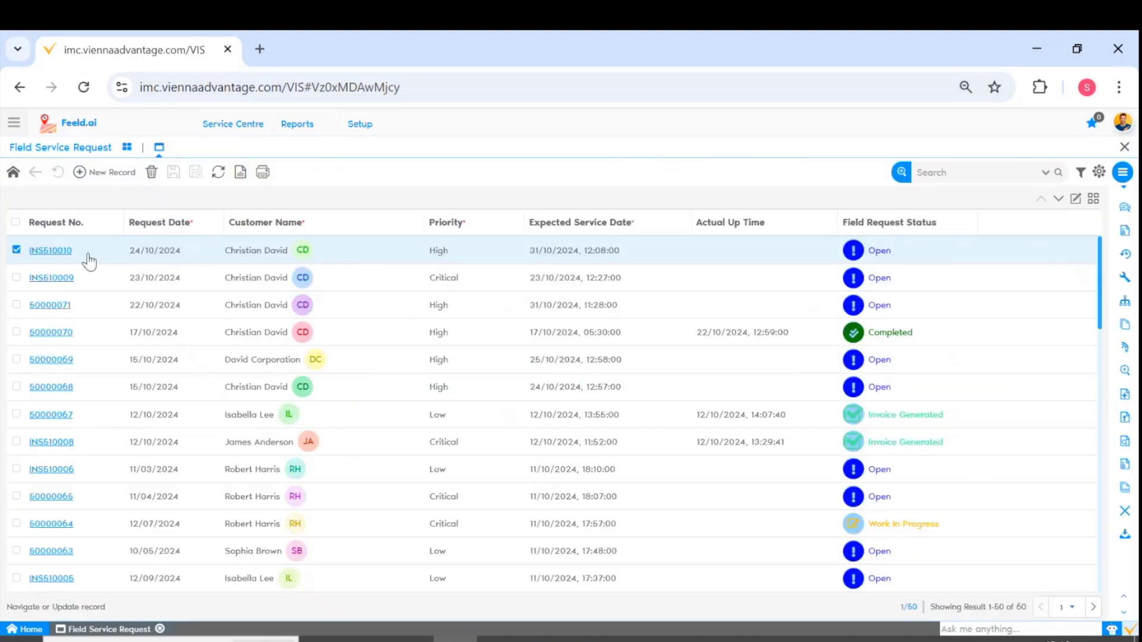
pyautogui.click(48, 252)
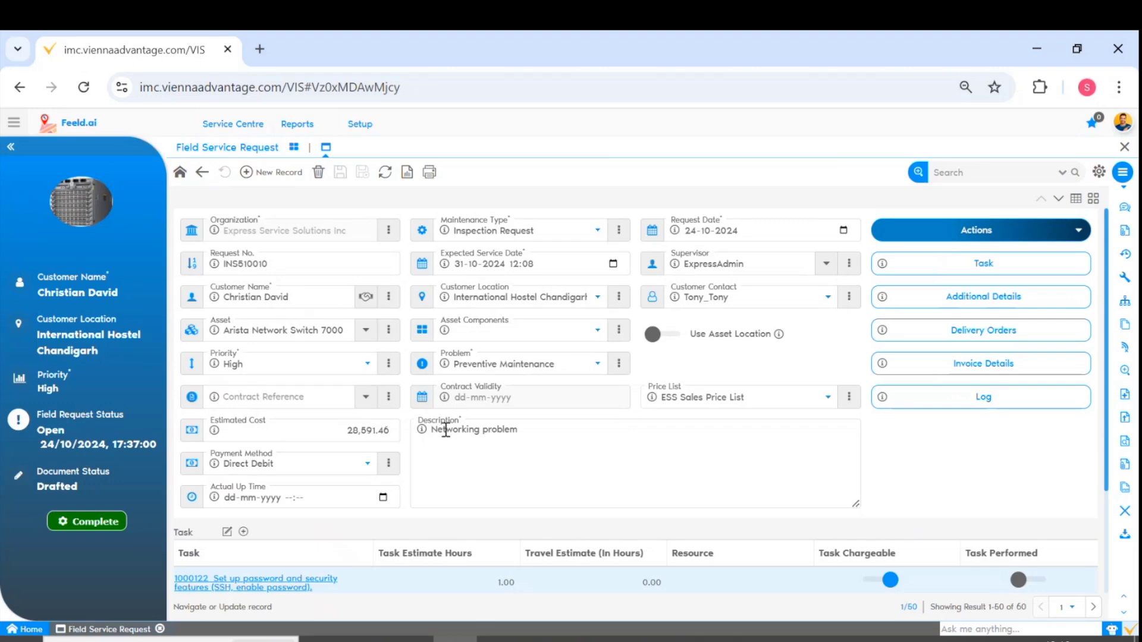
pyautogui.click(255, 172)
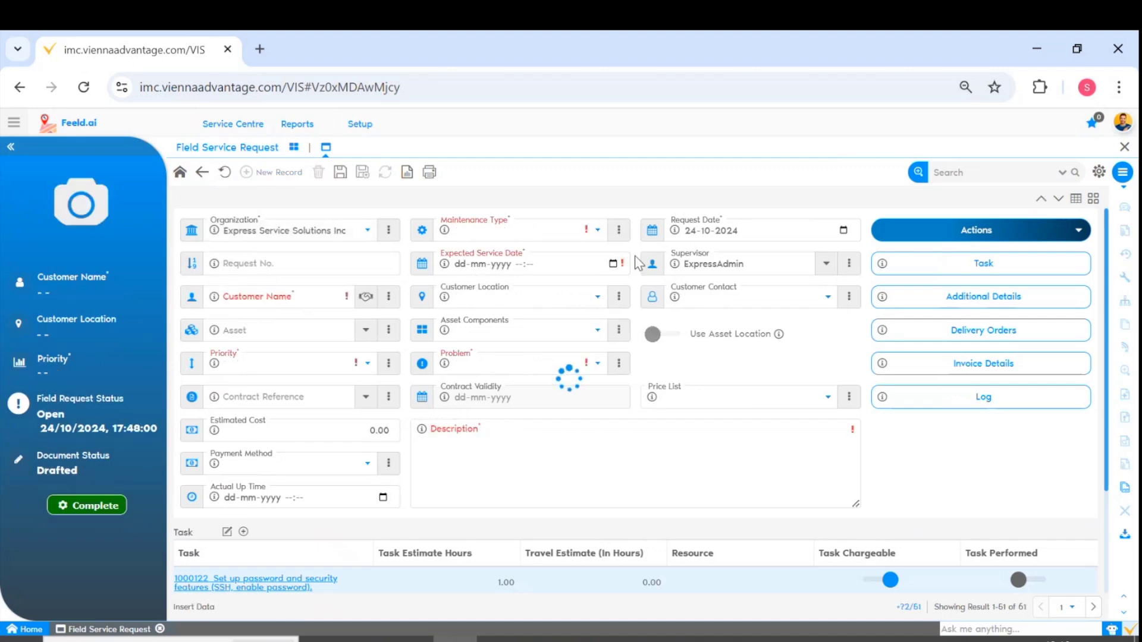
pyautogui.click(539, 226)
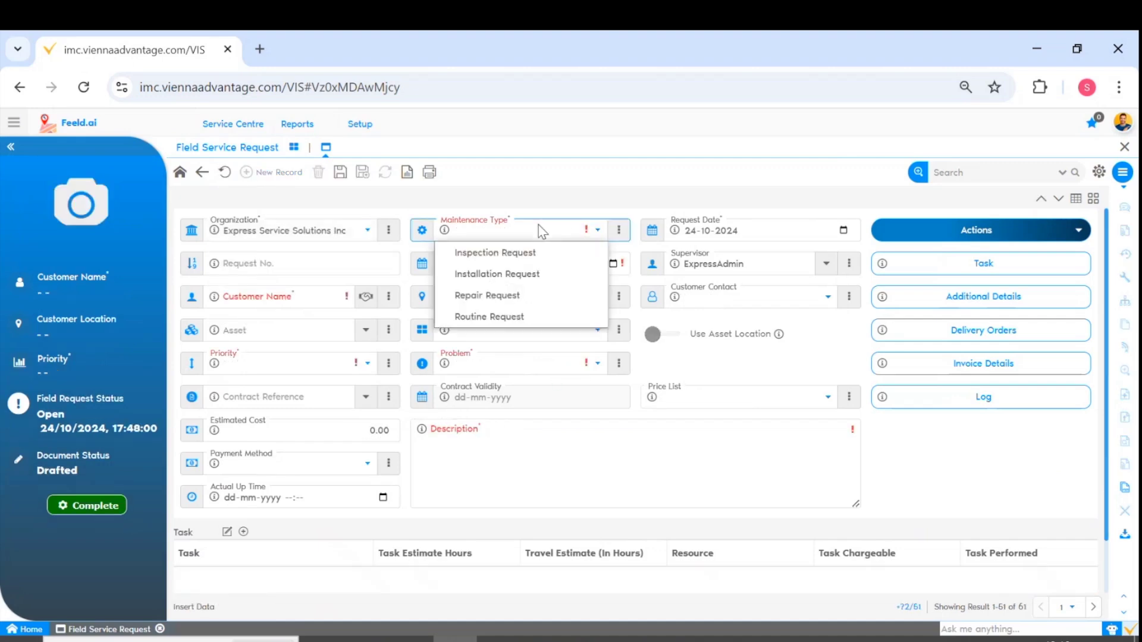
pyautogui.click(548, 267)
pyautogui.click(355, 291)
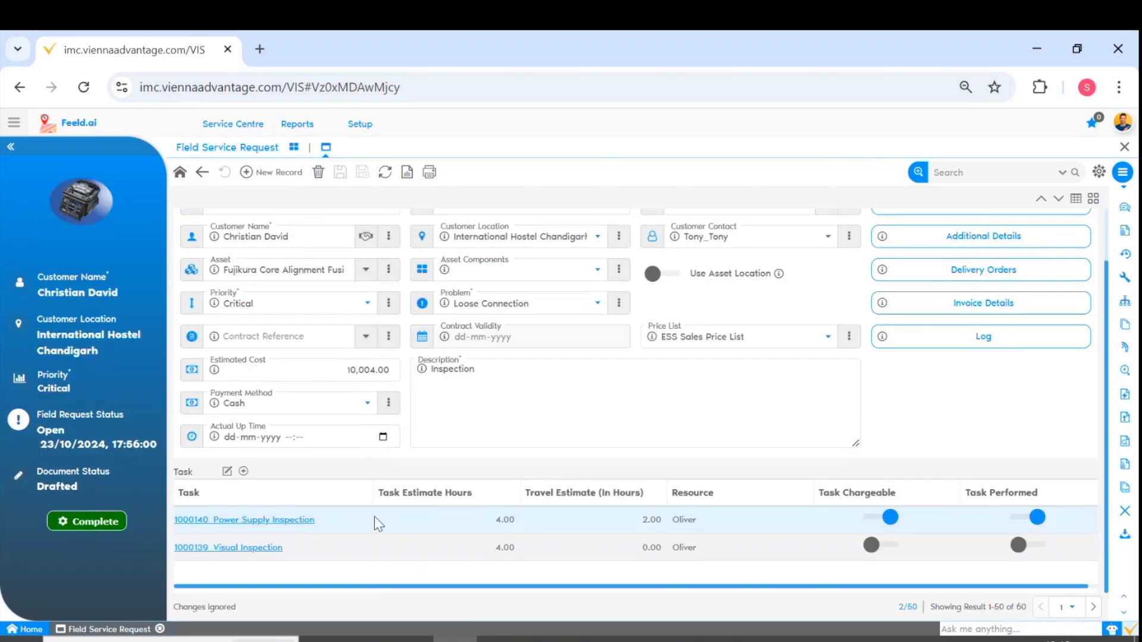
pyautogui.scroll(1, 958, 375)
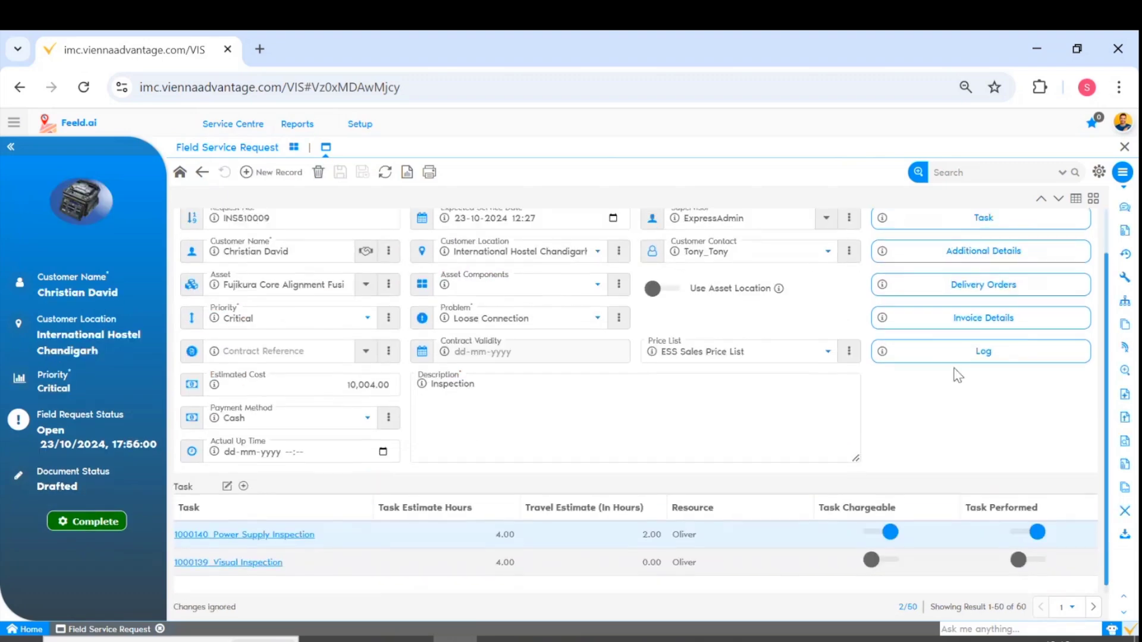
pyautogui.click(1041, 199)
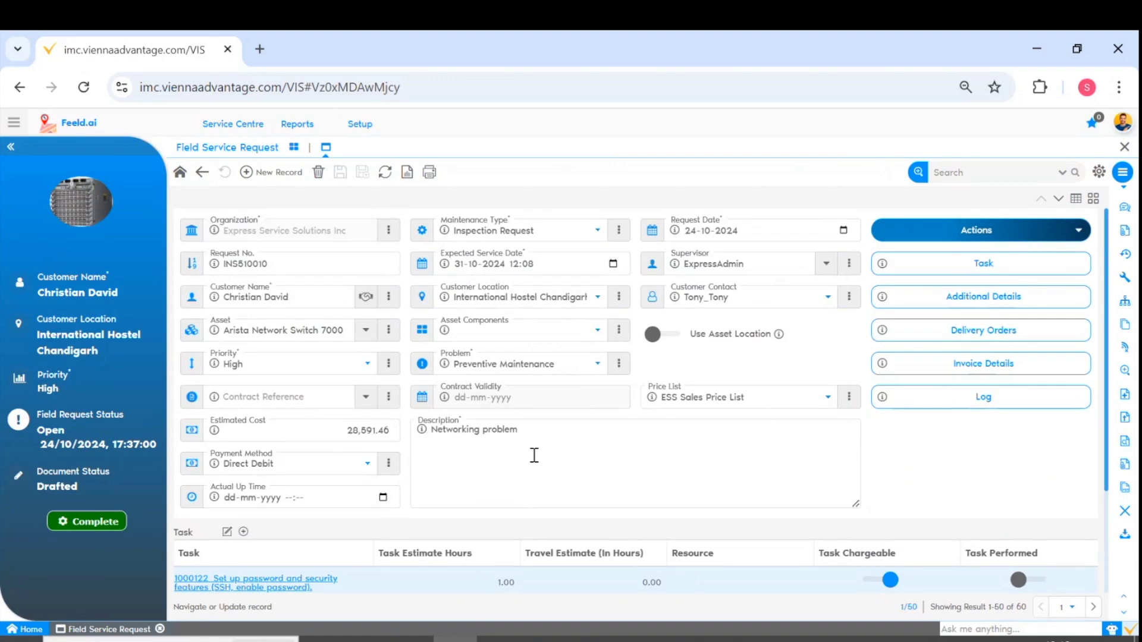
# Open the "Set up password and security features" task from the request's task list, widening the Task column
pyautogui.click(331, 433)
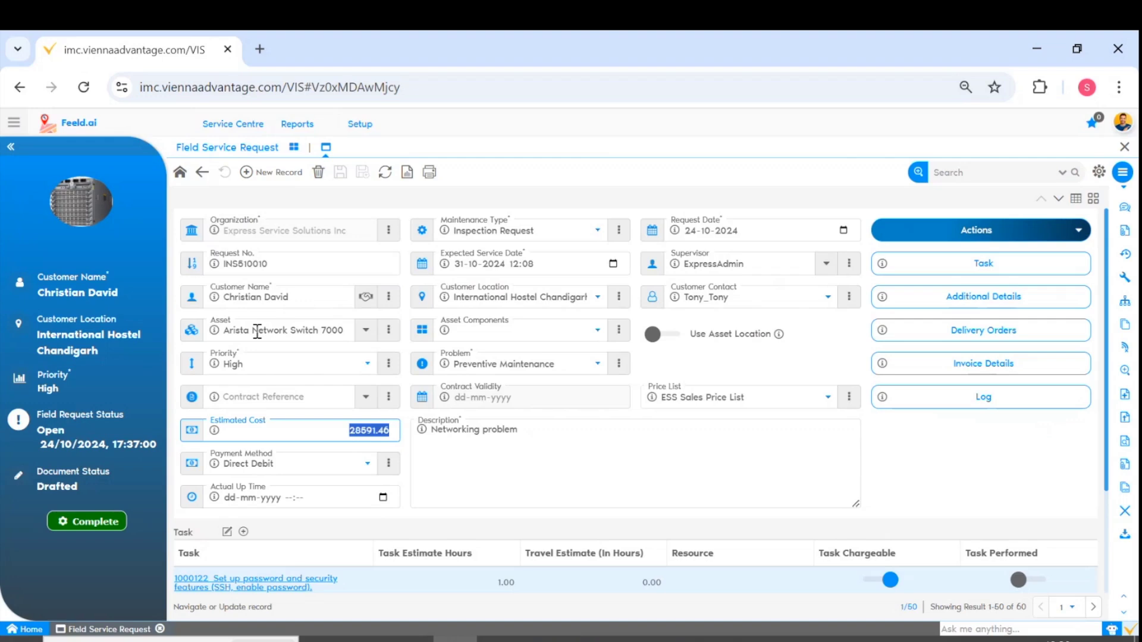
pyautogui.click(982, 262)
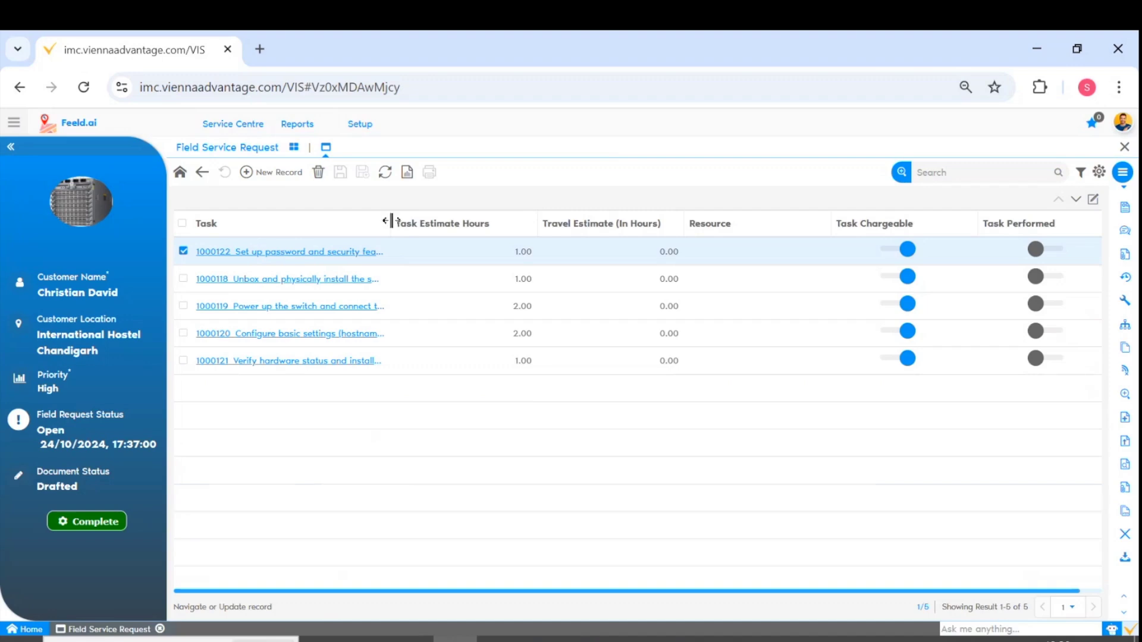
pyautogui.moveTo(390, 223); pyautogui.dragTo(473, 223)
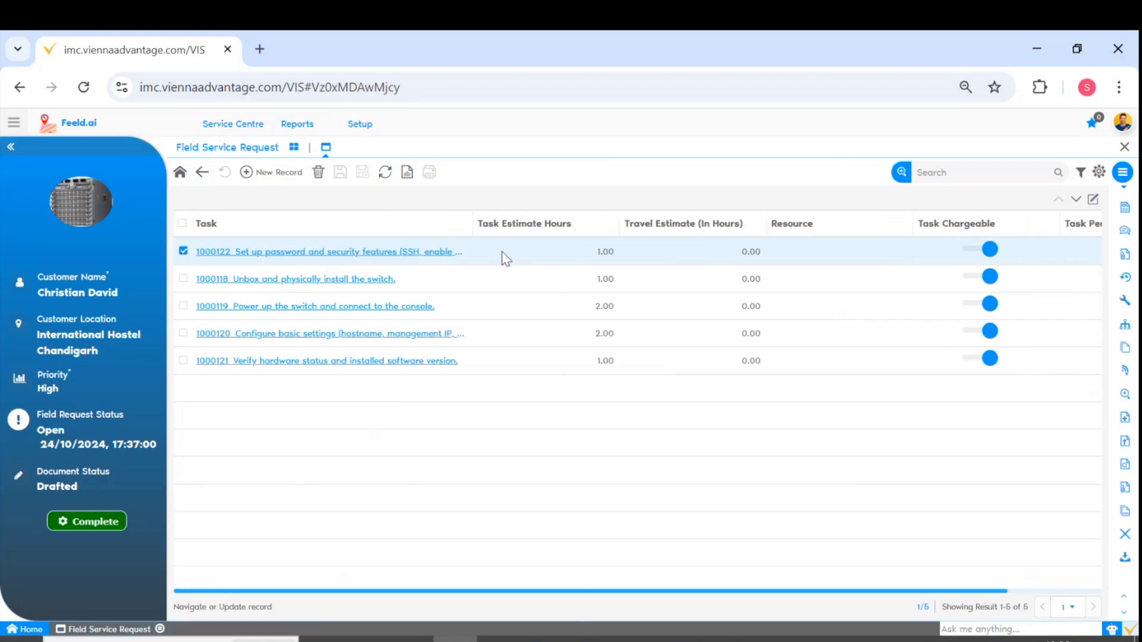
pyautogui.doubleClick(421, 263)
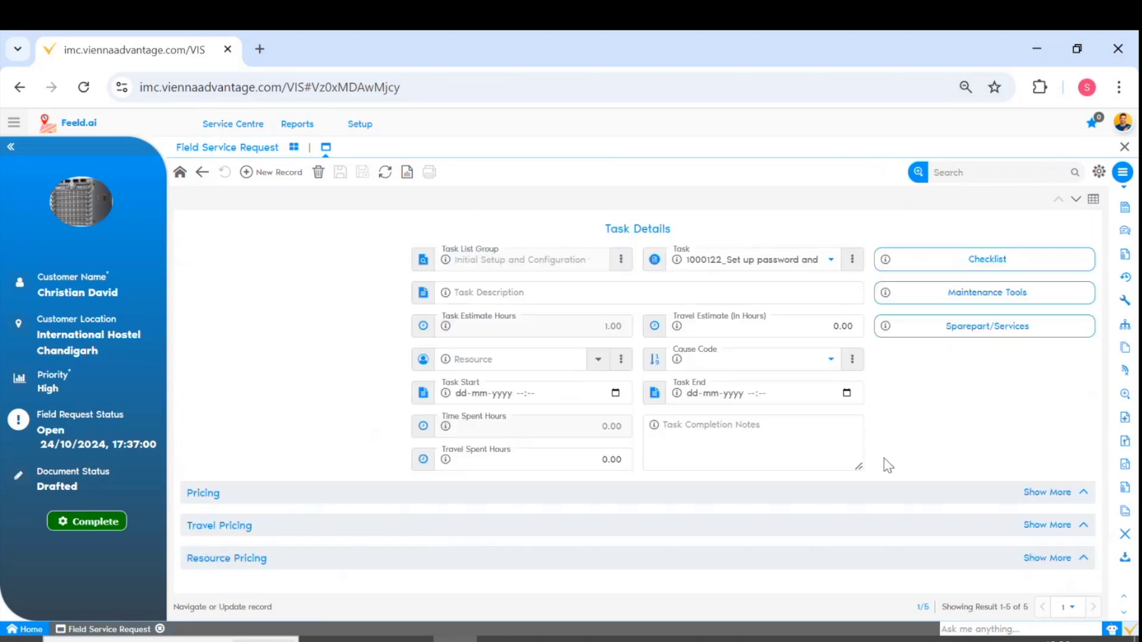
# Set the task's travel estimate to 1 hour and save the record
pyautogui.click(838, 329)
pyautogui.write('1')
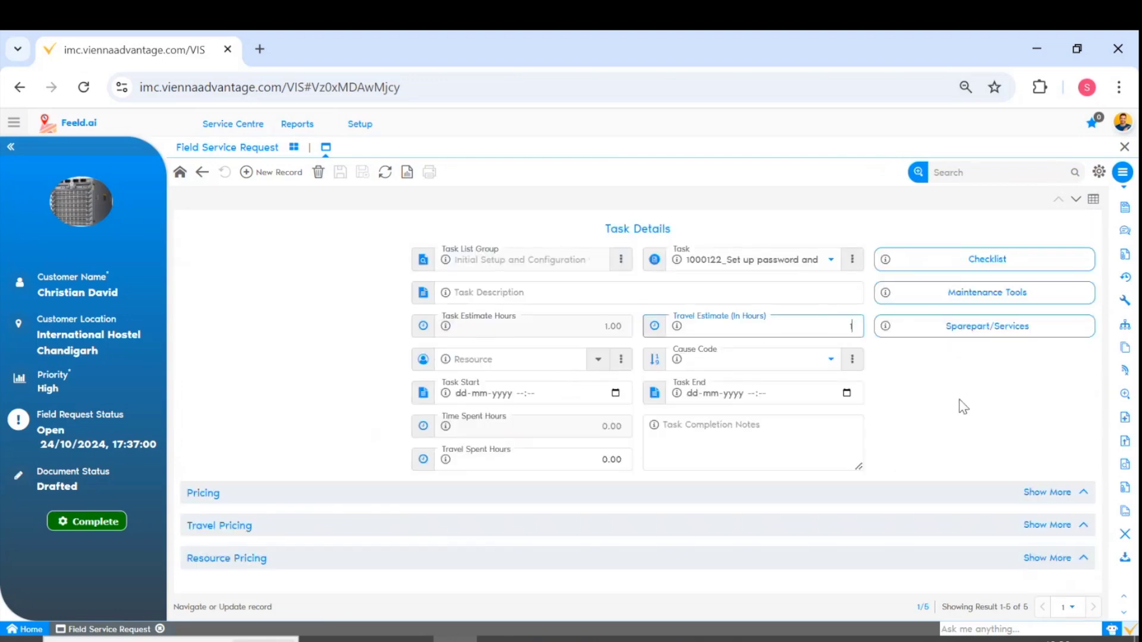
pyautogui.click(1012, 405)
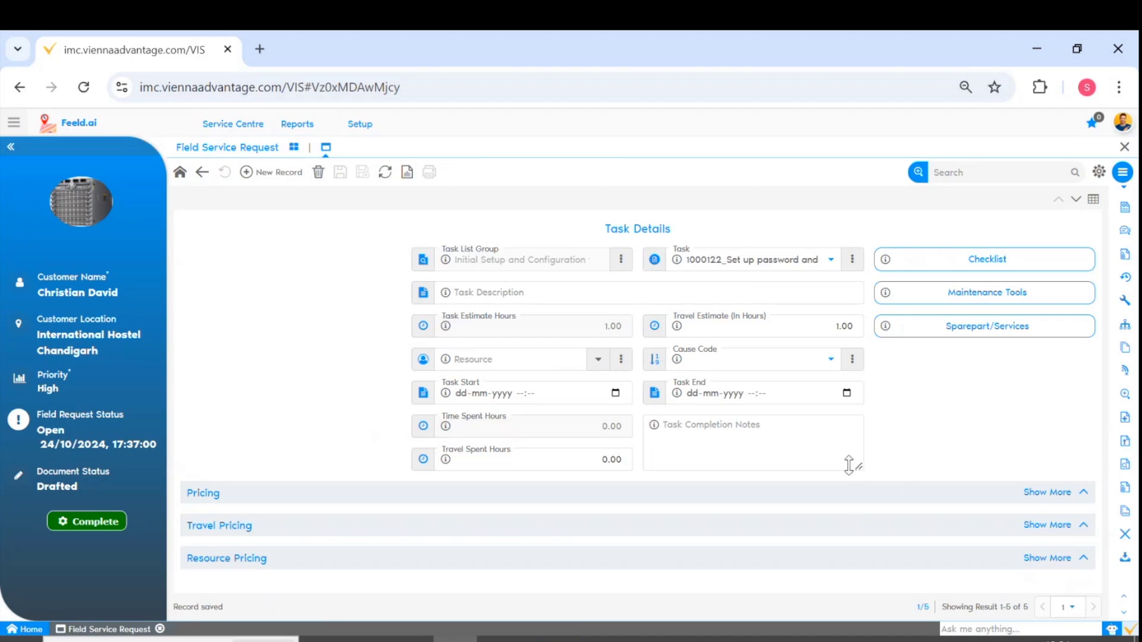
# Expand the task's Pricing section and review its amount, tax rate and total
pyautogui.click(851, 492)
pyautogui.scroll(-2, 790, 461)
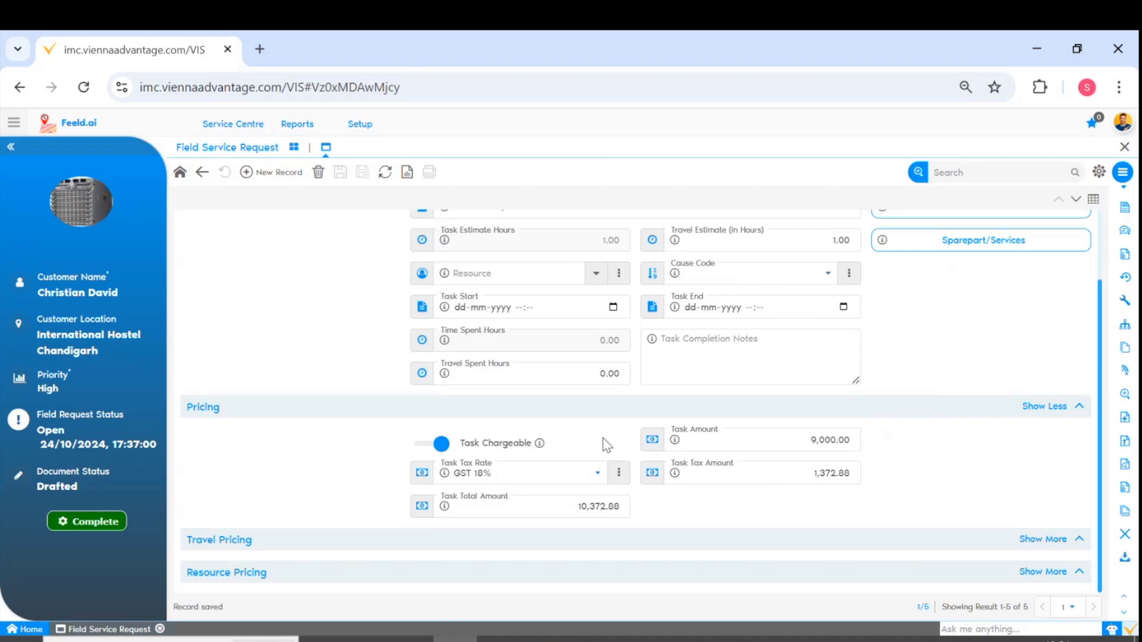
pyautogui.click(772, 433)
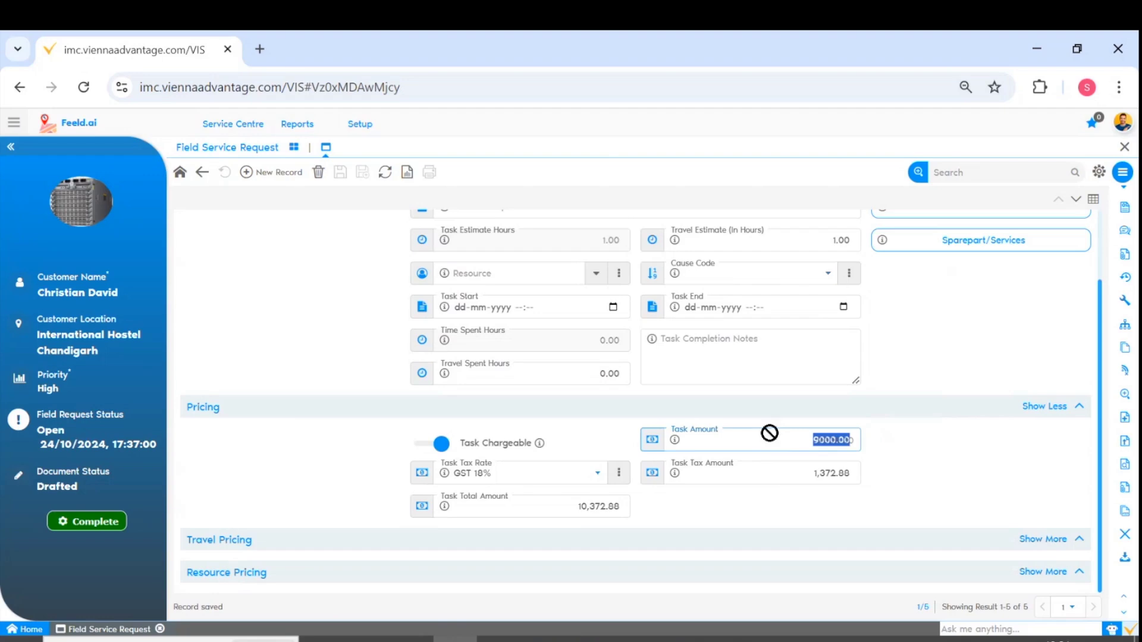
pyautogui.click(956, 464)
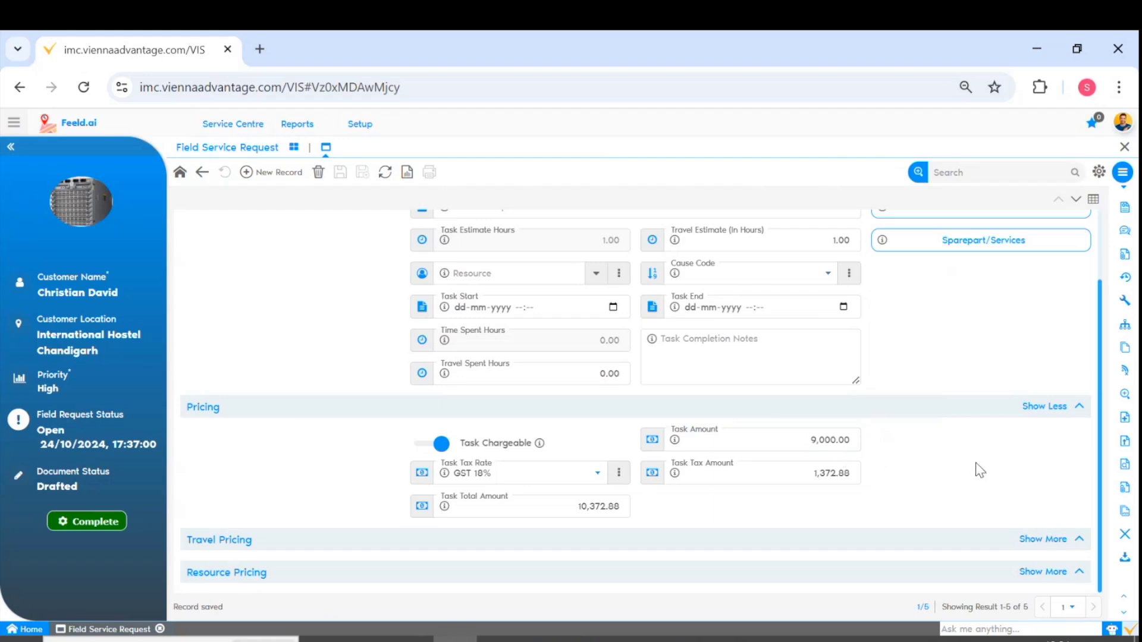
# Expand the task's Travel Pricing and Resource Pricing sections
pyautogui.click(1041, 539)
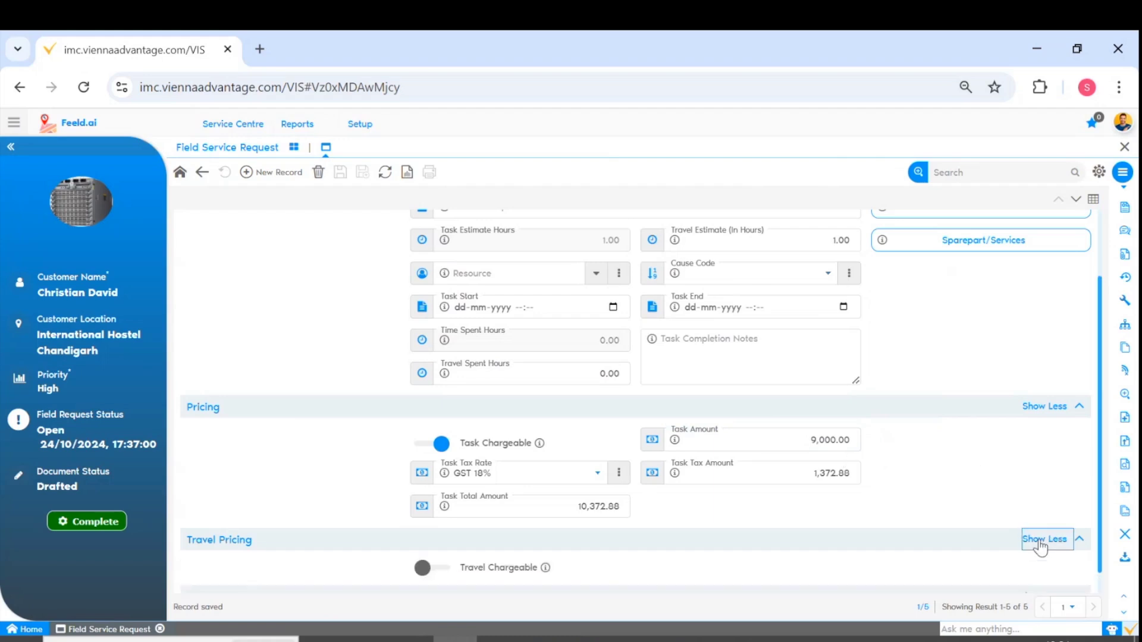
pyautogui.scroll(-1, 797, 589)
pyautogui.click(1046, 572)
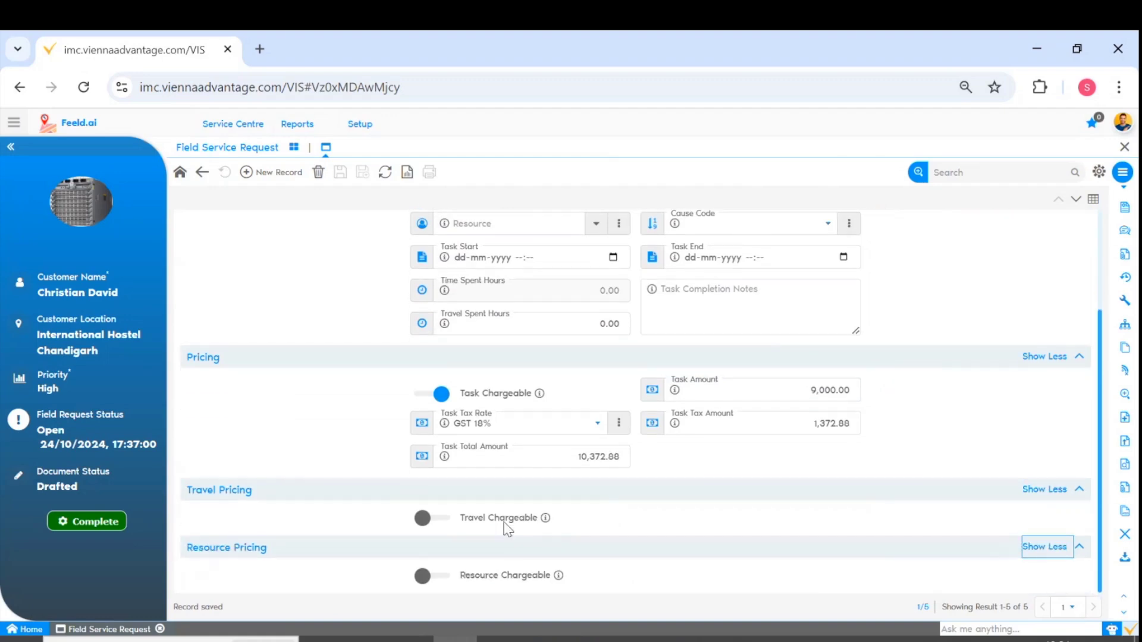
# Try making the task's travel chargeable with City Travel Charge, and switch the travel charging off again
pyautogui.click(423, 519)
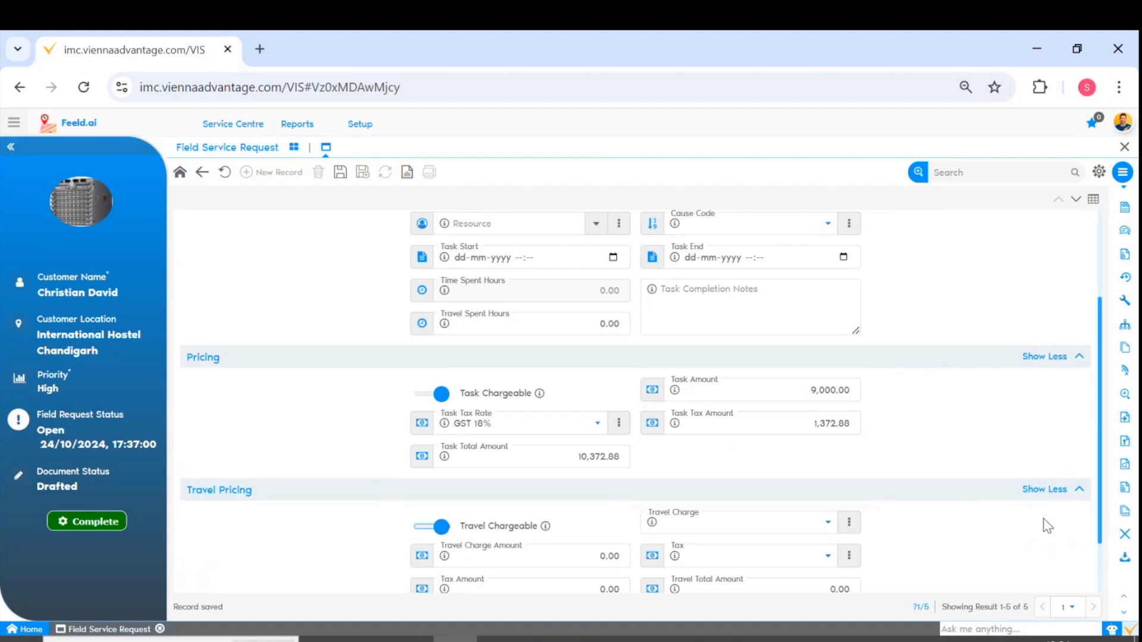
pyautogui.scroll(-3, 704, 438)
pyautogui.click(725, 457)
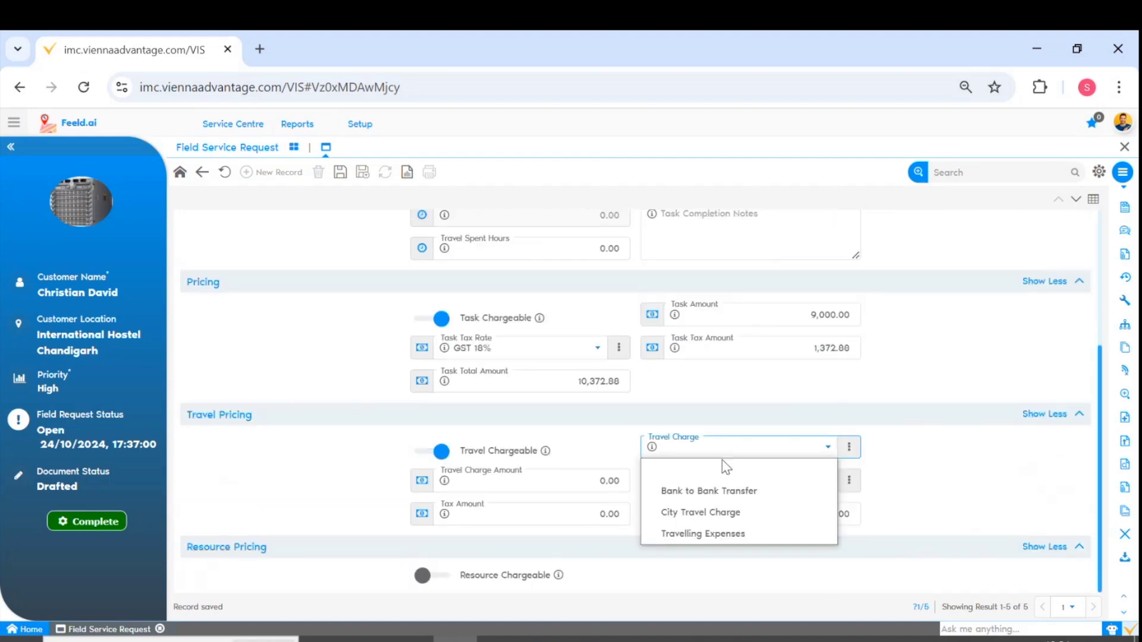
pyautogui.click(741, 513)
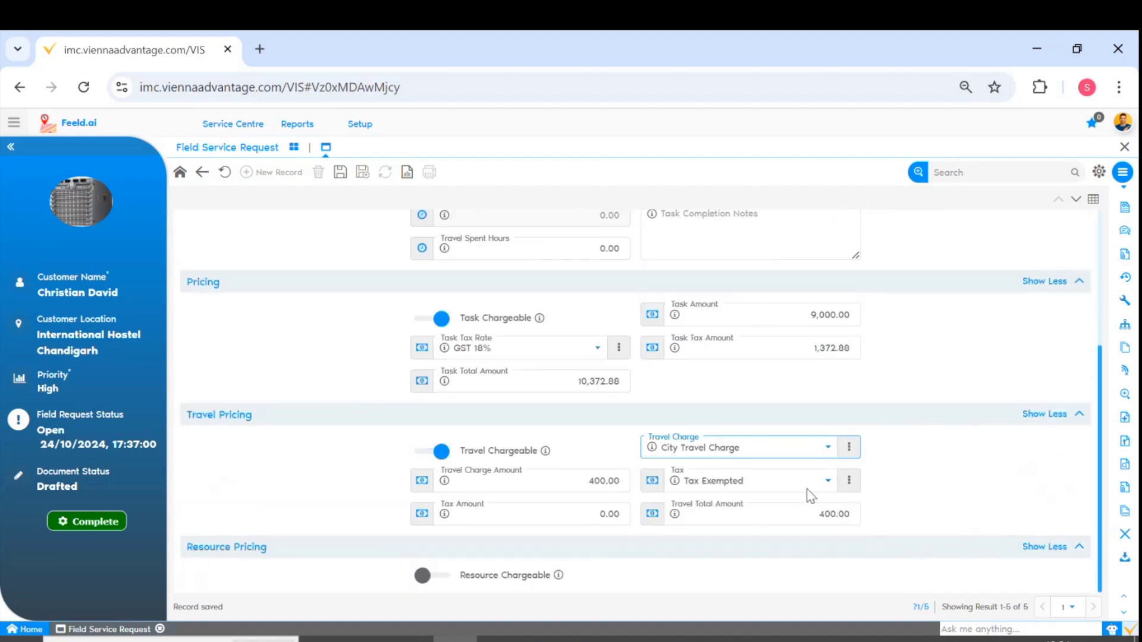
pyautogui.click(510, 521)
pyautogui.click(695, 496)
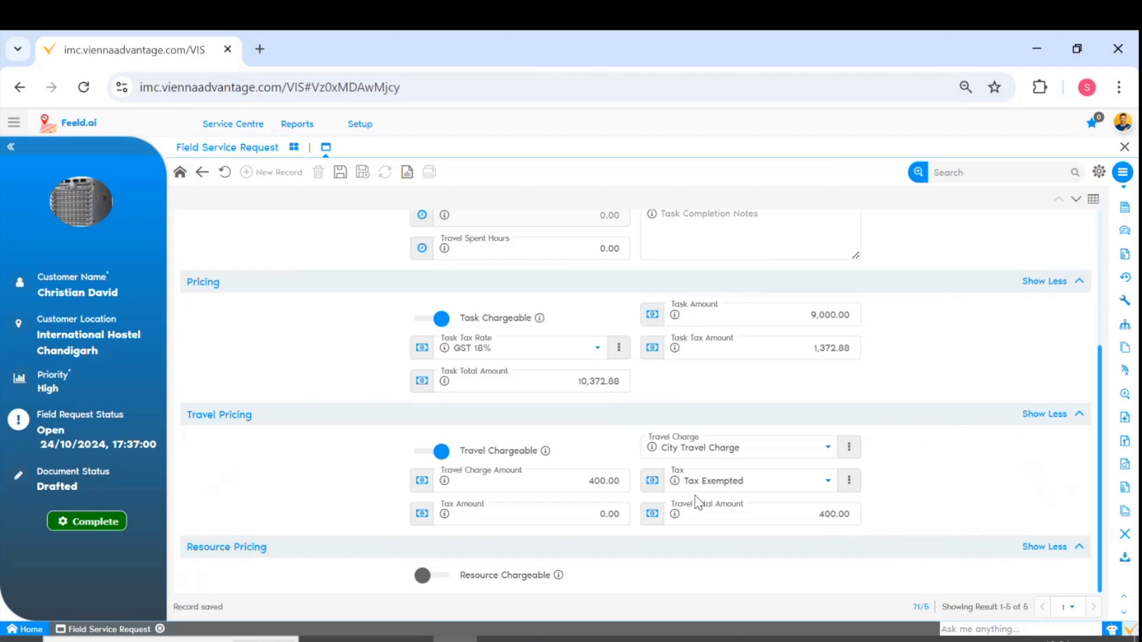
pyautogui.click(433, 451)
# Try making the task's resource chargeable, look over the resource pricing fields, and switch the resource charging off again
pyautogui.click(431, 576)
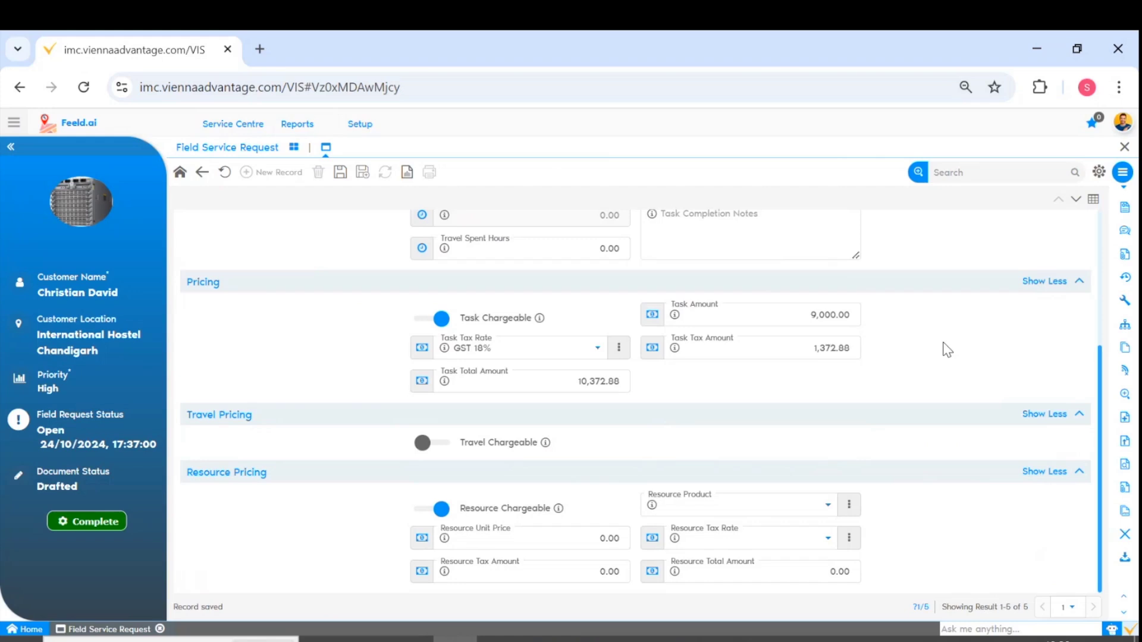
pyautogui.click(595, 537)
pyautogui.click(1031, 544)
pyautogui.scroll(3, 784, 462)
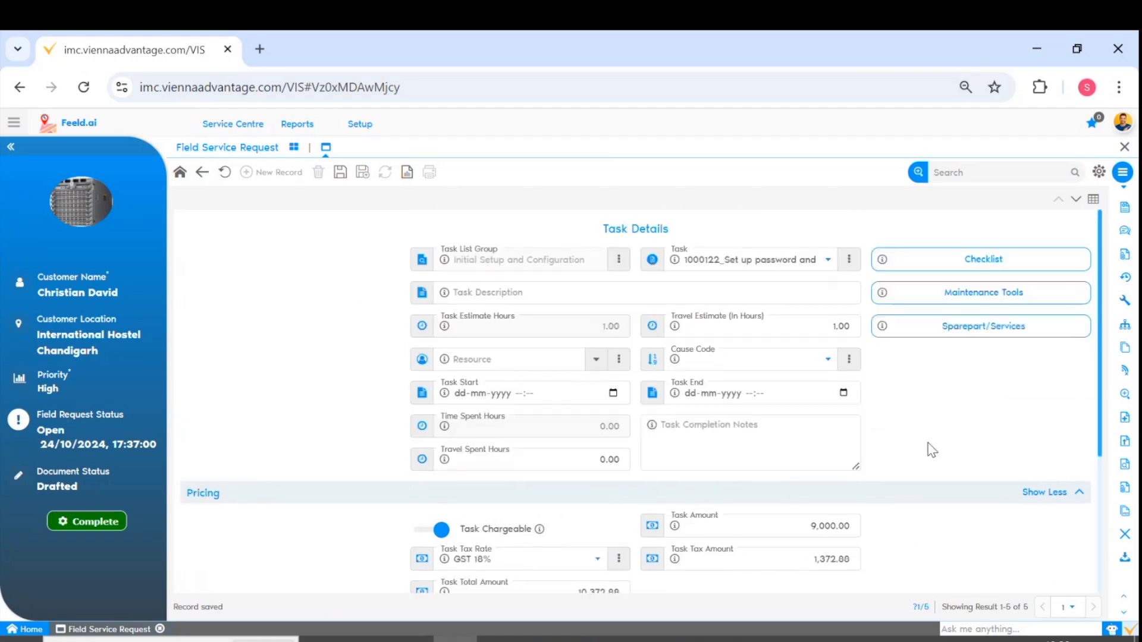
pyautogui.scroll(-3, 932, 450)
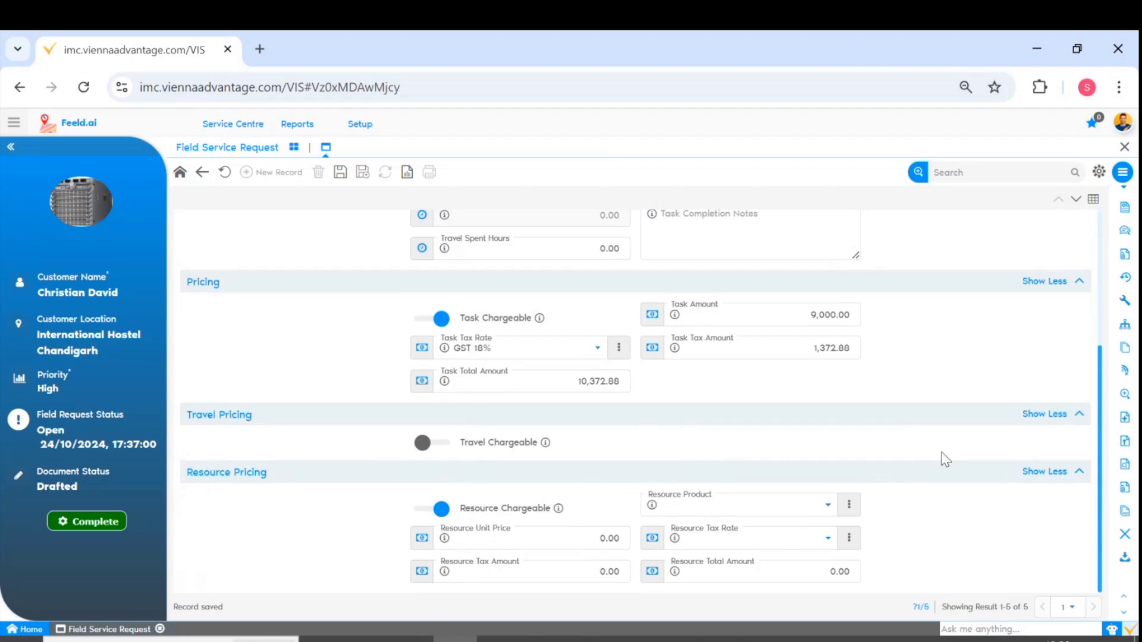
pyautogui.click(441, 509)
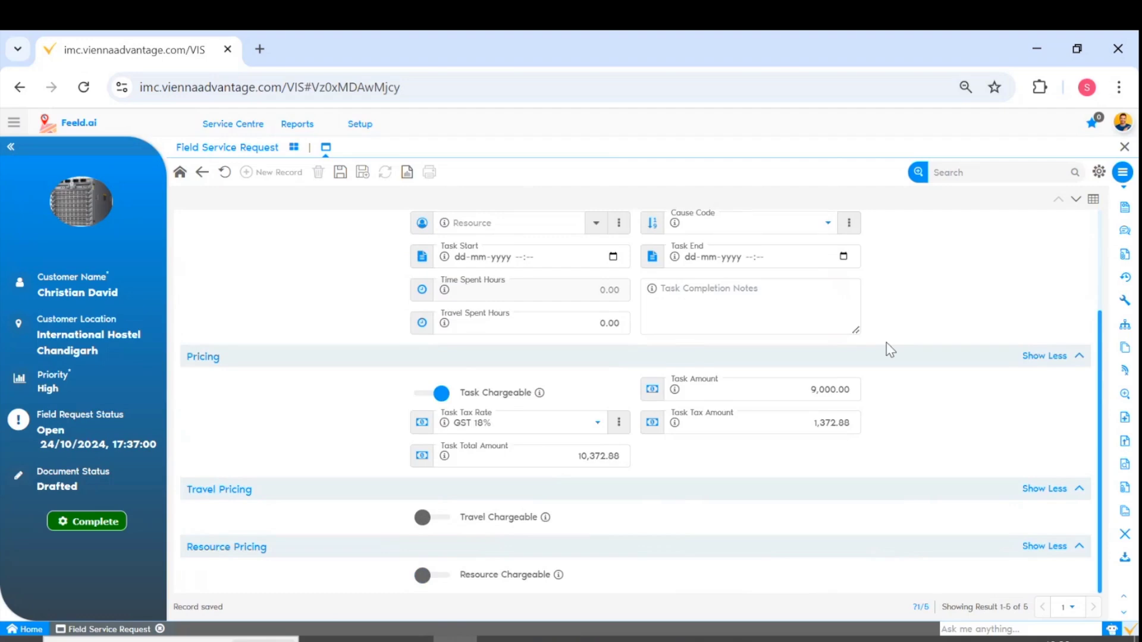
# Open the task's checklist, examine the line for verifying the password including its expected and actual result fields, and return to the task
pyautogui.scroll(2, 886, 350)
pyautogui.click(975, 263)
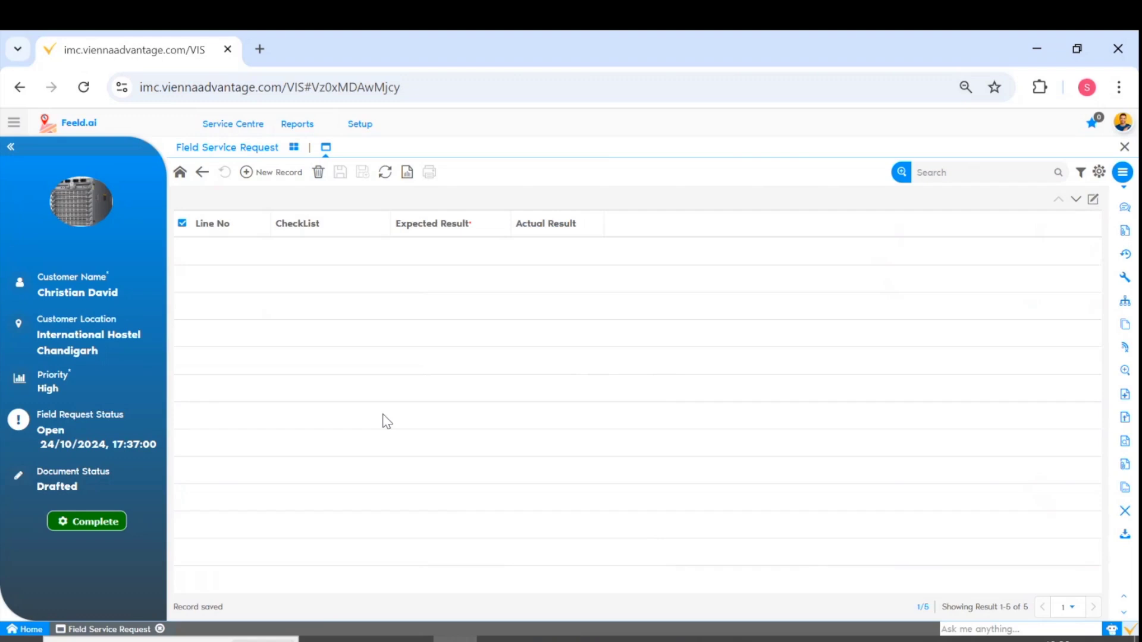
pyautogui.doubleClick(396, 259)
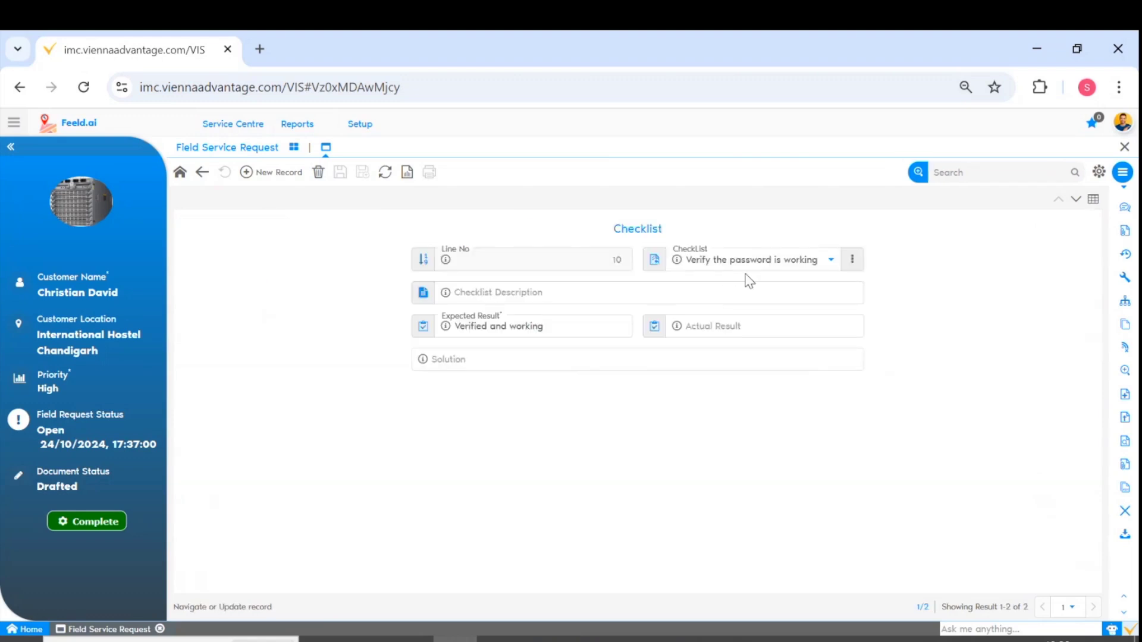
pyautogui.click(762, 317)
pyautogui.click(584, 442)
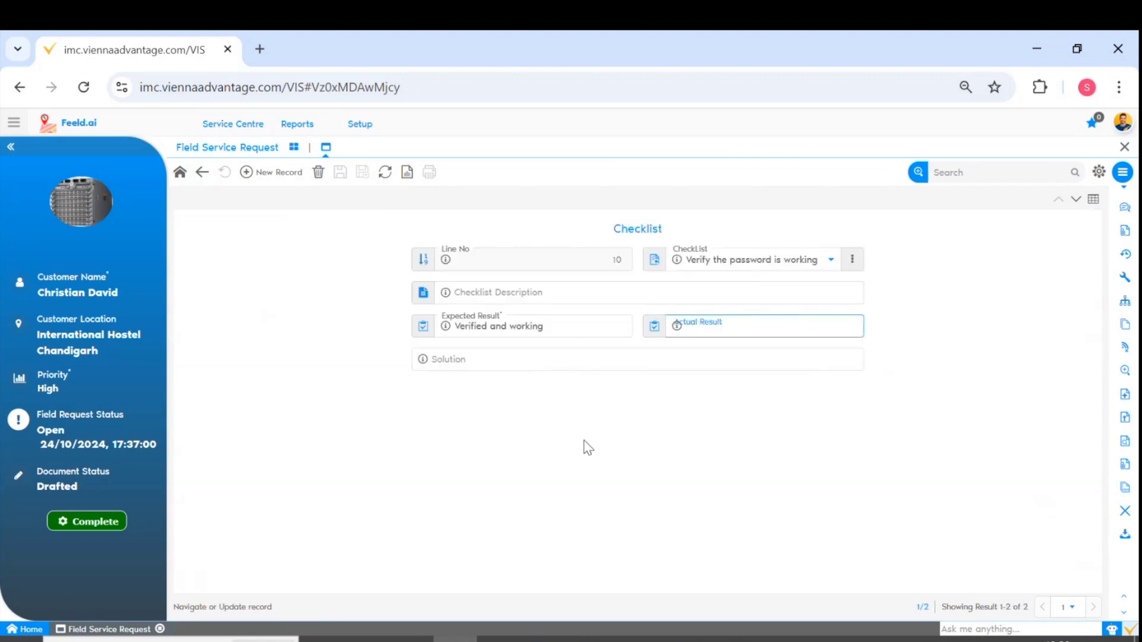
pyautogui.click(201, 172)
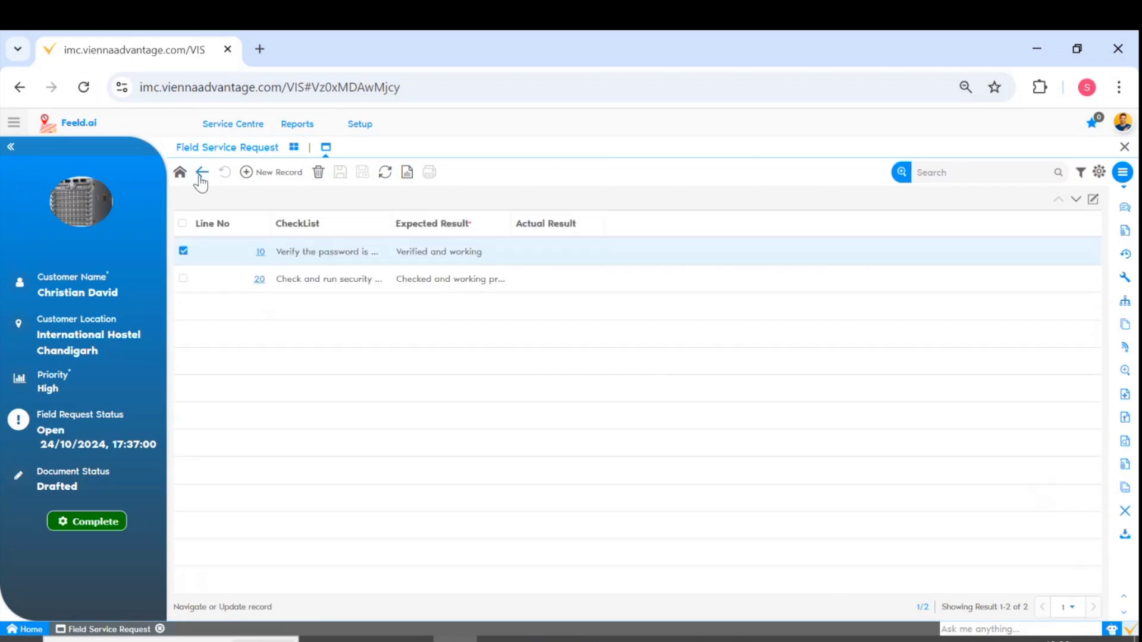
pyautogui.click(202, 172)
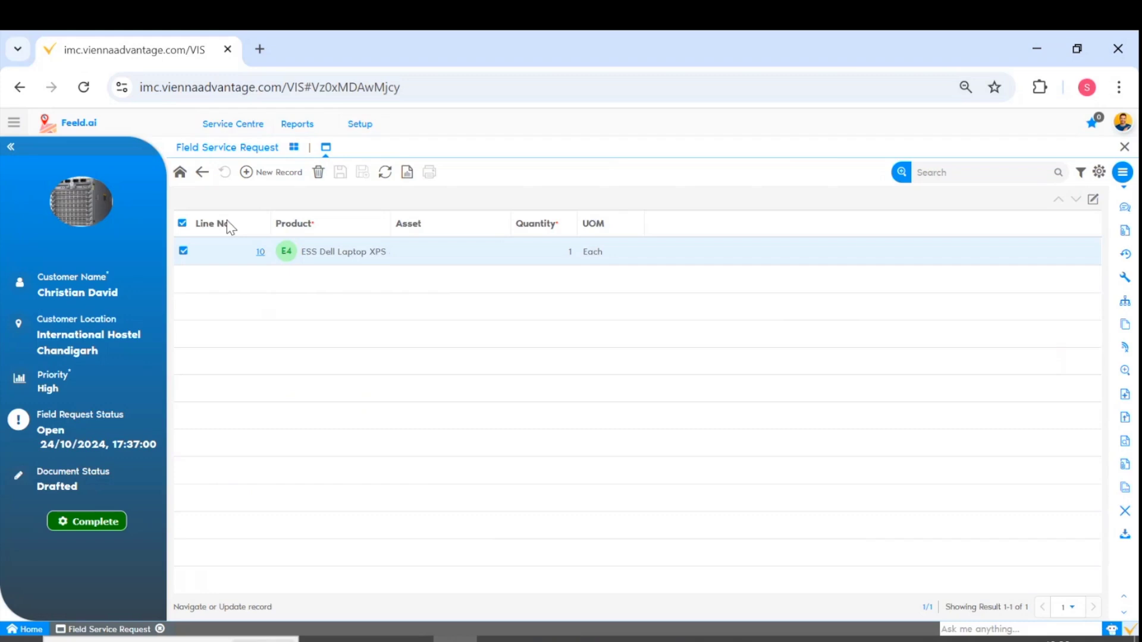
# Examine the Power cable (10m) spare part line with its additional pricing and reference information, and return to the service request
pyautogui.click(202, 172)
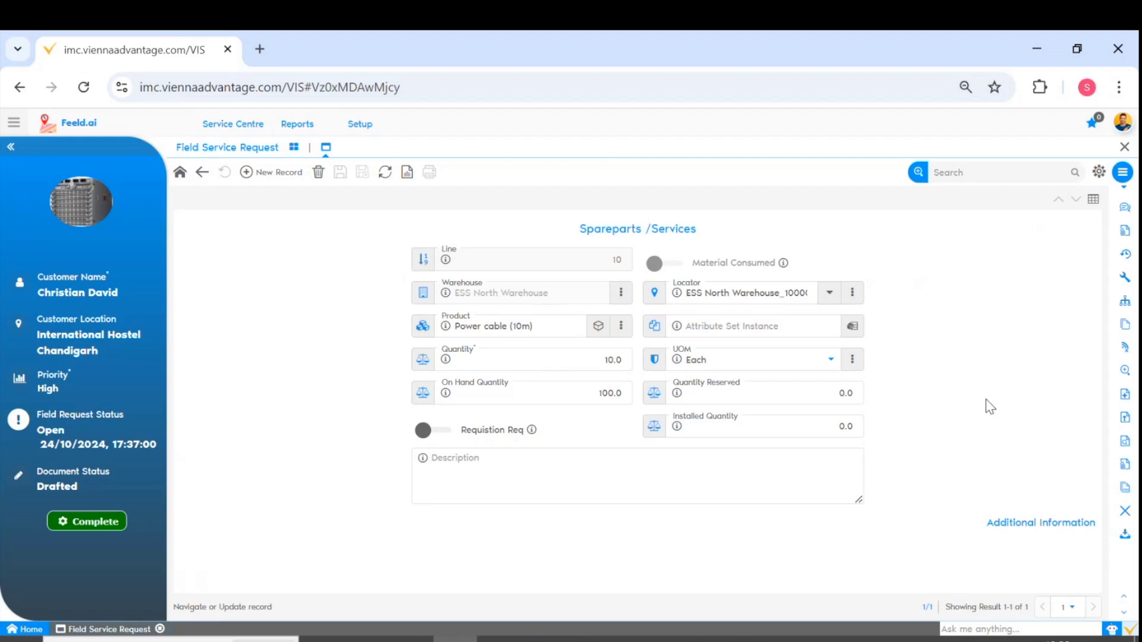
pyautogui.click(1065, 523)
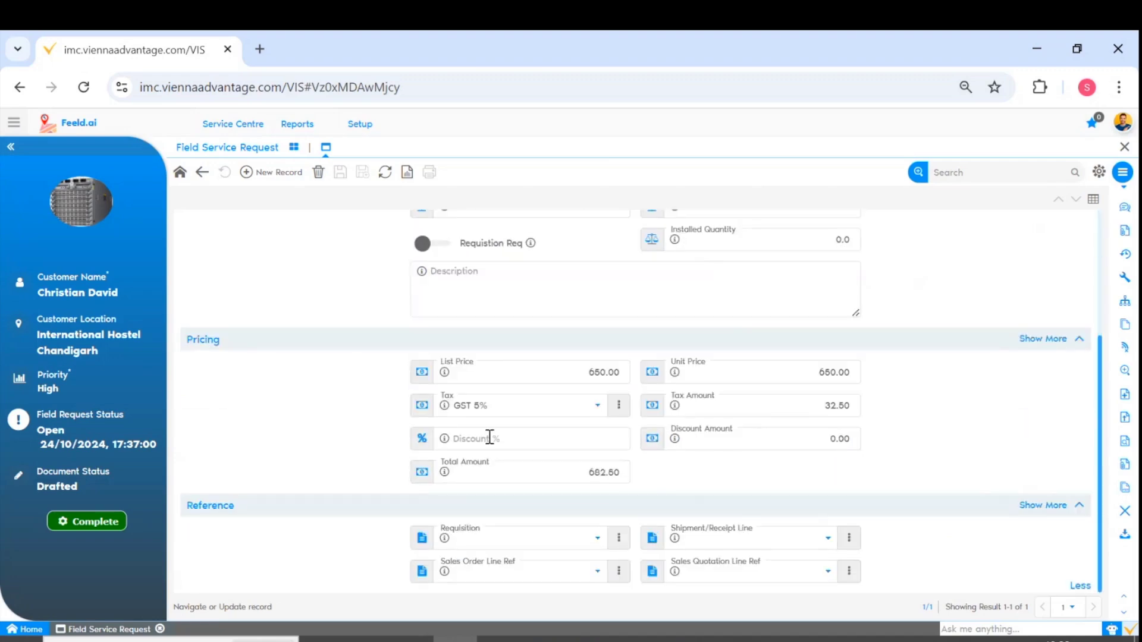
pyautogui.scroll(2, 690, 513)
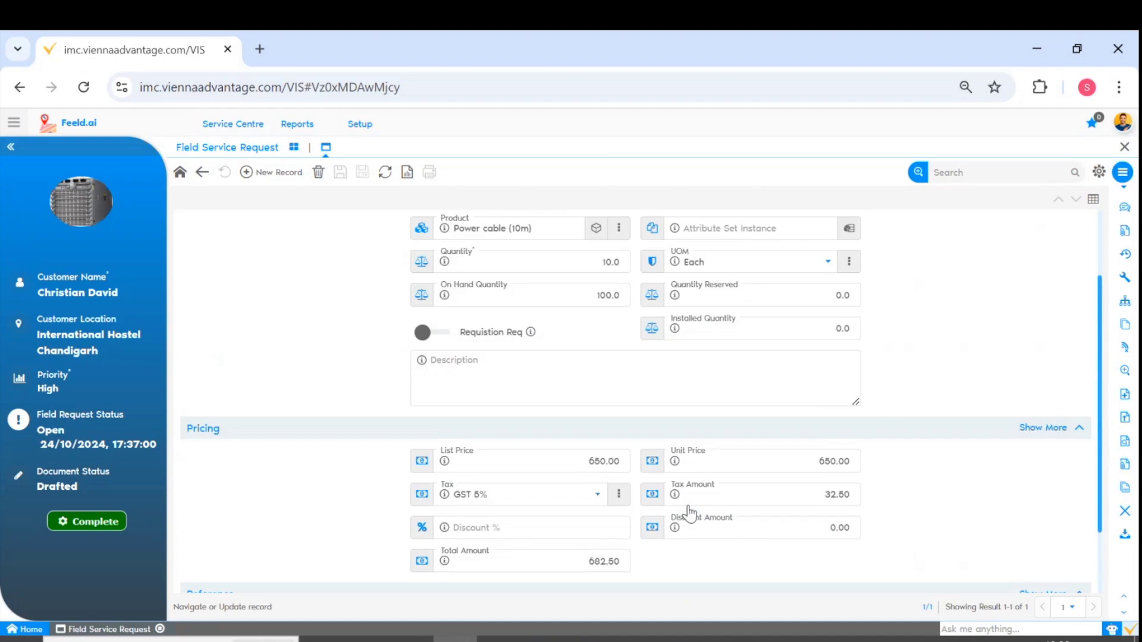
pyautogui.scroll(2, 702, 496)
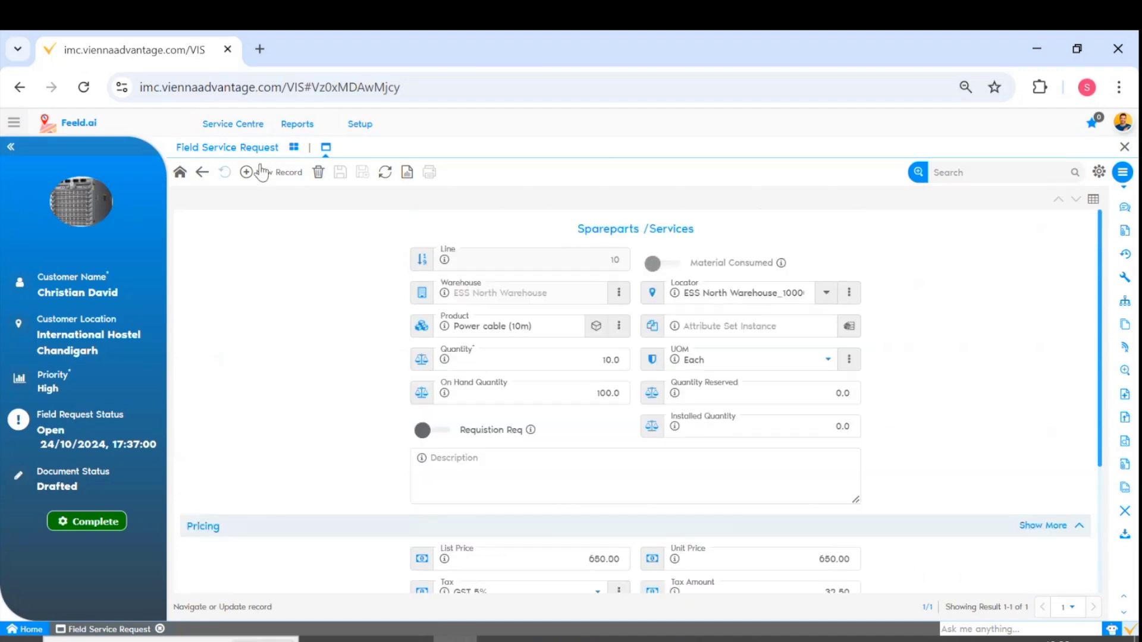
pyautogui.click(202, 173)
pyautogui.click(181, 173)
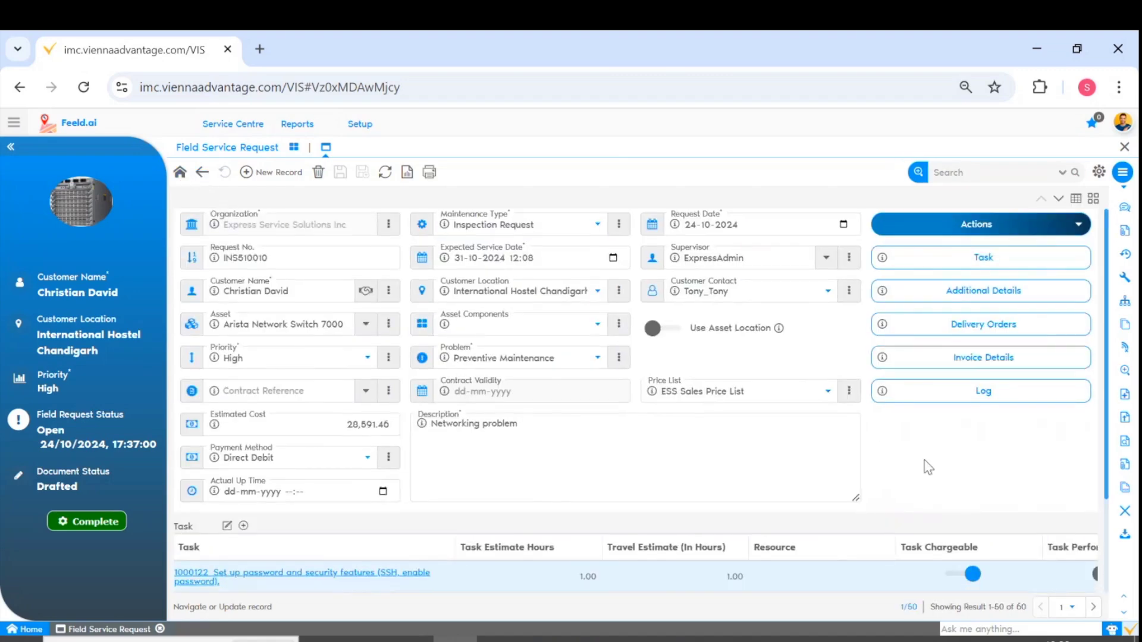
# Review the service request's Additional Details, including estimate hours, currency and asset, and return to the request
pyautogui.scroll(-3, 928, 467)
pyautogui.scroll(3, 888, 368)
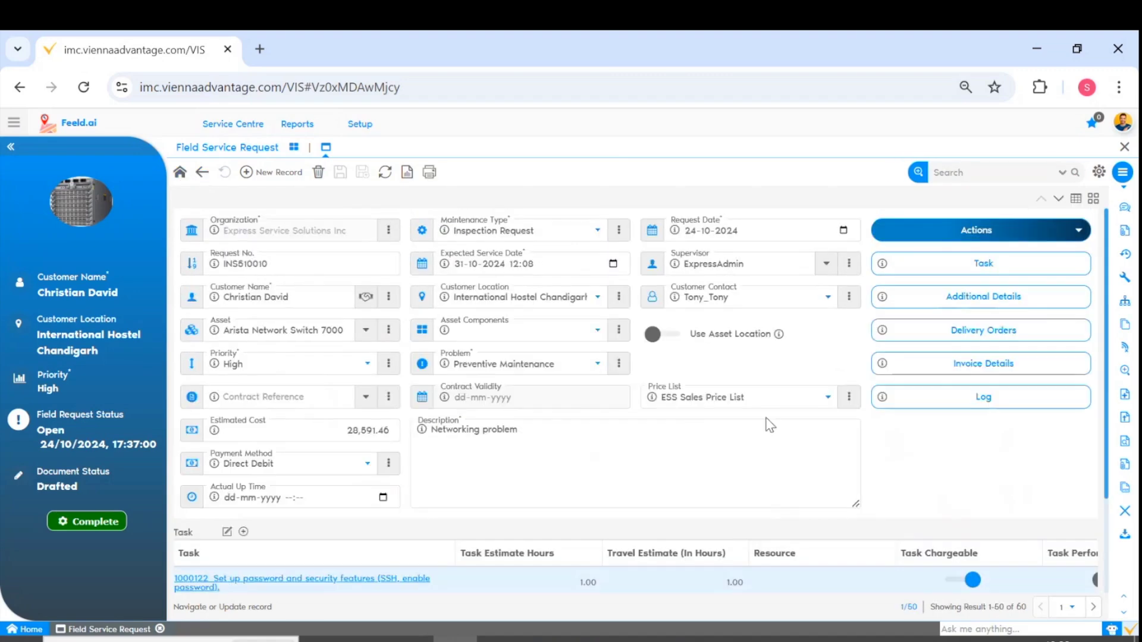
pyautogui.click(976, 297)
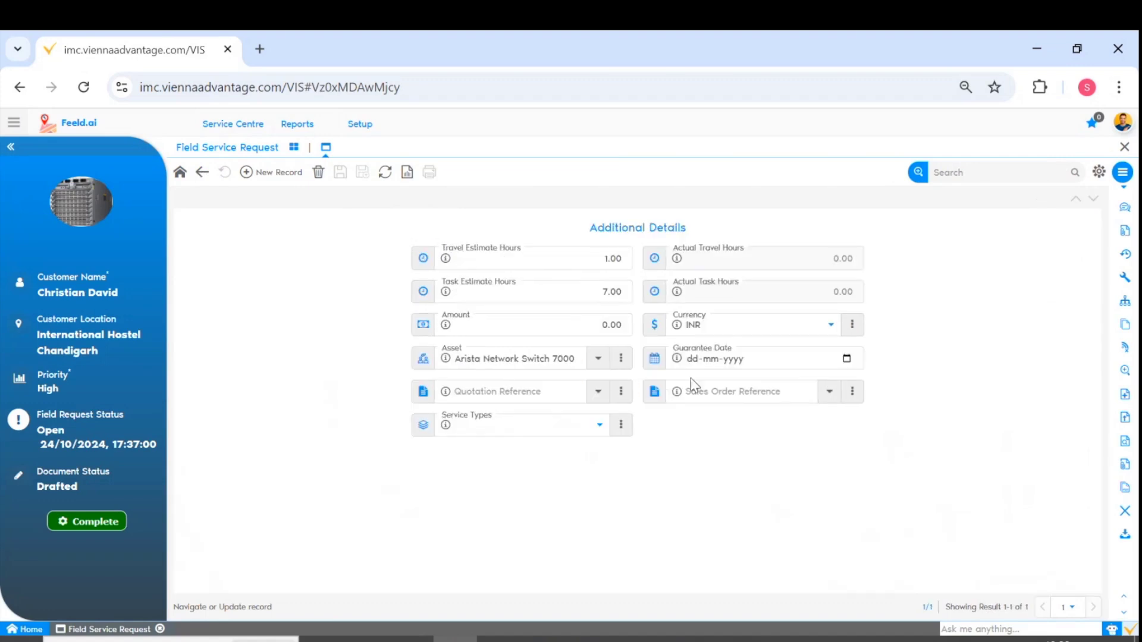
pyautogui.click(201, 173)
# Generate a sales quotation from the service request with its valid-till and closure dates, and check the created document numbers
pyautogui.click(976, 230)
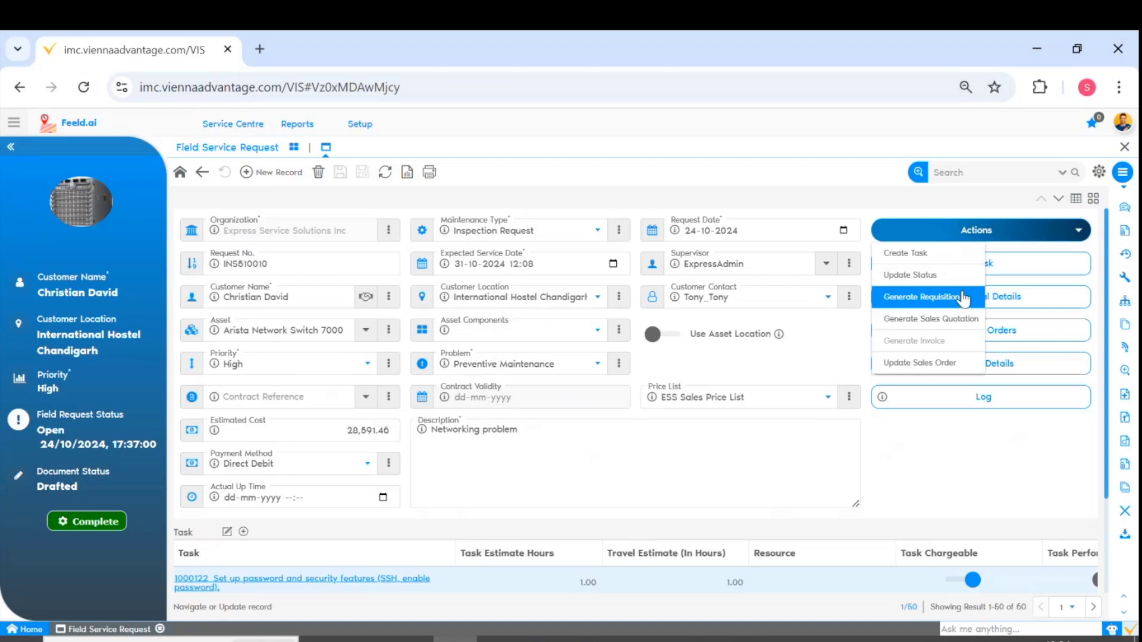
pyautogui.click(904, 324)
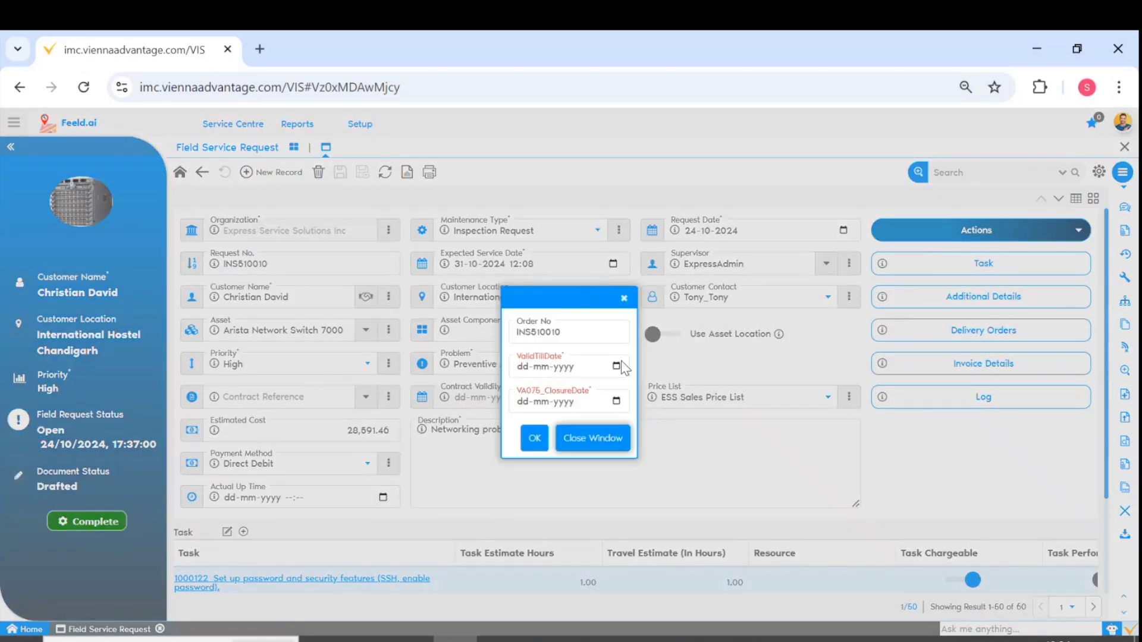
pyautogui.click(616, 367)
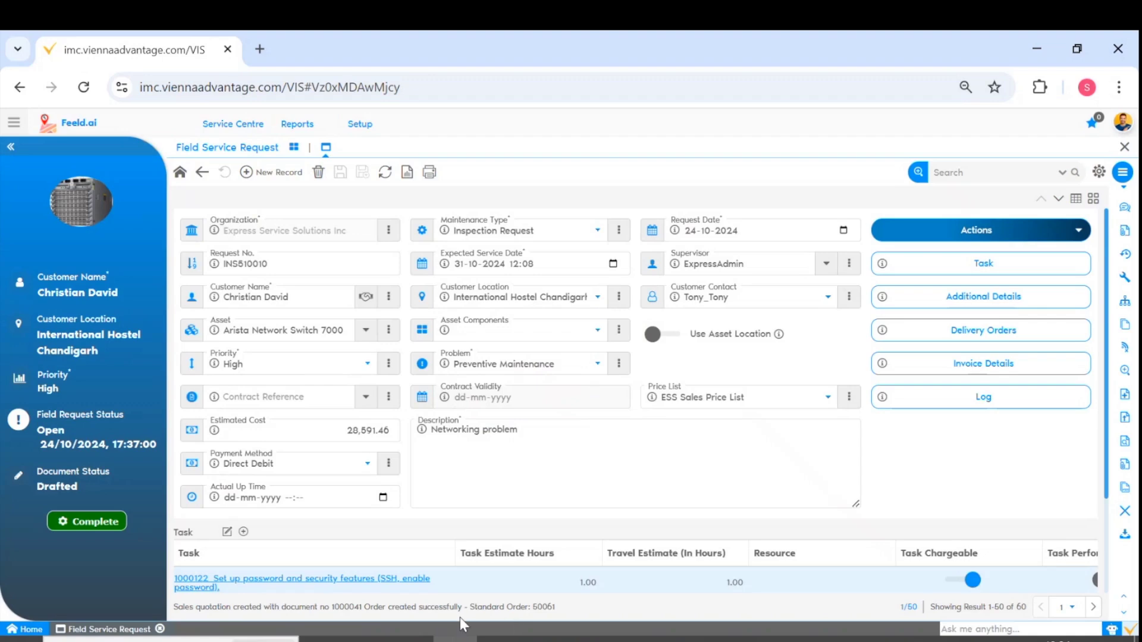
pyautogui.doubleClick(349, 607)
pyautogui.click(527, 604)
pyautogui.doubleClick(543, 607)
# Open Task Management from the Field Service Request dashboard and browse through the list of open tasks
pyautogui.click(293, 147)
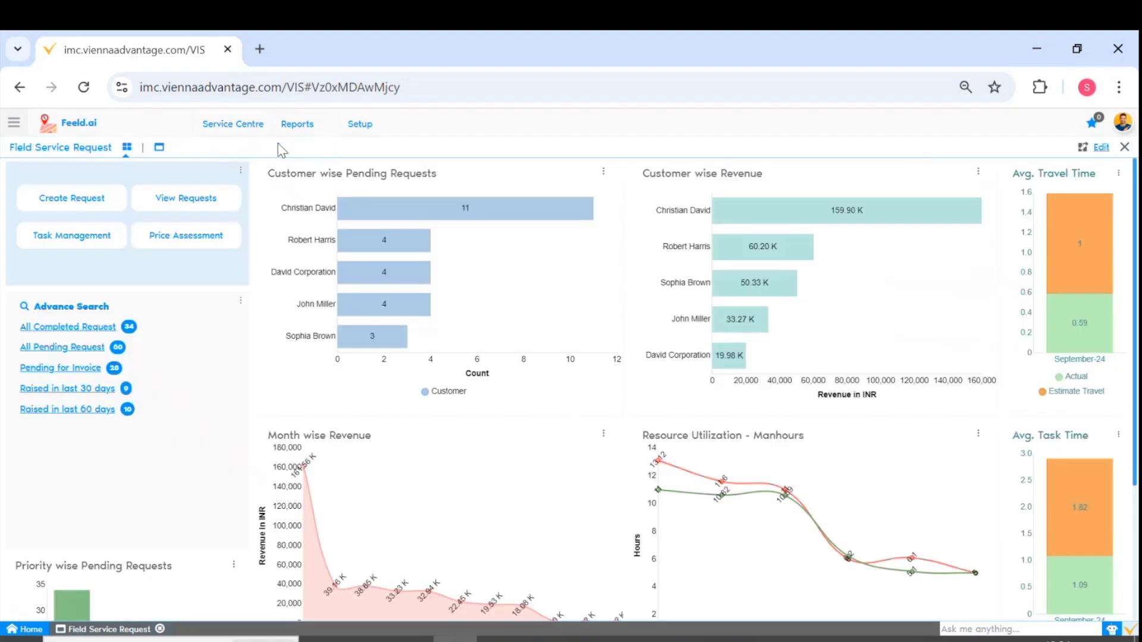
pyautogui.click(102, 241)
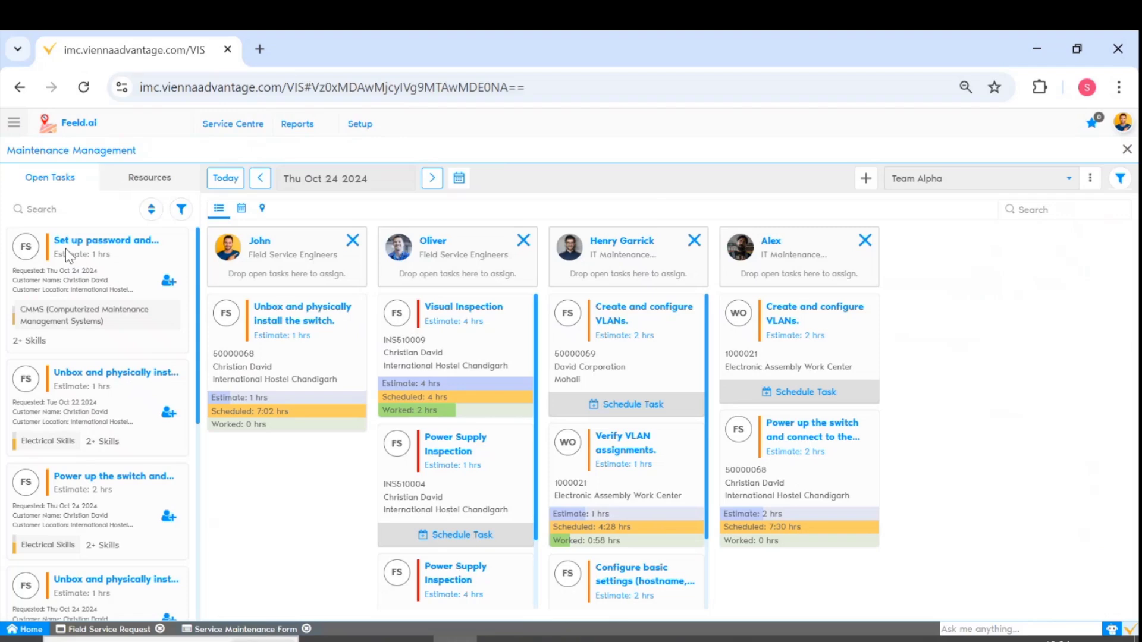
pyautogui.click(233, 123)
pyautogui.scroll(-3, 110, 315)
pyautogui.scroll(3, 122, 404)
pyautogui.scroll(-3, 123, 408)
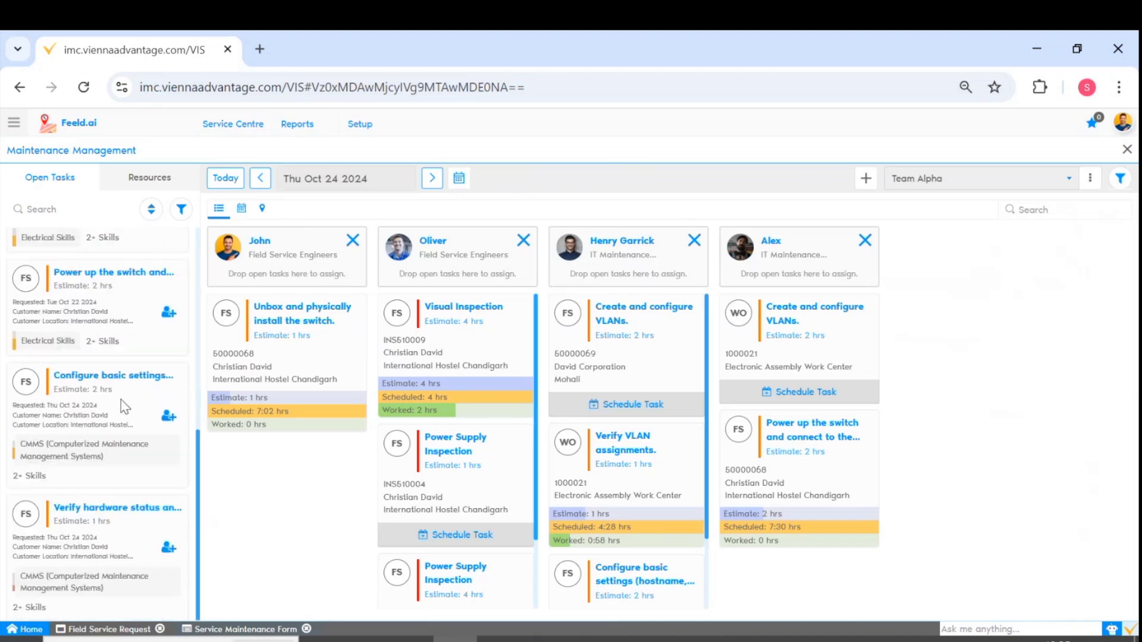
# List the available resources and switch the assignment board to the Field Service team
pyautogui.click(138, 183)
pyautogui.click(929, 177)
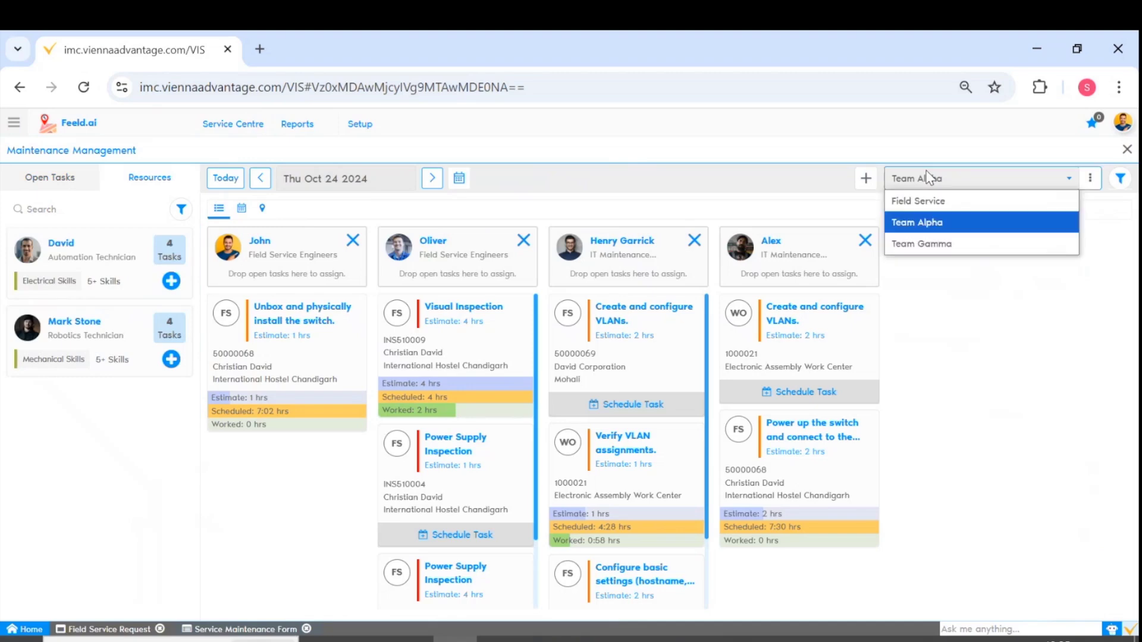
pyautogui.click(950, 203)
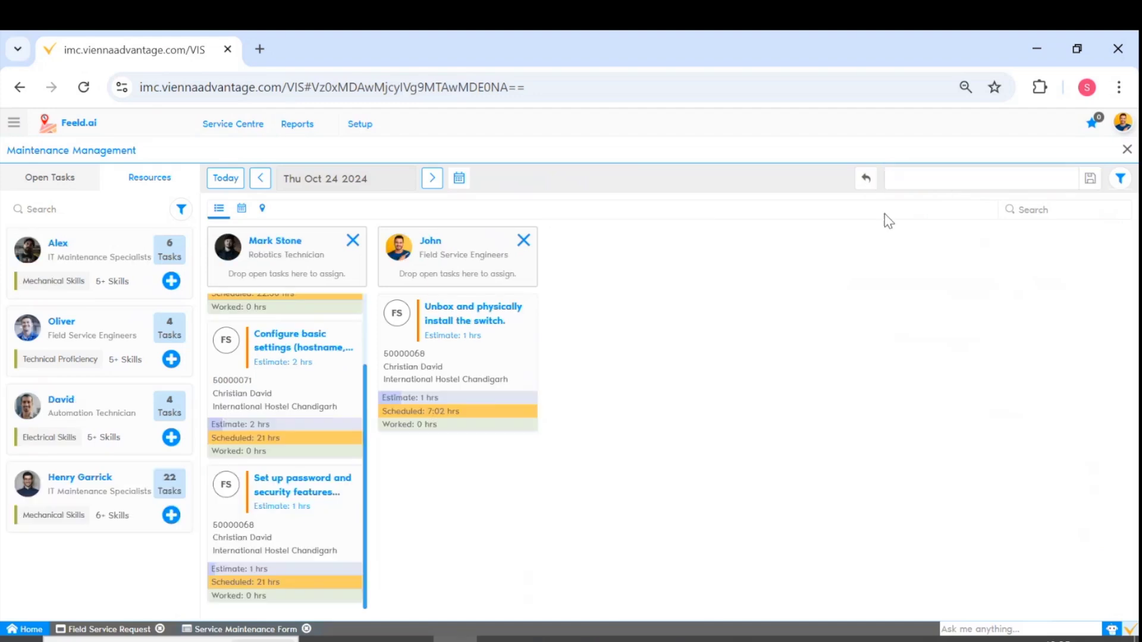
# Create and save a new team named "Tema Field Engineers"
pyautogui.click(930, 185)
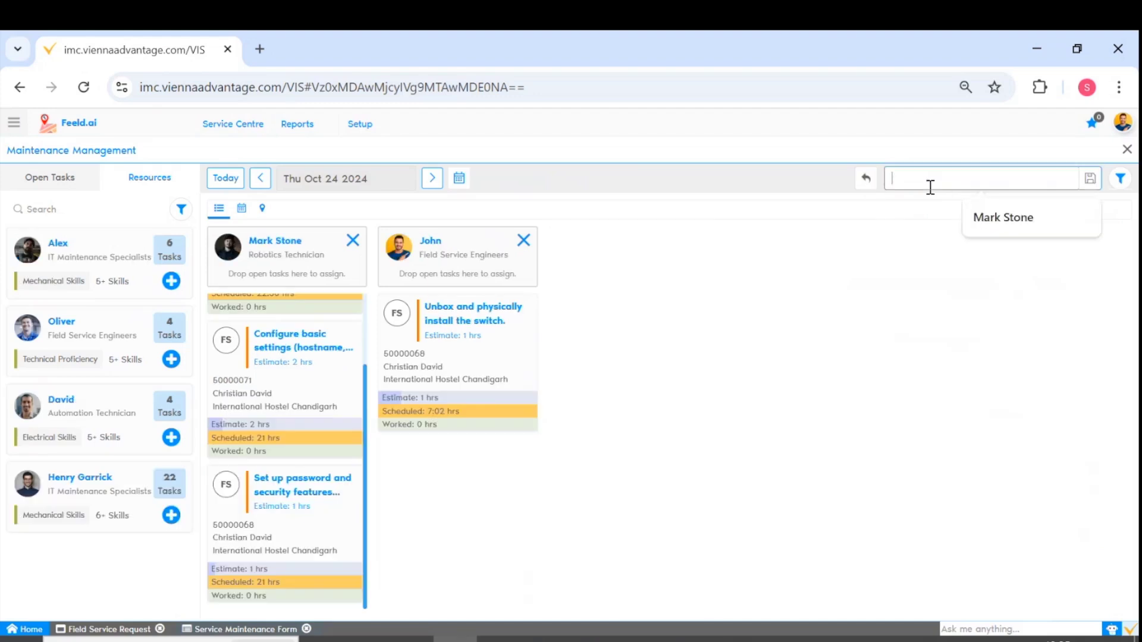
pyautogui.write('Te')
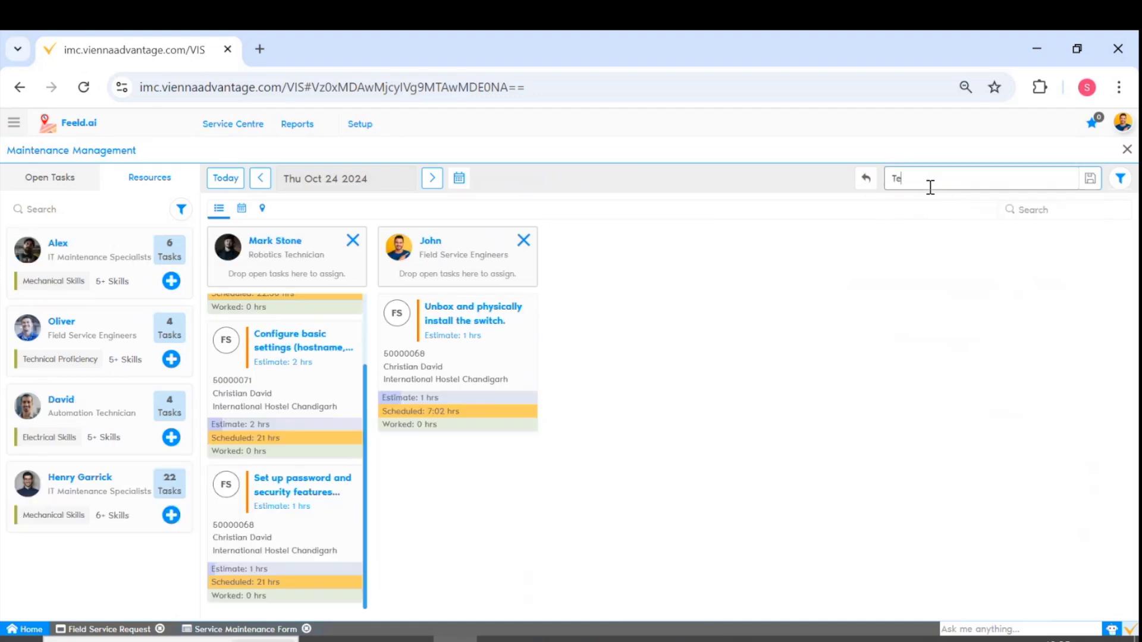
pyautogui.write('ma Field Engineers')
pyautogui.press('Return')
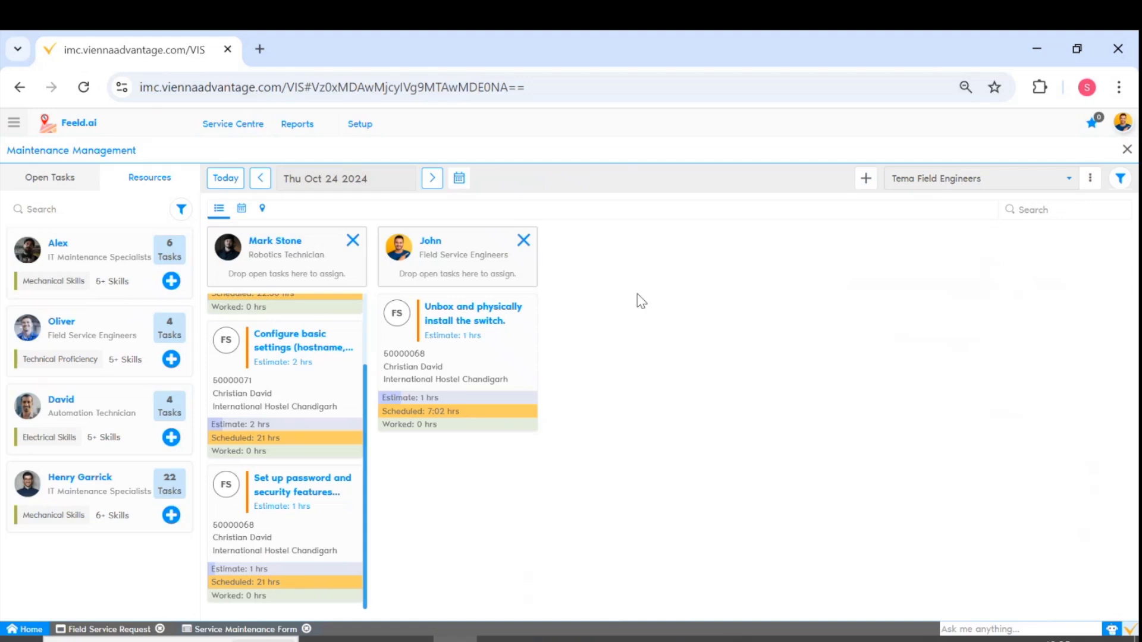
# Remove both resources from the new team's board, and add the field service engineer with 9 tasks and the IT maintenance specialist with 22 tasks
pyautogui.click(524, 241)
pyautogui.click(353, 240)
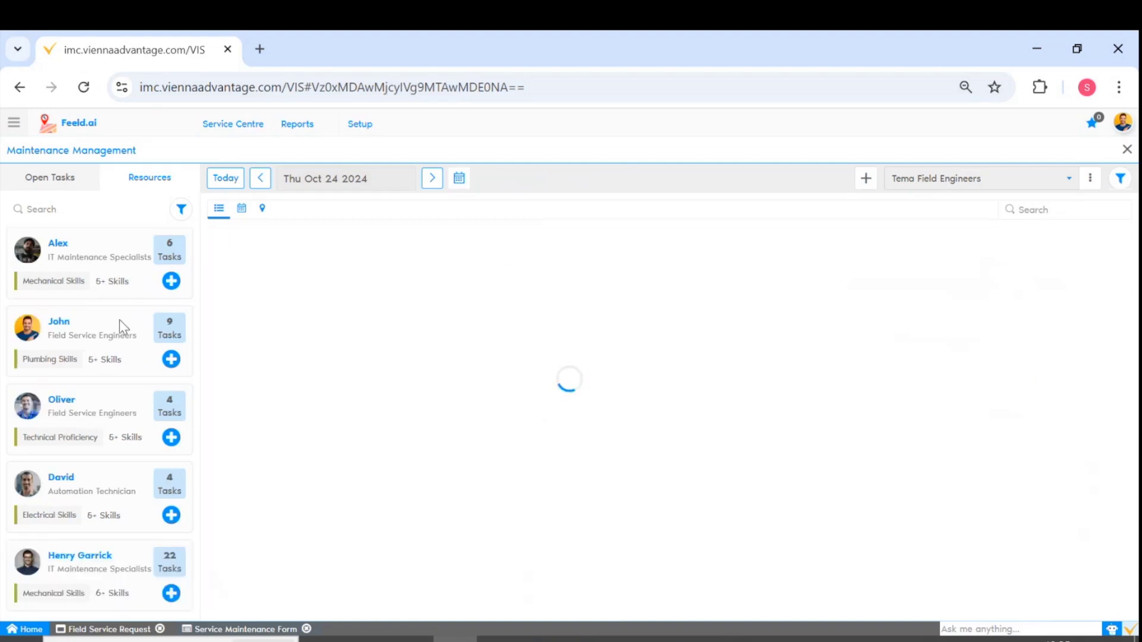
pyautogui.moveTo(38, 339); pyautogui.dragTo(372, 287)
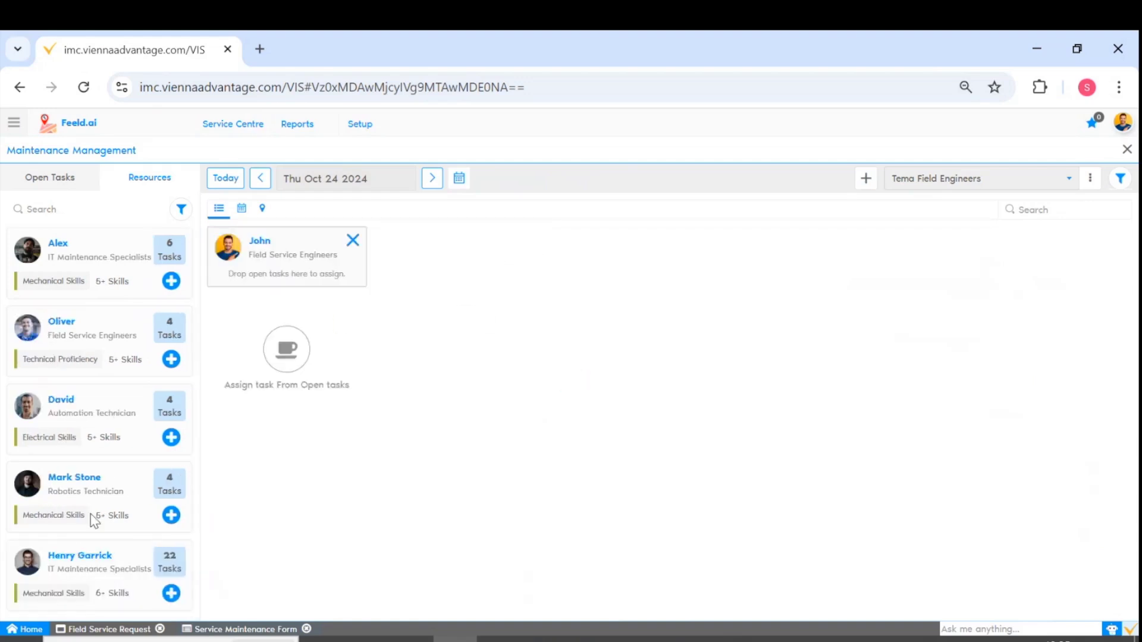
pyautogui.moveTo(97, 574); pyautogui.dragTo(506, 289)
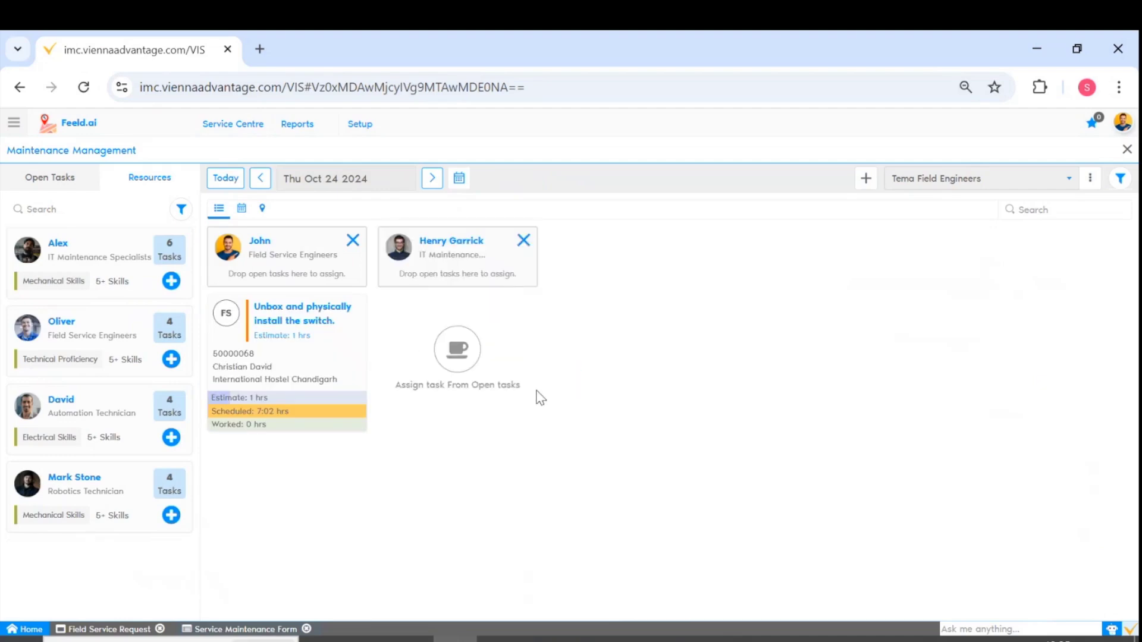
pyautogui.scroll(-1, 459, 473)
pyautogui.scroll(1, 455, 464)
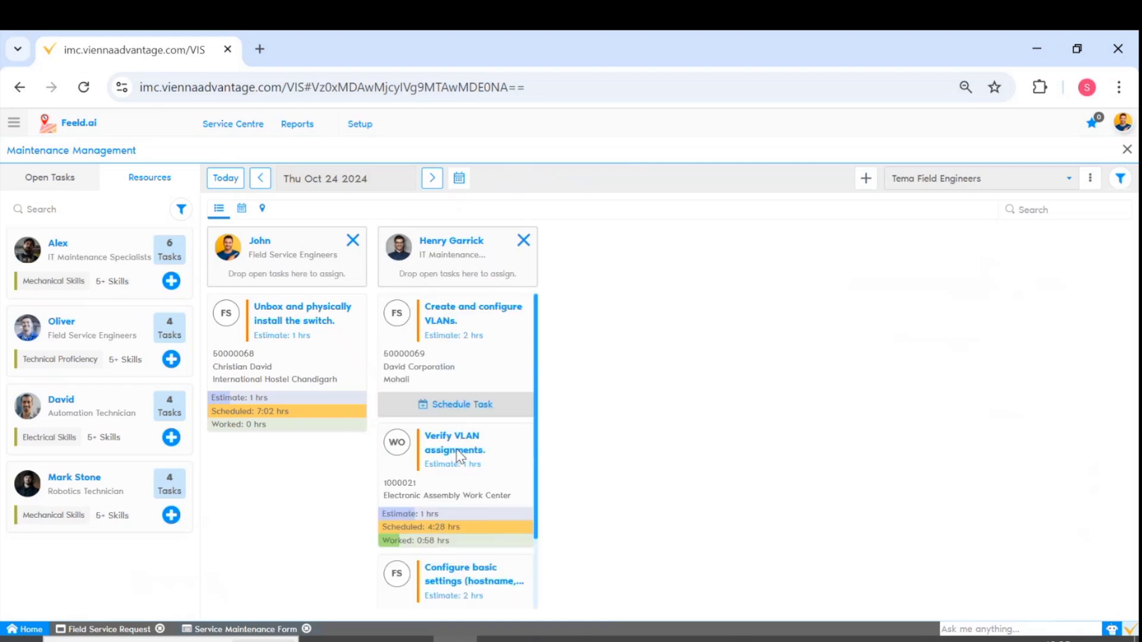
# Assign an open "Power up the switch and connect to the..." task to the field service engineer on the team board
pyautogui.click(70, 185)
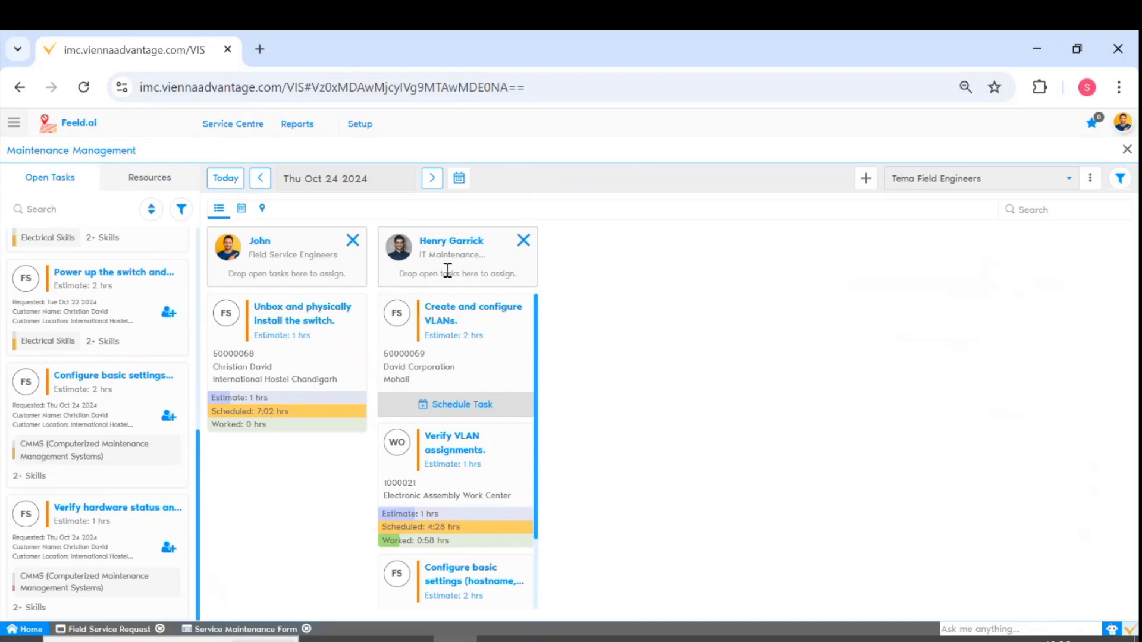
pyautogui.scroll(-2, 452, 351)
pyautogui.scroll(2, 449, 344)
pyautogui.scroll(-2, 419, 467)
pyautogui.moveTo(143, 294); pyautogui.dragTo(291, 484)
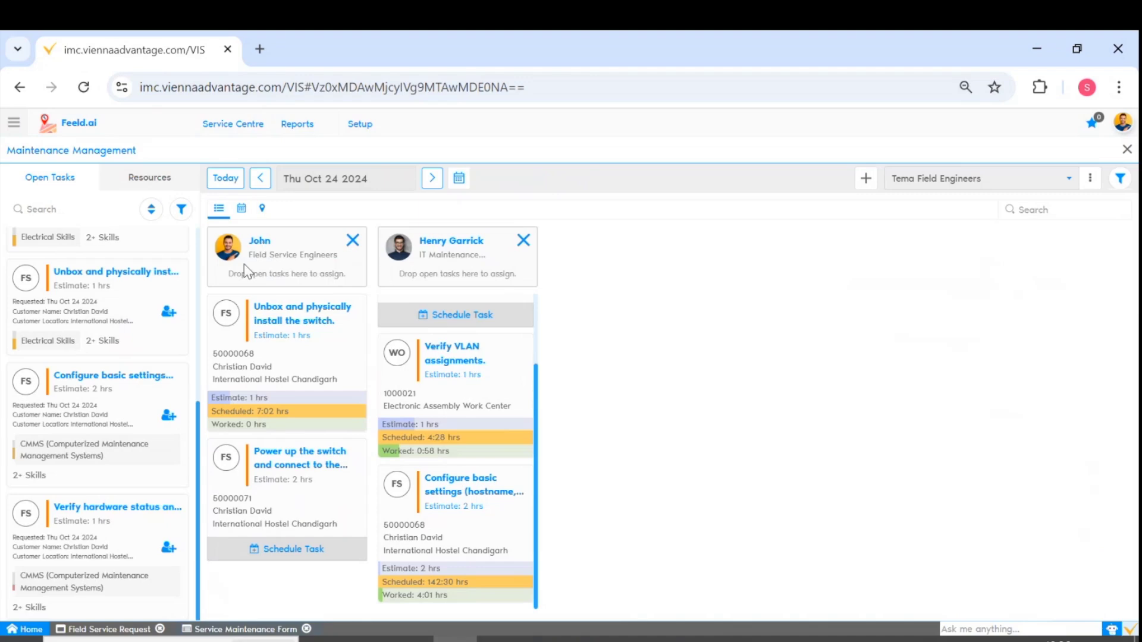
# Review the details, checklist, tools, spare parts and required skills of the open "Set up password and..." task
pyautogui.scroll(10, 140, 385)
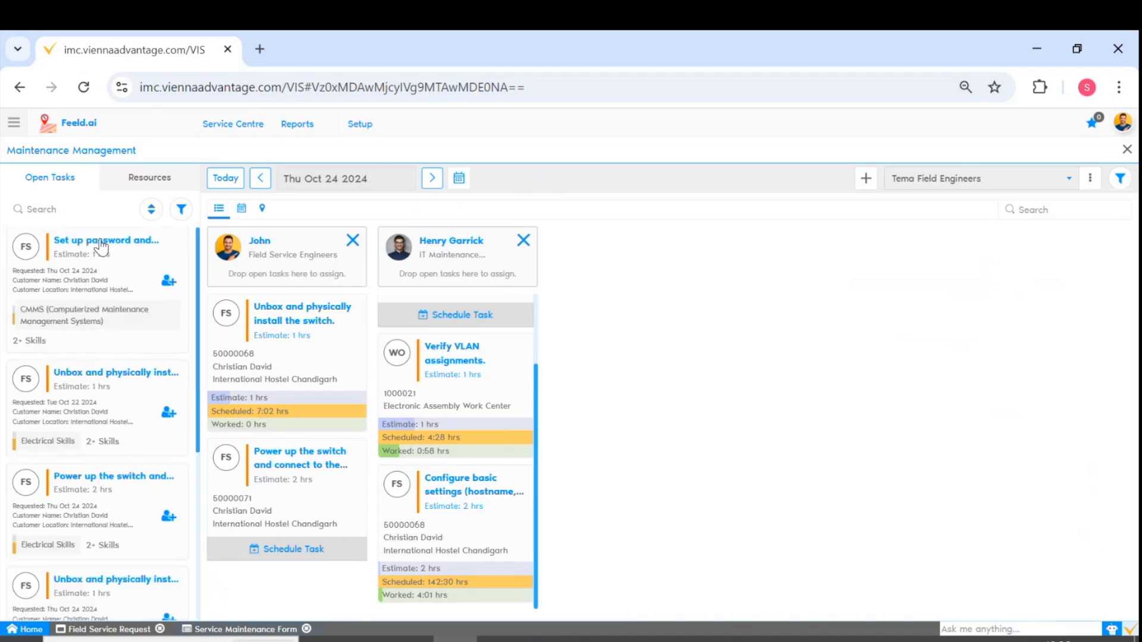
pyautogui.click(98, 248)
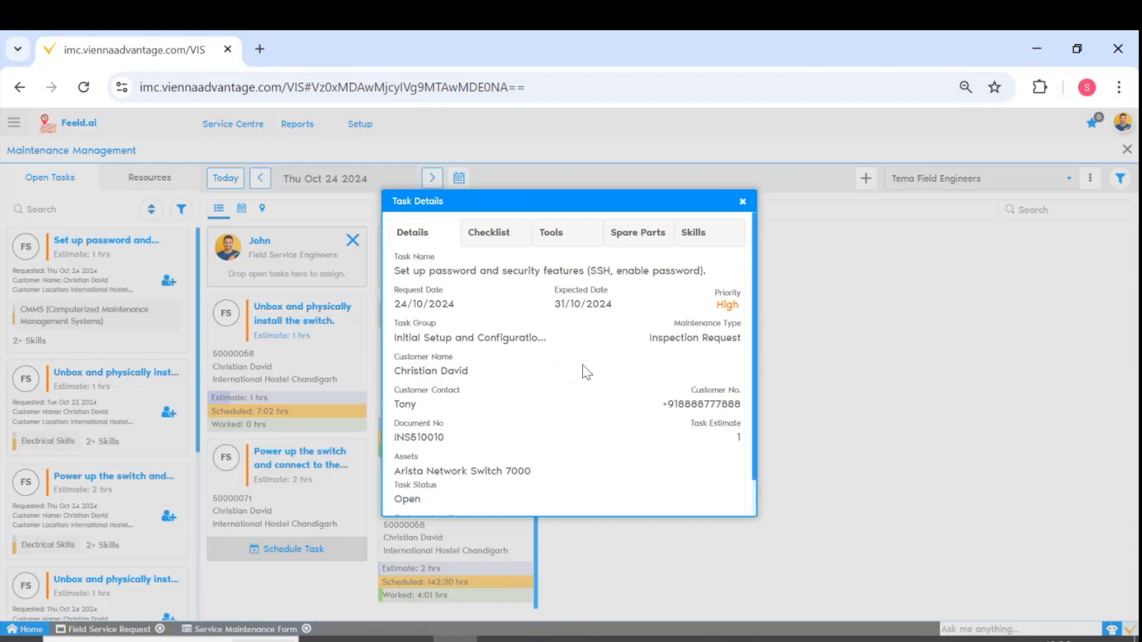
pyautogui.scroll(-2, 582, 372)
pyautogui.scroll(1, 547, 464)
pyautogui.click(493, 239)
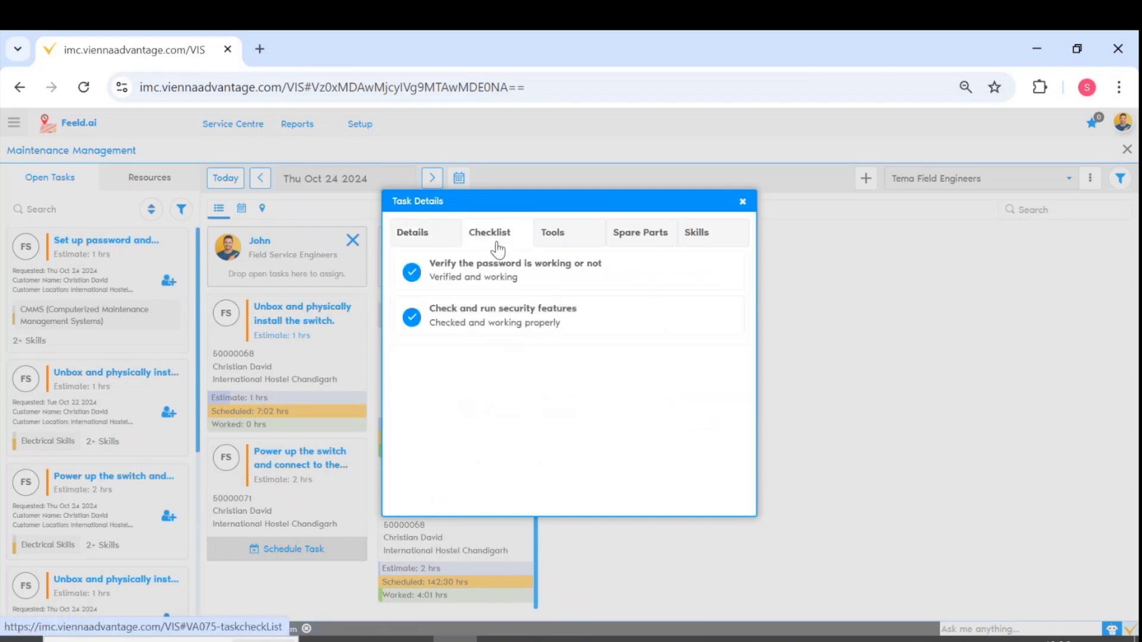
pyautogui.click(559, 235)
pyautogui.click(637, 232)
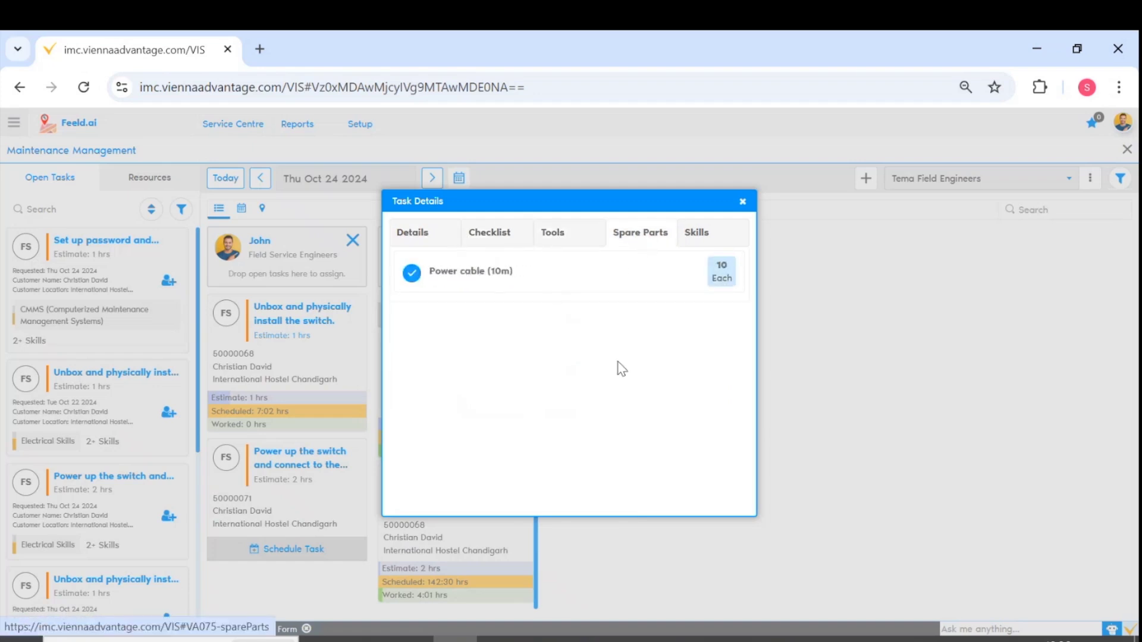
pyautogui.click(705, 236)
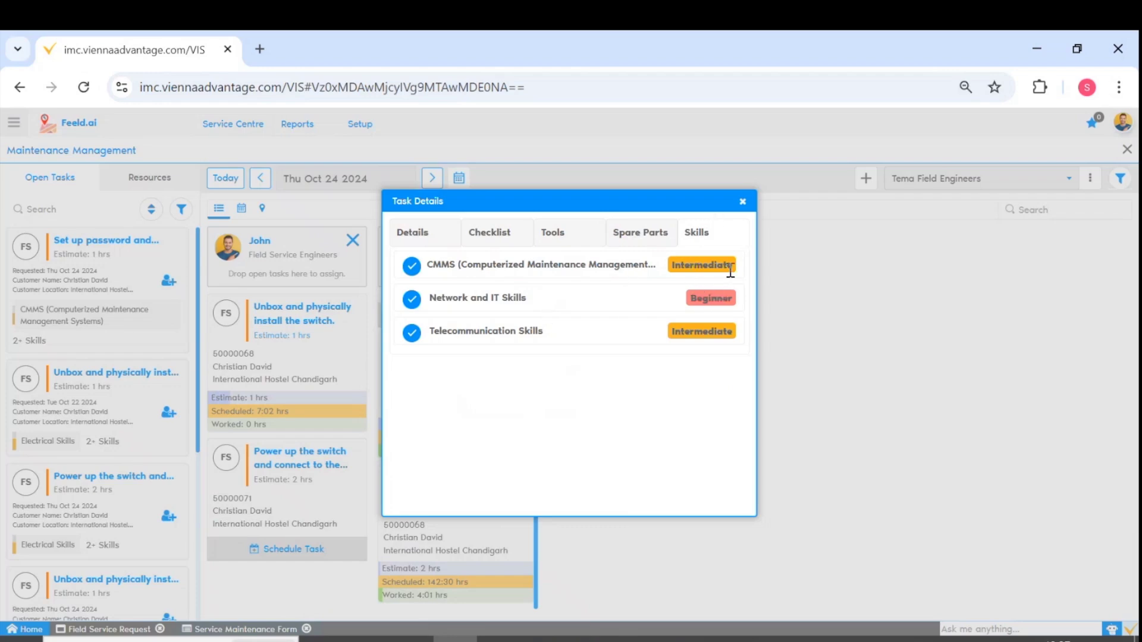
pyautogui.click(742, 201)
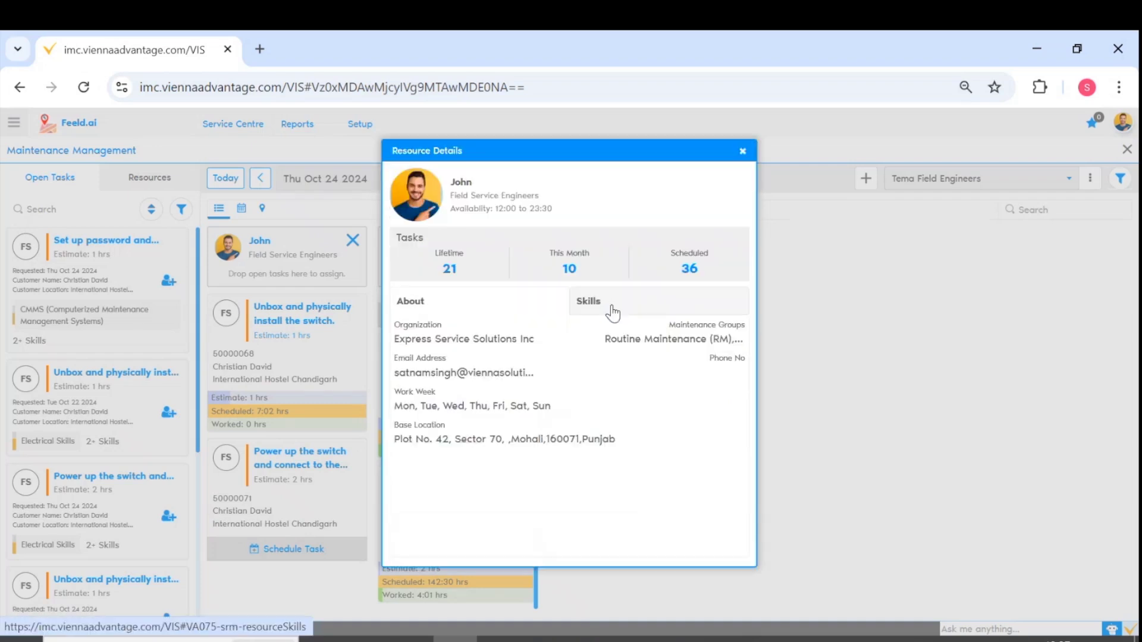
# Review the skills, work week and other profile details of the field service engineer on the team board
pyautogui.click(612, 309)
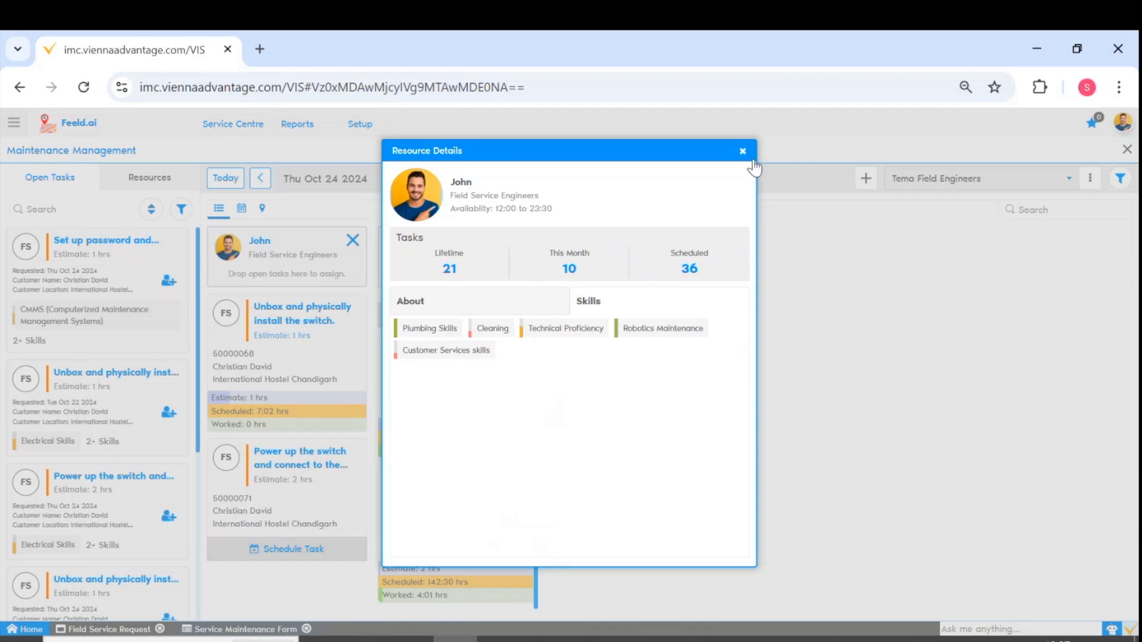
pyautogui.click(476, 301)
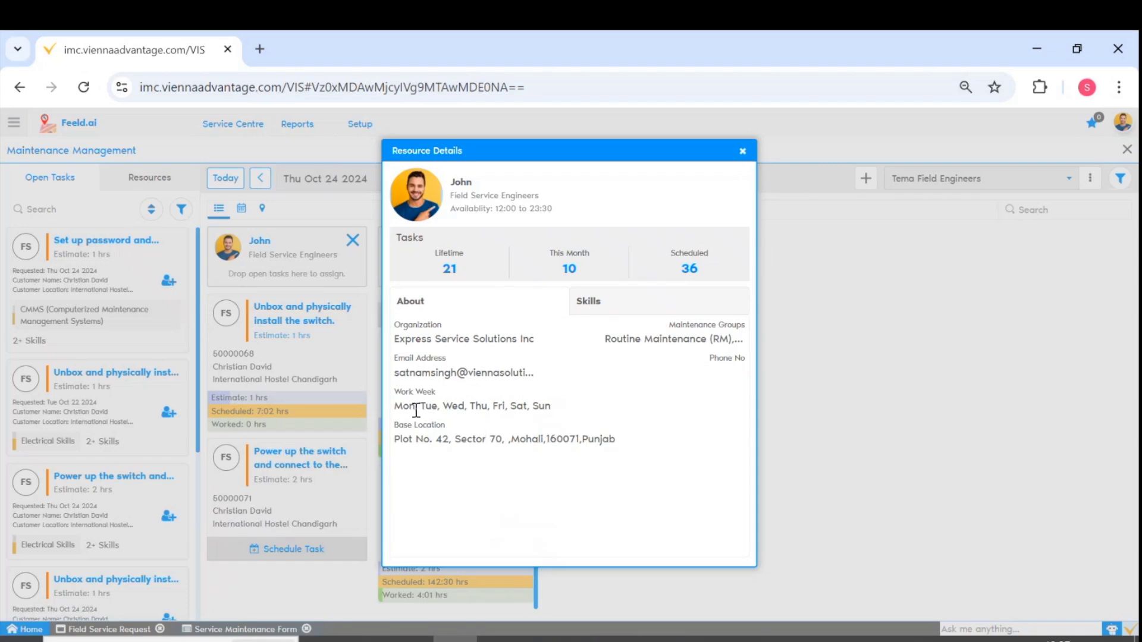
pyautogui.moveTo(402, 406); pyautogui.dragTo(555, 412)
pyautogui.click(550, 479)
pyautogui.click(743, 151)
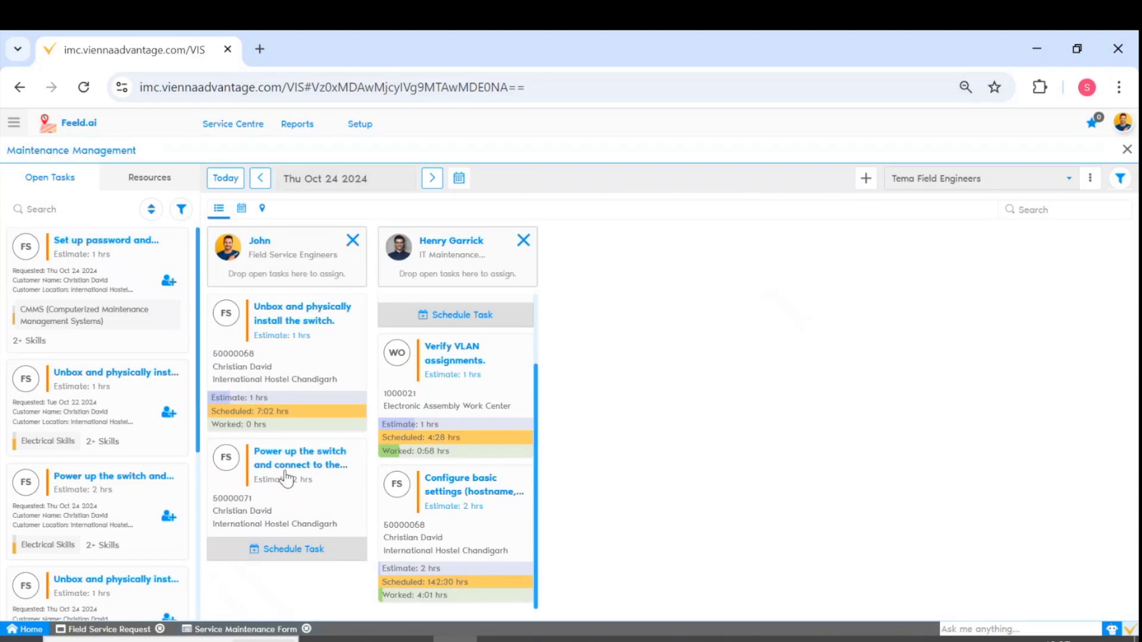
# Assign the open "Set up password and..." task to the field service engineer already on the team board
pyautogui.click(169, 280)
pyautogui.click(457, 257)
pyautogui.click(457, 309)
pyautogui.scroll(-2, 566, 431)
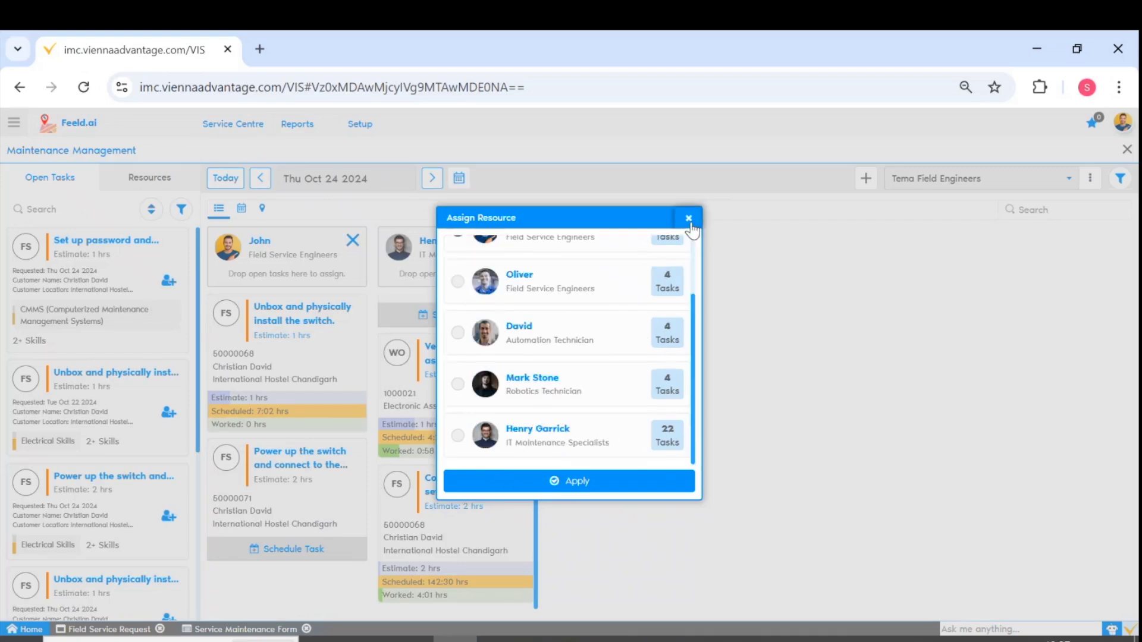
pyautogui.click(565, 480)
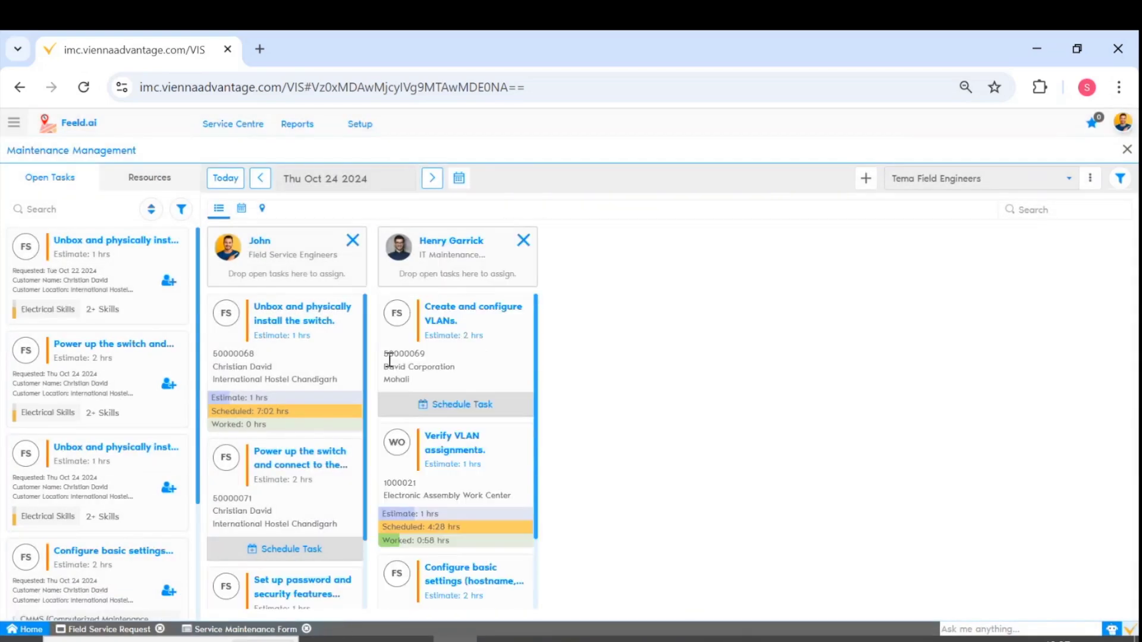
# Start scheduling the IT maintenance specialist's "Create and configure VLANs." task with a 02:00 hrs time range repeated over 4 schedule days
pyautogui.click(423, 404)
pyautogui.click(678, 223)
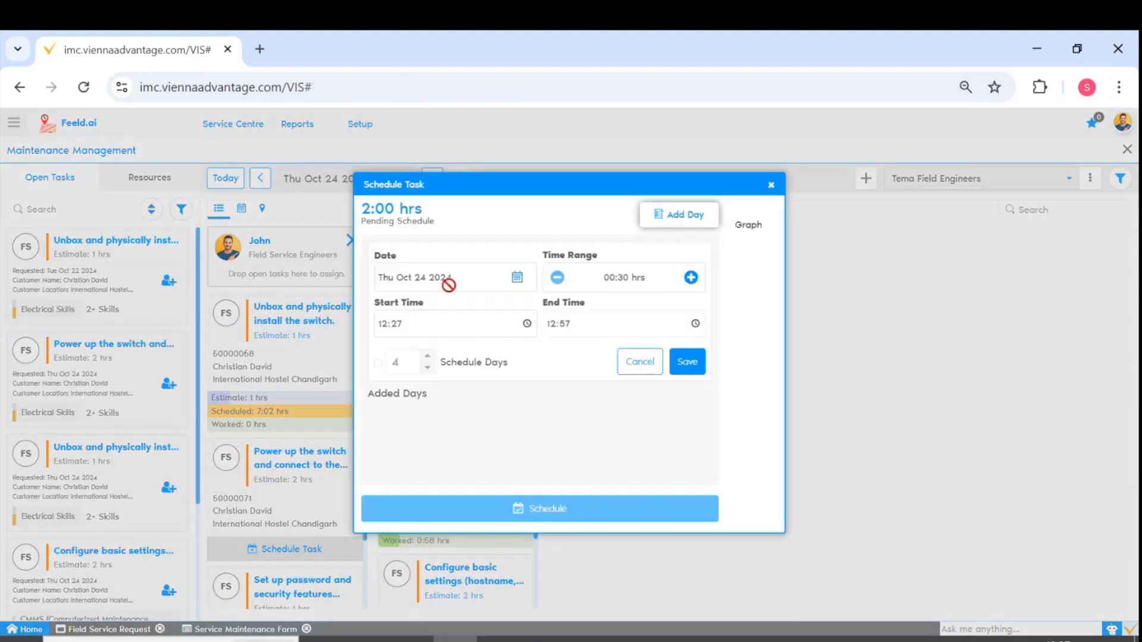
pyautogui.click(691, 280)
pyautogui.click(690, 279)
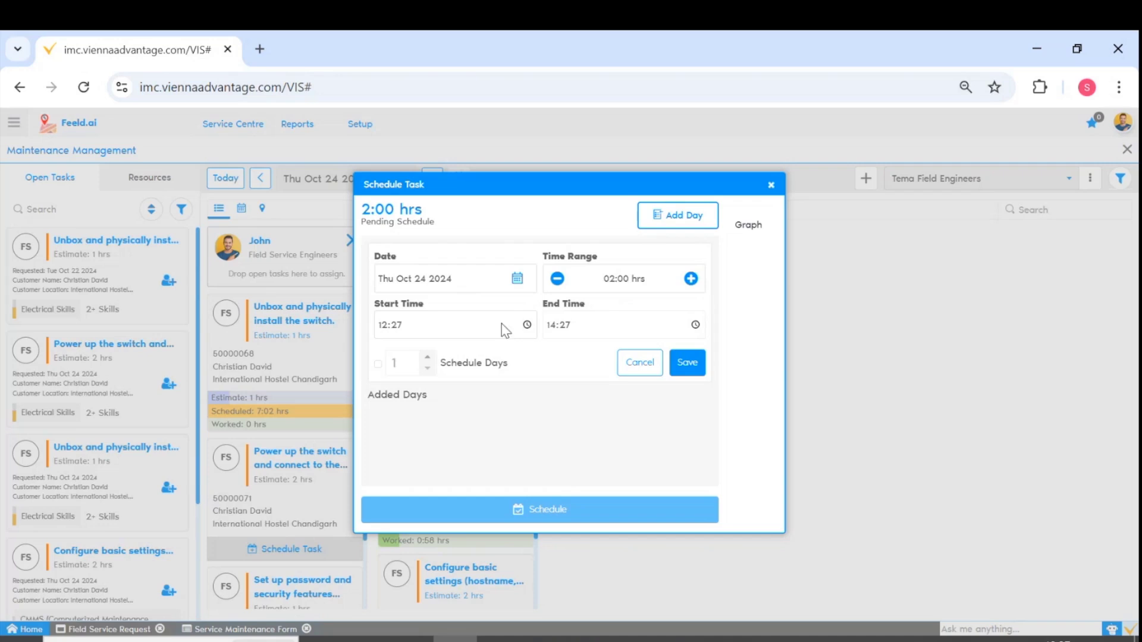
pyautogui.click(378, 363)
pyautogui.click(426, 359)
pyautogui.click(427, 359)
pyautogui.click(426, 359)
# Set the task's start time to 17:00 and its end time to 18:30
pyautogui.click(383, 325)
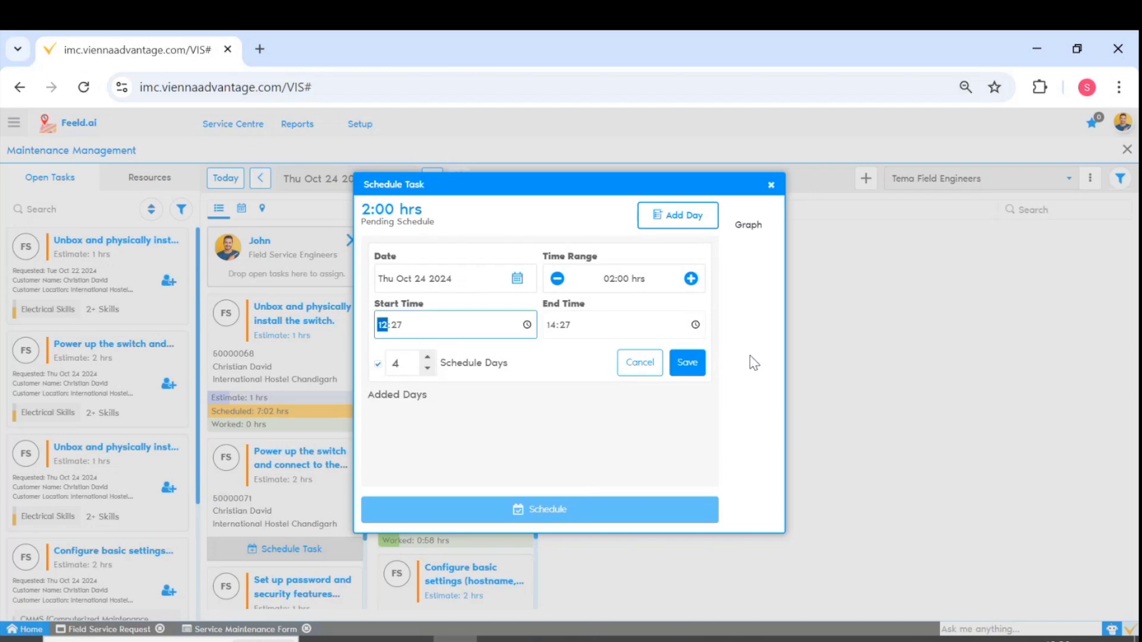
pyautogui.write('0700')
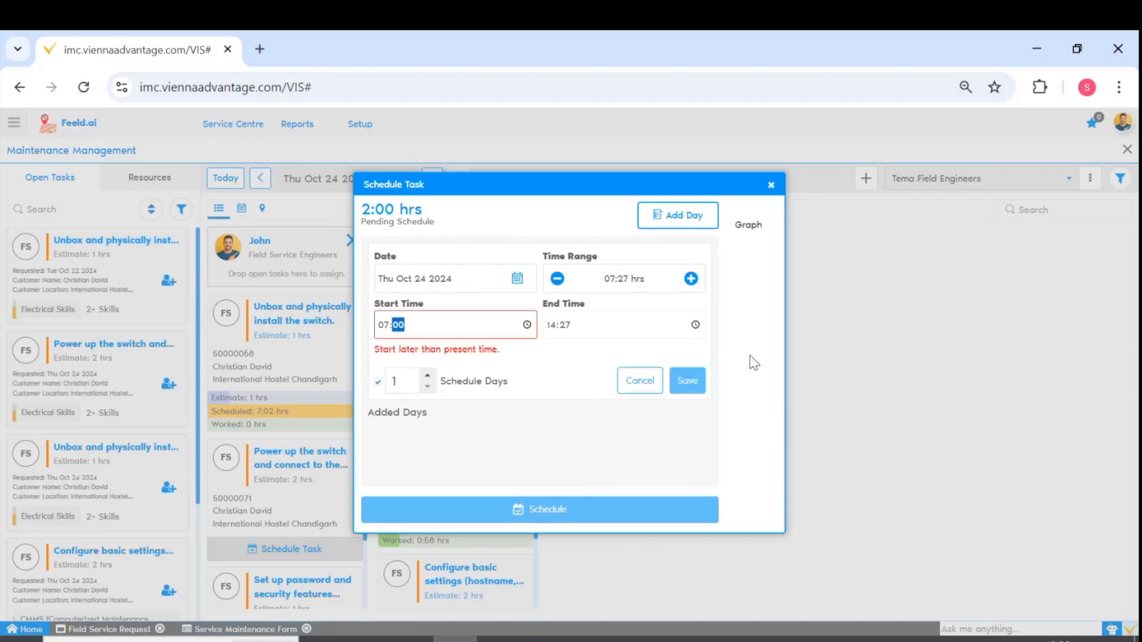
pyautogui.press('Left')
pyautogui.write('1')
pyautogui.write('7')
pyautogui.press('Tab')
pyautogui.write('1800')
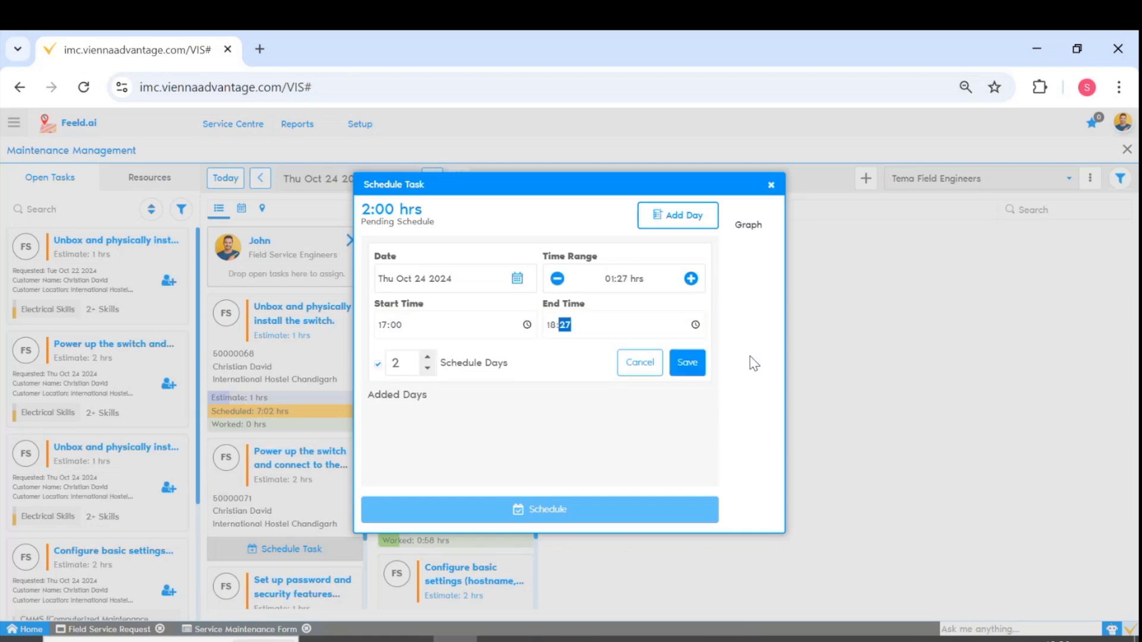
# Set the schedule days to 3, save the added days and schedule the task
pyautogui.click(427, 357)
pyautogui.click(687, 362)
pyautogui.click(541, 509)
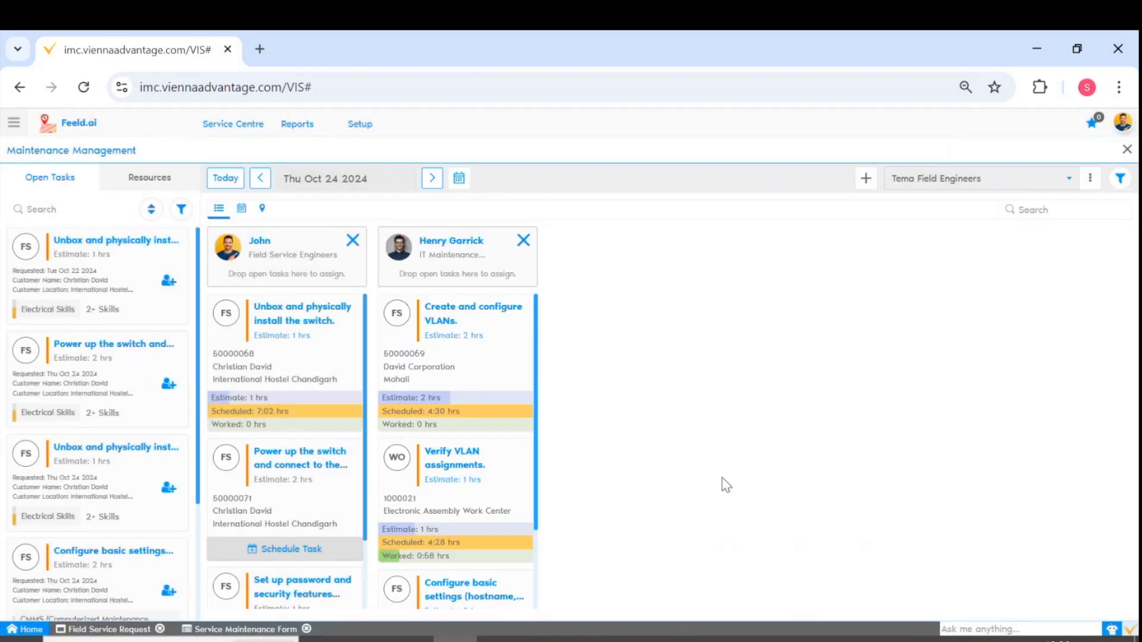
# In the calendar view, extend "Verify VLAN assignments." to end at 03:31 PM and "Create and configure VLANs." to end at 10:18 PM
pyautogui.scroll(-3, 505, 404)
pyautogui.scroll(3, 487, 400)
pyautogui.click(242, 210)
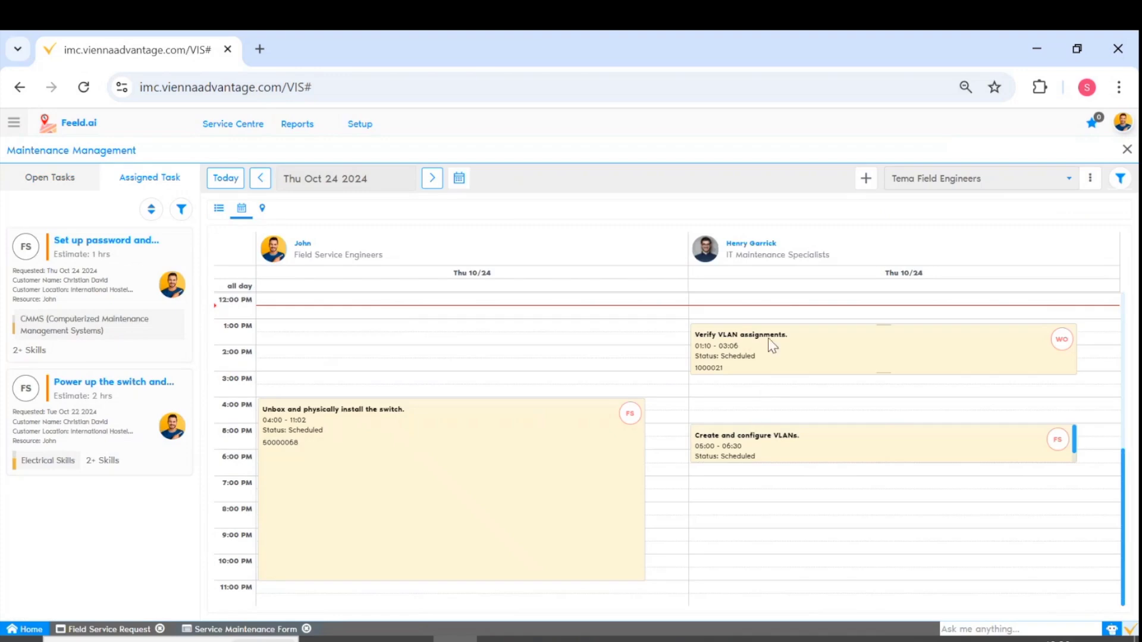
pyautogui.moveTo(882, 373); pyautogui.dragTo(888, 390)
pyautogui.moveTo(885, 461); pyautogui.dragTo(881, 570)
# Switch the calendar to Team Alpha and review its members' schedules for Thu Oct 24 2024
pyautogui.click(954, 179)
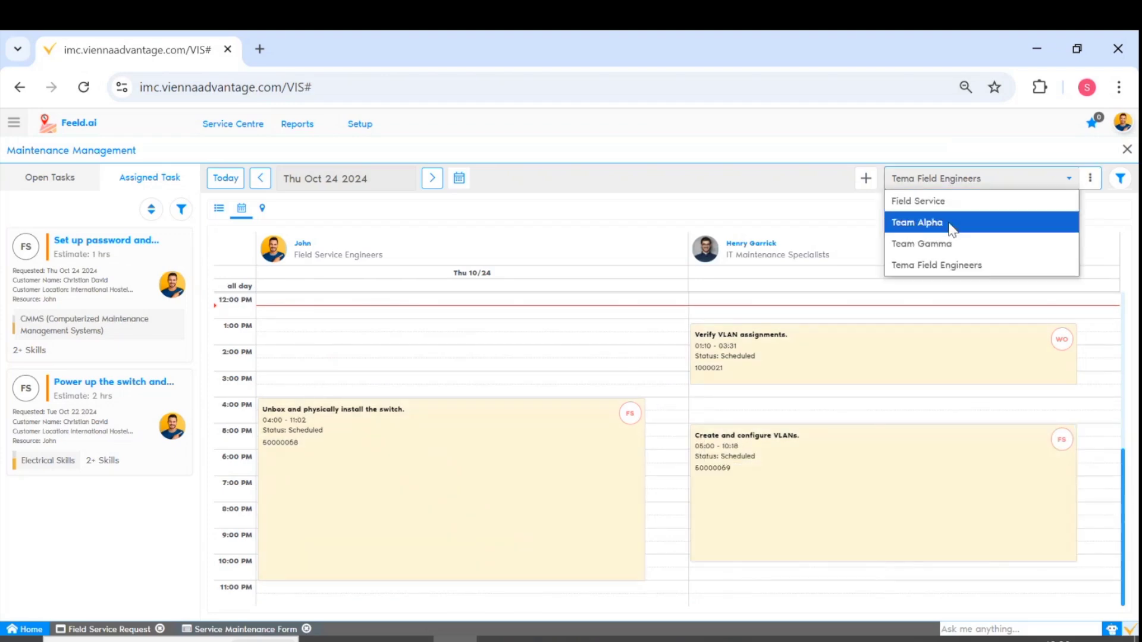
pyautogui.click(952, 224)
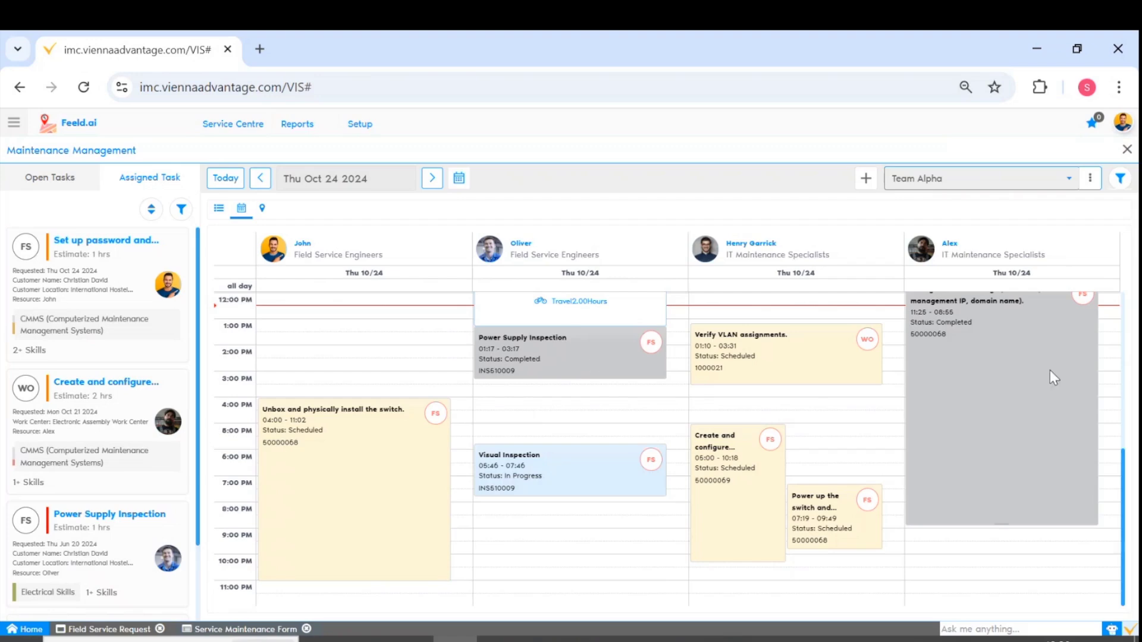
pyautogui.scroll(1, 1050, 370)
pyautogui.scroll(2, 1051, 369)
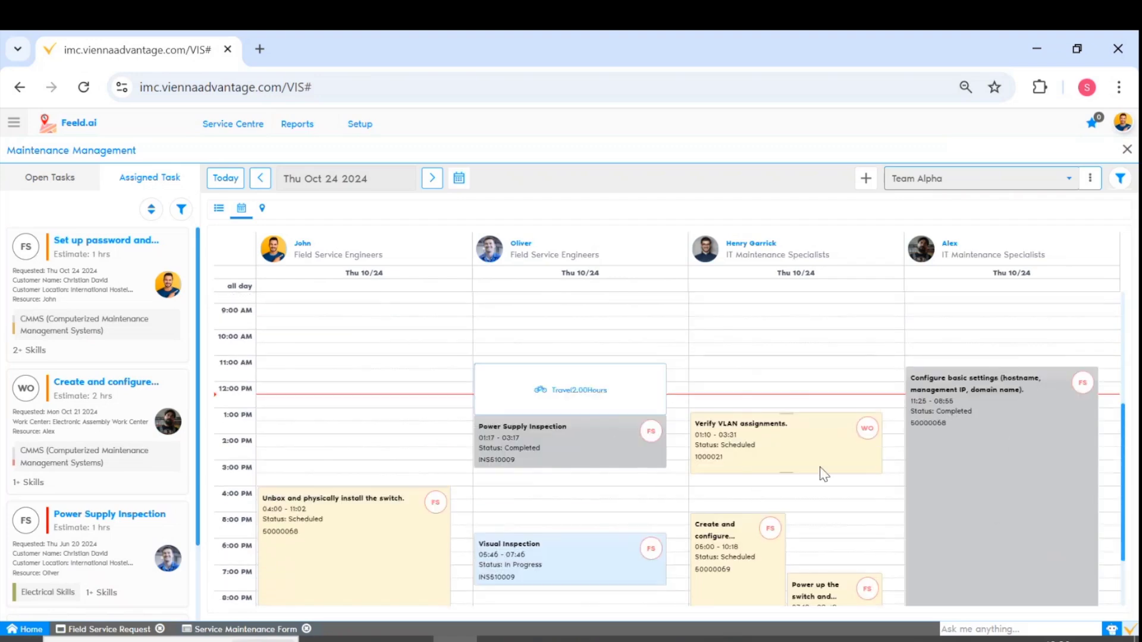
pyautogui.scroll(-3, 699, 476)
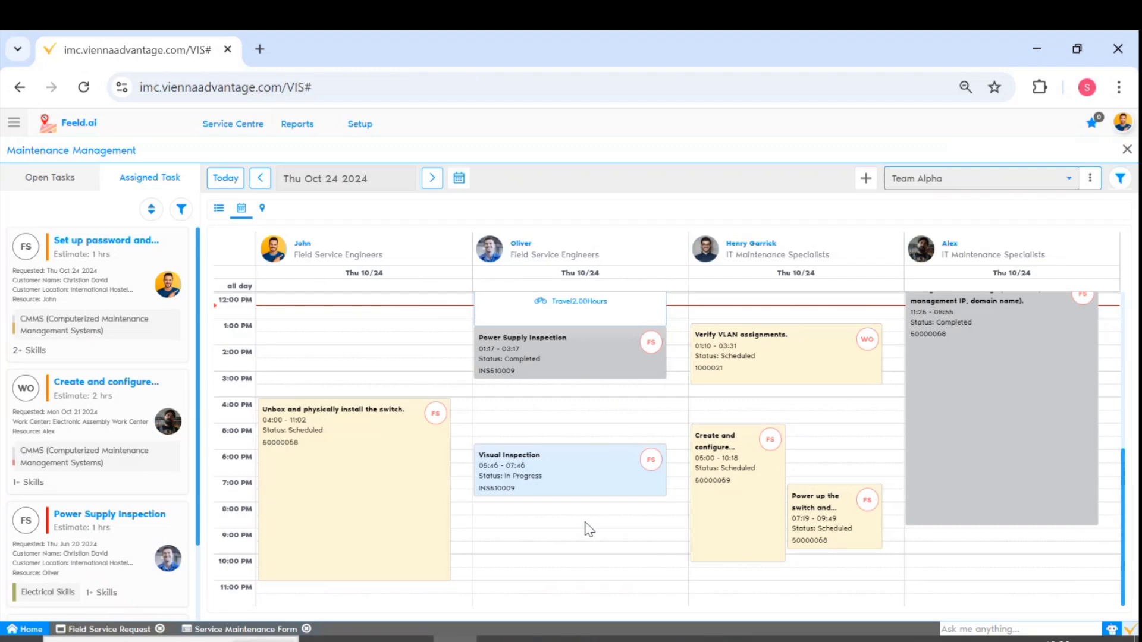
pyautogui.scroll(3, 387, 298)
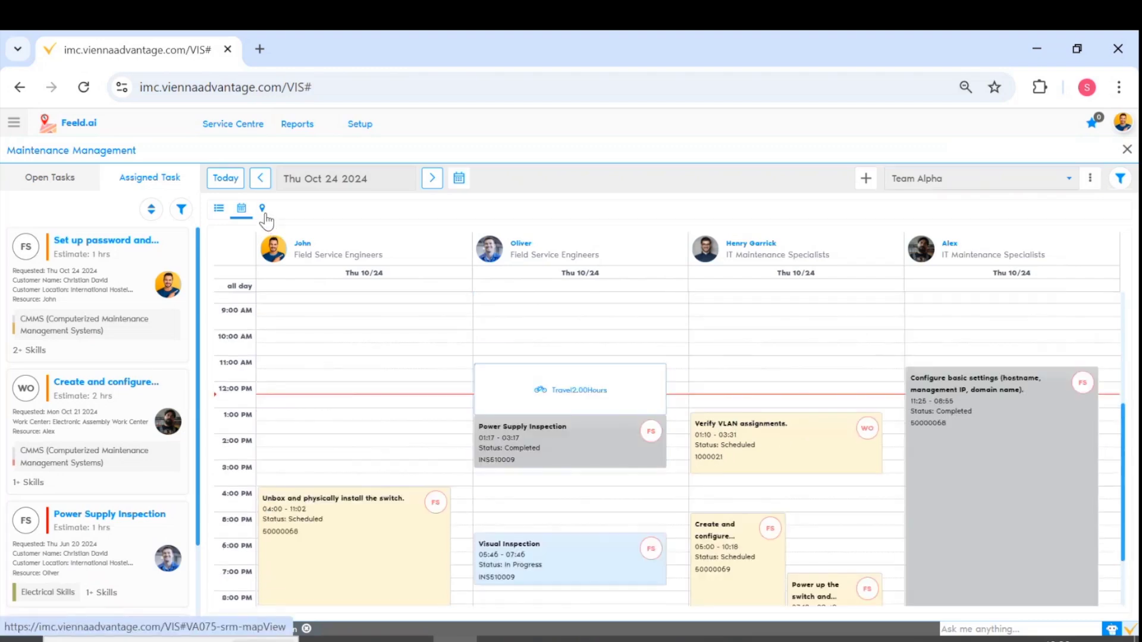
# Show Team Alpha on the map and view the details of the "Create and configure VLANs." task marker
pyautogui.click(263, 209)
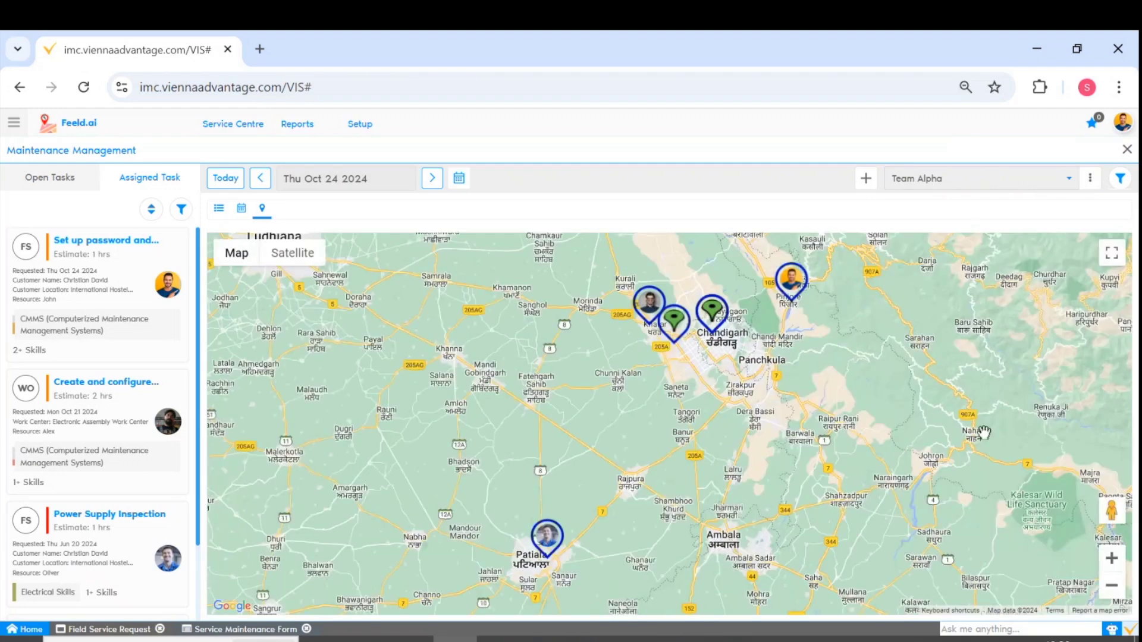
pyautogui.moveTo(976, 415); pyautogui.dragTo(803, 456)
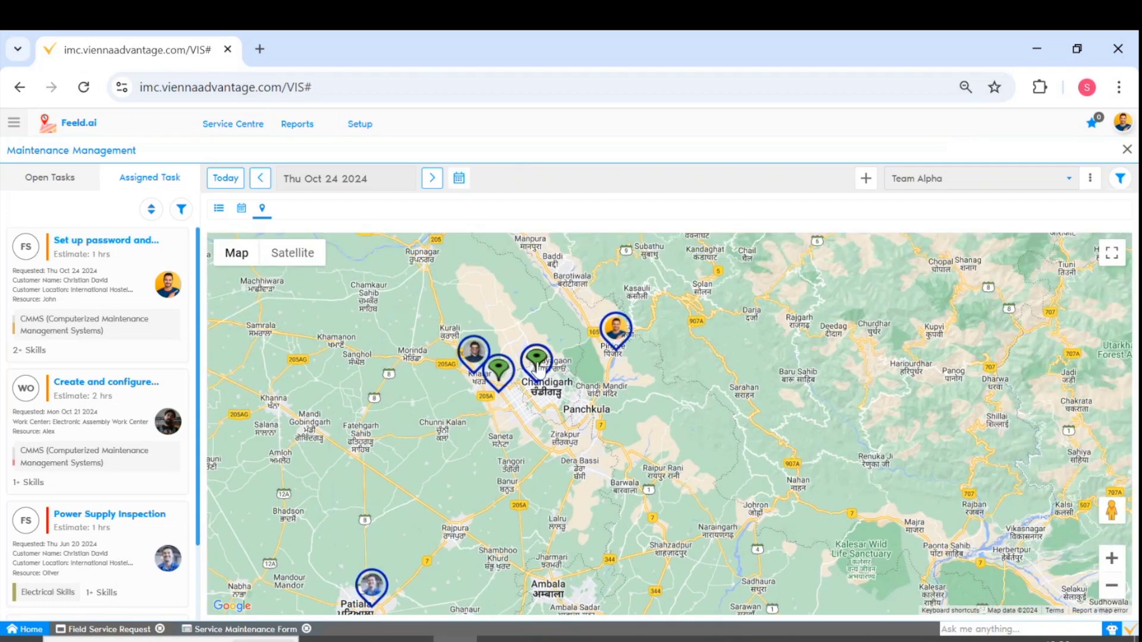
pyautogui.scroll(2, 538, 370)
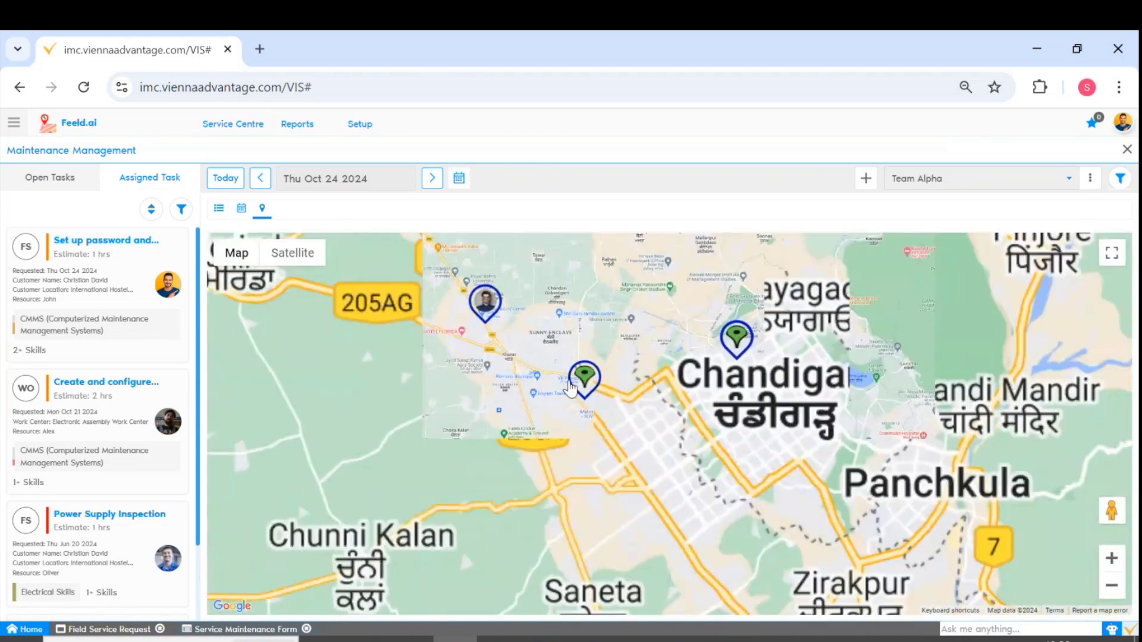
pyautogui.scroll(-3, 570, 388)
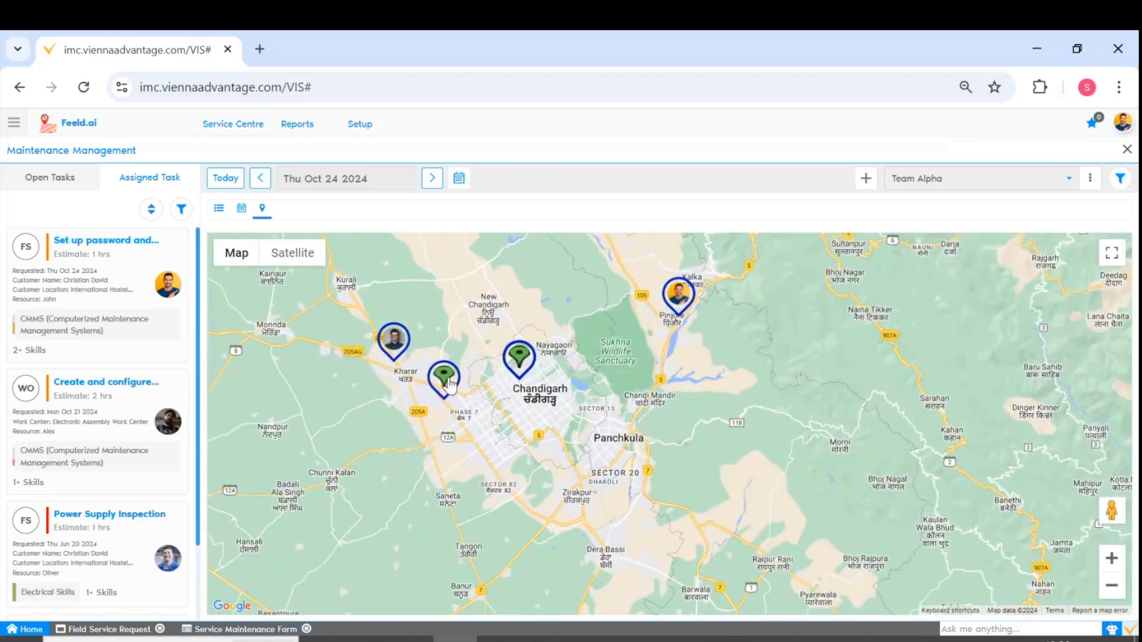
pyautogui.click(445, 378)
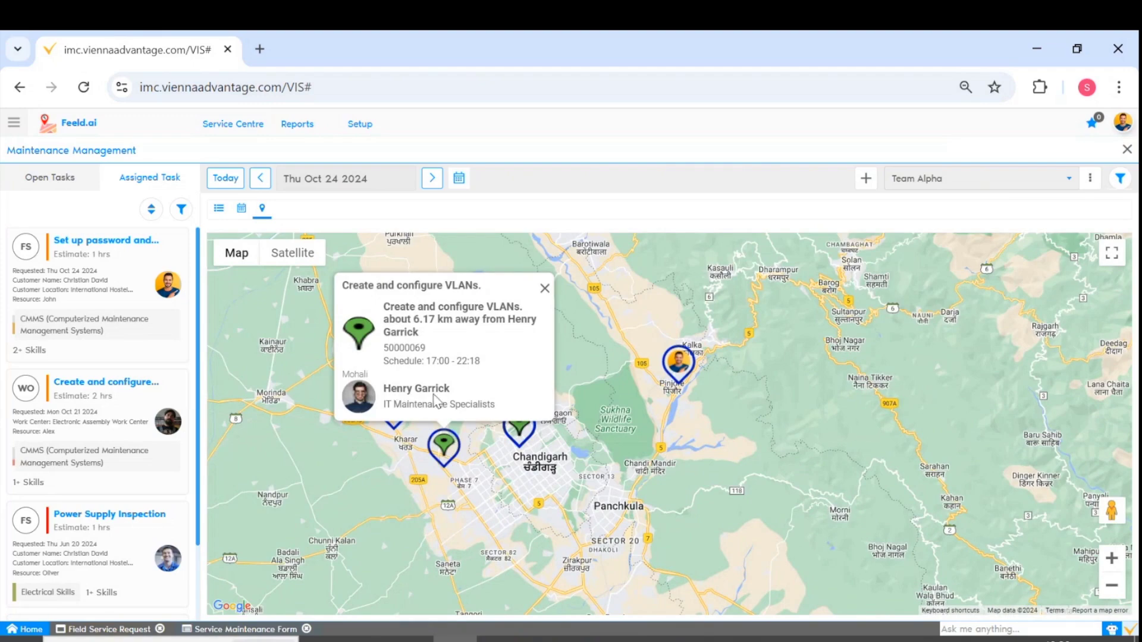
# View the availability details of the field service engineer near Pinjore and the IT maintenance specialist near Kharar on the map
pyautogui.click(676, 369)
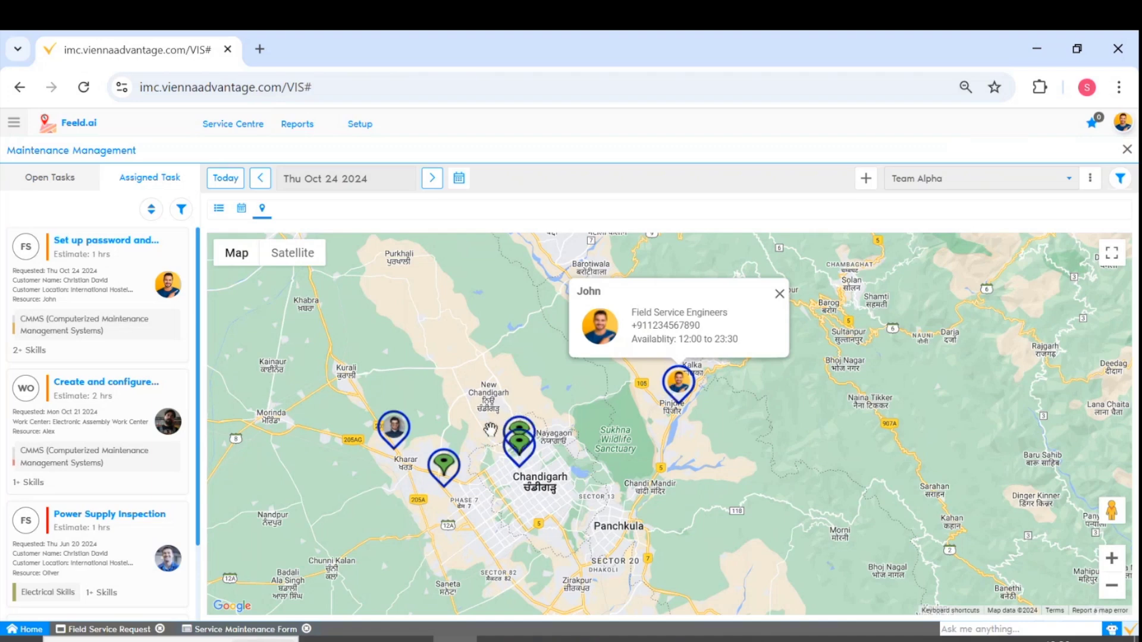
pyautogui.click(623, 386)
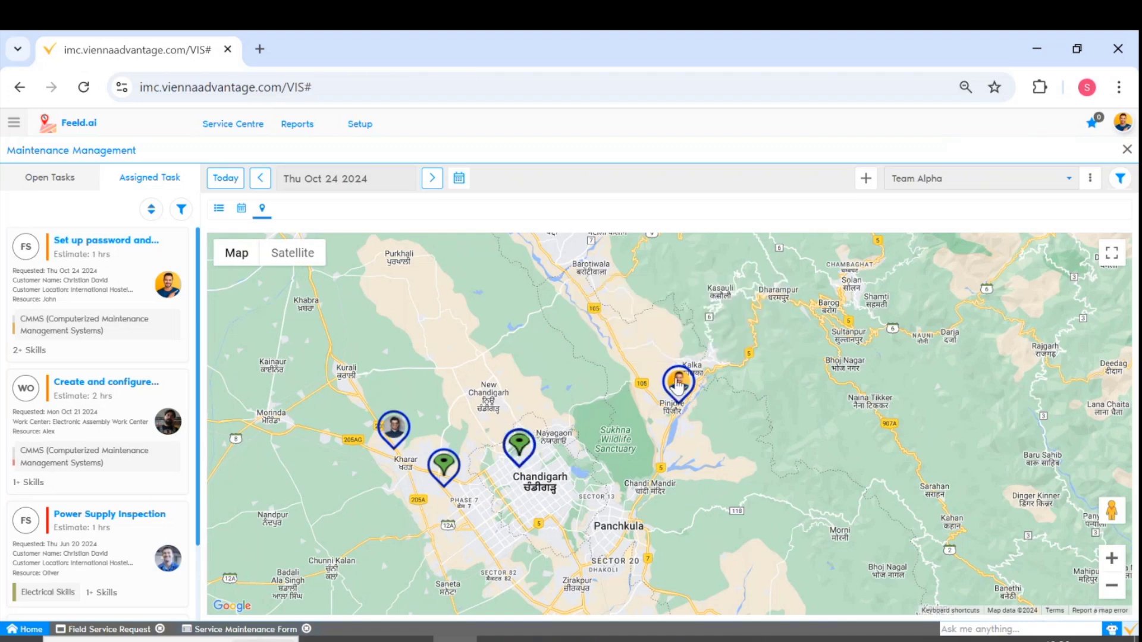
pyautogui.click(392, 430)
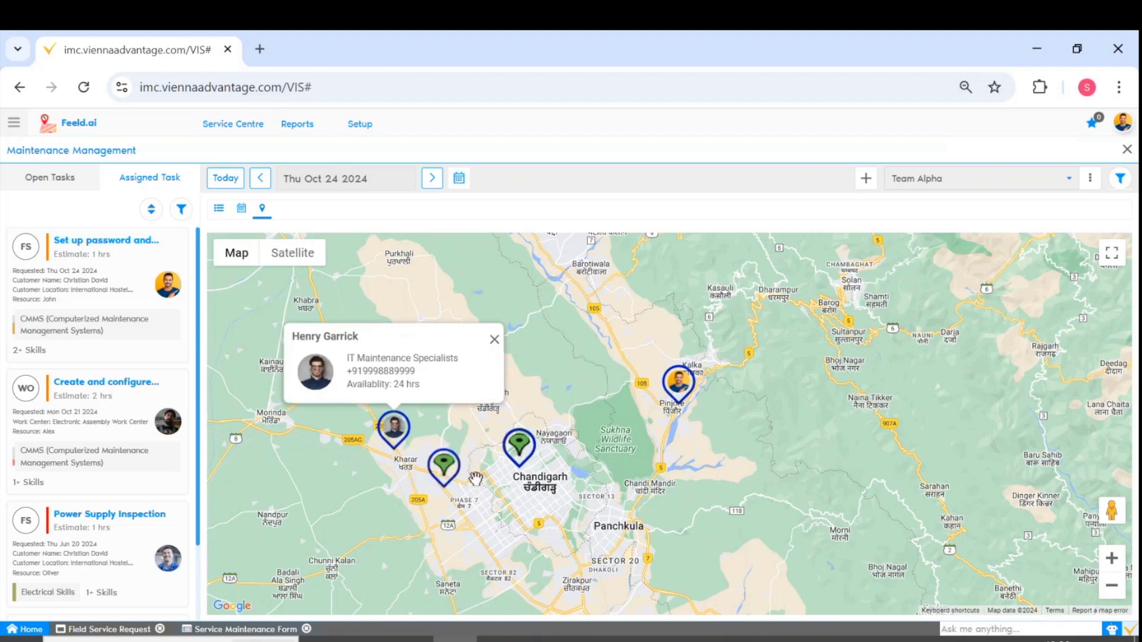
pyautogui.click(493, 339)
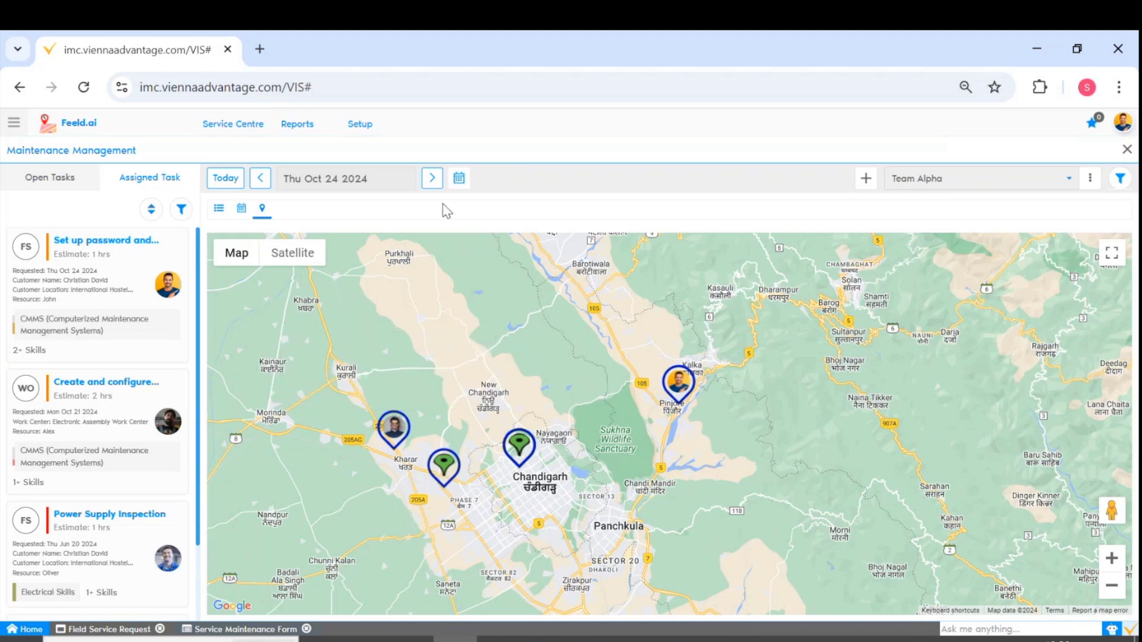
# Show Team Alpha's schedules in the calendar view for Fri Oct 25 2024
pyautogui.click(459, 178)
pyautogui.click(432, 178)
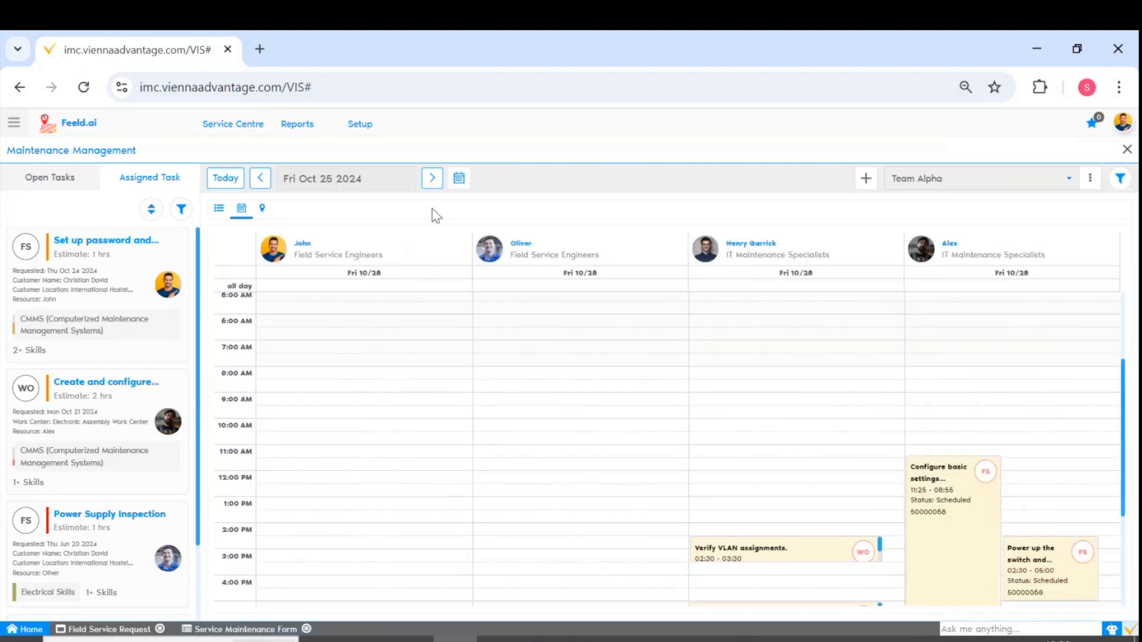
pyautogui.click(433, 178)
pyautogui.click(260, 179)
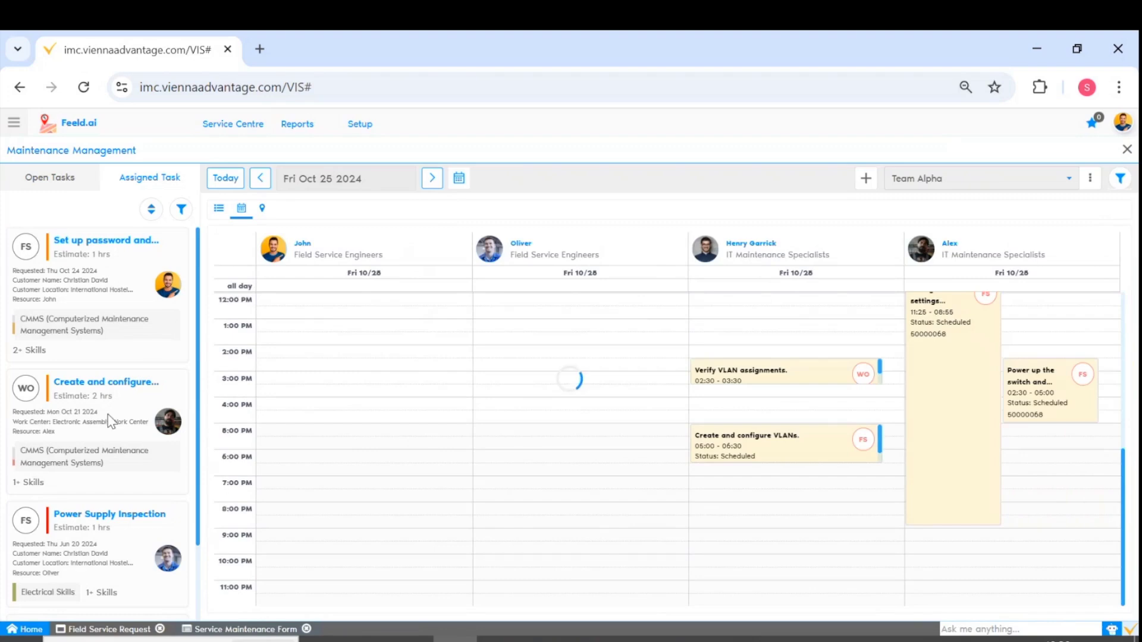
pyautogui.moveTo(155, 432); pyautogui.dragTo(573, 527)
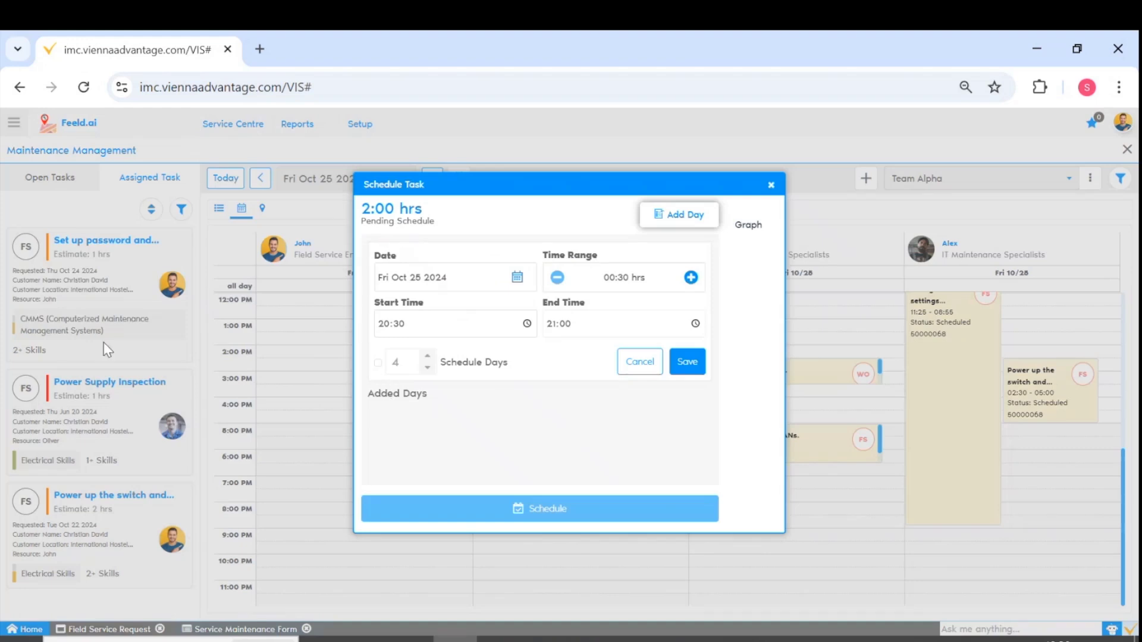
pyautogui.click(378, 364)
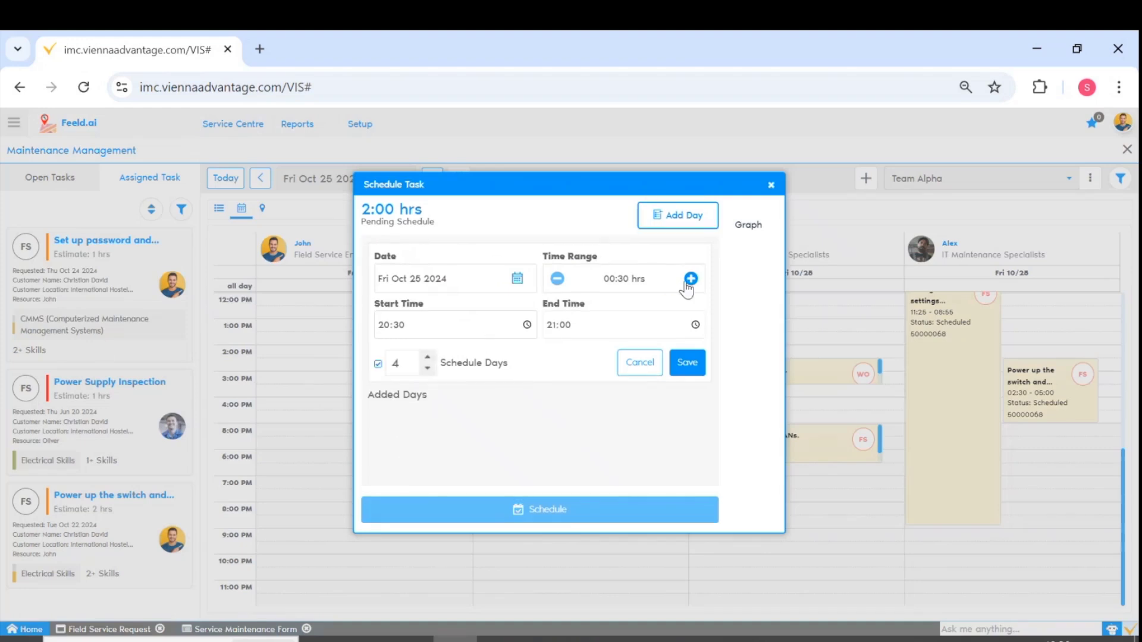
pyautogui.click(771, 187)
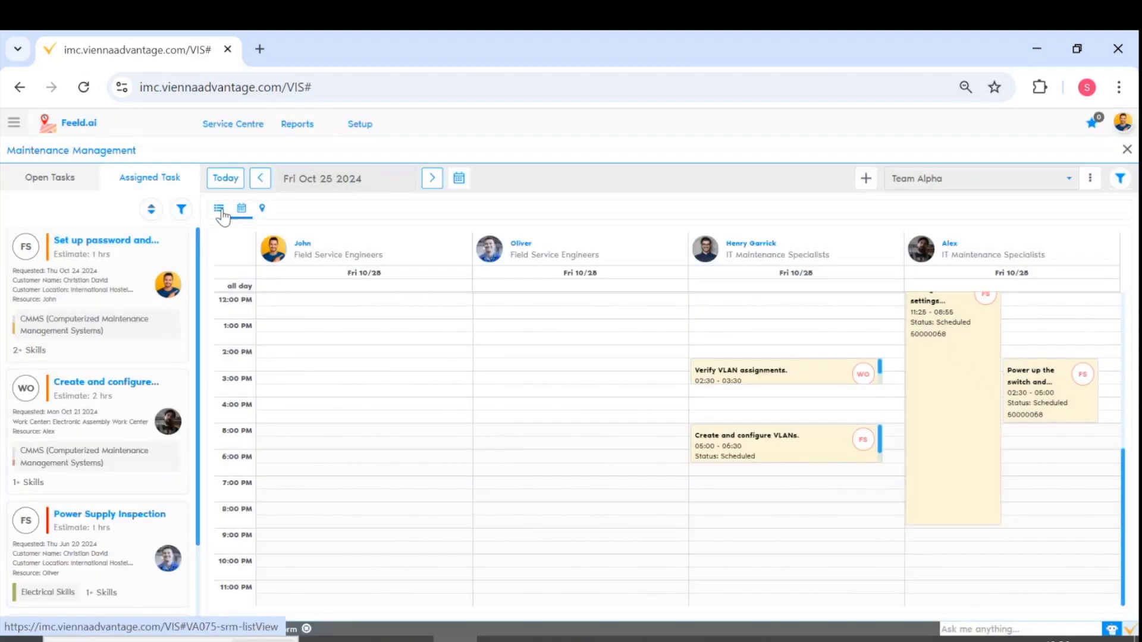
# Return to the team's task board and view the sort options for open tasks
pyautogui.click(219, 208)
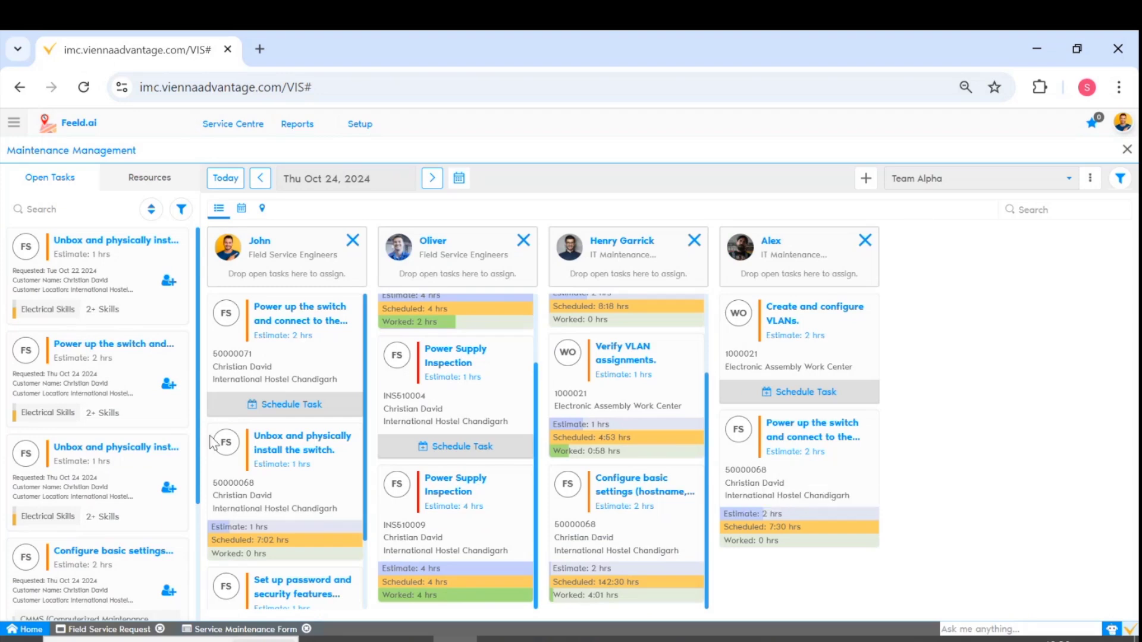
pyautogui.click(151, 208)
pyautogui.click(91, 208)
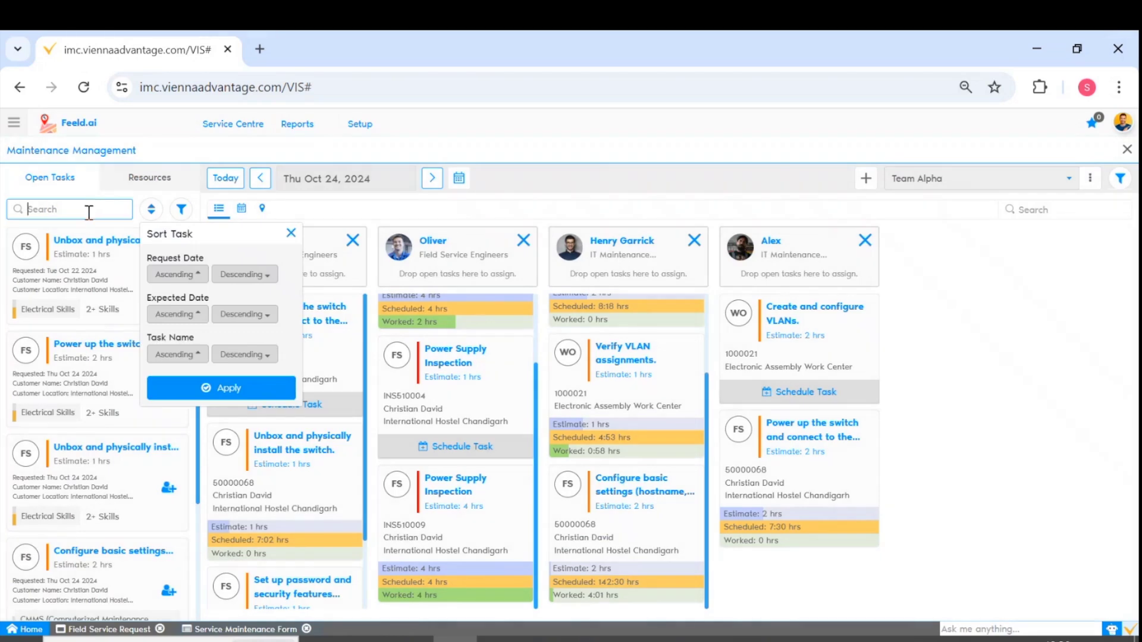
pyautogui.click(291, 232)
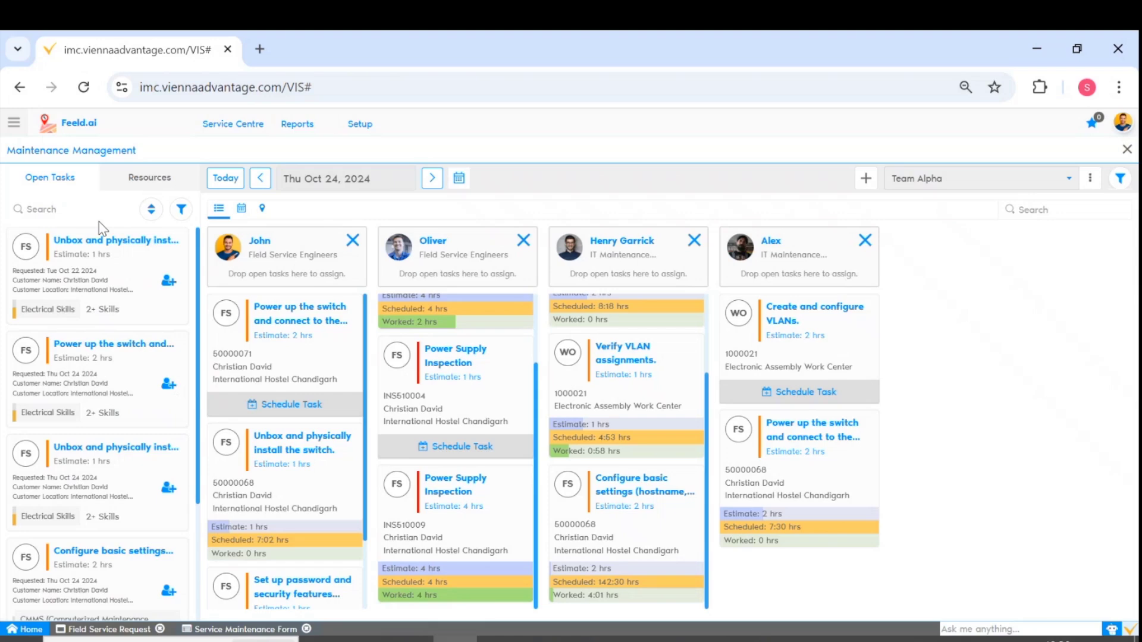
# Search the open tasks for "configure" and view the "Configure basic settings" task's details, spare parts and skills
pyautogui.click(100, 205)
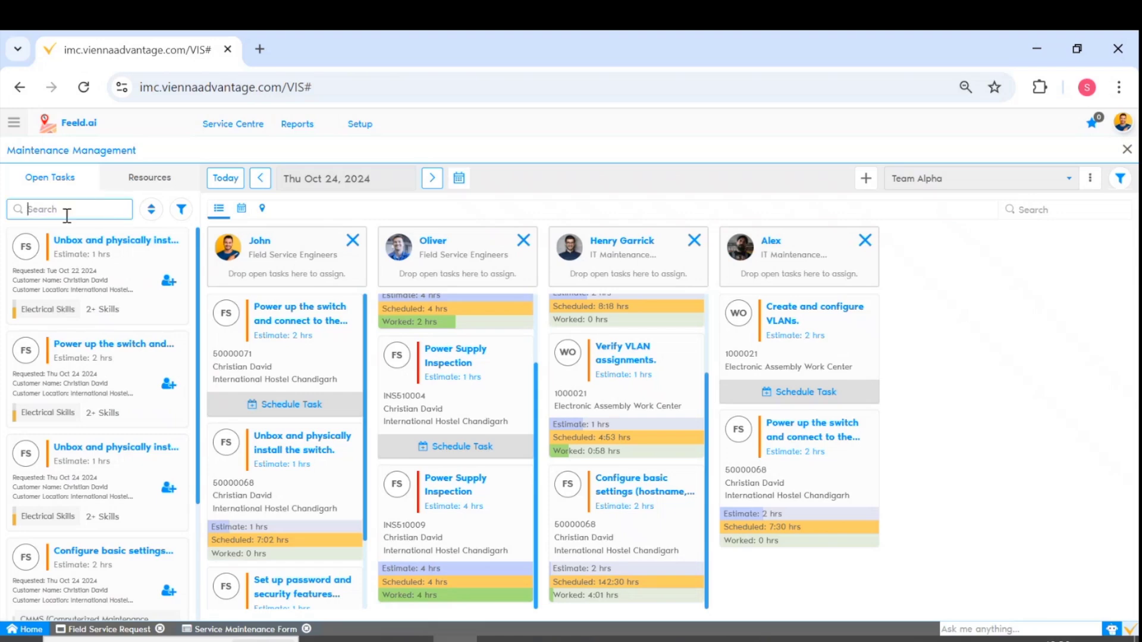
pyautogui.write('configure')
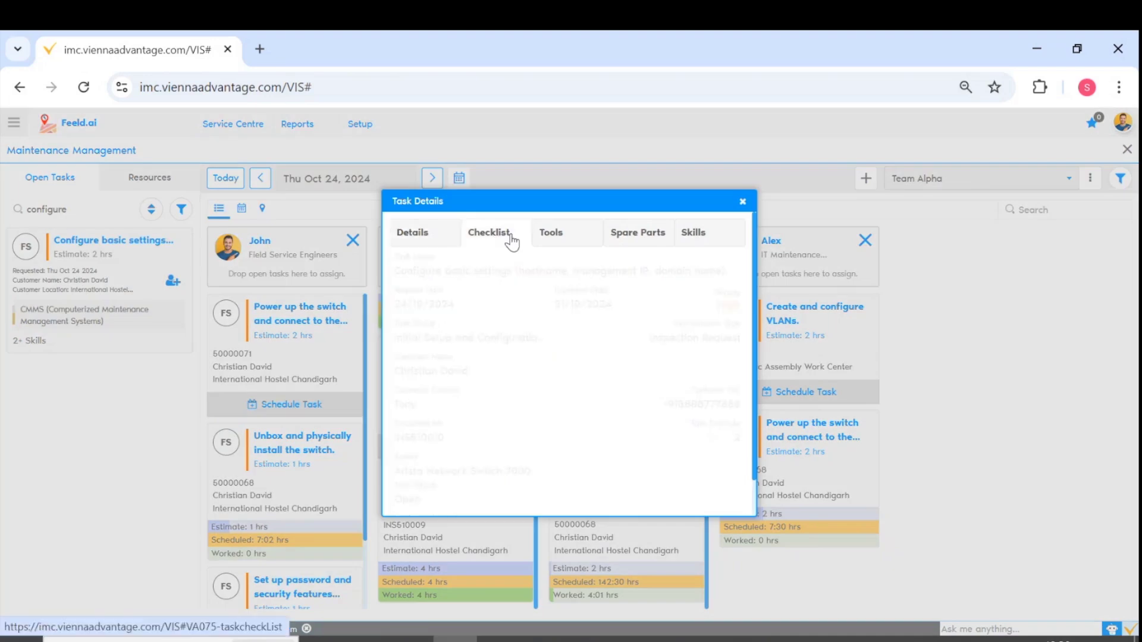
pyautogui.click(640, 239)
pyautogui.click(700, 239)
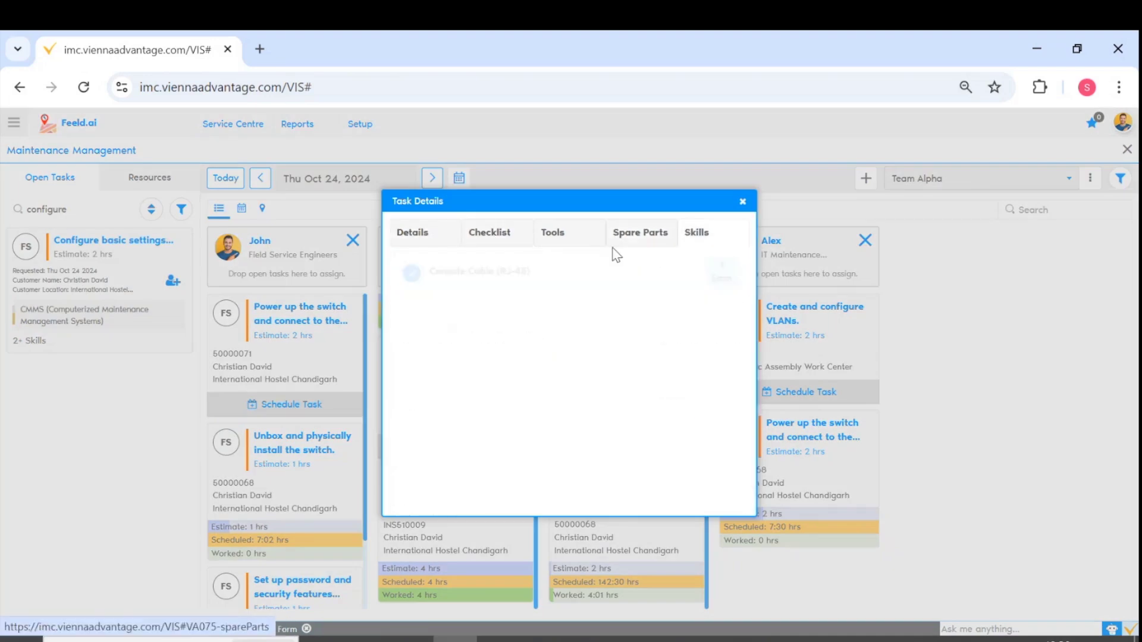
pyautogui.click(415, 241)
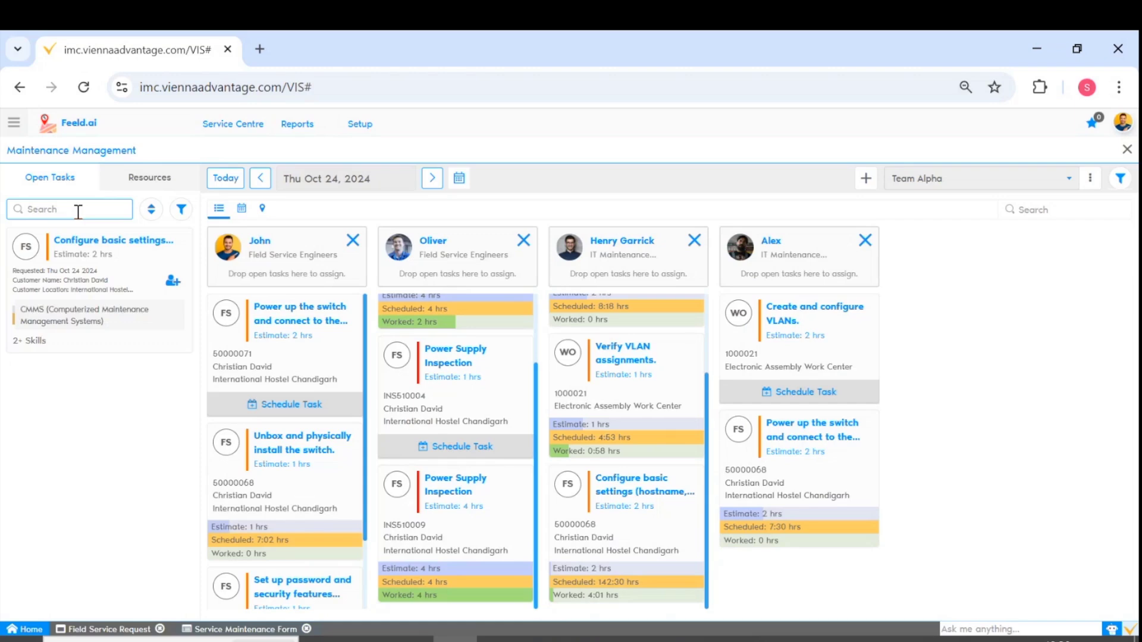
# Explore the open tasks' sorting options and the filter choices for type, priority and status, leaving them unapplied
pyautogui.click(151, 214)
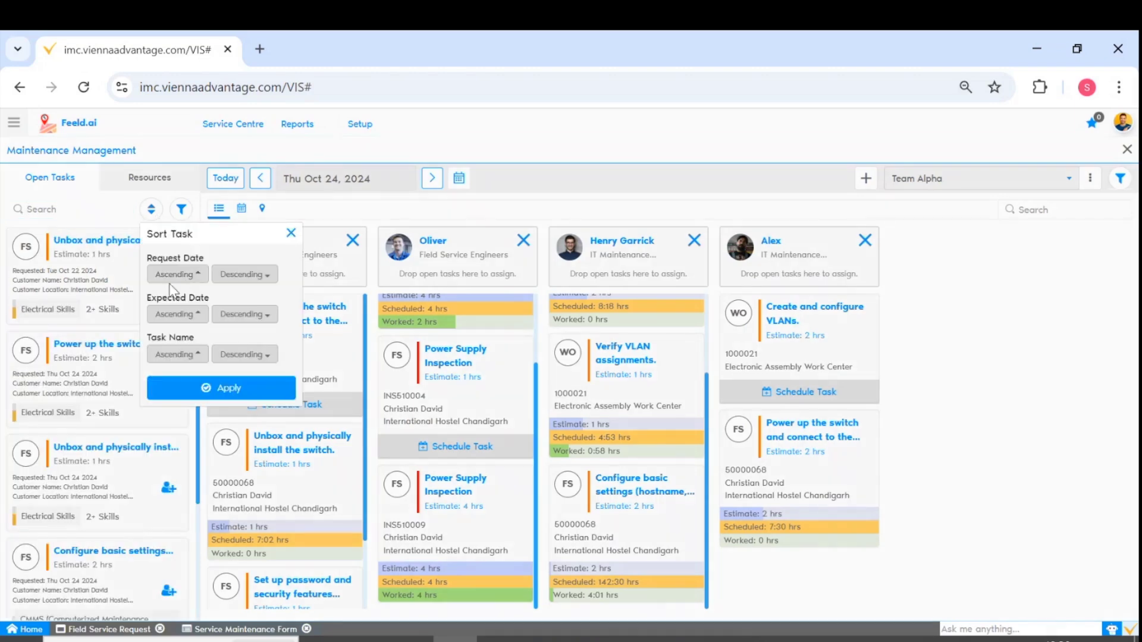
pyautogui.click(291, 233)
pyautogui.click(181, 209)
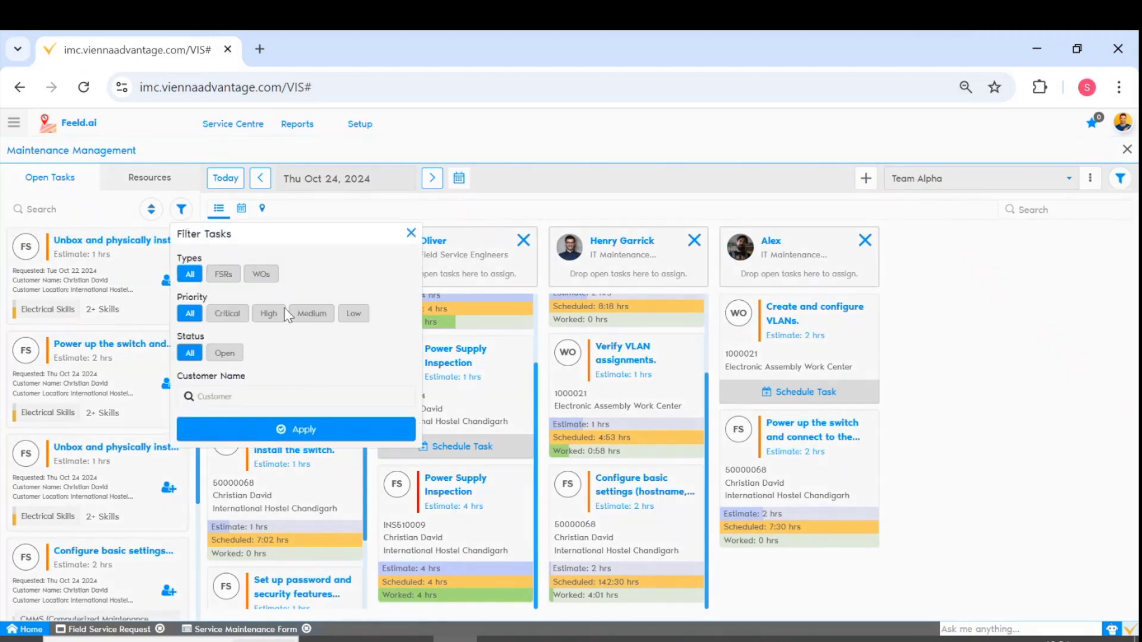
pyautogui.click(223, 352)
pyautogui.click(191, 353)
pyautogui.click(230, 276)
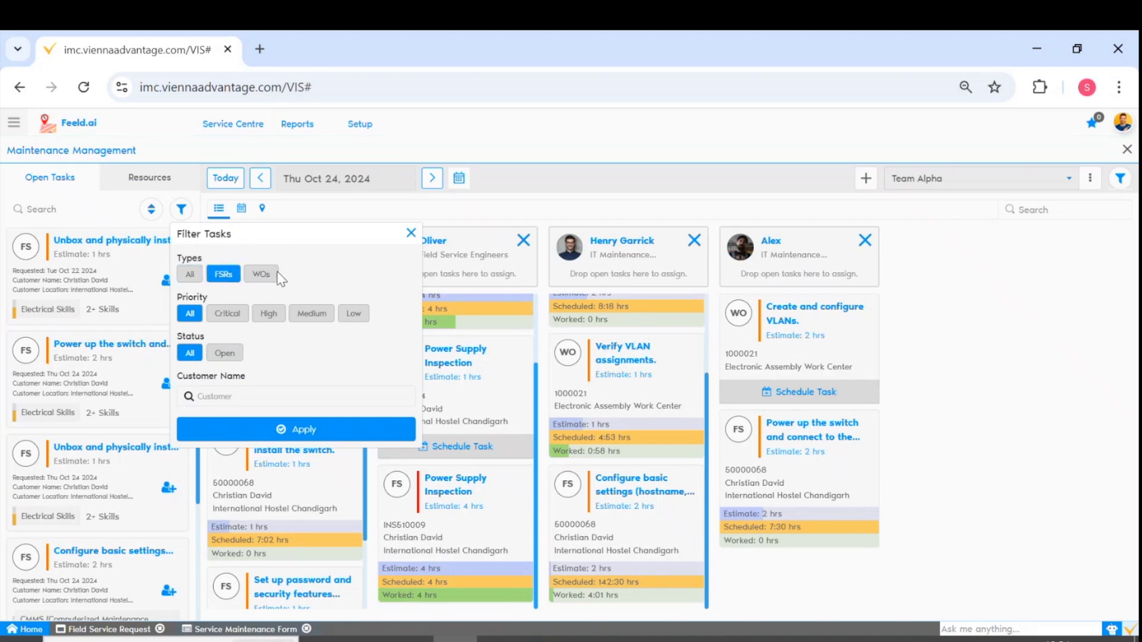
pyautogui.click(262, 275)
pyautogui.click(244, 315)
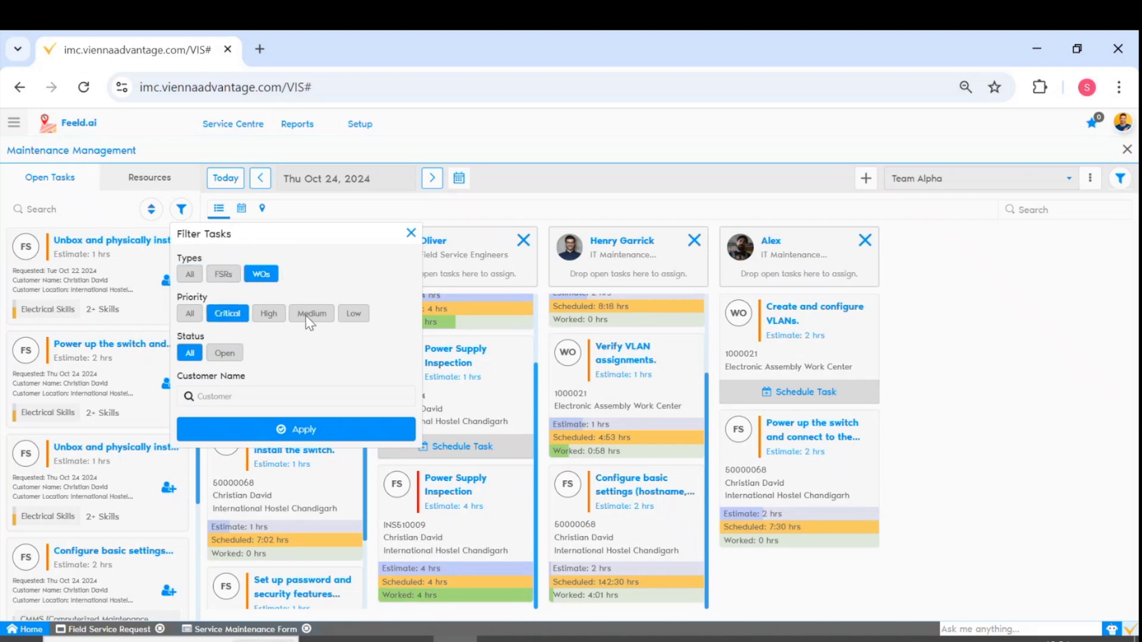
pyautogui.click(312, 314)
pyautogui.click(354, 314)
pyautogui.click(192, 314)
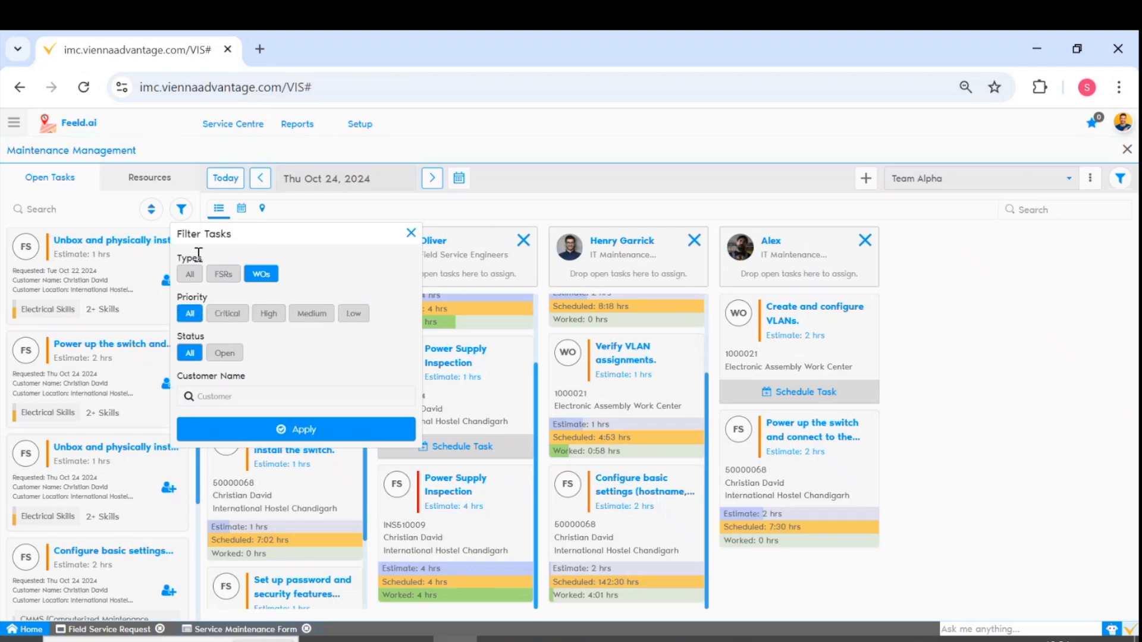
pyautogui.click(410, 233)
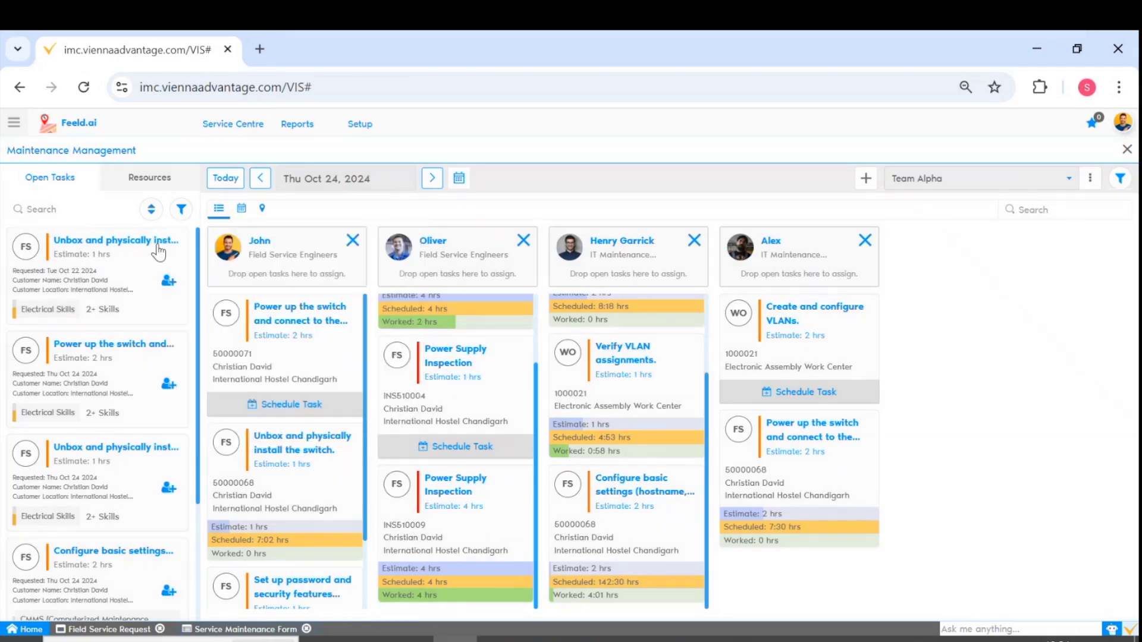
# Examine the resource filter options for resource type, skills, skill level, maintenance group, product and asset
pyautogui.click(154, 177)
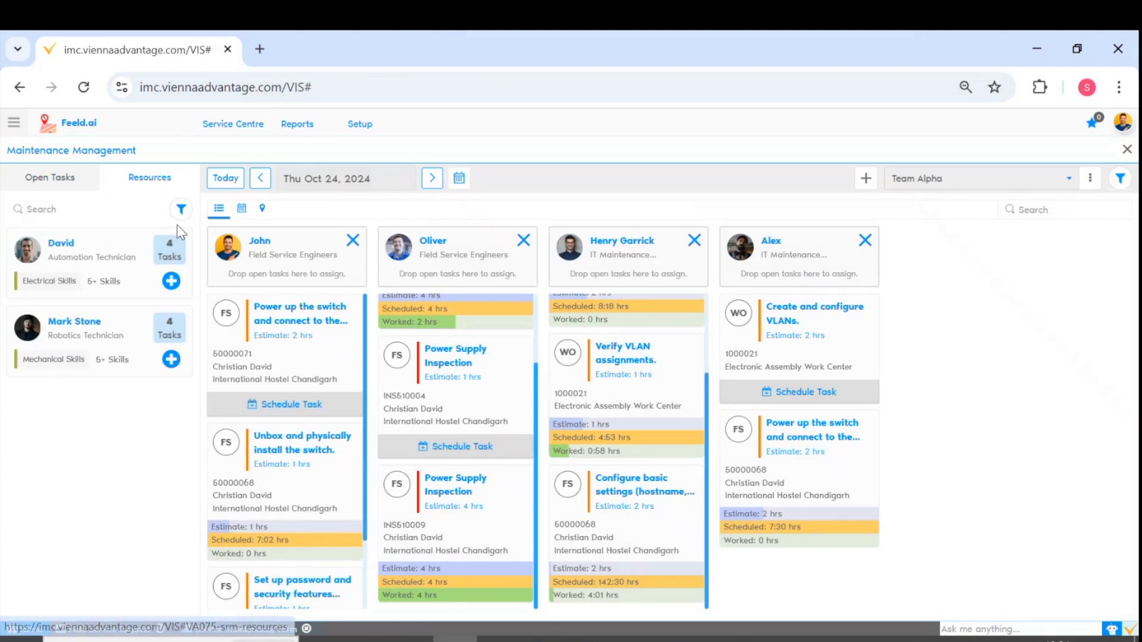
pyautogui.click(182, 209)
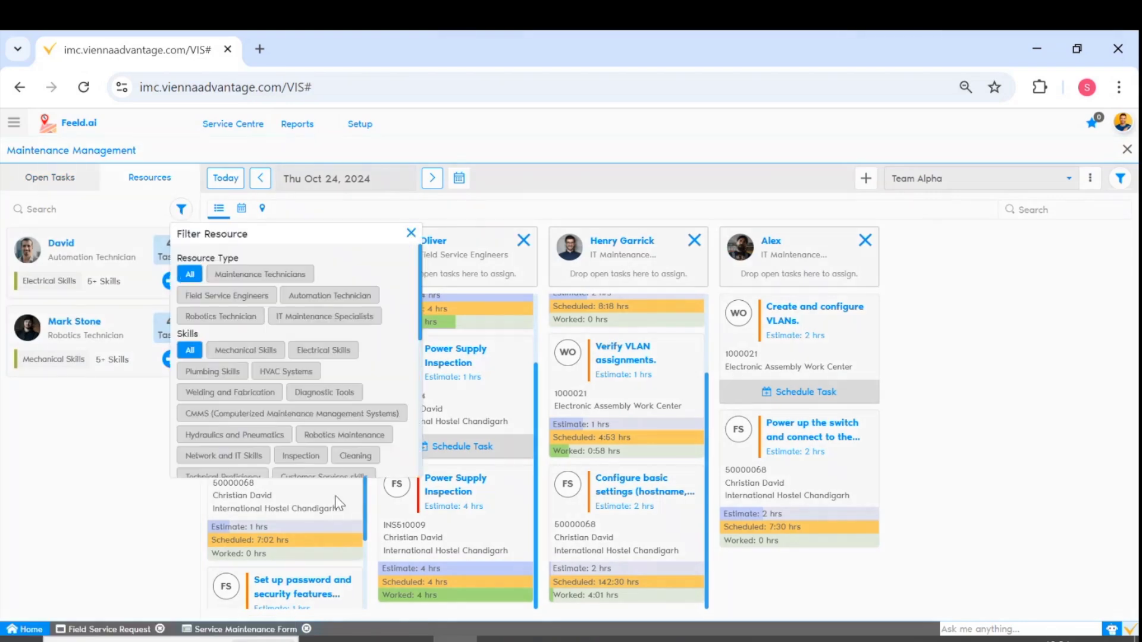
pyautogui.scroll(-5, 275, 381)
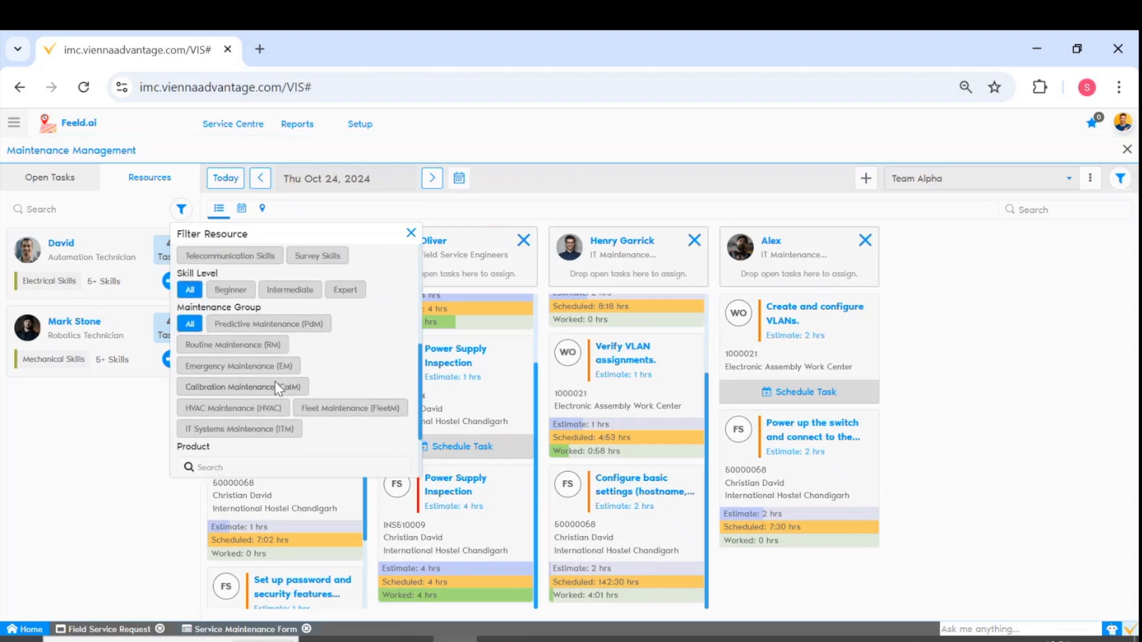
pyautogui.scroll(-3, 268, 382)
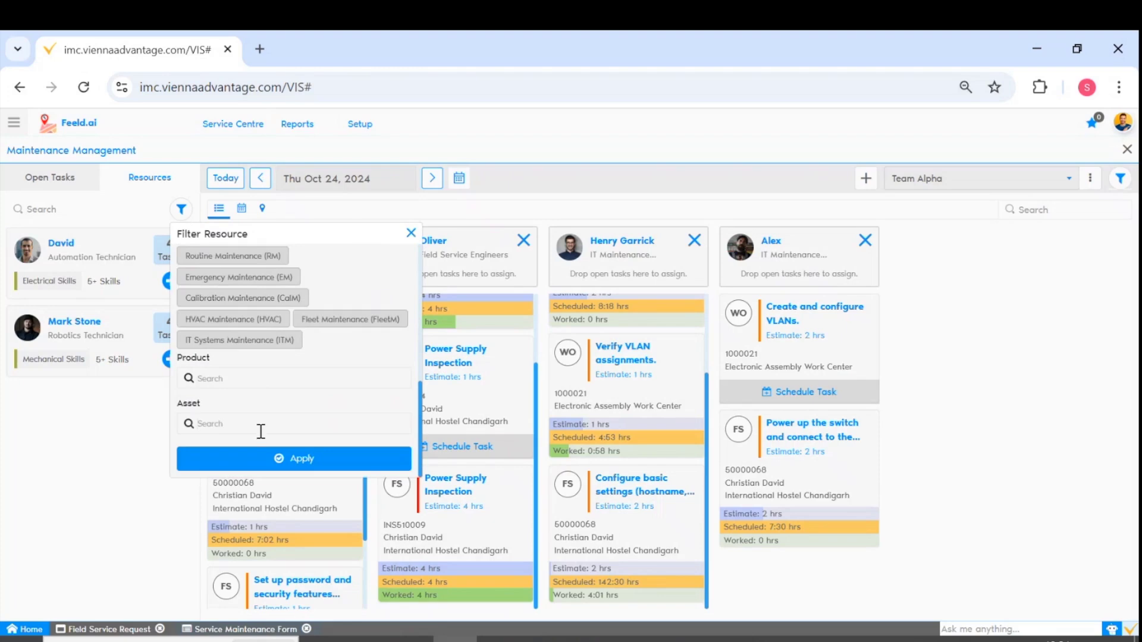
pyautogui.click(184, 460)
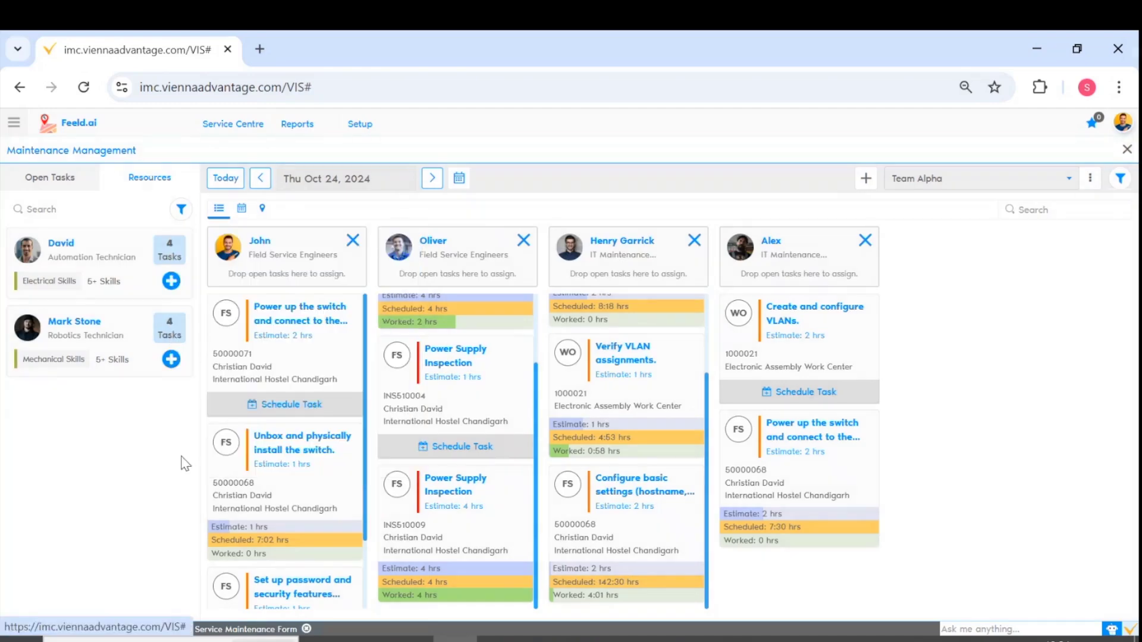
# Assign the first open task, "Unbox and physically install the switch.", to the last IT maintenance specialist in Team Alpha
pyautogui.click(60, 188)
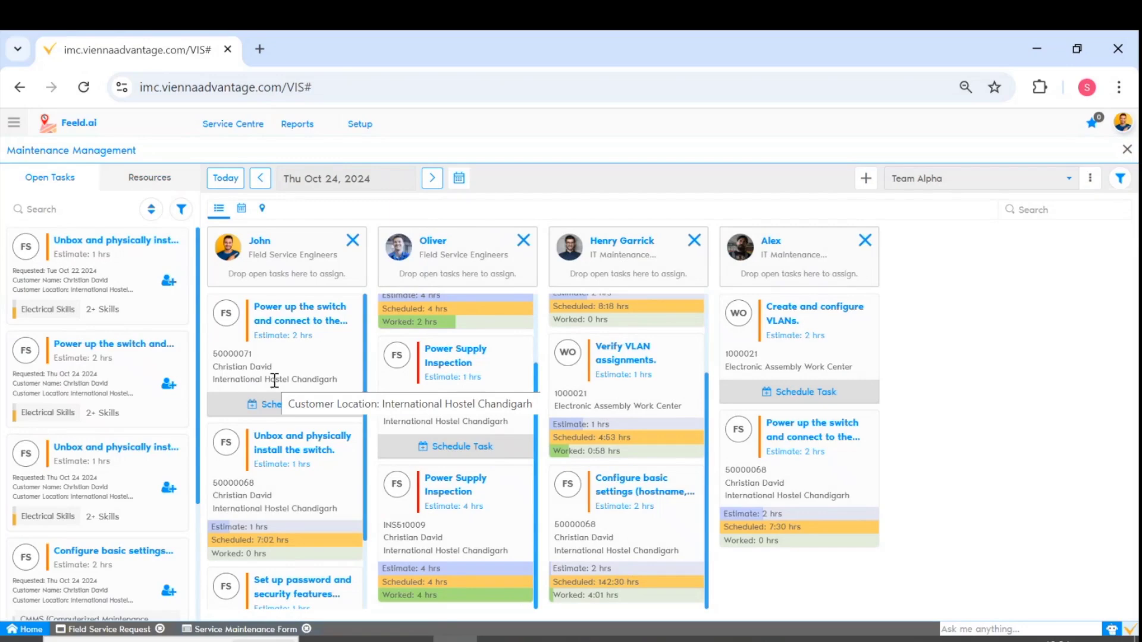
pyautogui.moveTo(76, 273); pyautogui.dragTo(799, 270)
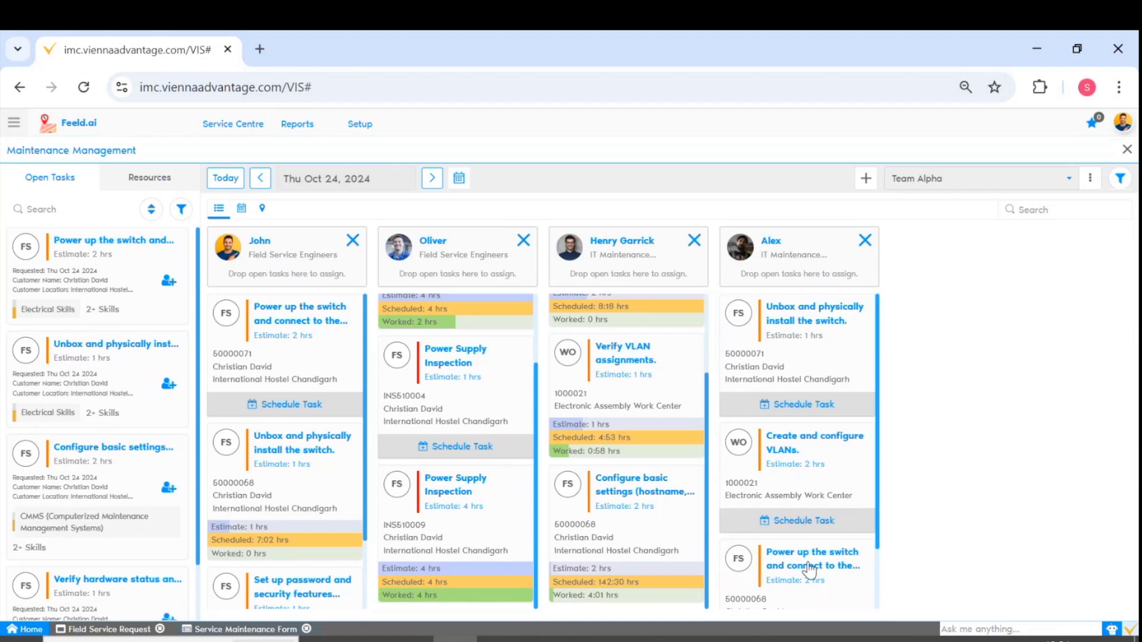
pyautogui.scroll(-1, 814, 564)
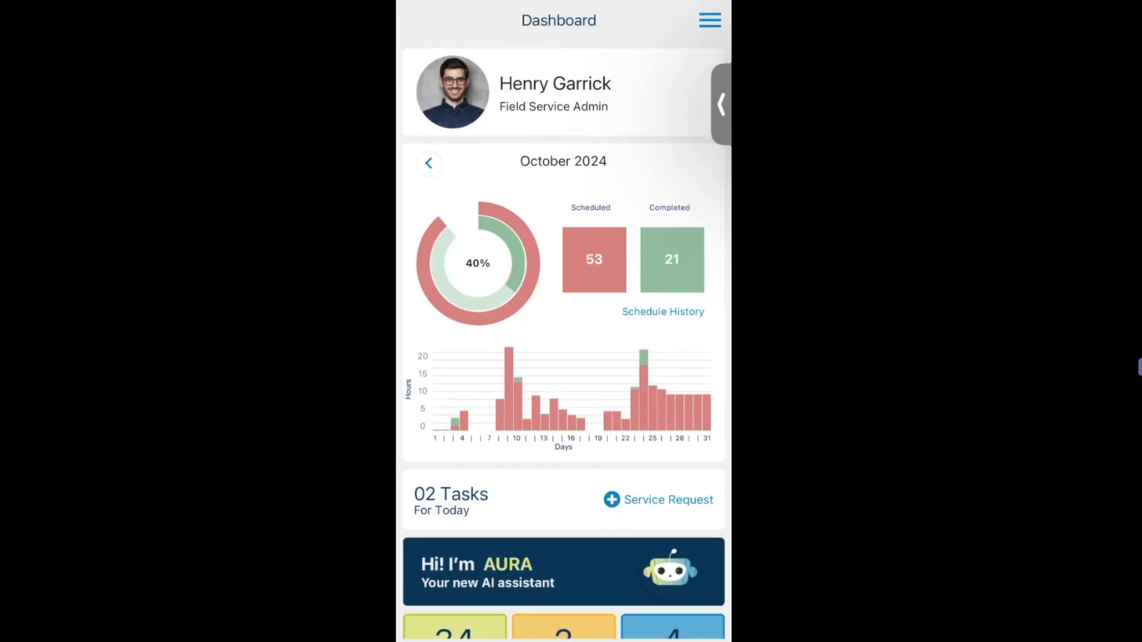
# In the mobile app, review the dashboard statistics for October and September 2024 and the tasks scheduled for October 24
pyautogui.scroll(-3, 564, 316)
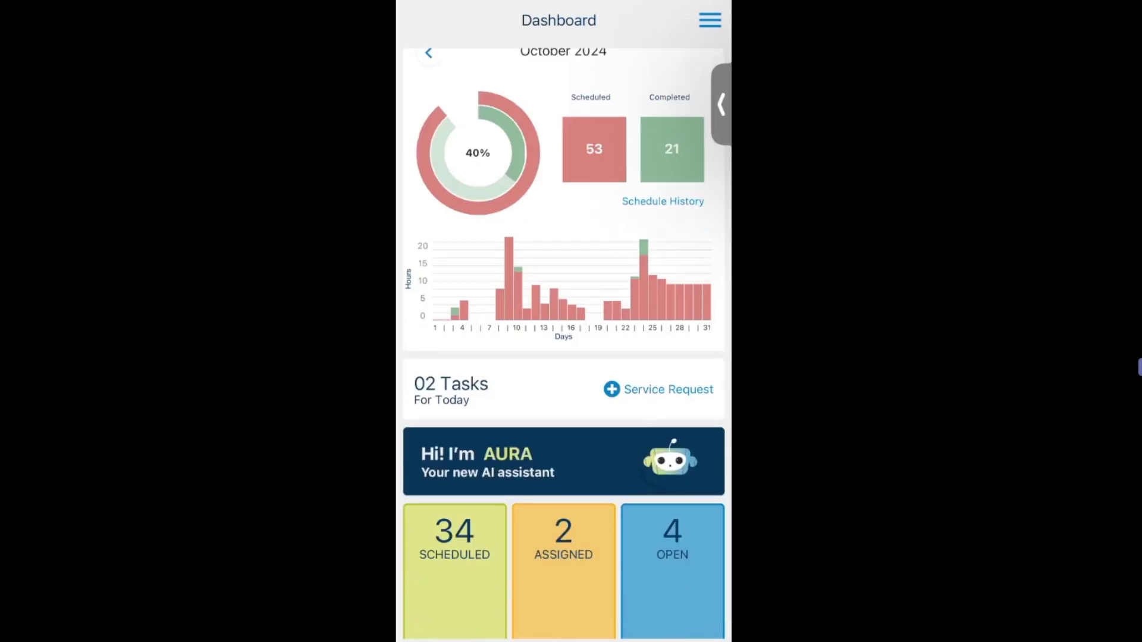
pyautogui.scroll(1, 564, 315)
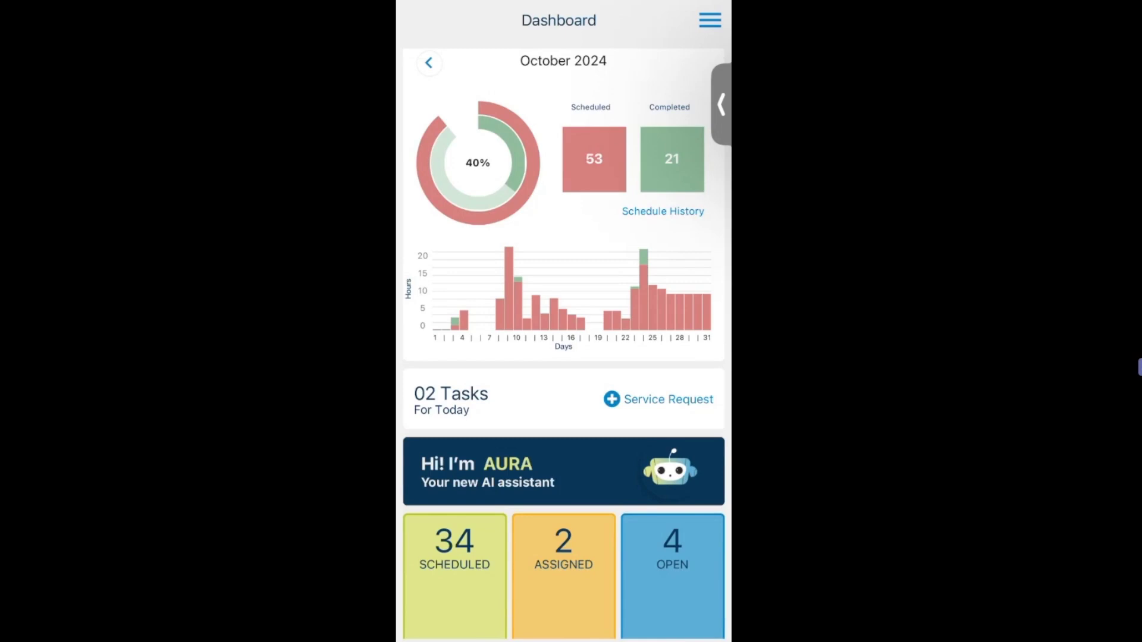
pyautogui.scroll(1, 564, 315)
pyautogui.click(428, 123)
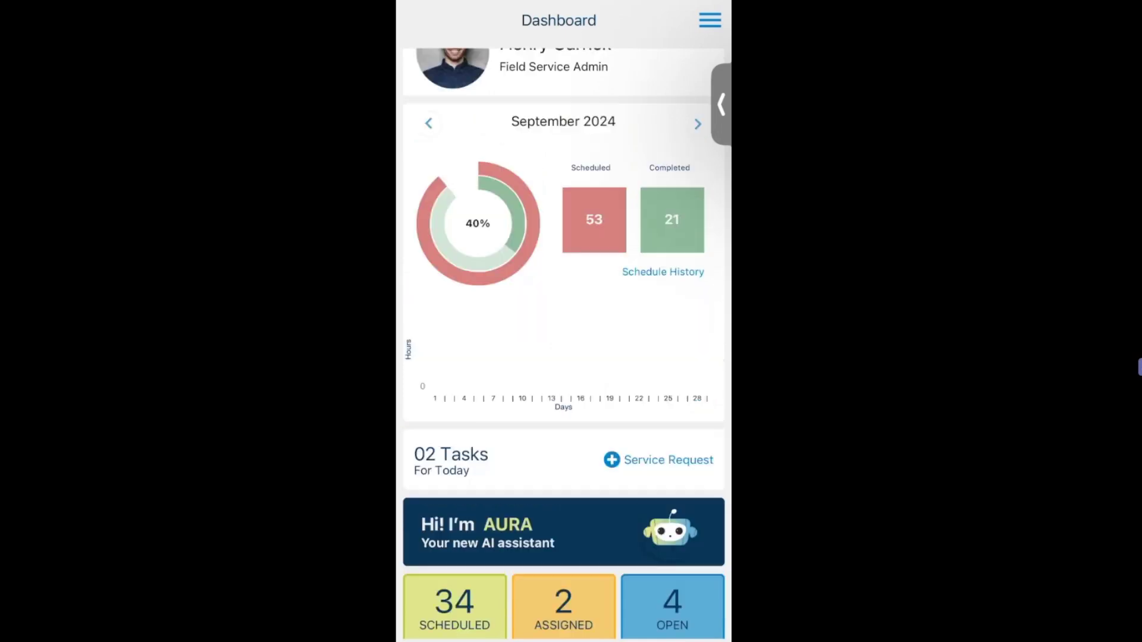
pyautogui.click(702, 123)
pyautogui.click(455, 608)
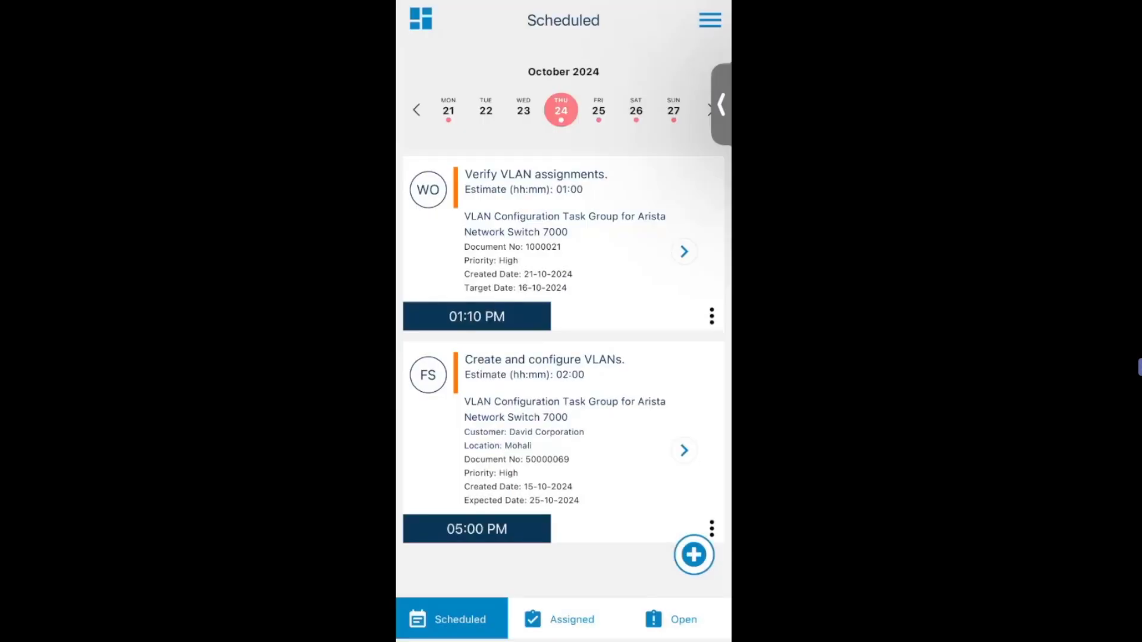
pyautogui.click(421, 19)
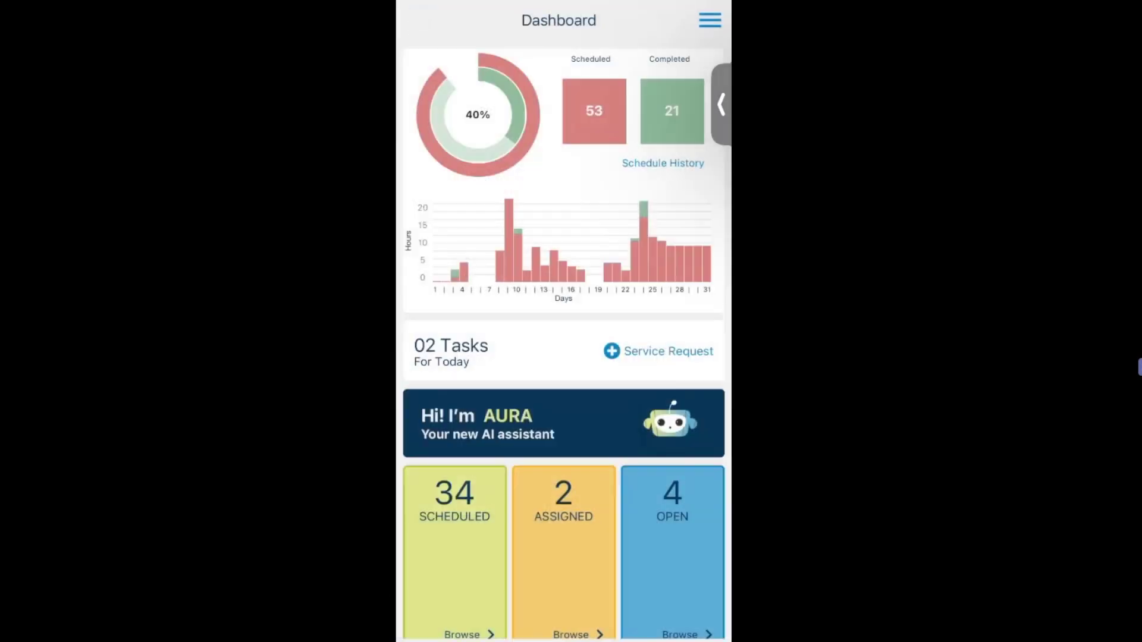
# Start a new service request of type Field Service and proceed to the maintenance type and customer page
pyautogui.scroll(-1, 564, 345)
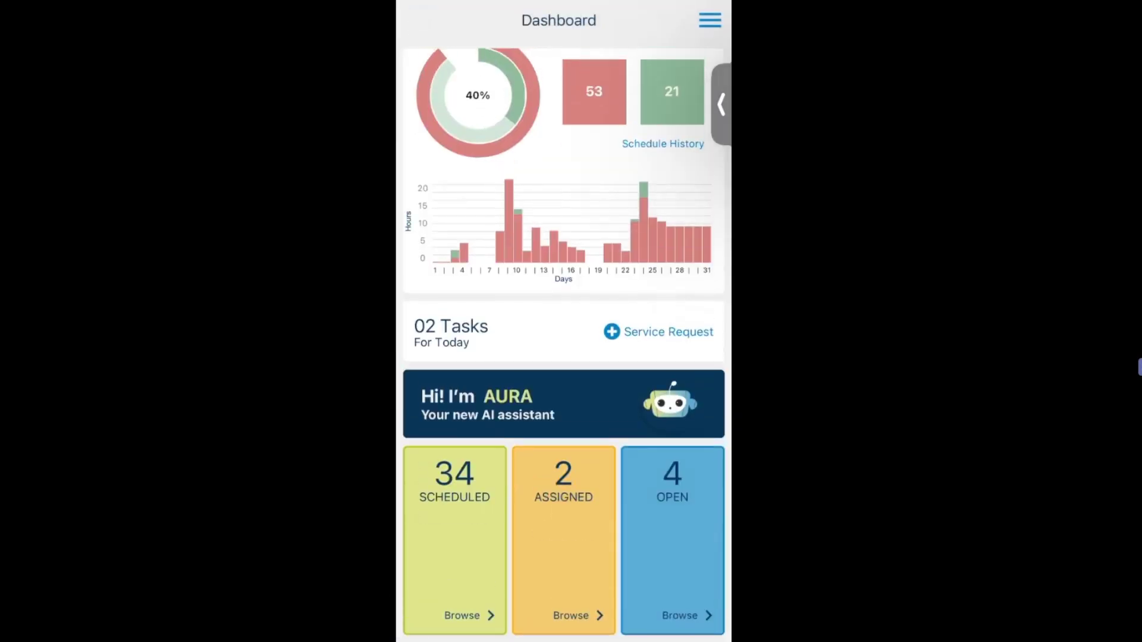
pyautogui.click(658, 331)
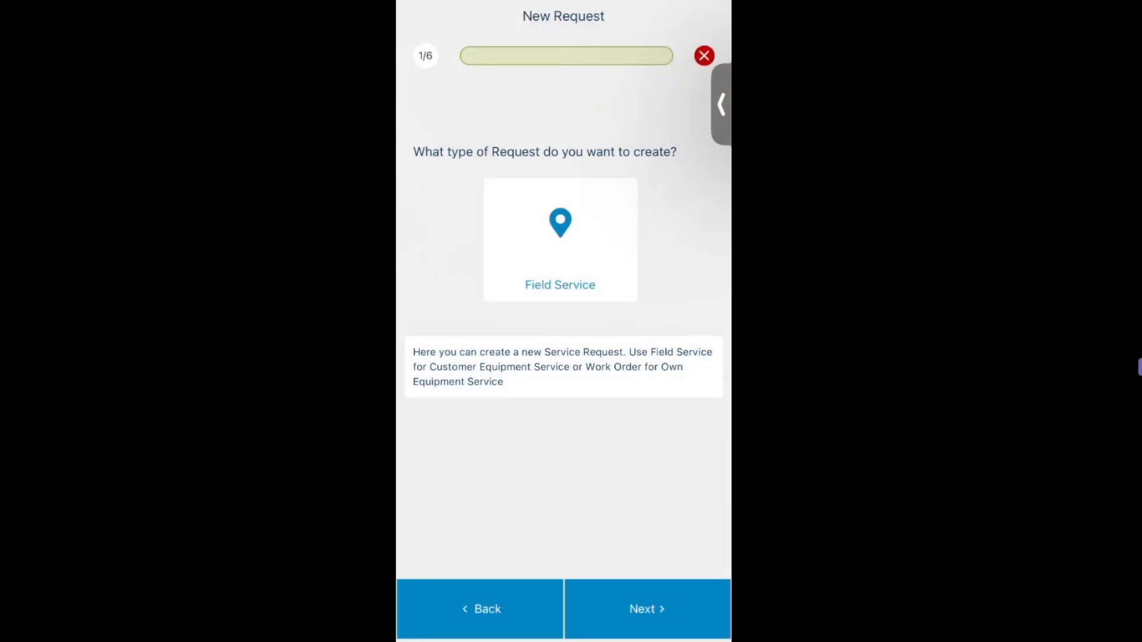
pyautogui.click(561, 241)
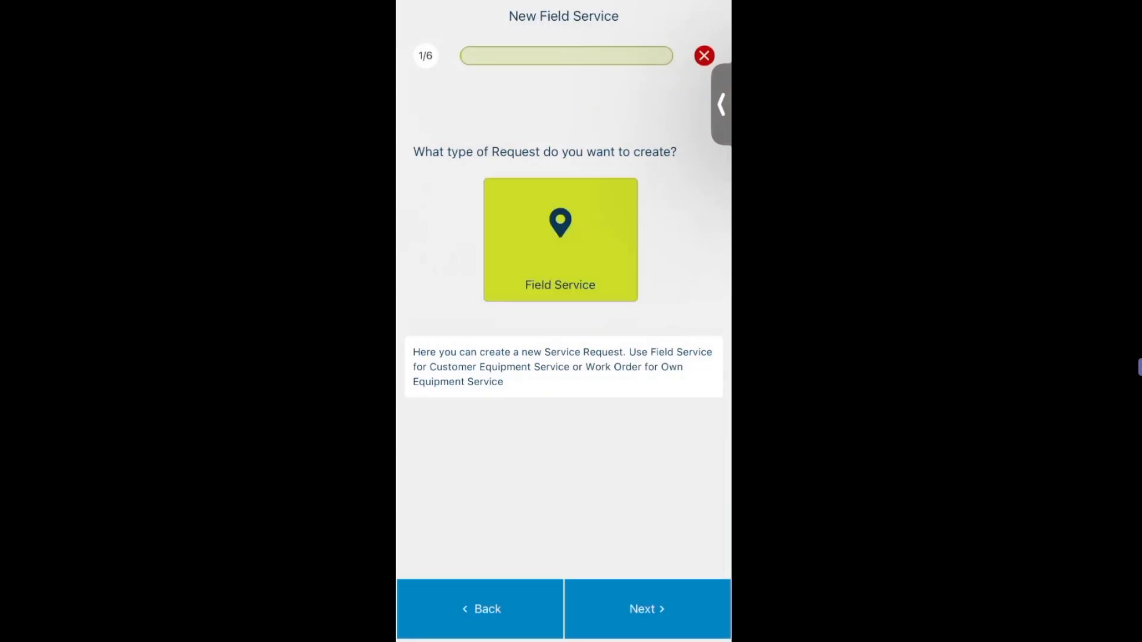
pyautogui.click(647, 609)
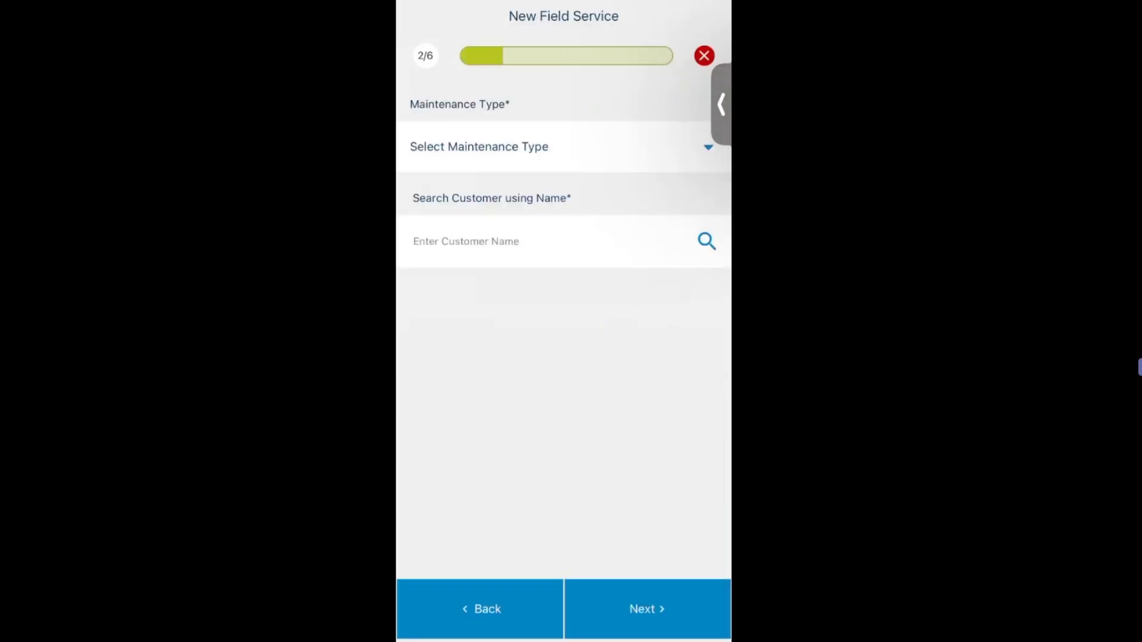
# Leave the new service request and examine the details of the open task "Unbox and physically install the switch."
pyautogui.click(480, 609)
pyautogui.click(481, 609)
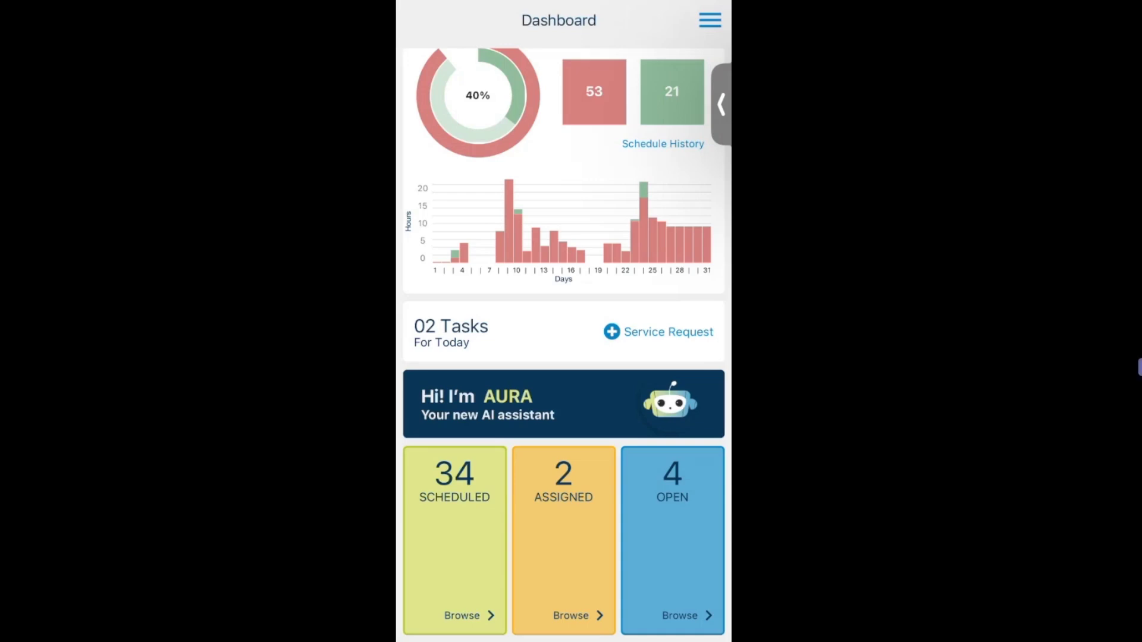
pyautogui.click(673, 536)
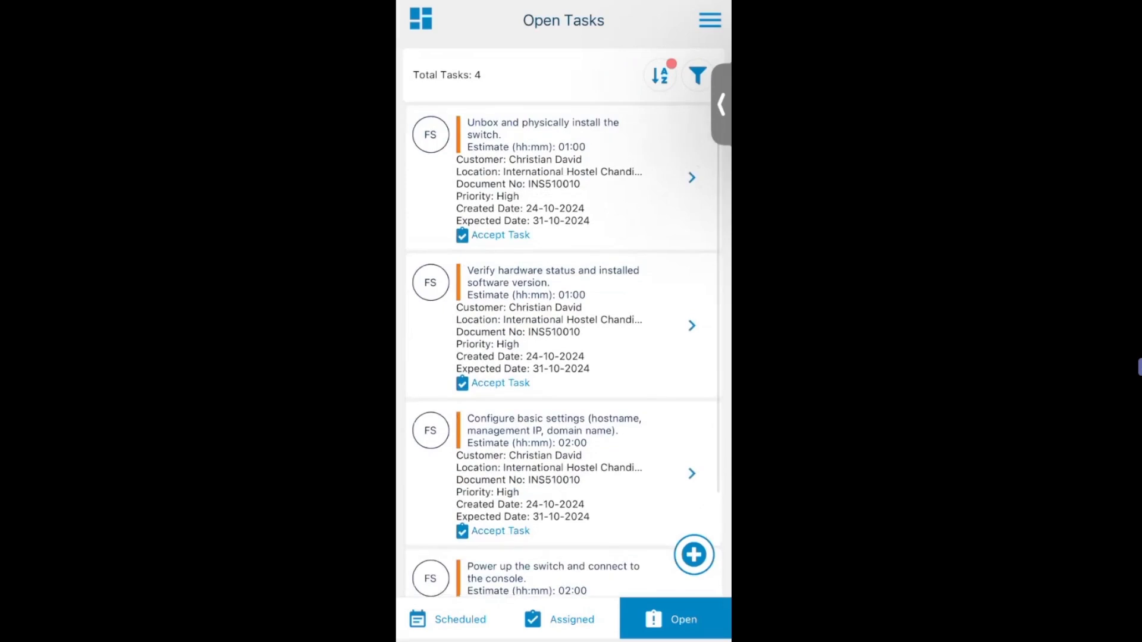
pyautogui.click(550, 177)
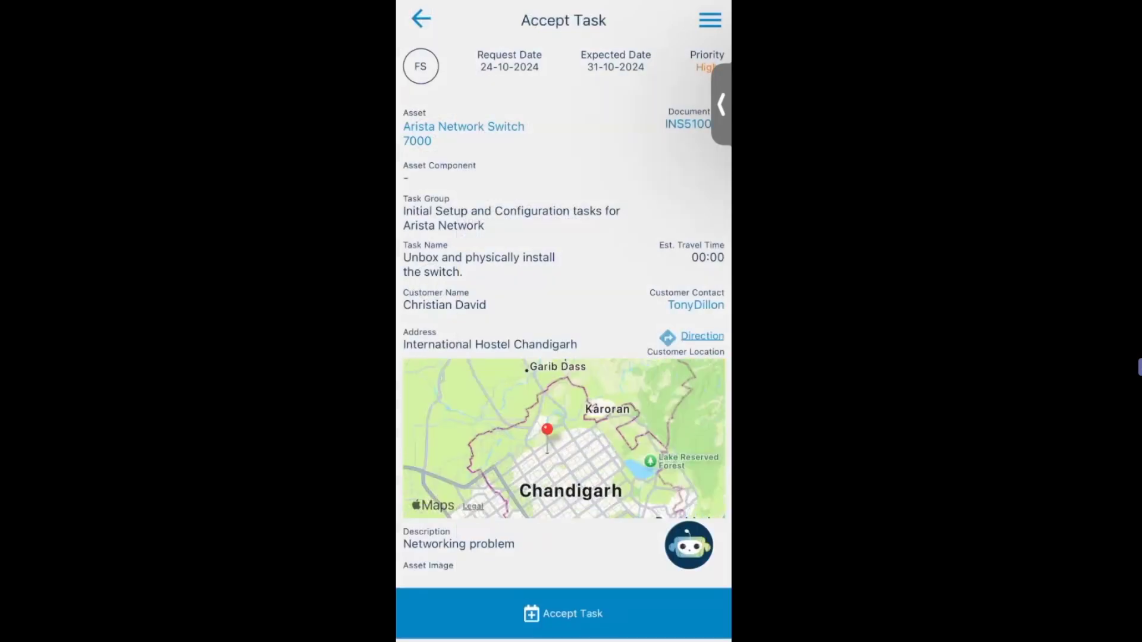
pyautogui.scroll(-3, 564, 321)
pyautogui.scroll(3, 563, 321)
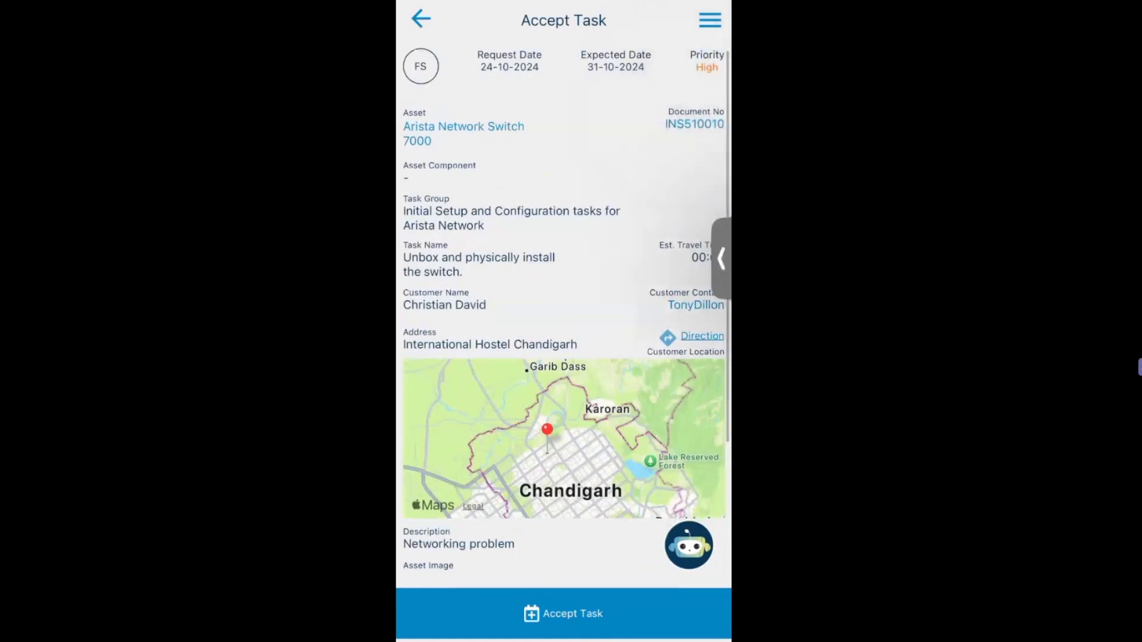
# Review the task's asset, Arista Network Switch 7000, looking through its details and the people linked to it
pyautogui.click(463, 127)
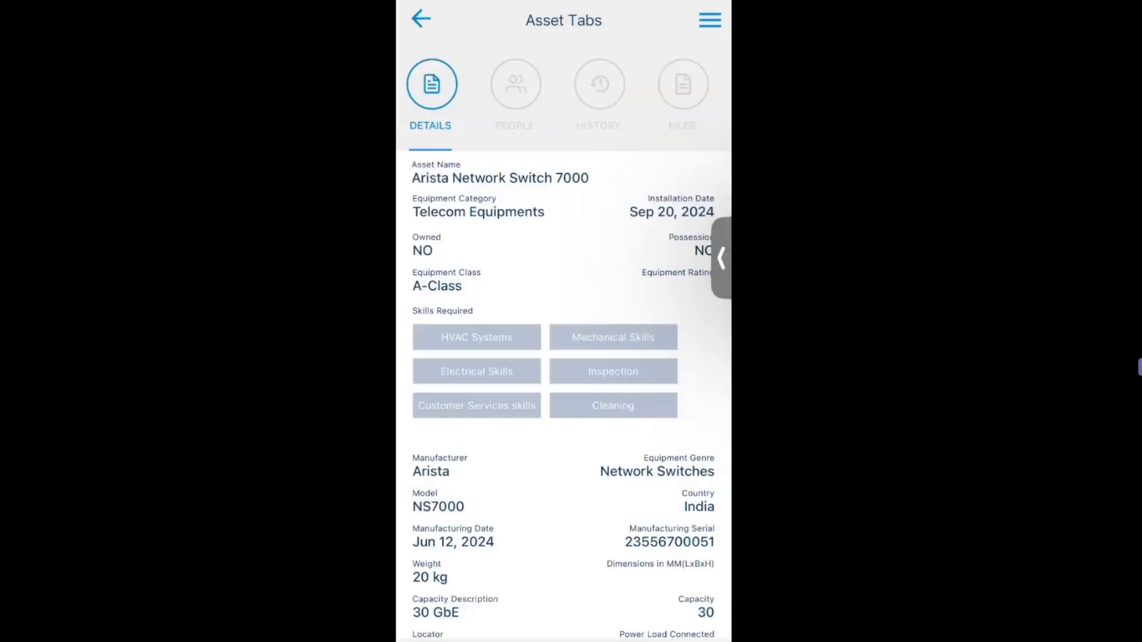
pyautogui.scroll(-3, 563, 381)
pyautogui.scroll(3, 563, 381)
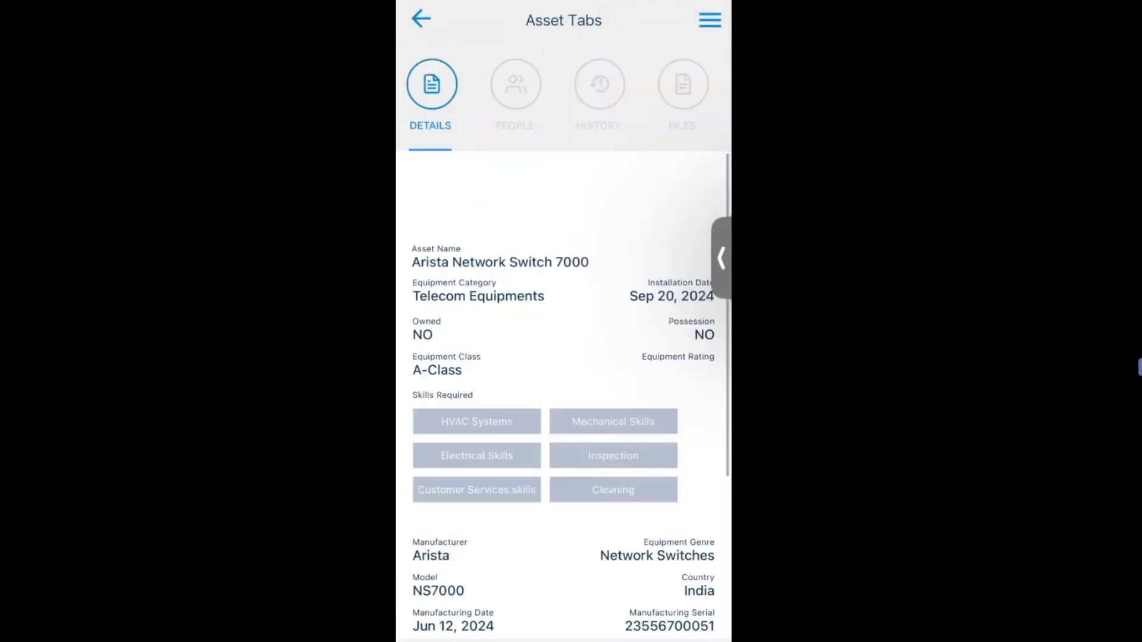
pyautogui.click(516, 84)
pyautogui.scroll(-5, 563, 429)
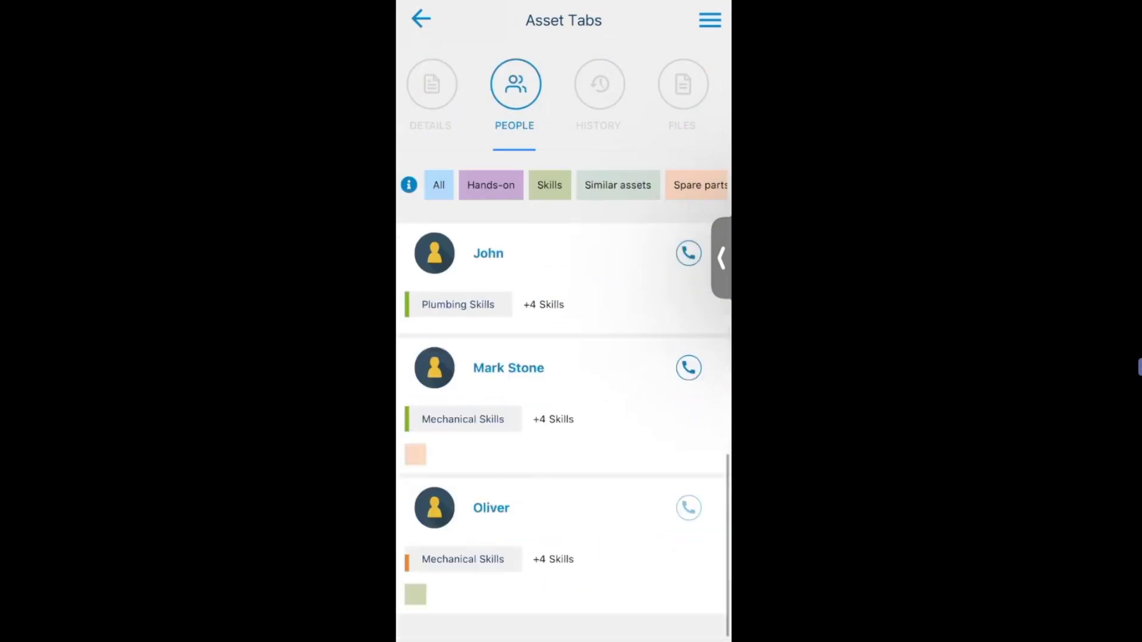
pyautogui.scroll(5, 563, 428)
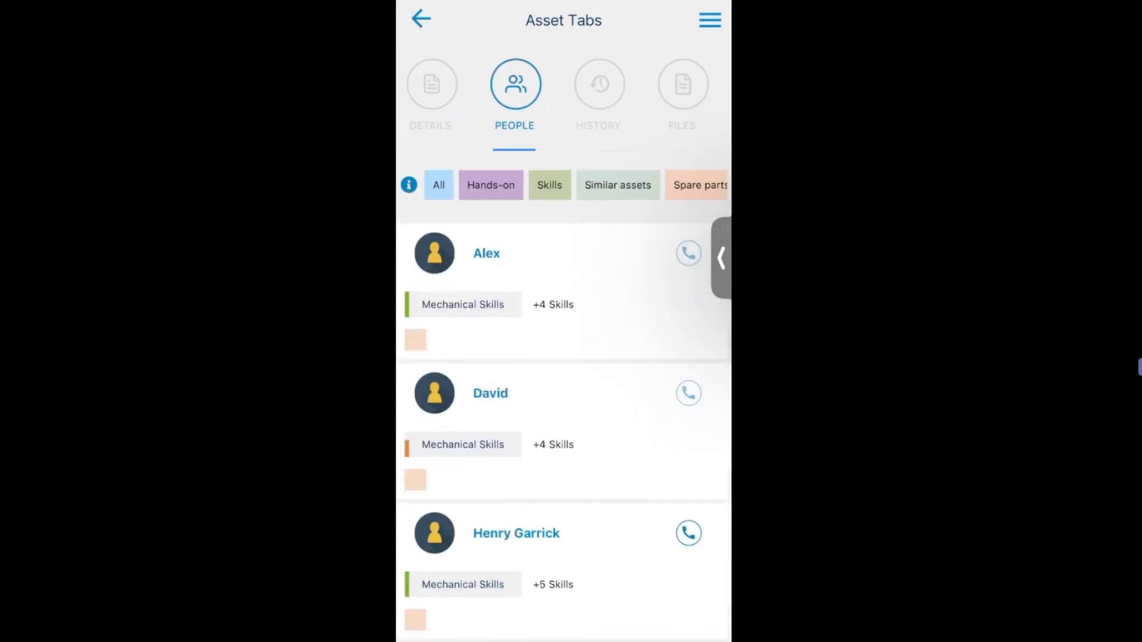
# Review the asset's history, files, spare parts and tasks, recheck its details, and return to the open task
pyautogui.hscroll(1, 563, 185)
pyautogui.click(600, 85)
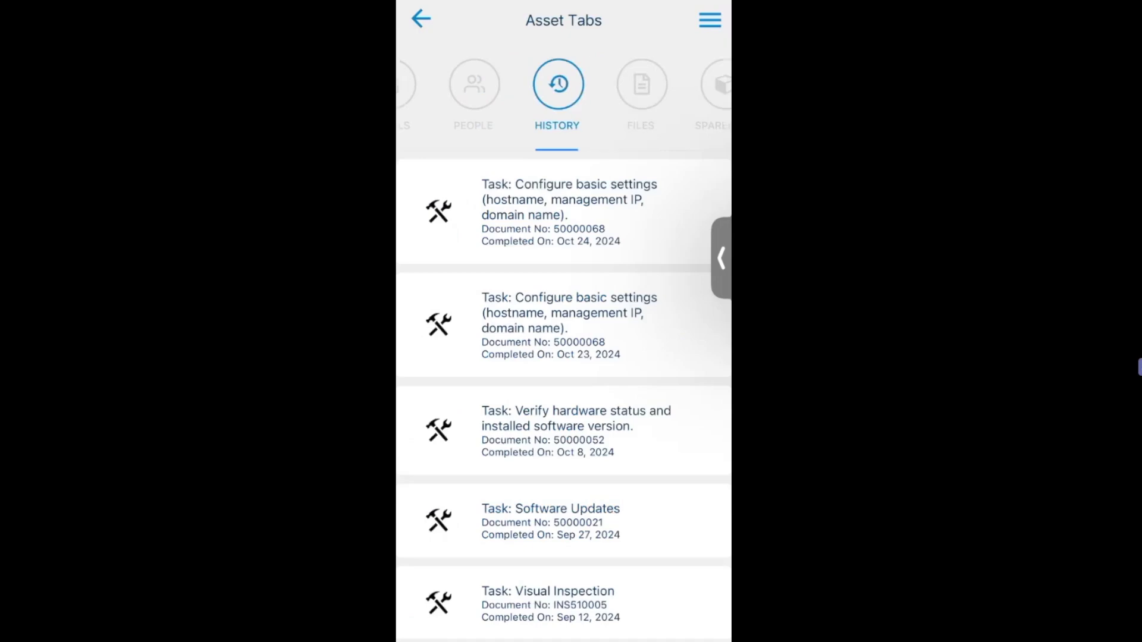
pyautogui.scroll(-7, 563, 392)
pyautogui.scroll(7, 564, 393)
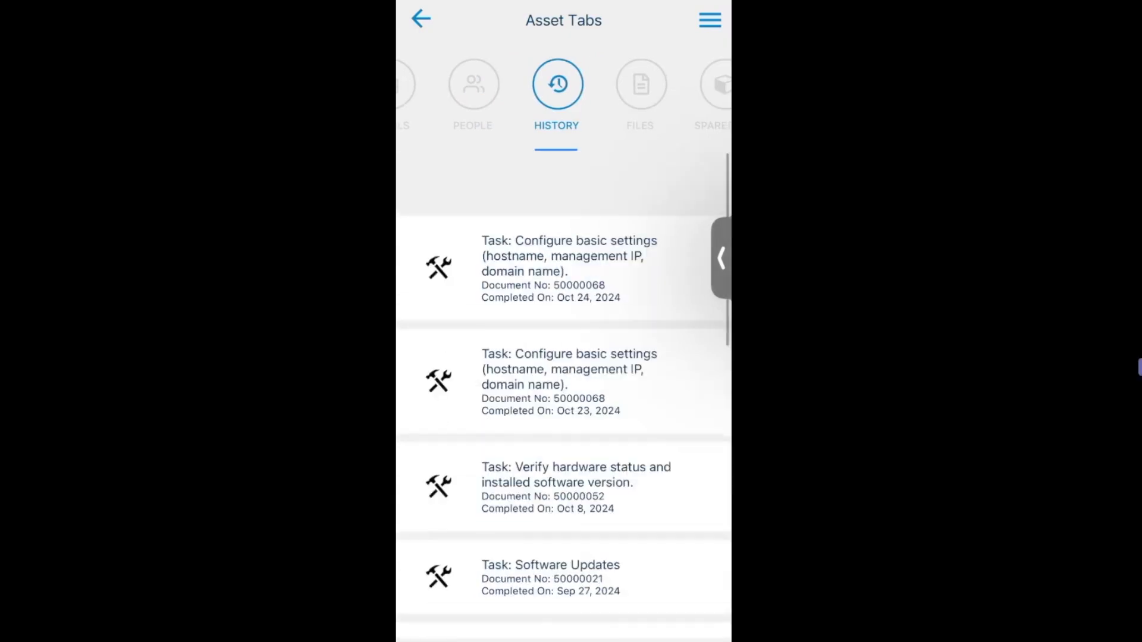
pyautogui.hscroll(5, 563, 393)
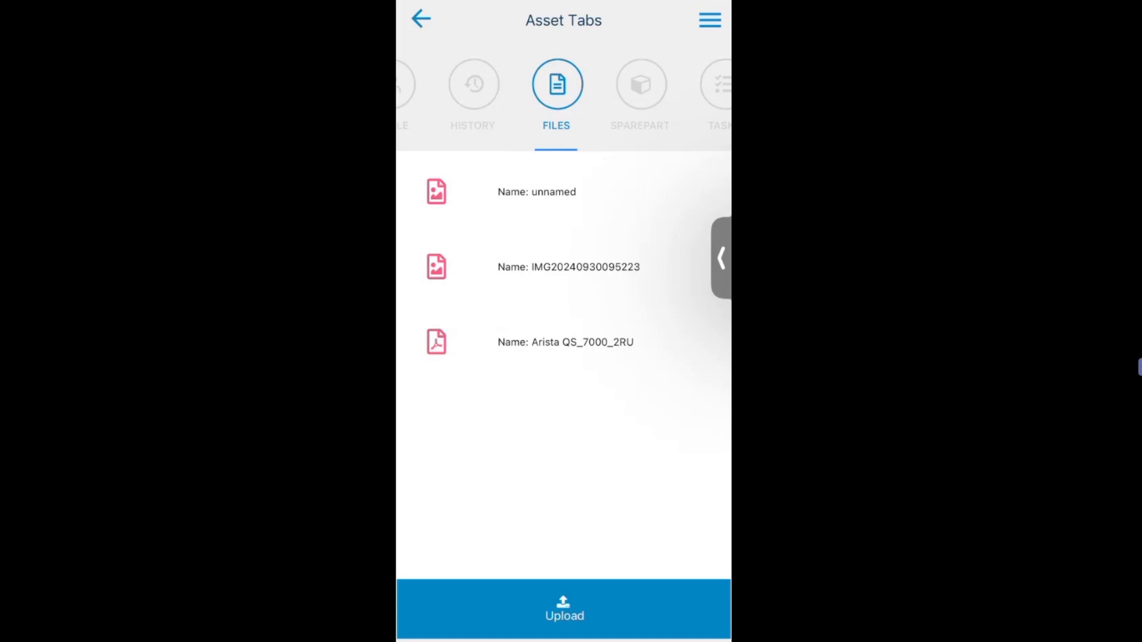
pyautogui.moveTo(642, 416); pyautogui.dragTo(476, 416)
pyautogui.moveTo(643, 417); pyautogui.dragTo(476, 416)
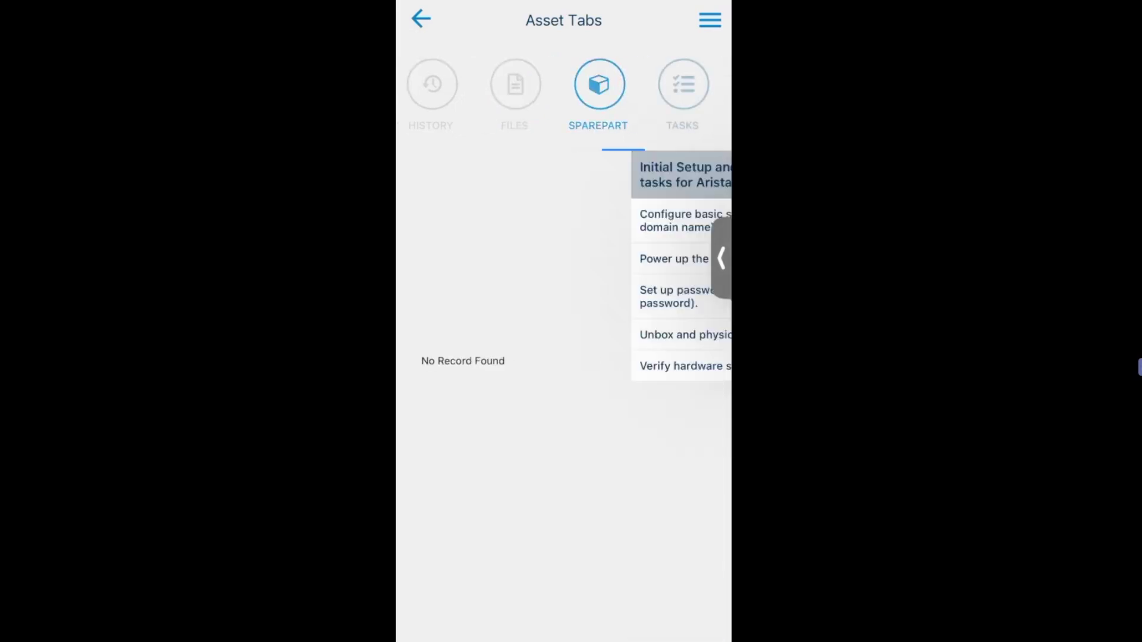
pyautogui.moveTo(476, 89); pyautogui.dragTo(654, 89)
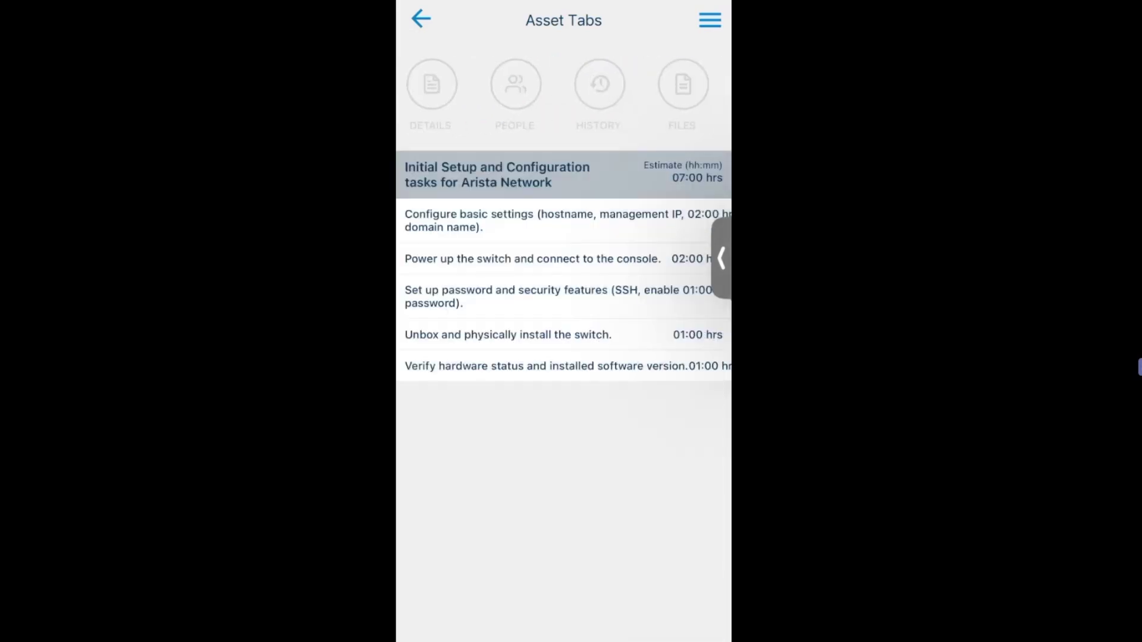
pyautogui.click(432, 84)
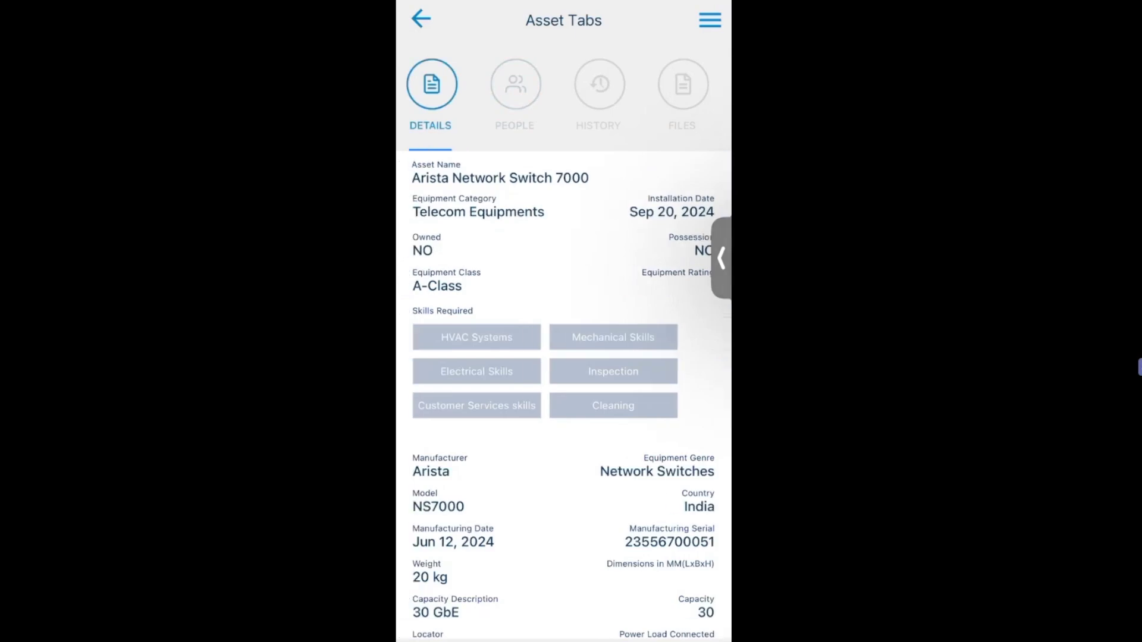
pyautogui.scroll(-3, 564, 398)
pyautogui.scroll(3, 564, 398)
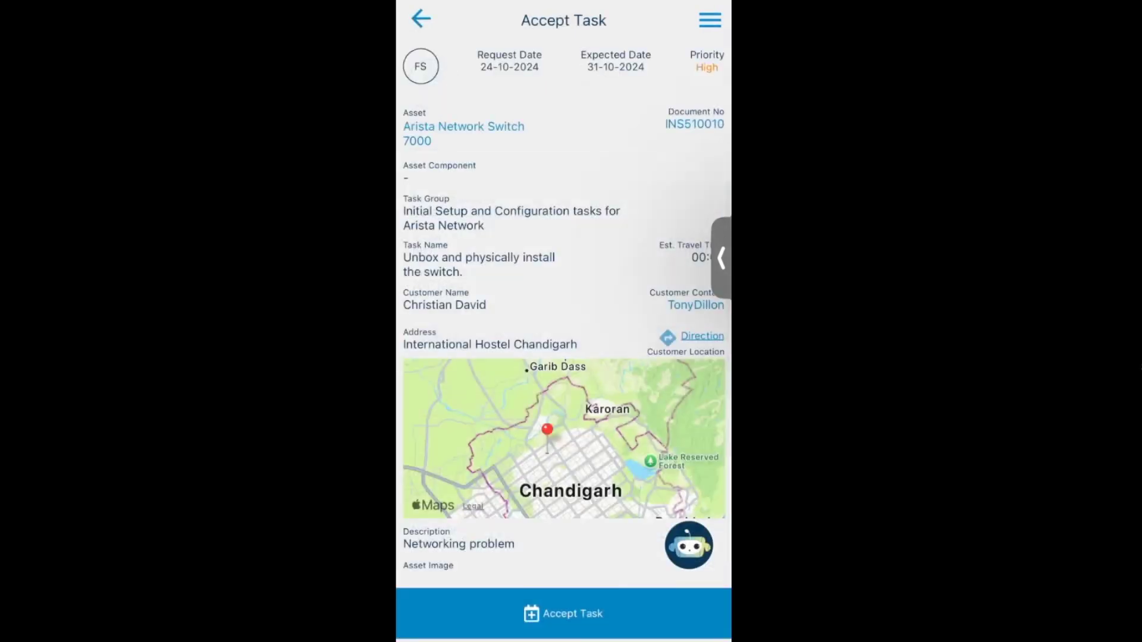
# Check the open task's customer location, description and asset image, and accept the task
pyautogui.scroll(-3, 563, 316)
pyautogui.scroll(3, 564, 315)
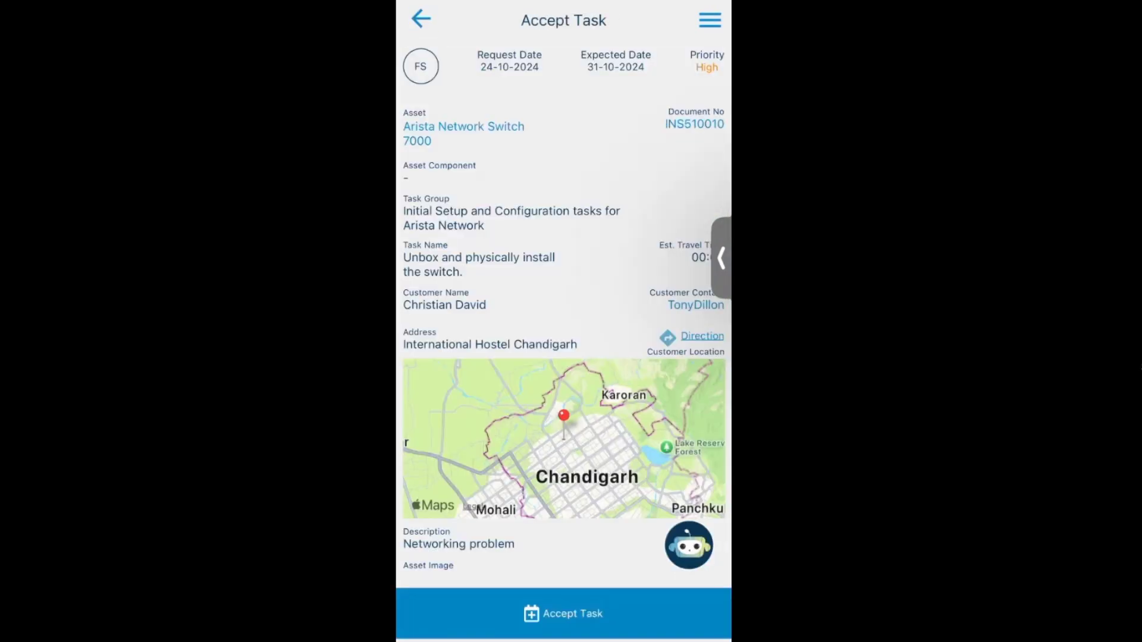
pyautogui.scroll(-5, 564, 314)
pyautogui.scroll(5, 564, 314)
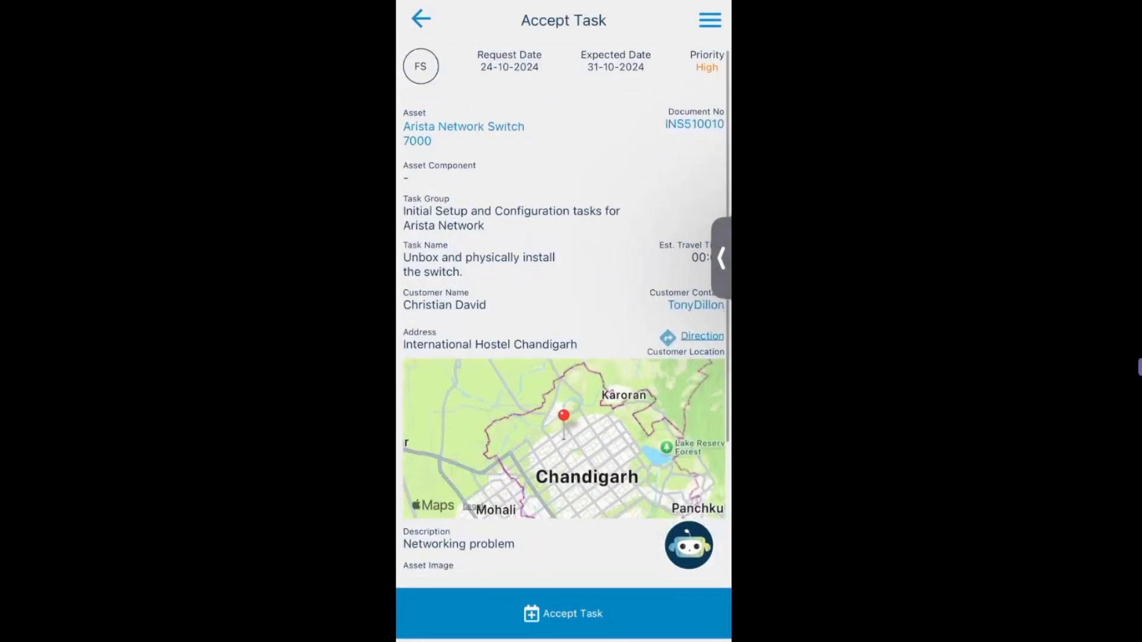
pyautogui.click(563, 613)
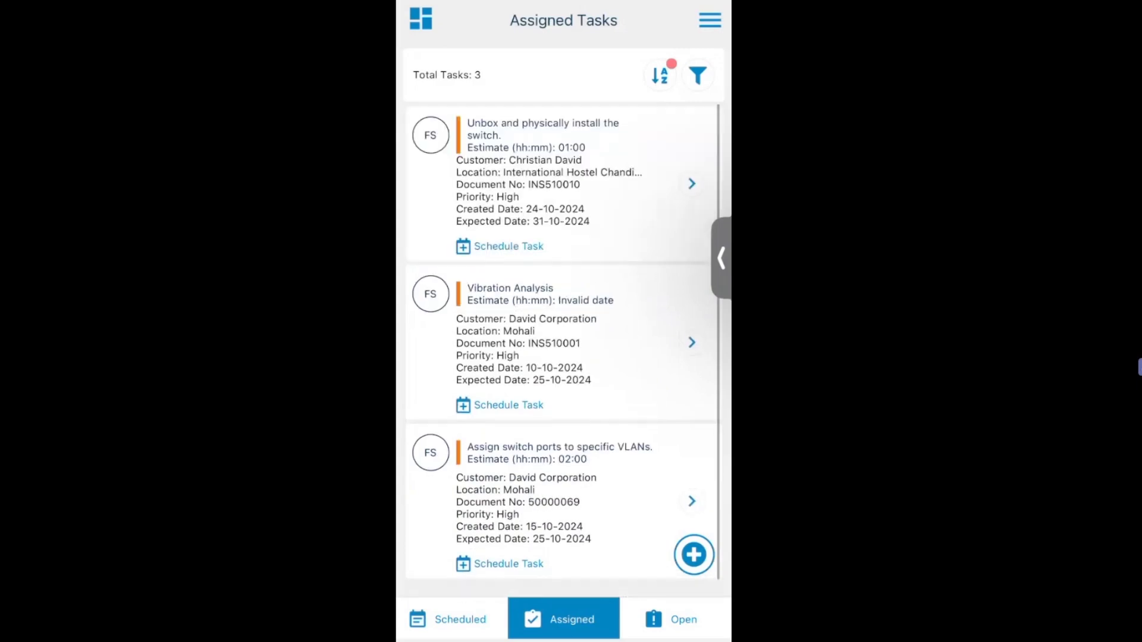
# Schedule the accepted switch installation task for Thursday 24, 12:41-01:11, Friday 25, 02:50-03:50, and another slot on Thursday, and submit it
pyautogui.scroll(3, 564, 343)
pyautogui.click(550, 183)
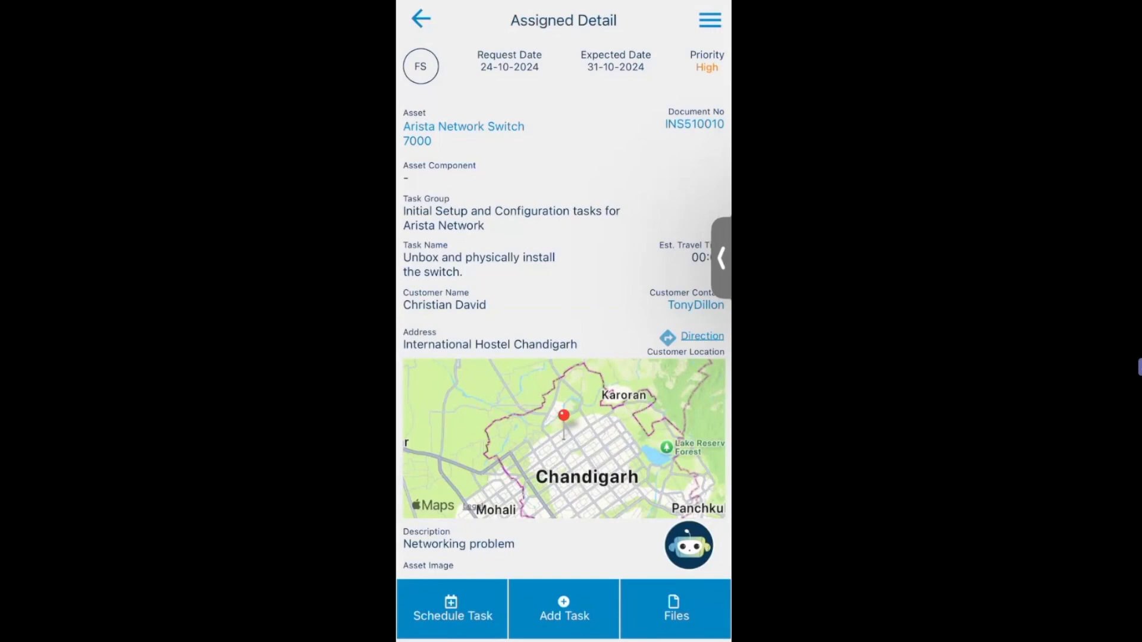
pyautogui.click(453, 609)
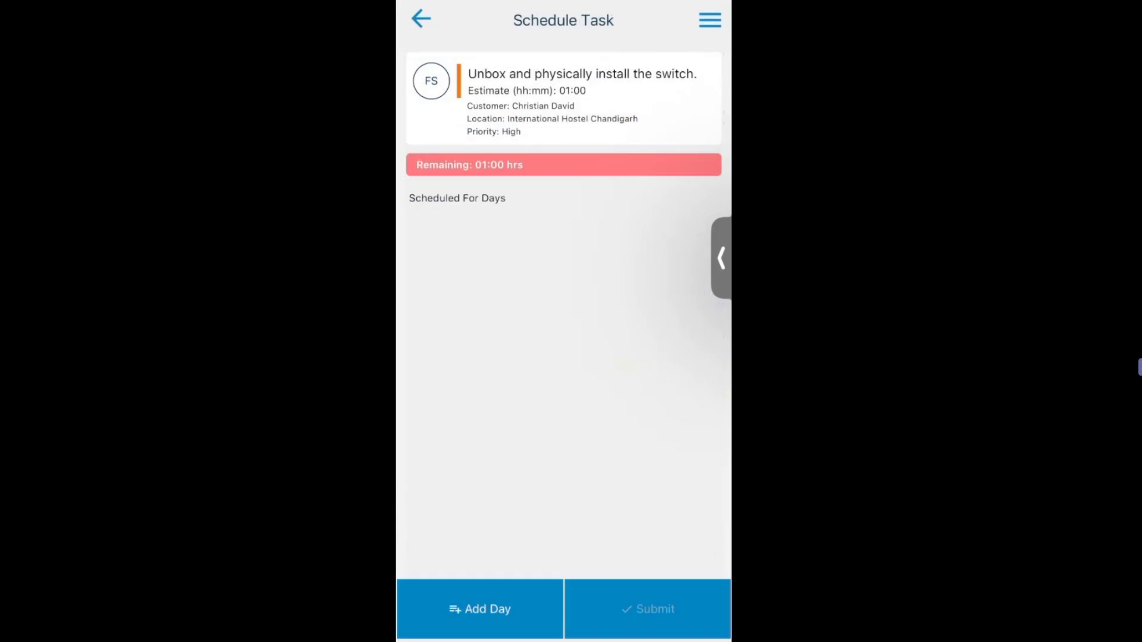
pyautogui.click(708, 201)
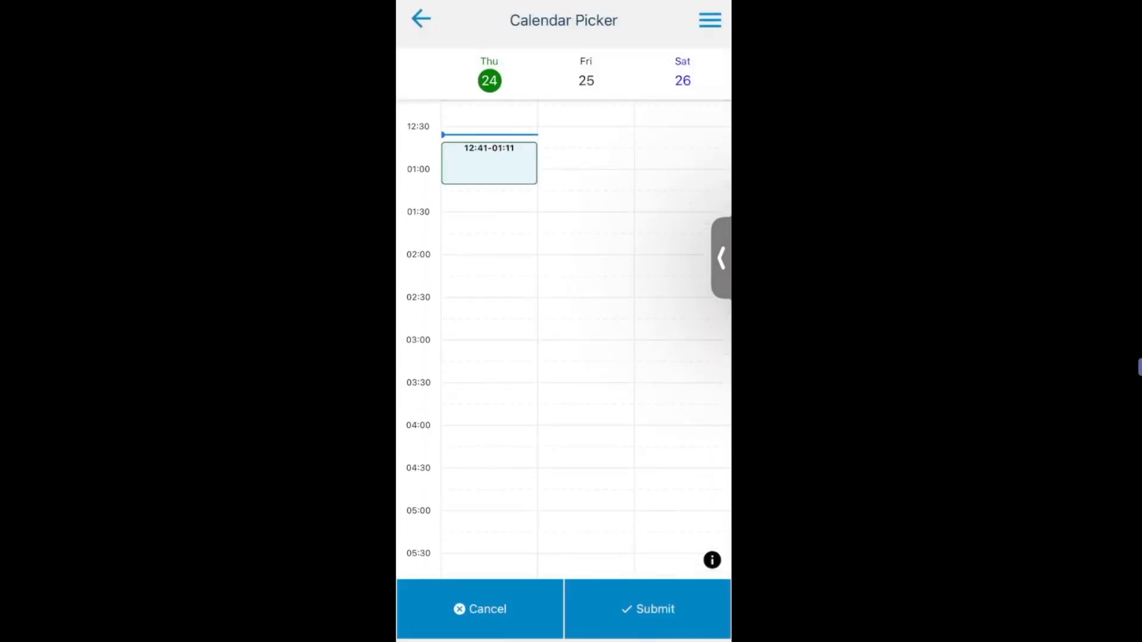
pyautogui.click(586, 345)
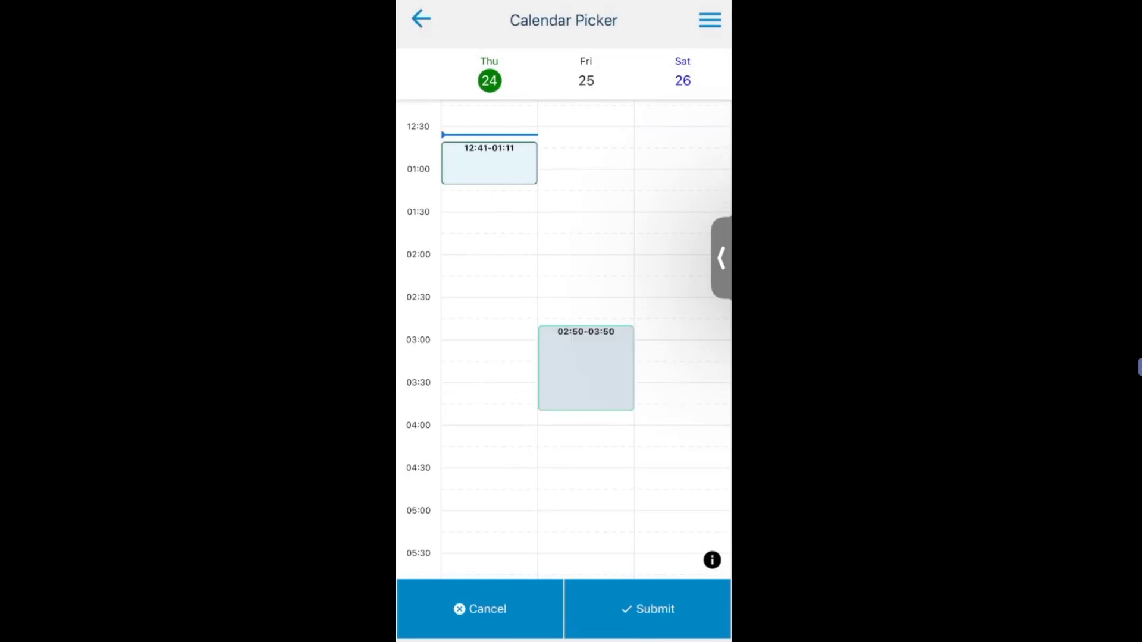
pyautogui.click(489, 226)
pyautogui.click(489, 262)
pyautogui.moveTo(489, 298); pyautogui.dragTo(489, 552)
pyautogui.click(647, 609)
pyautogui.click(648, 610)
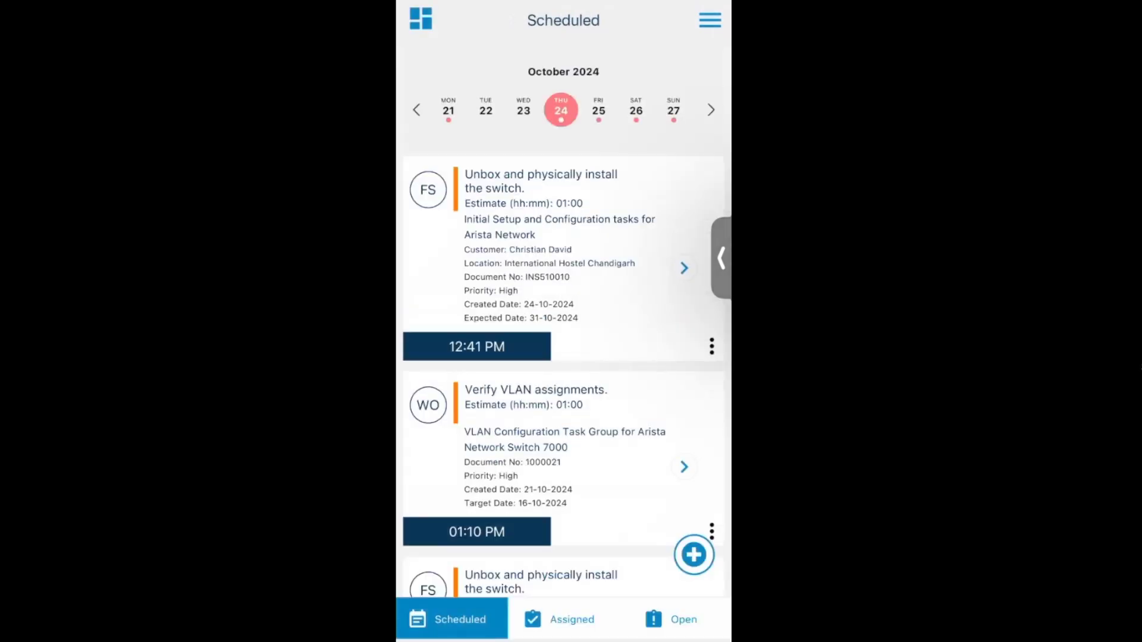
# Return to the dashboard and review the October 2024 statistics and the scheduled, assigned and open task counts
pyautogui.click(420, 18)
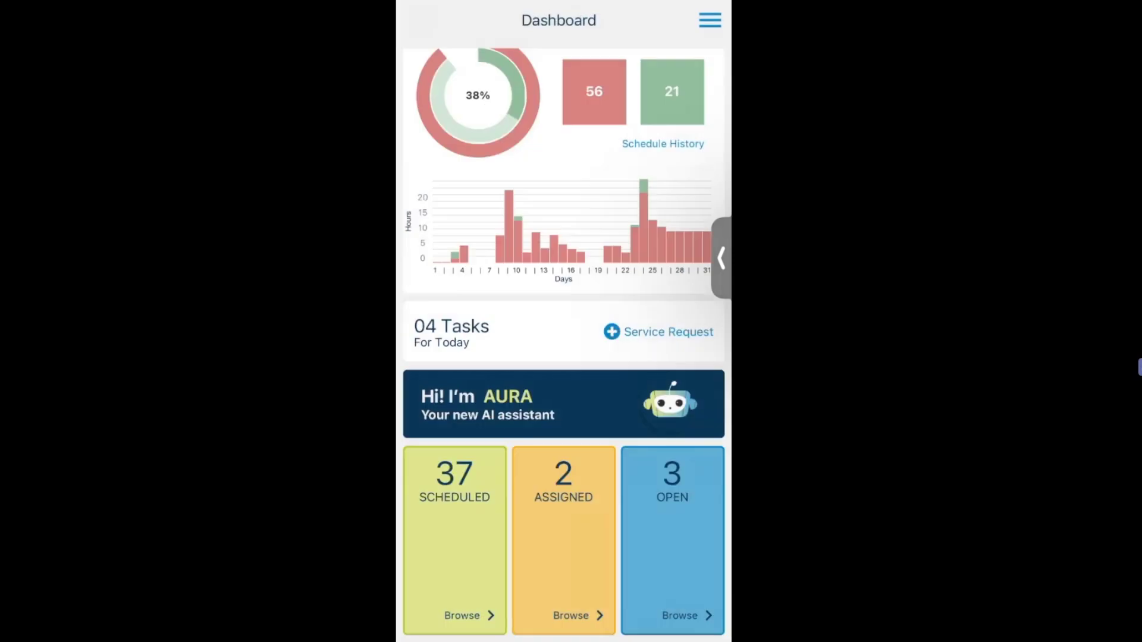
pyautogui.scroll(3, 563, 345)
pyautogui.scroll(-2, 563, 345)
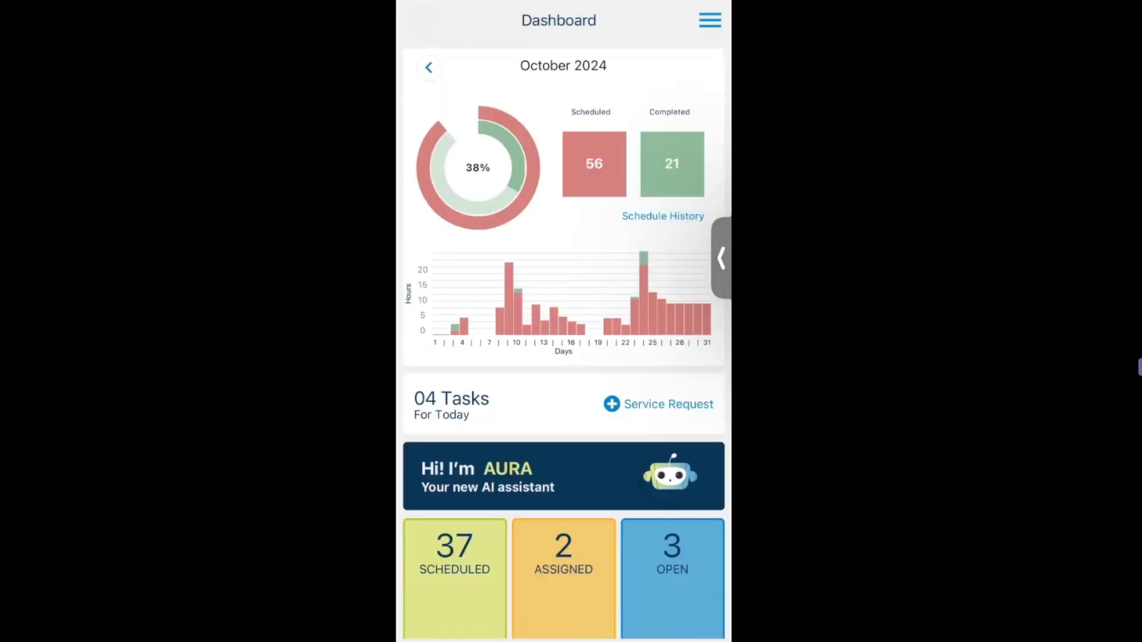
# Open today's scheduled switch installation task and review its checklist, details and customer contact information
pyautogui.click(452, 406)
pyautogui.click(553, 113)
pyautogui.click(522, 69)
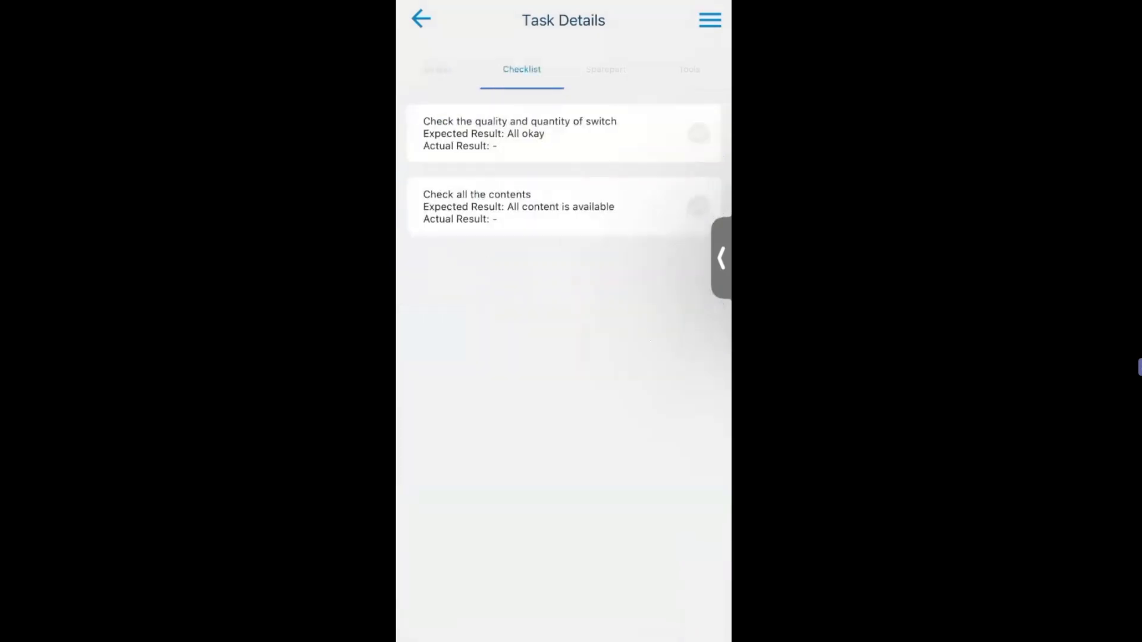
pyautogui.click(438, 69)
pyautogui.scroll(-5, 564, 369)
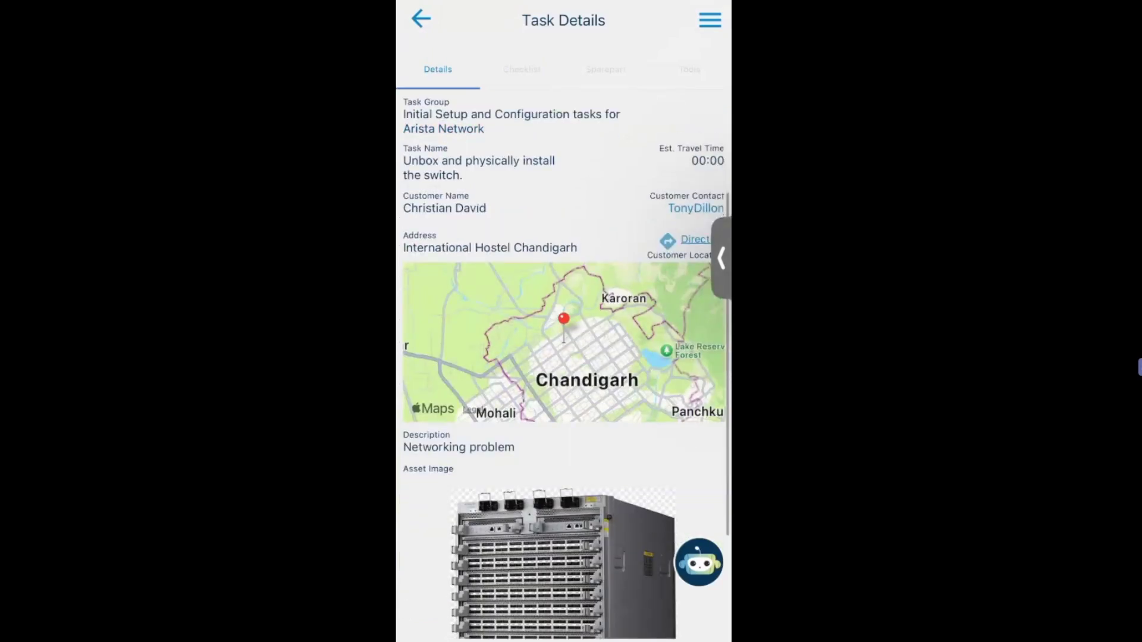
pyautogui.scroll(3, 564, 369)
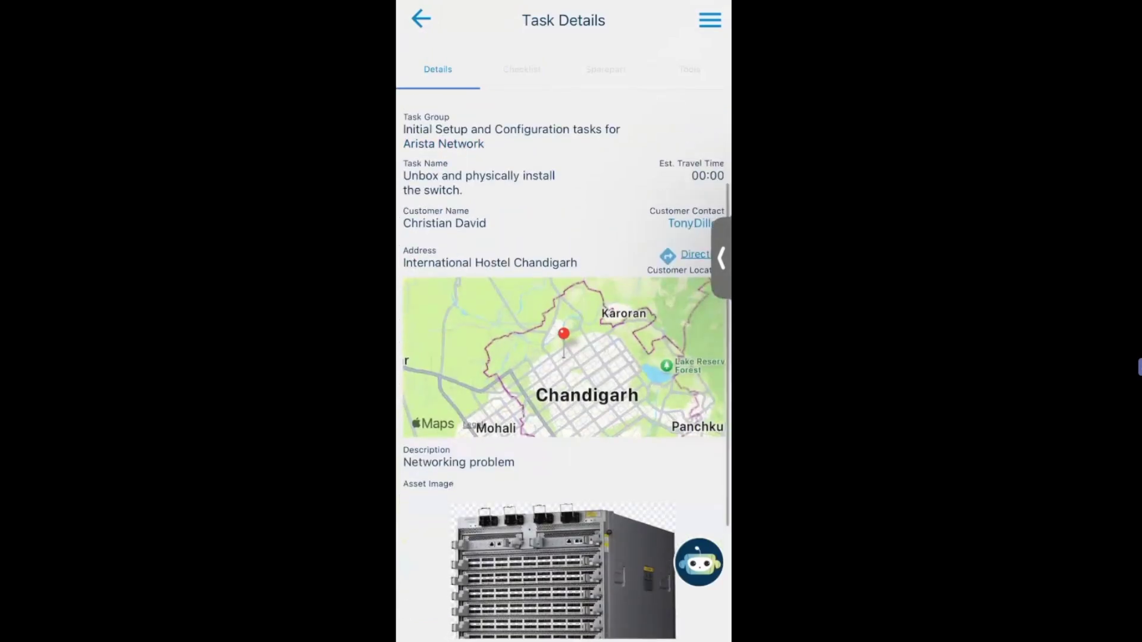
pyautogui.click(690, 291)
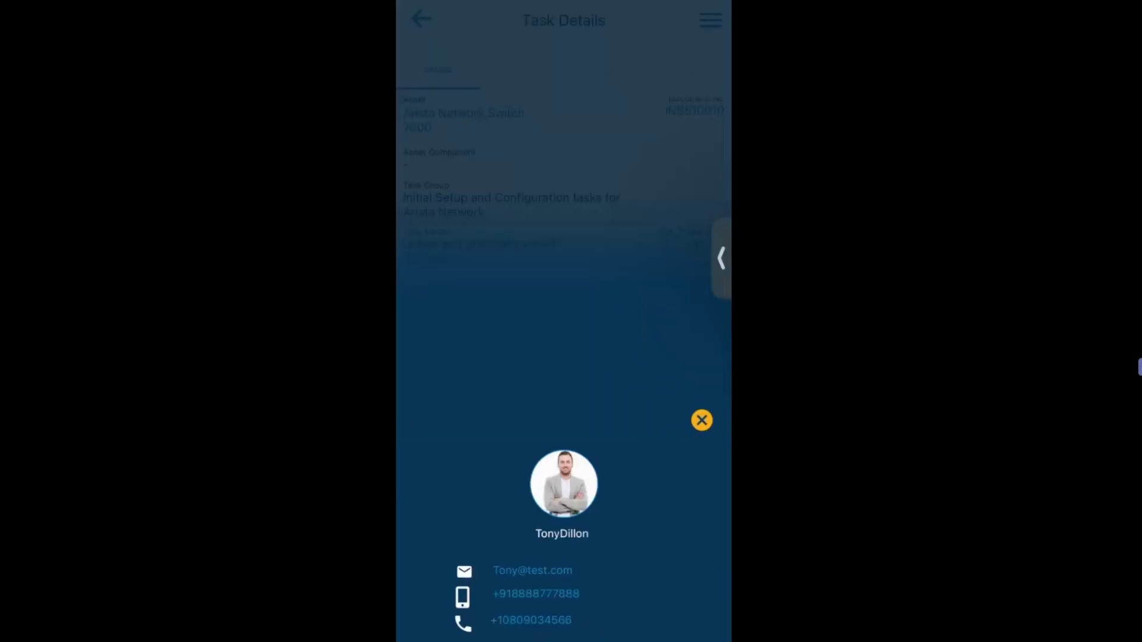
pyautogui.click(702, 421)
# Review the spare parts, tools and files of the scheduled switch installation task, ending on its tools
pyautogui.click(605, 70)
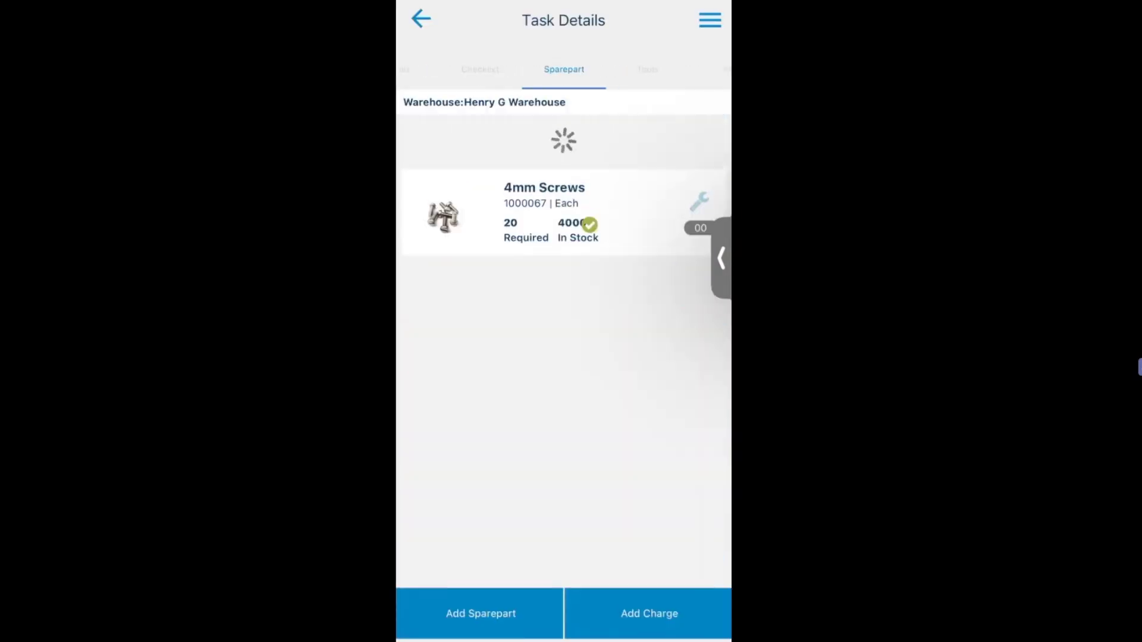
pyautogui.click(647, 69)
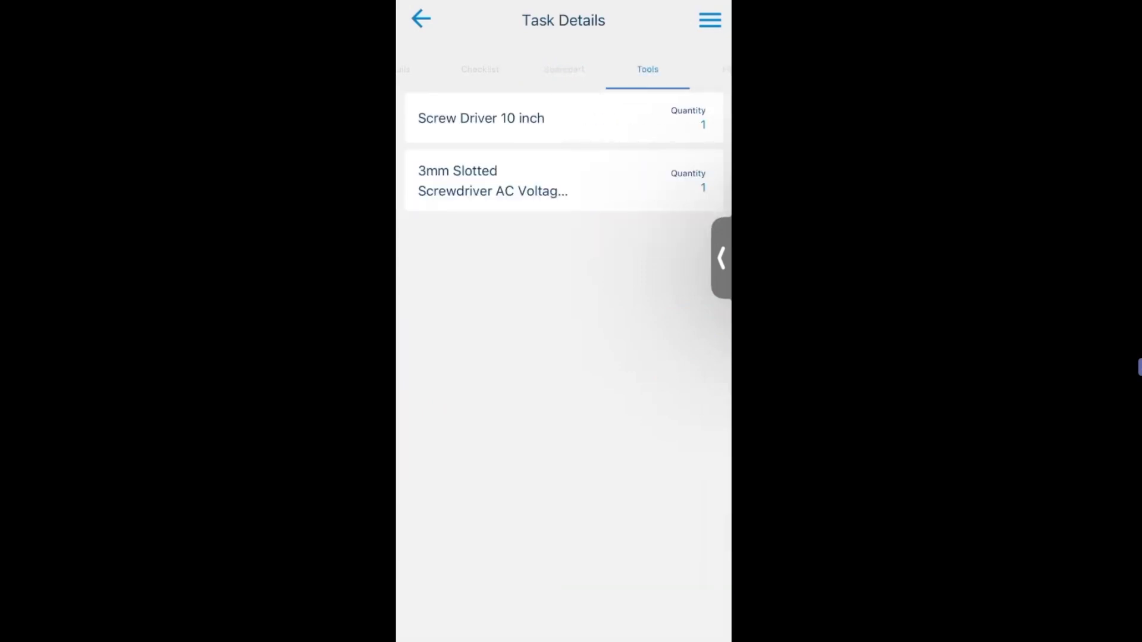
pyautogui.click(688, 69)
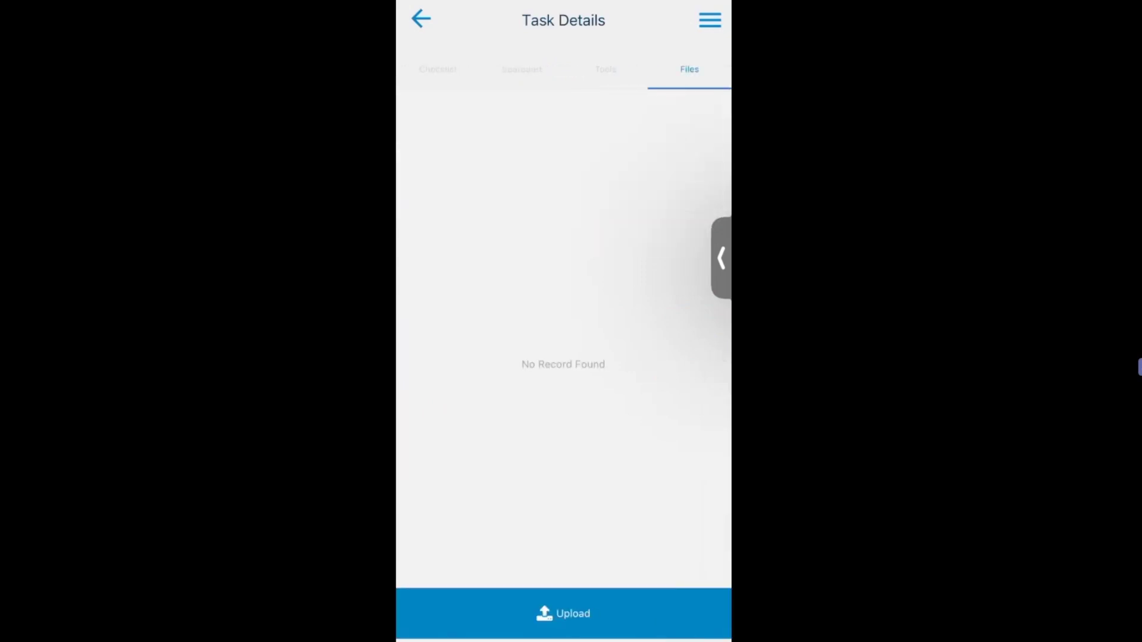
pyautogui.click(606, 70)
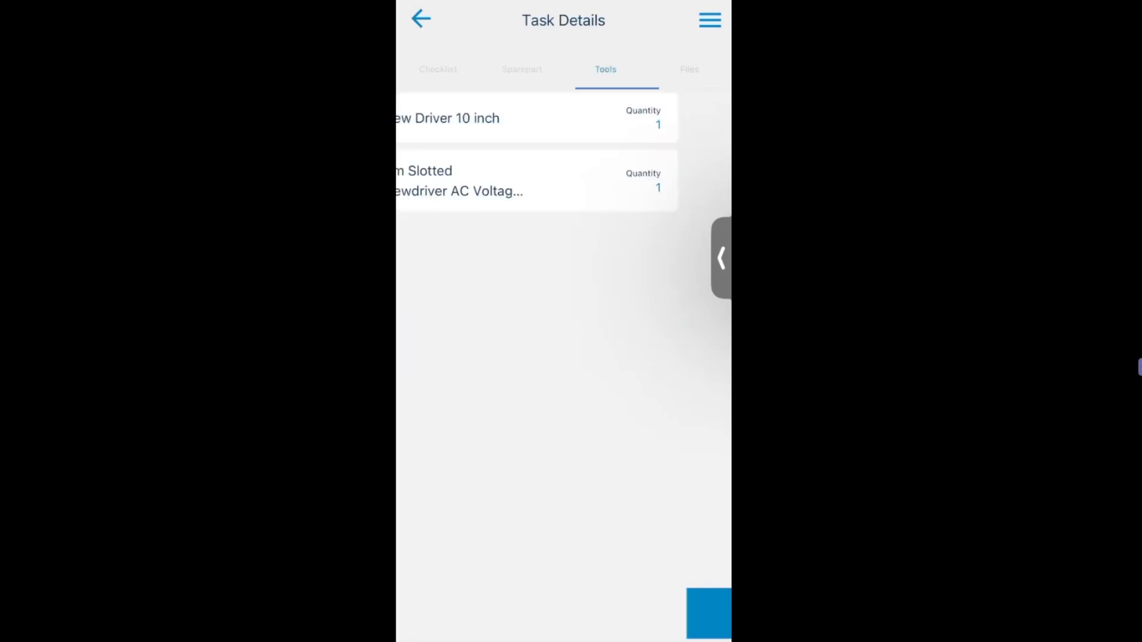
pyautogui.click(688, 70)
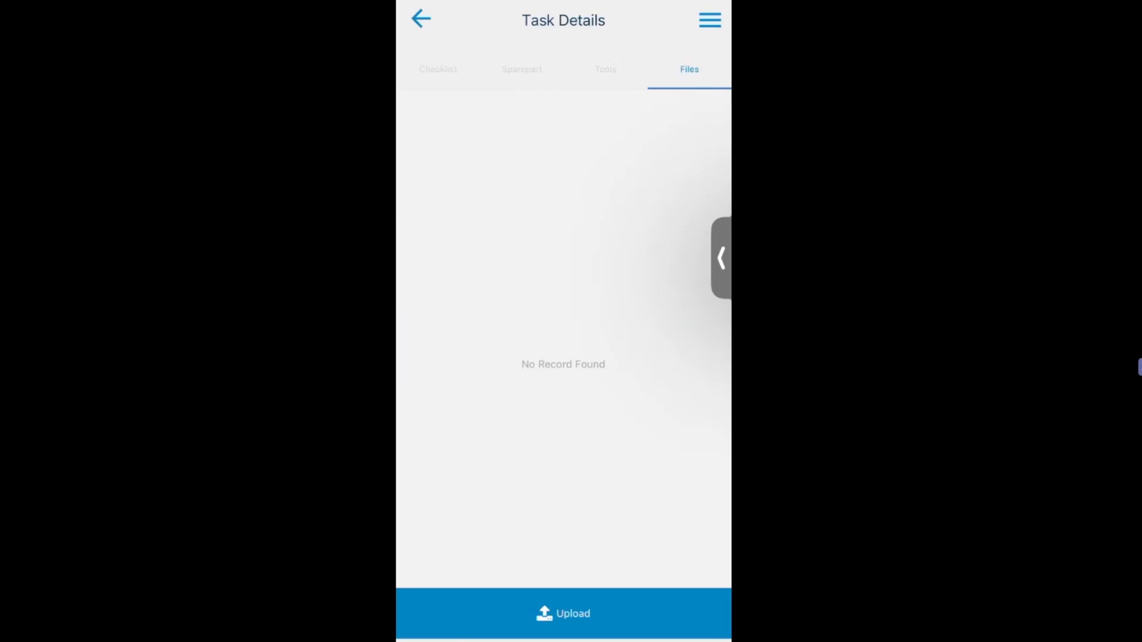
pyautogui.click(605, 70)
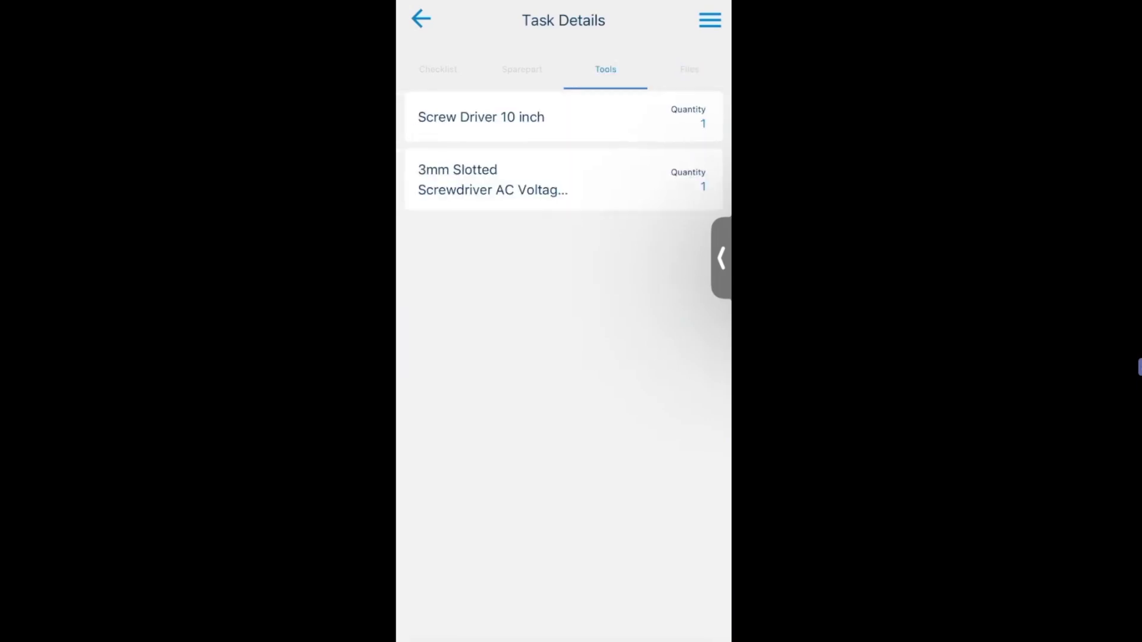
# Review the switch installation task's details down to the location map, description and asset image, and leave the task
pyautogui.click(439, 69)
pyautogui.moveTo(475, 357); pyautogui.dragTo(655, 356)
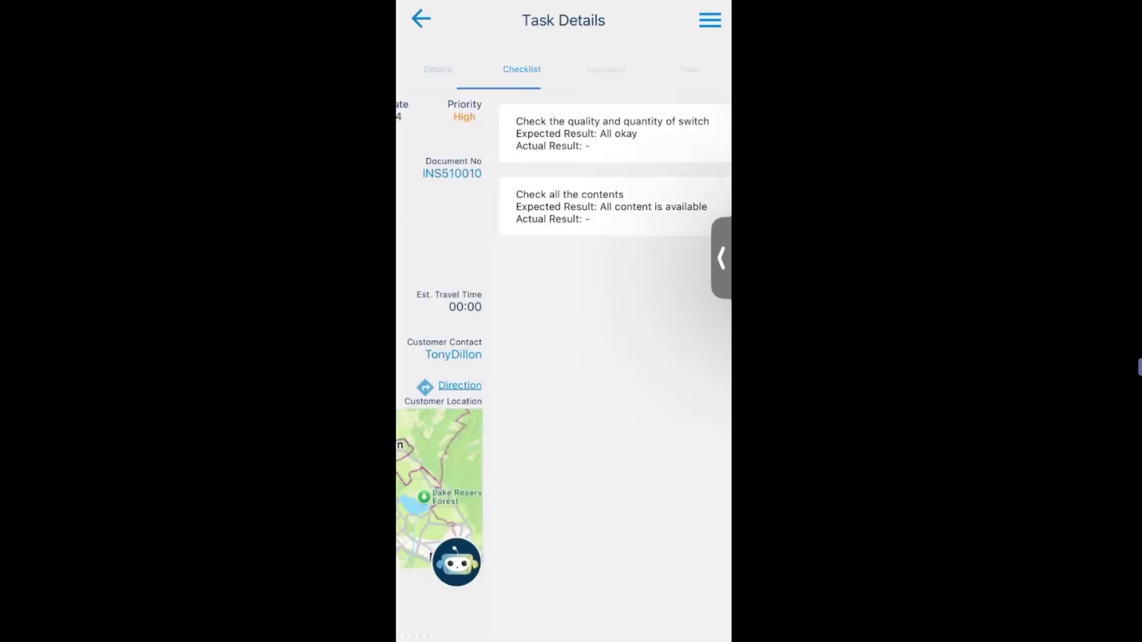
pyautogui.moveTo(564, 440); pyautogui.dragTo(563, 535)
pyautogui.scroll(-5, 564, 356)
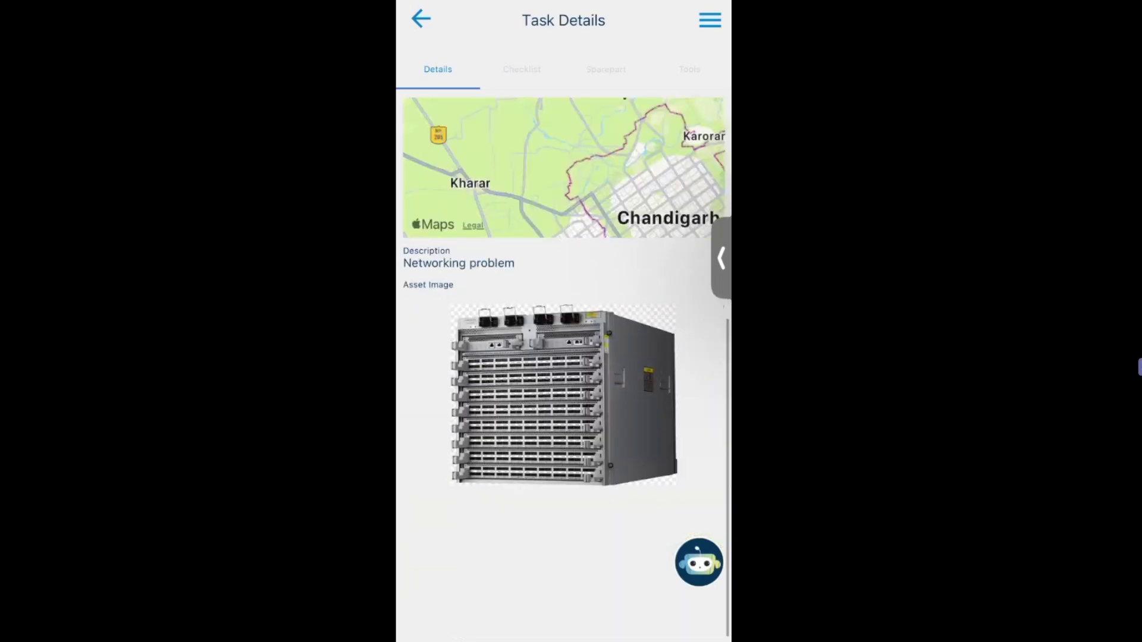
pyautogui.scroll(5, 564, 357)
pyautogui.click(421, 19)
# Start travel for the switch installation task, checking the listed tools and spare parts and acknowledging that they are carried
pyautogui.click(648, 609)
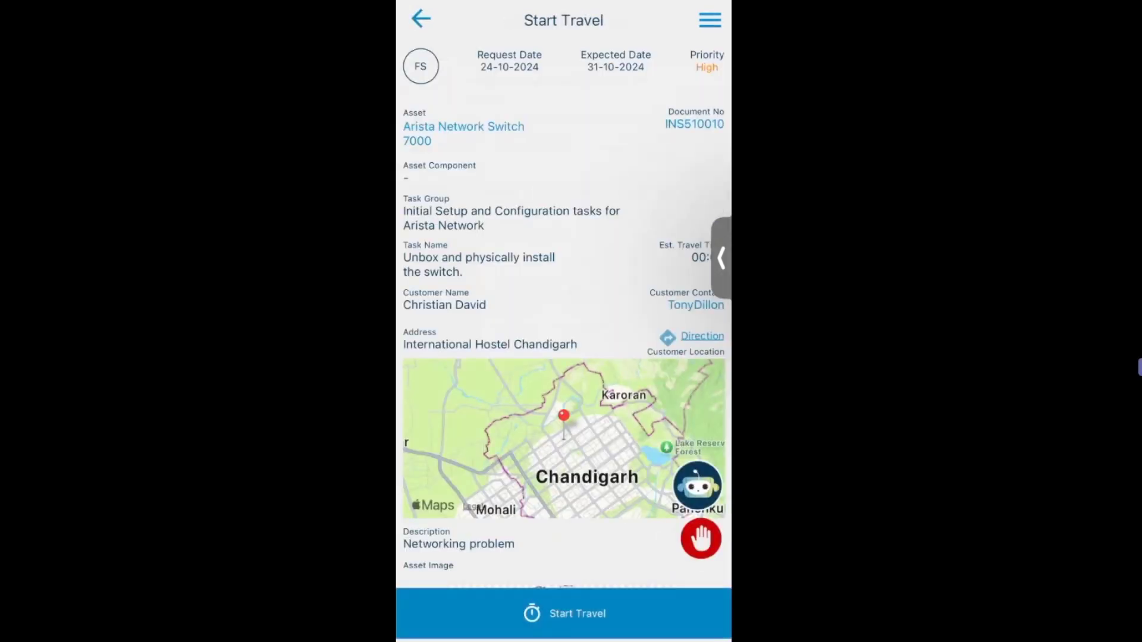
pyautogui.click(564, 613)
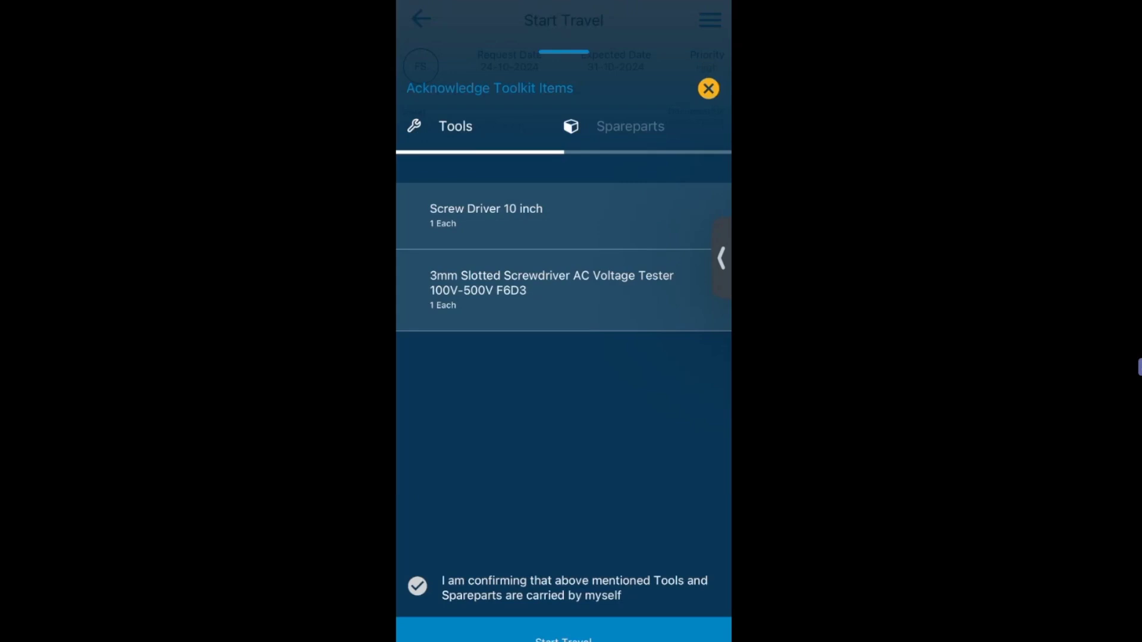
pyautogui.click(630, 126)
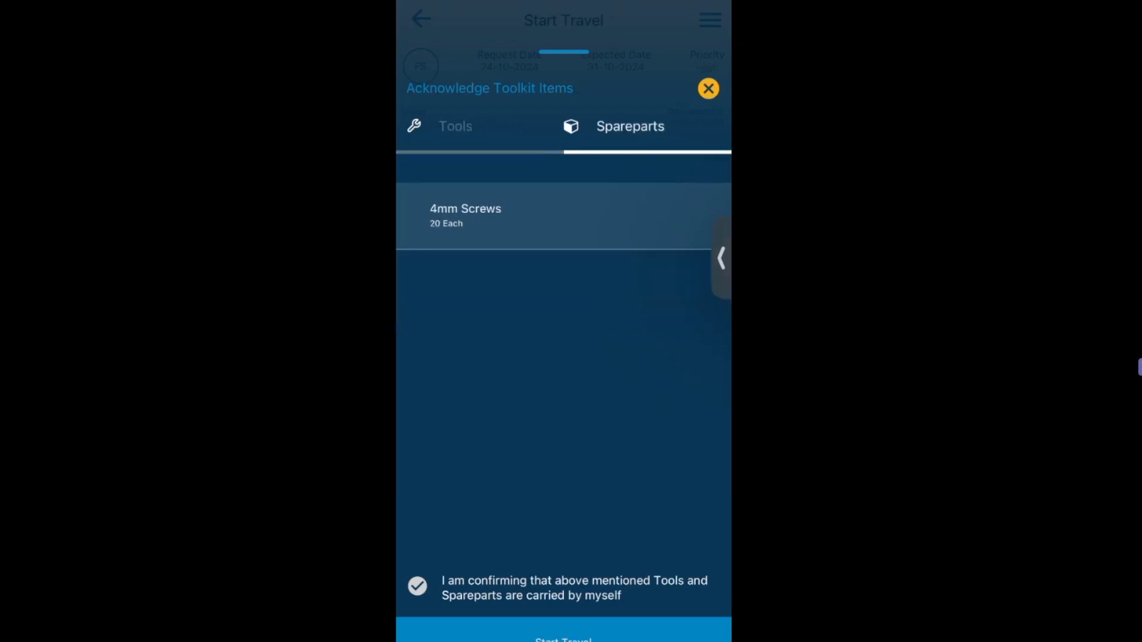
pyautogui.click(455, 126)
pyautogui.click(563, 635)
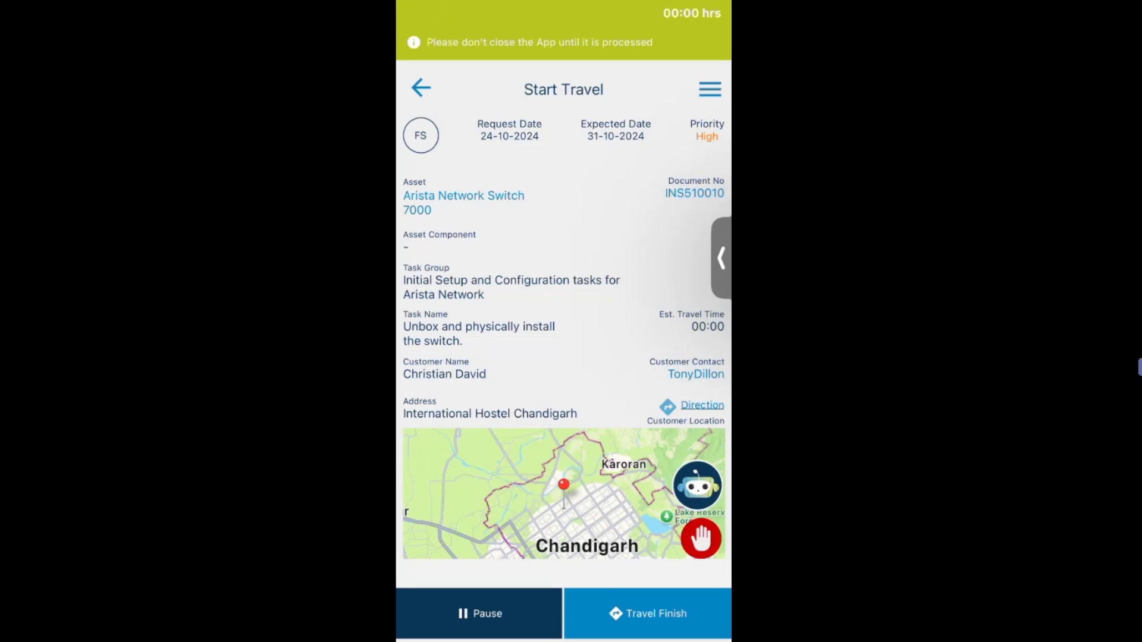
# Finish and confirm the travel for the switch installation task, and view the running task's details
pyautogui.click(647, 614)
pyautogui.click(622, 360)
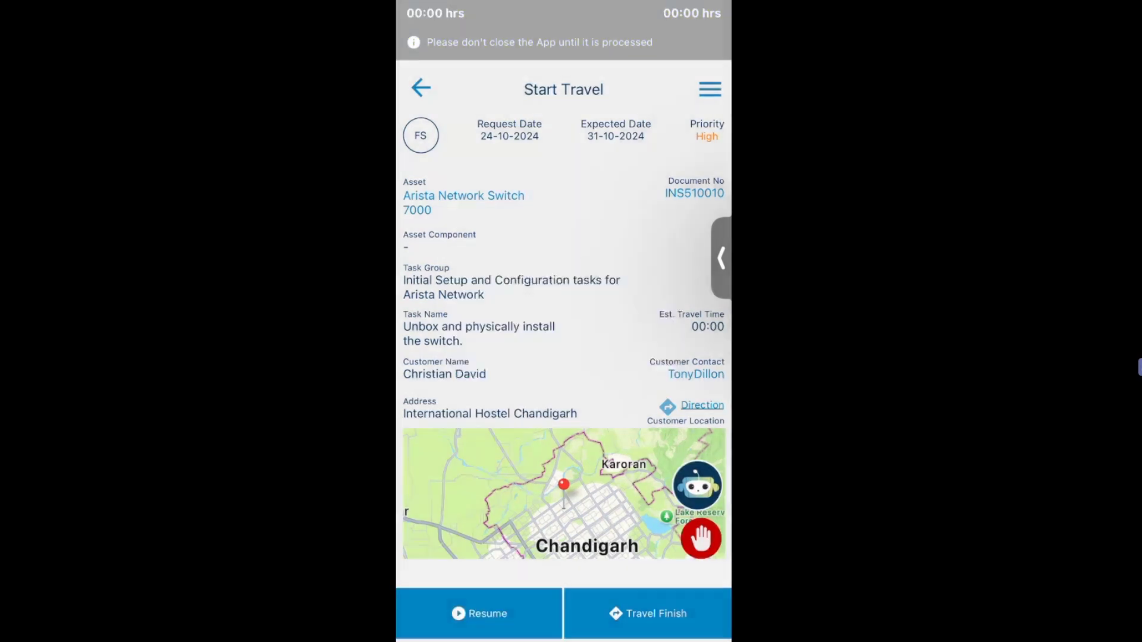
pyautogui.scroll(-3, 564, 357)
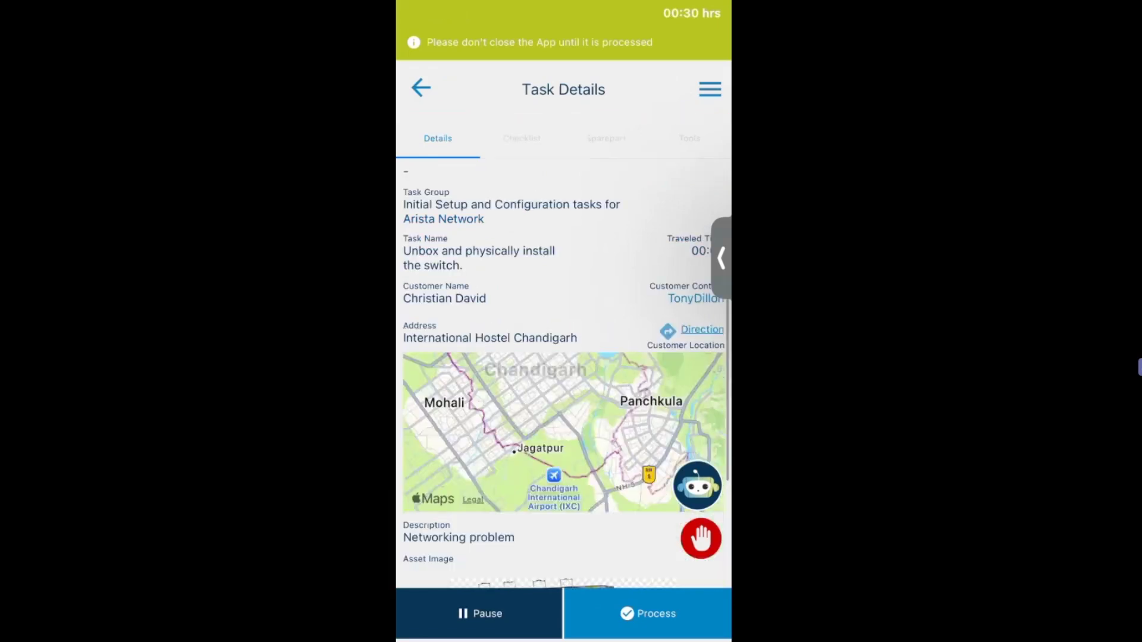
# Look at the AURA assistant chat and review the running task's spare parts, tools, files and checklist
pyautogui.click(697, 486)
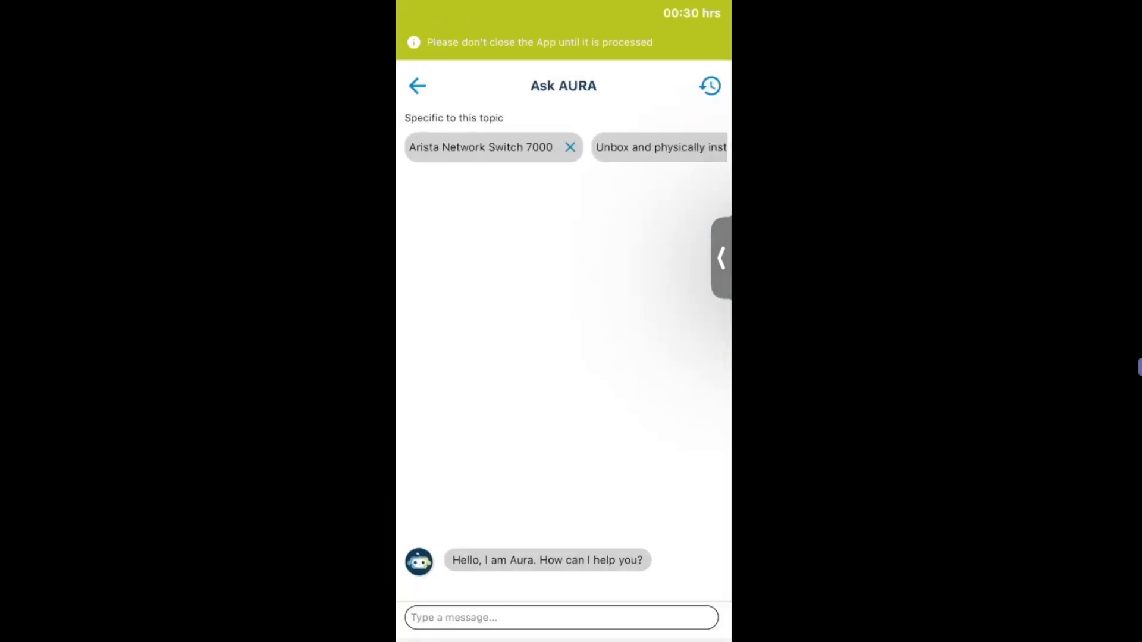
pyautogui.click(562, 618)
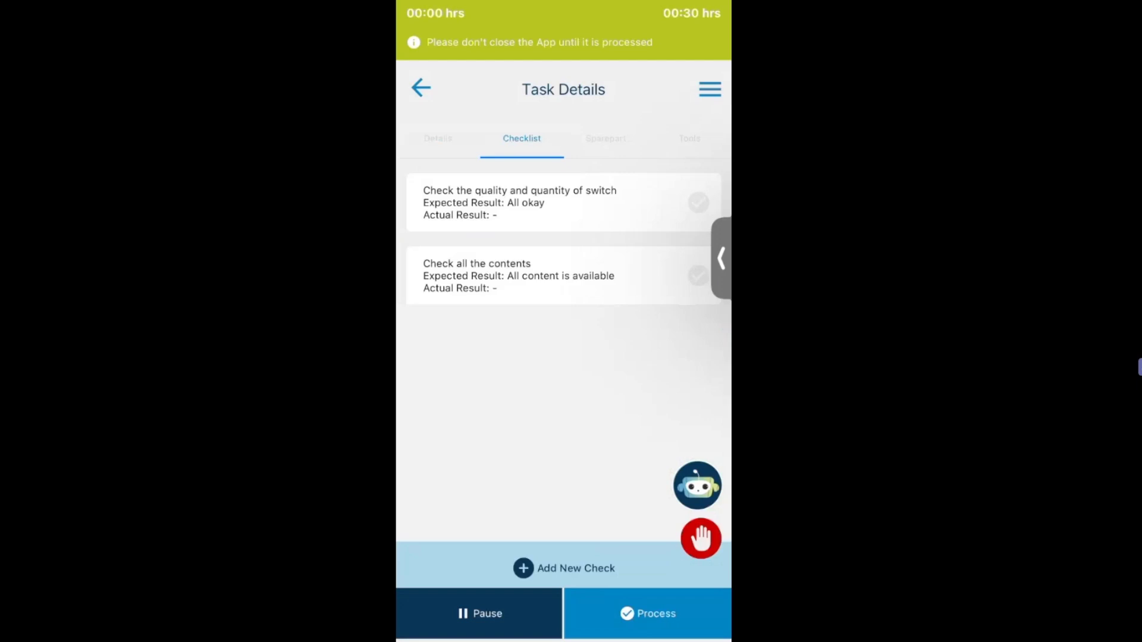
pyautogui.click(605, 139)
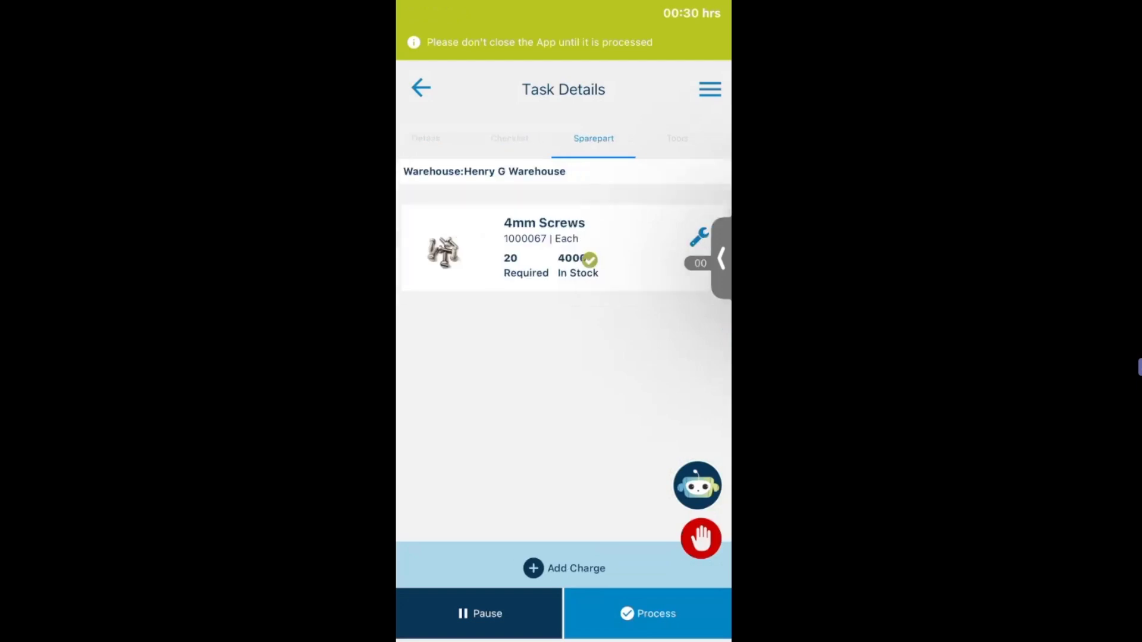
pyautogui.click(647, 138)
pyautogui.click(689, 139)
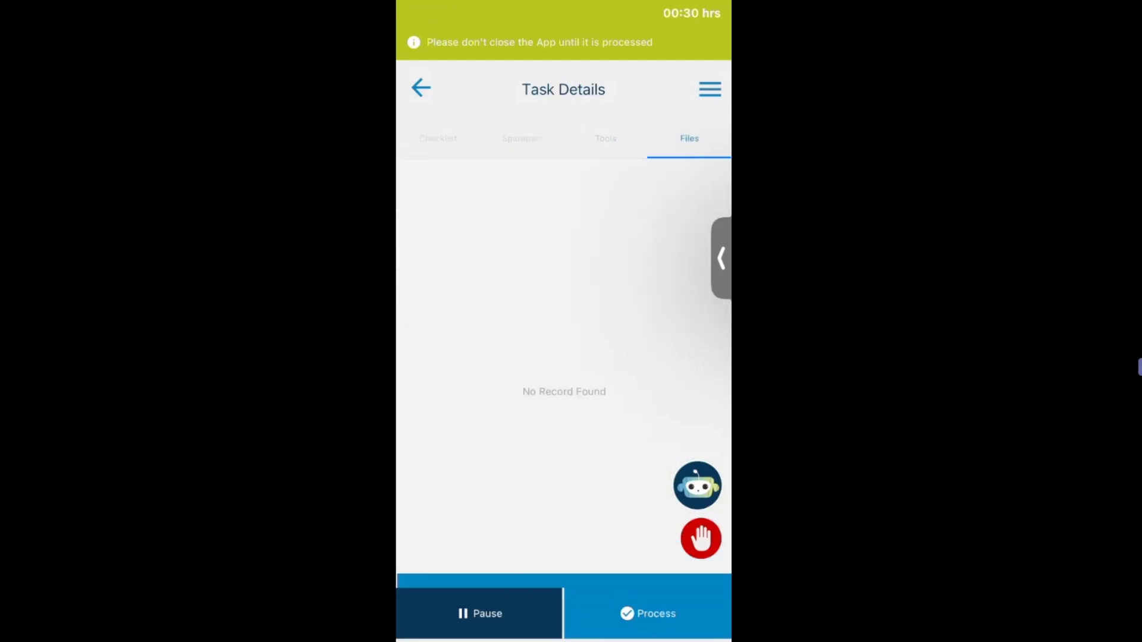
pyautogui.moveTo(464, 369); pyautogui.dragTo(666, 369)
pyautogui.moveTo(464, 369); pyautogui.dragTo(666, 368)
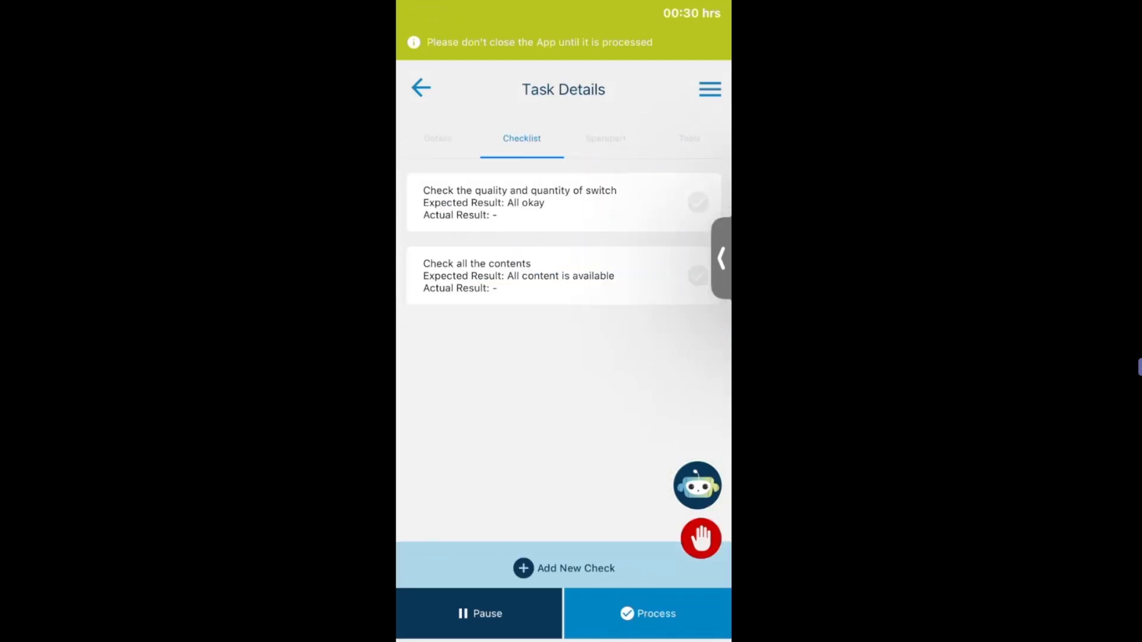
pyautogui.moveTo(464, 369); pyautogui.dragTo(483, 369)
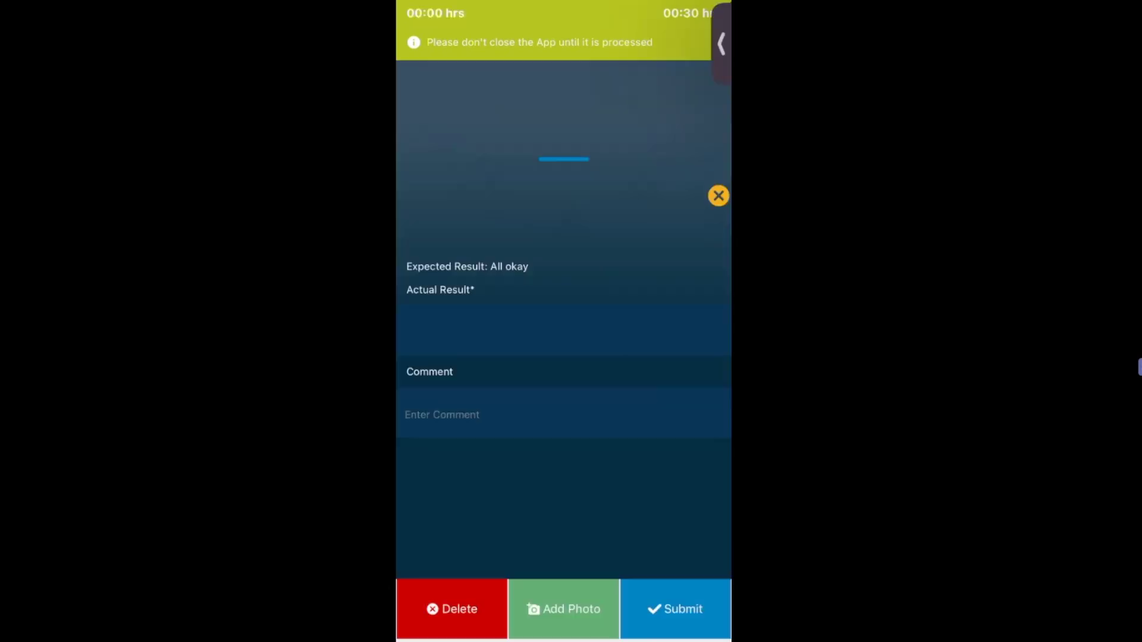
pyautogui.click(718, 195)
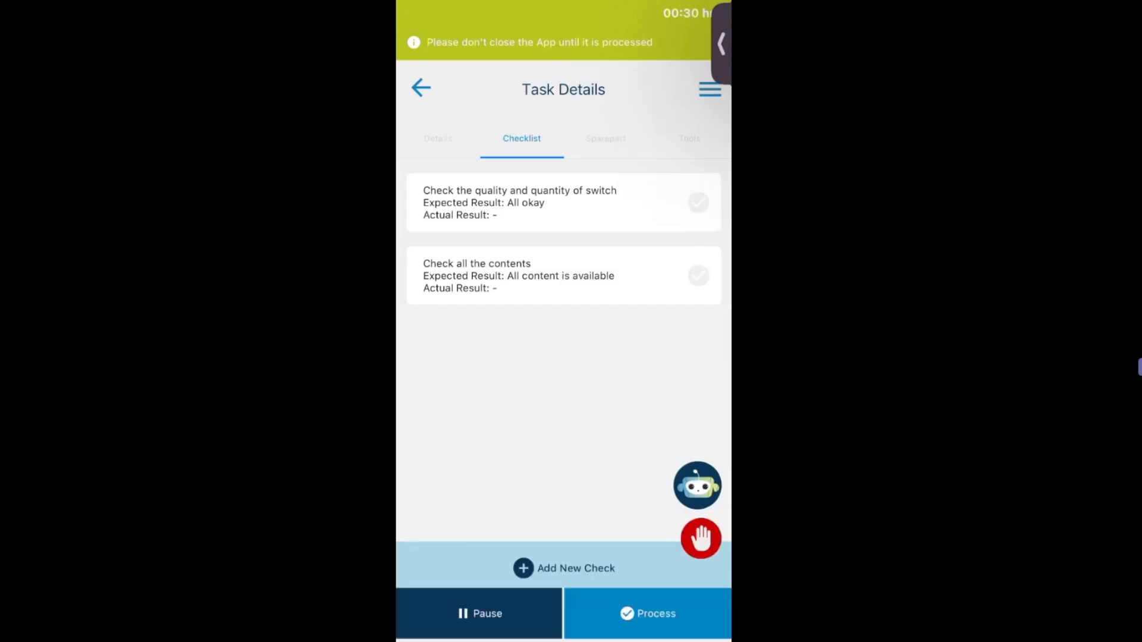
# Try to record "okay" with a photo as the actual result of the switch quality and quantity check
pyautogui.click(563, 203)
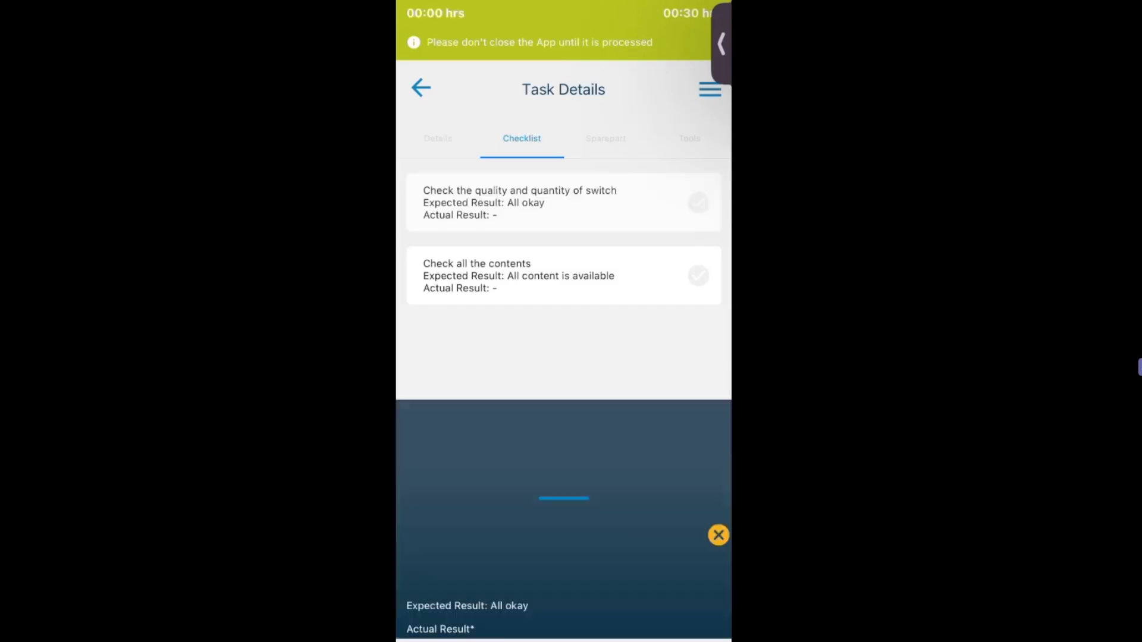
pyautogui.click(563, 331)
pyautogui.write('okay')
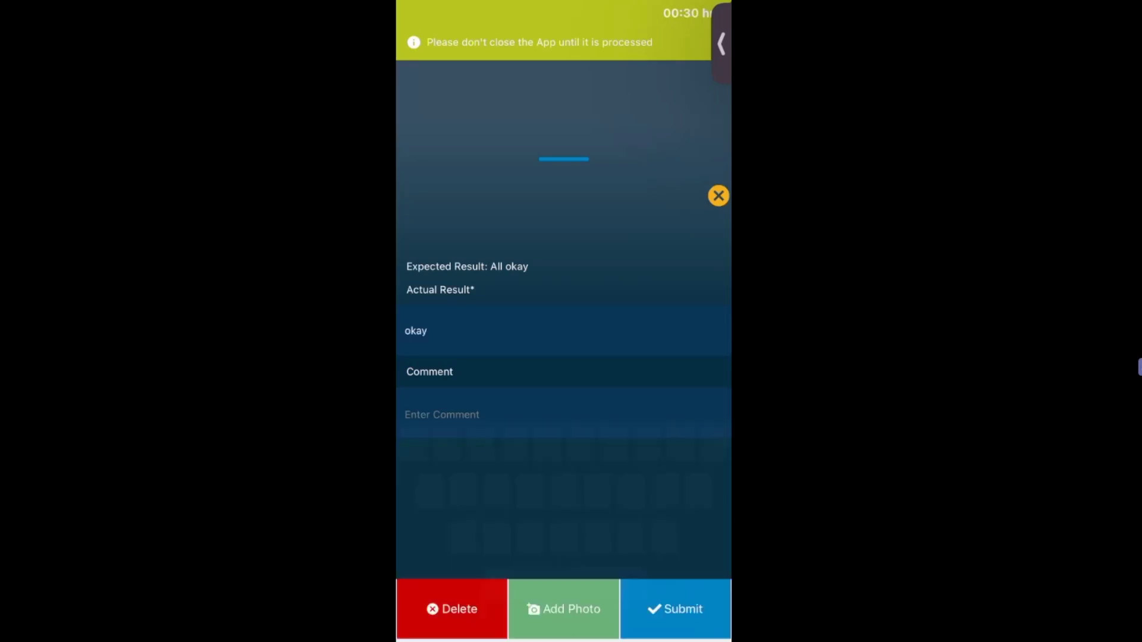
pyautogui.click(564, 609)
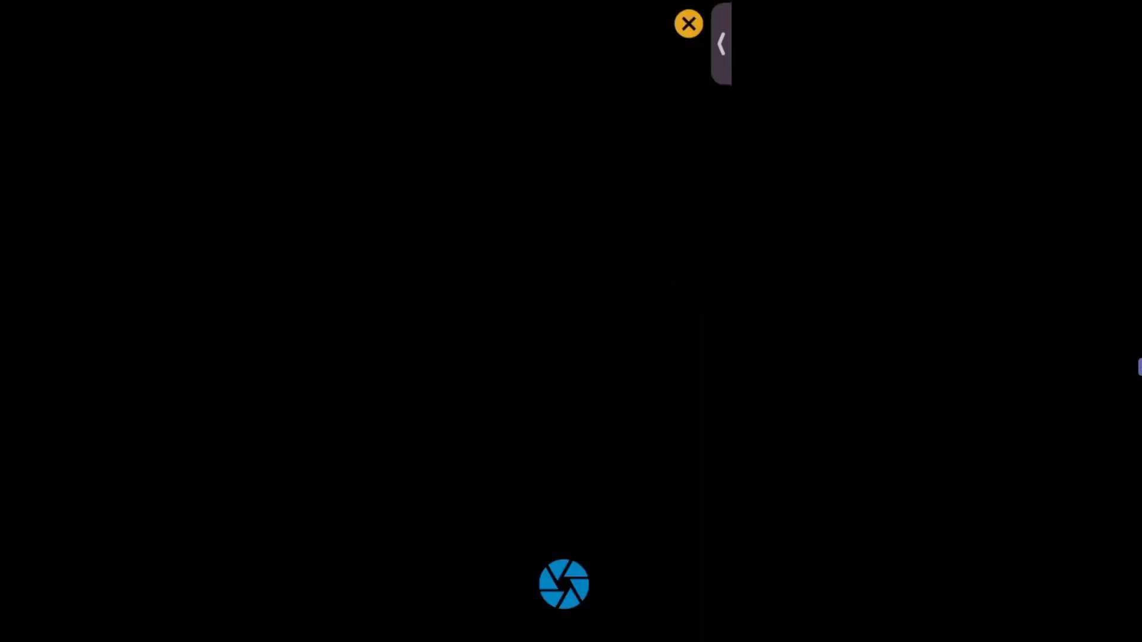
pyautogui.click(689, 25)
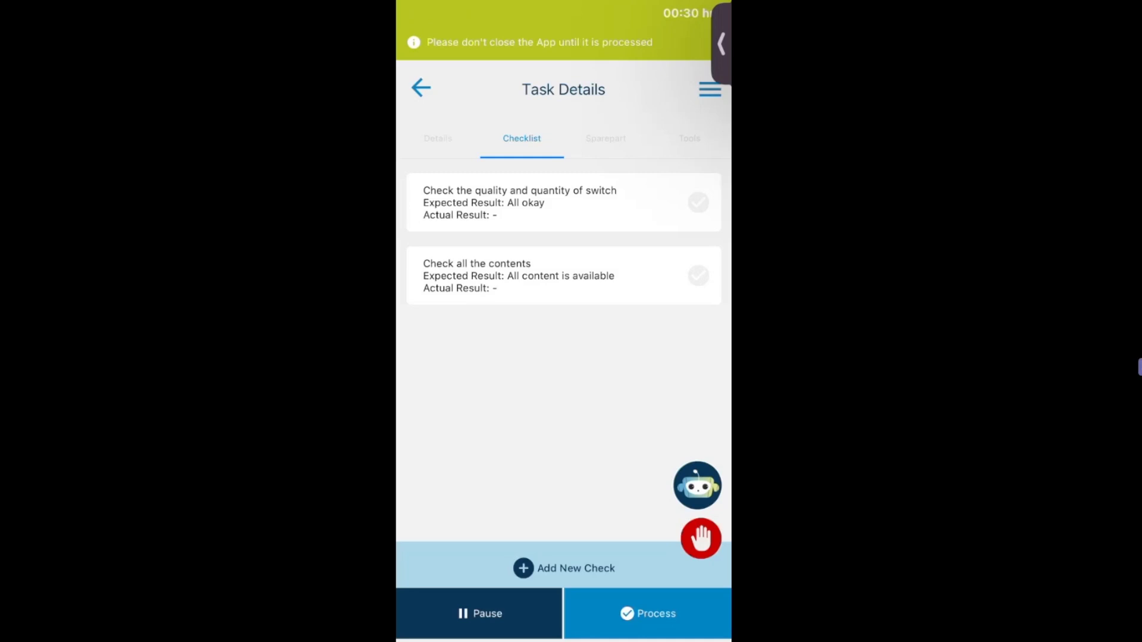
# Process and confirm the switch installation task, and review the task overview on the dashboard
pyautogui.click(647, 614)
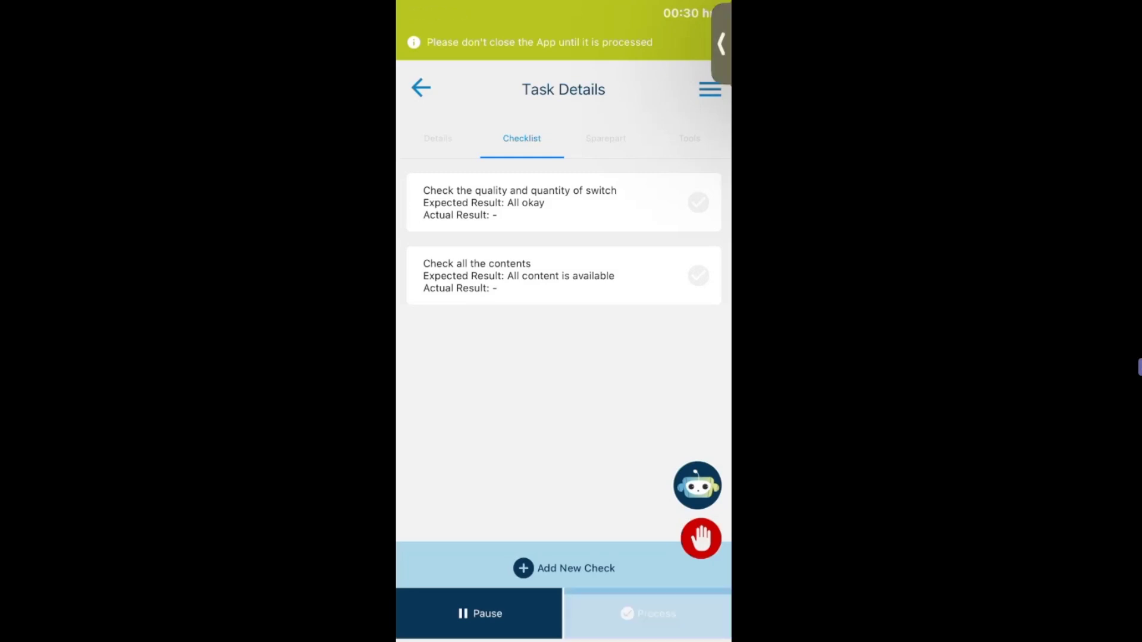
pyautogui.click(619, 359)
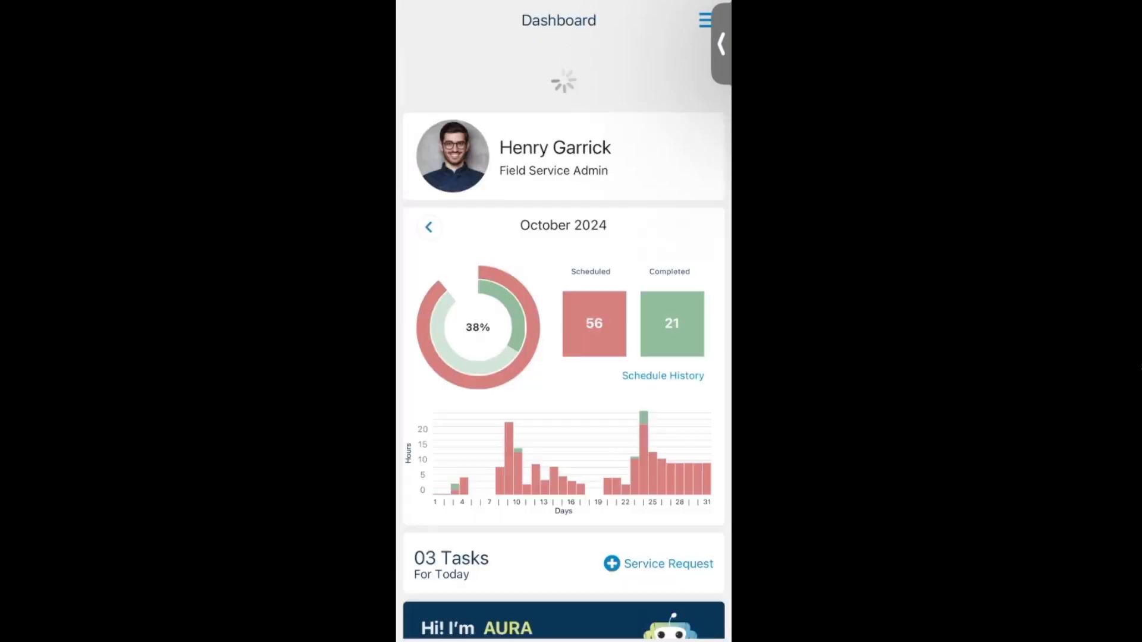
pyautogui.scroll(-3, 564, 357)
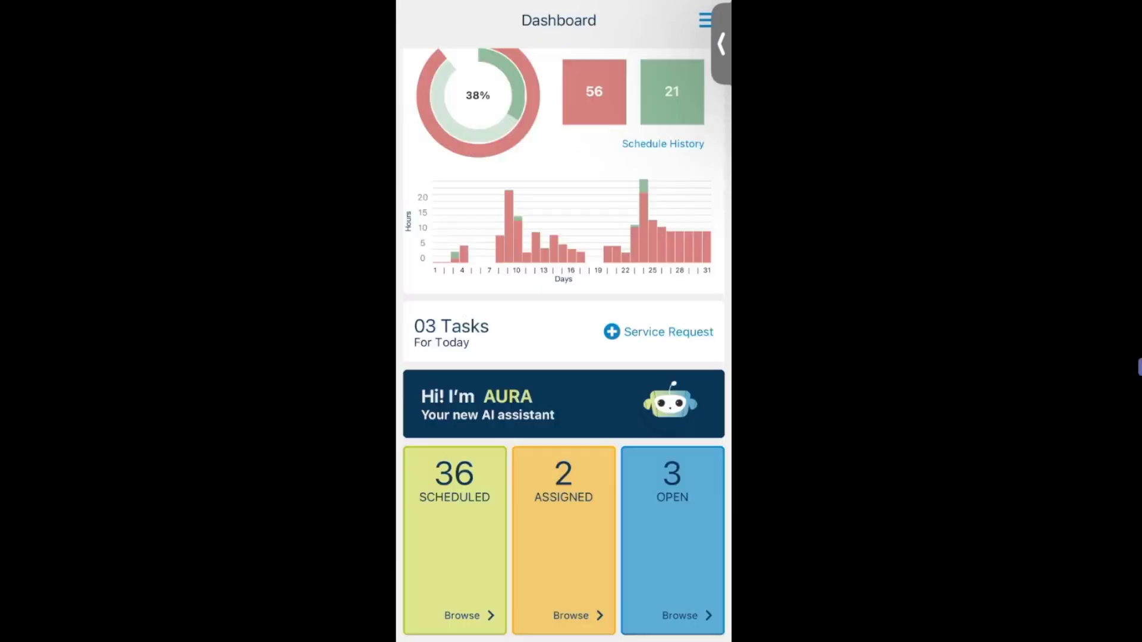
# Search the documents by document number 51 and open inspection request INS510001
pyautogui.click(705, 20)
pyautogui.click(658, 283)
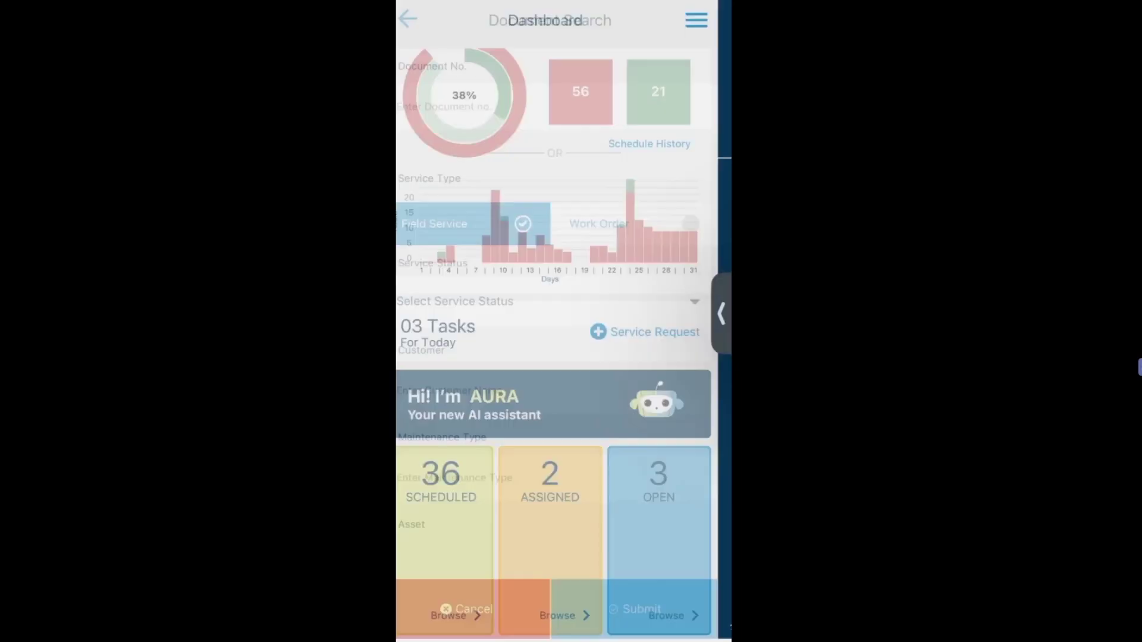
pyautogui.click(563, 107)
pyautogui.click(417, 583)
pyautogui.click(513, 445)
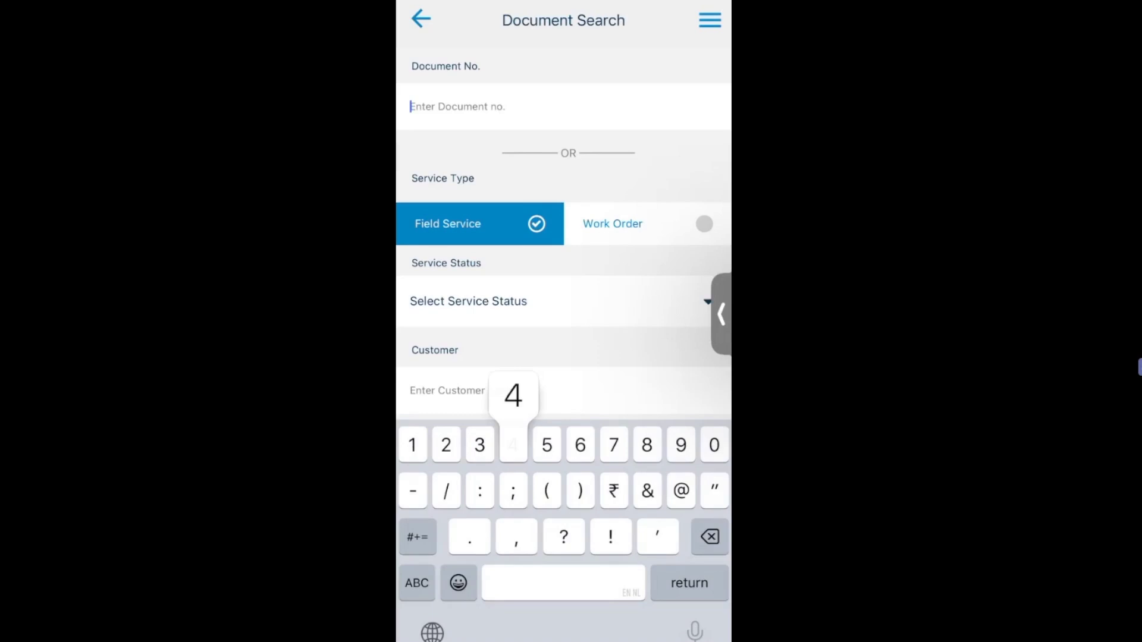
pyautogui.write('51')
pyautogui.press('Return')
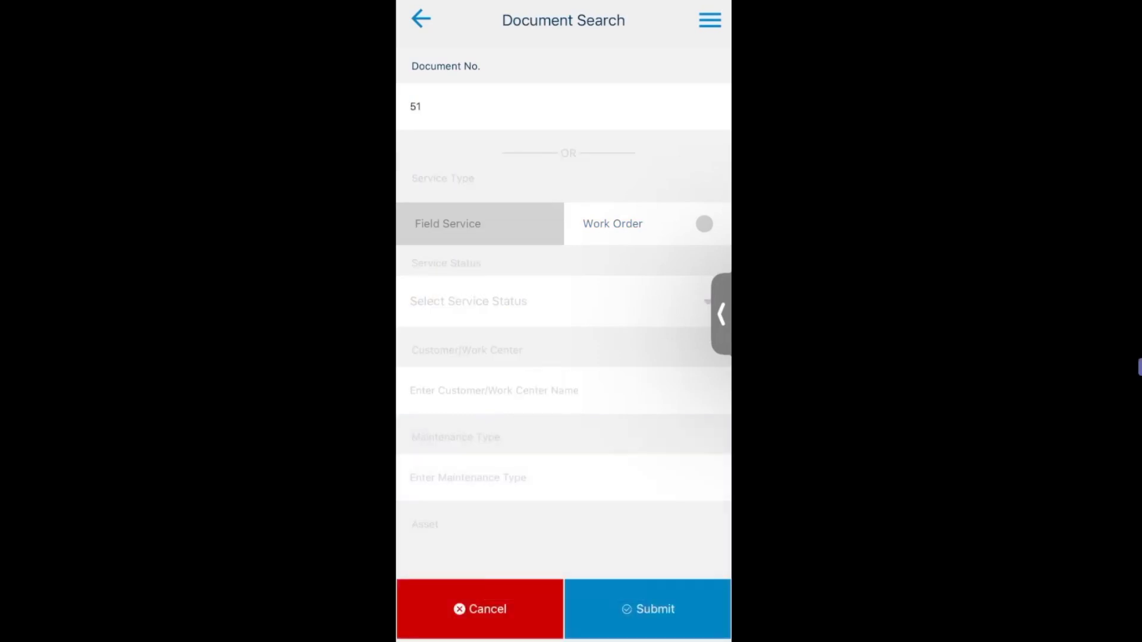
pyautogui.click(648, 610)
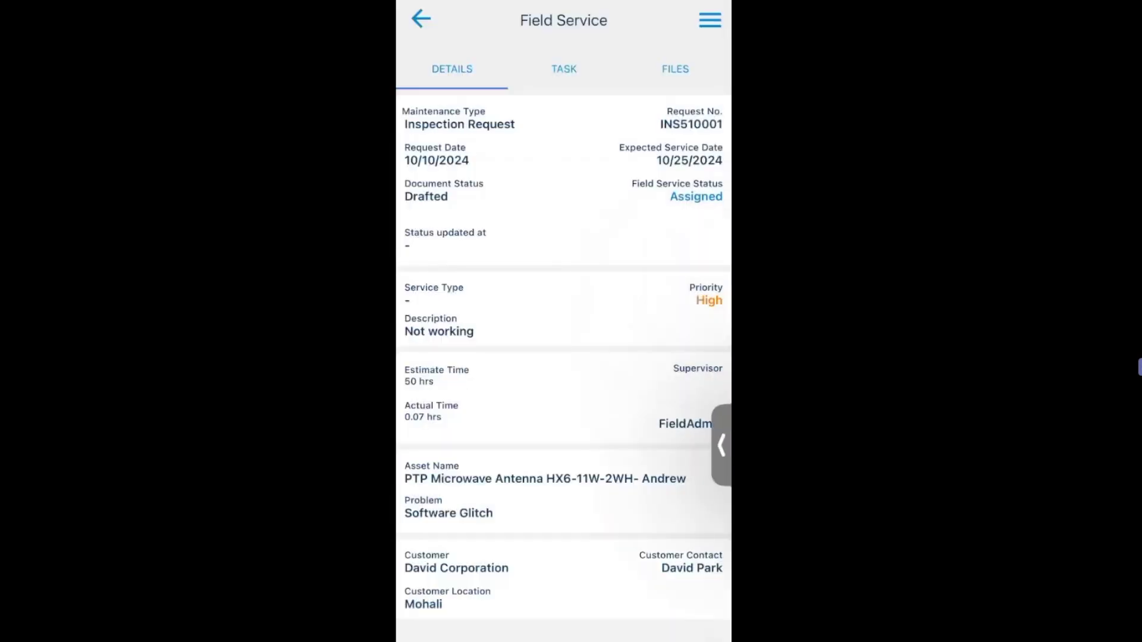
# Set the field service status of inspection request INS510001 to Completed
pyautogui.click(696, 197)
pyautogui.click(438, 408)
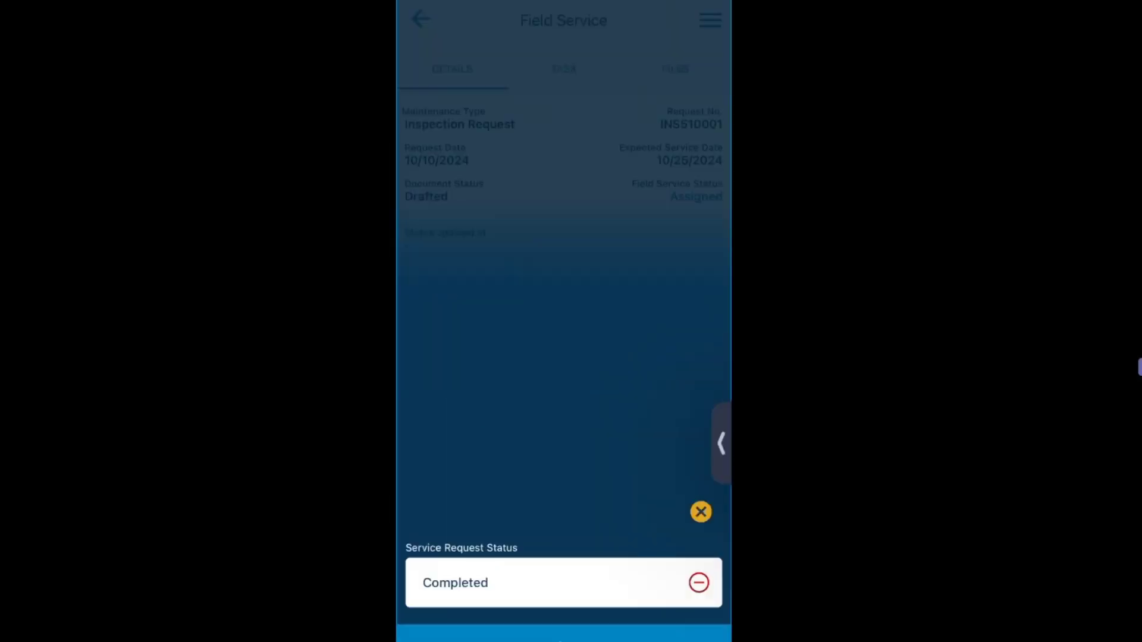
pyautogui.click(563, 634)
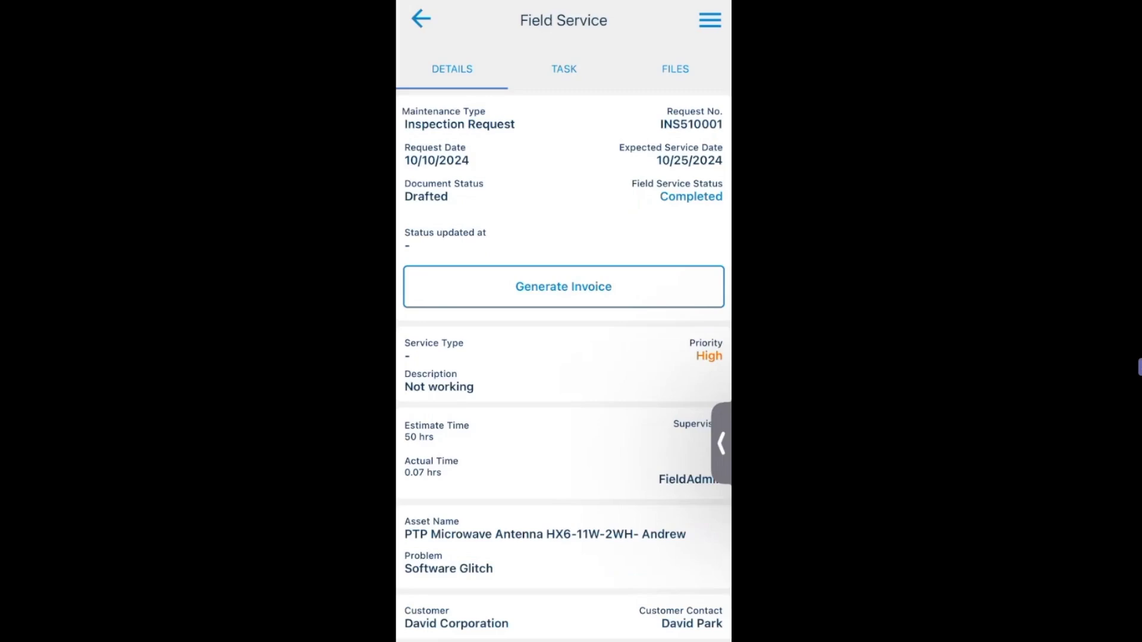
# Try to generate an invoice for the completed inspection request with Sales Invoice as the target document type
pyautogui.click(563, 287)
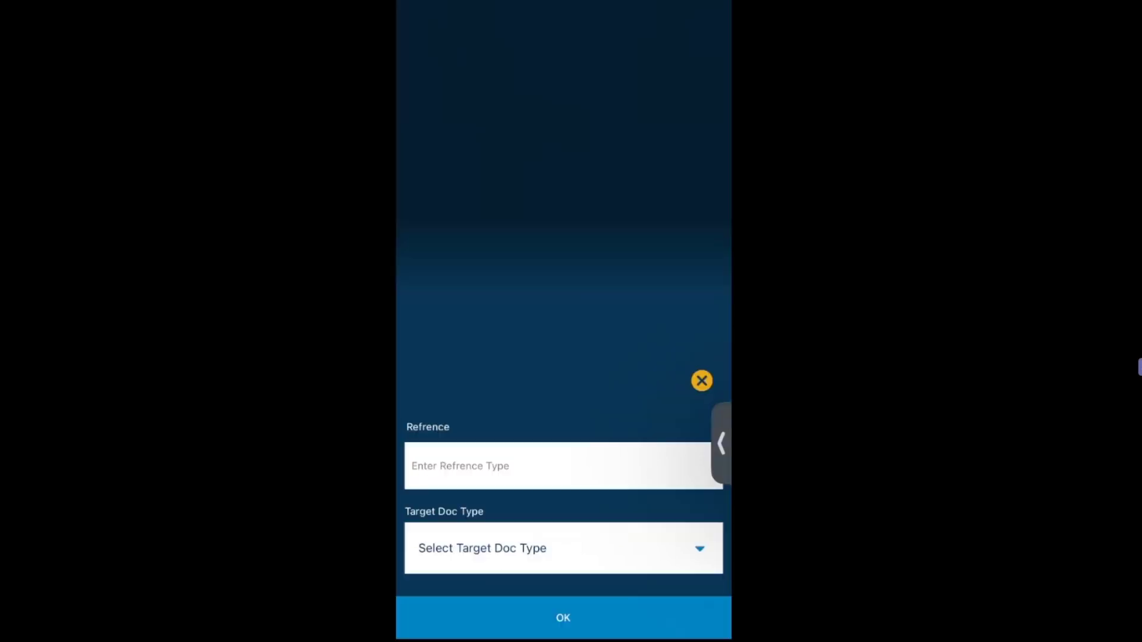
pyautogui.click(563, 548)
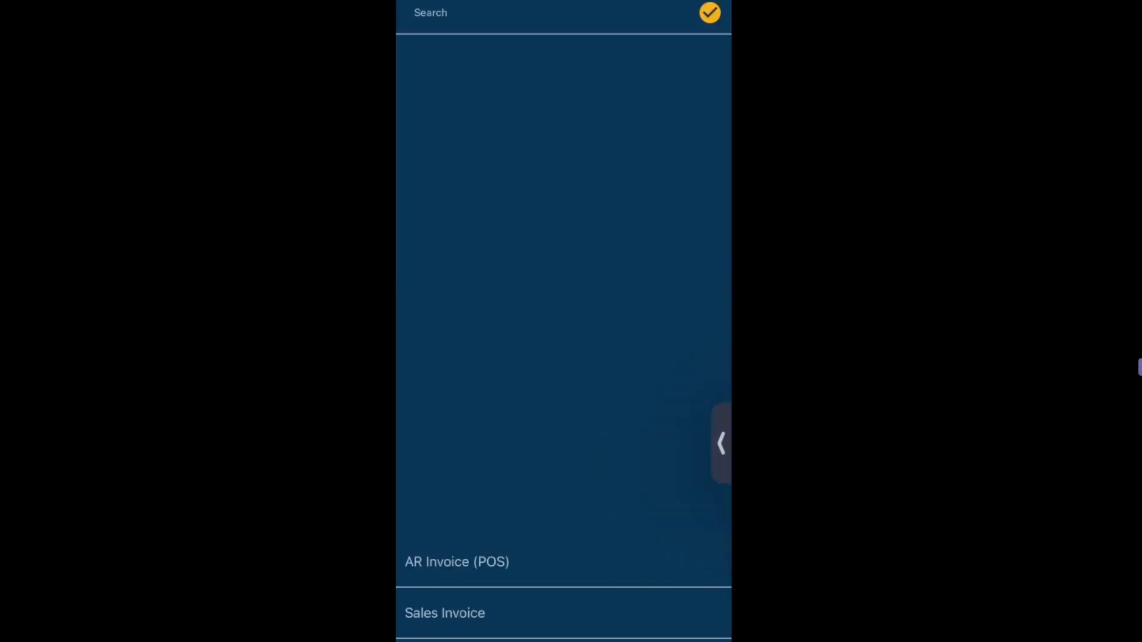
pyautogui.click(445, 614)
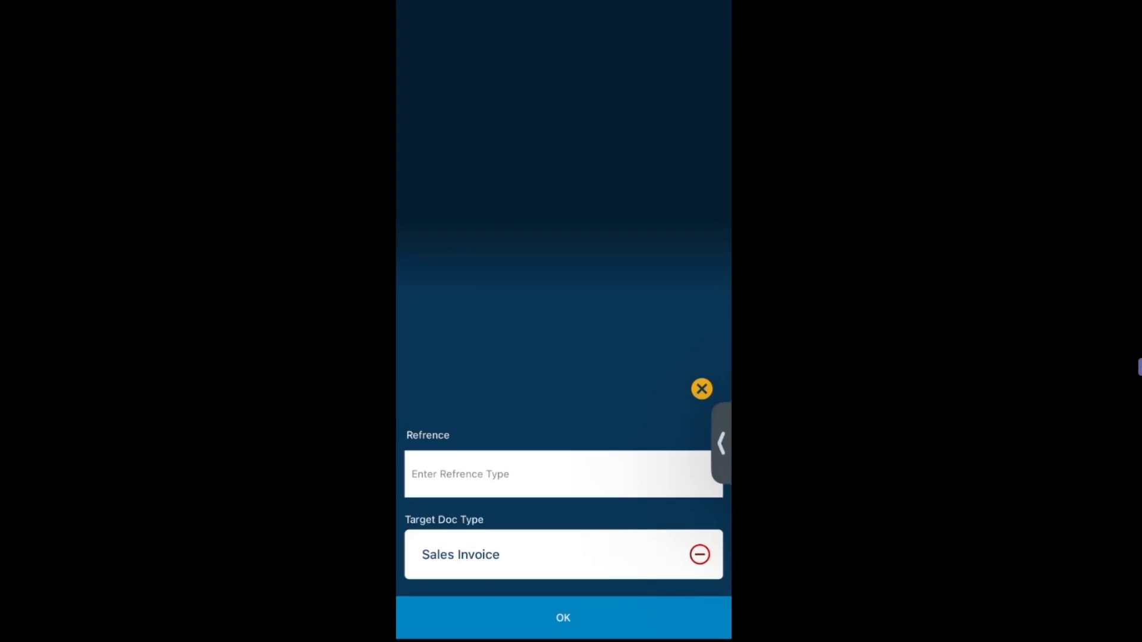
pyautogui.click(702, 389)
pyautogui.scroll(-1, 564, 369)
pyautogui.scroll(1, 564, 369)
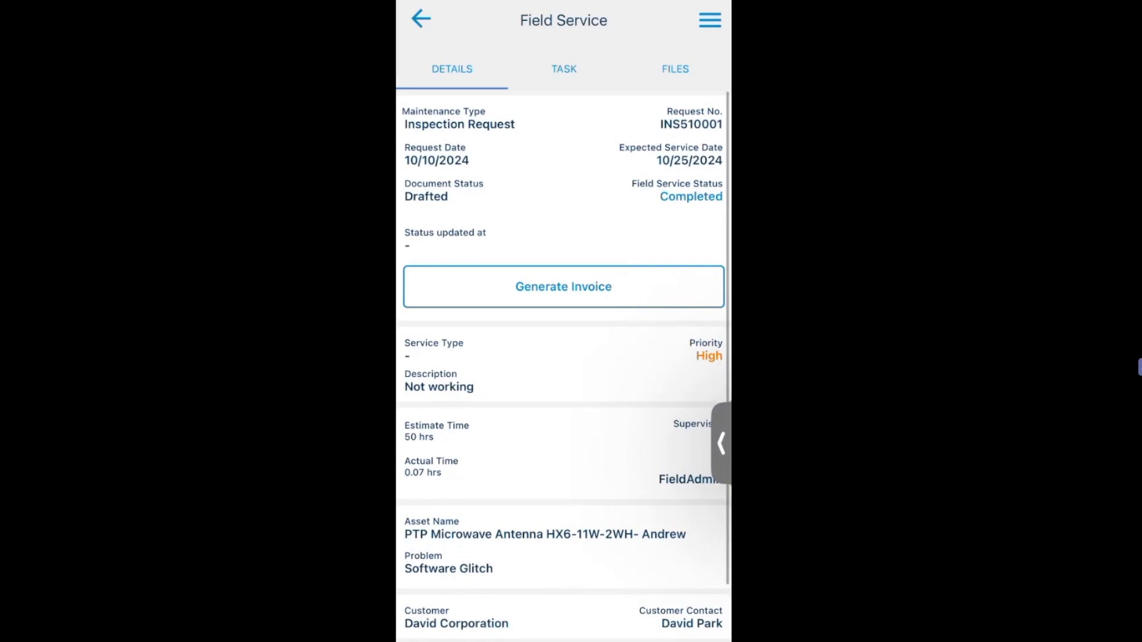
# Leave the inspection request and the document search, and open the AURA assistant's chat history
pyautogui.click(421, 19)
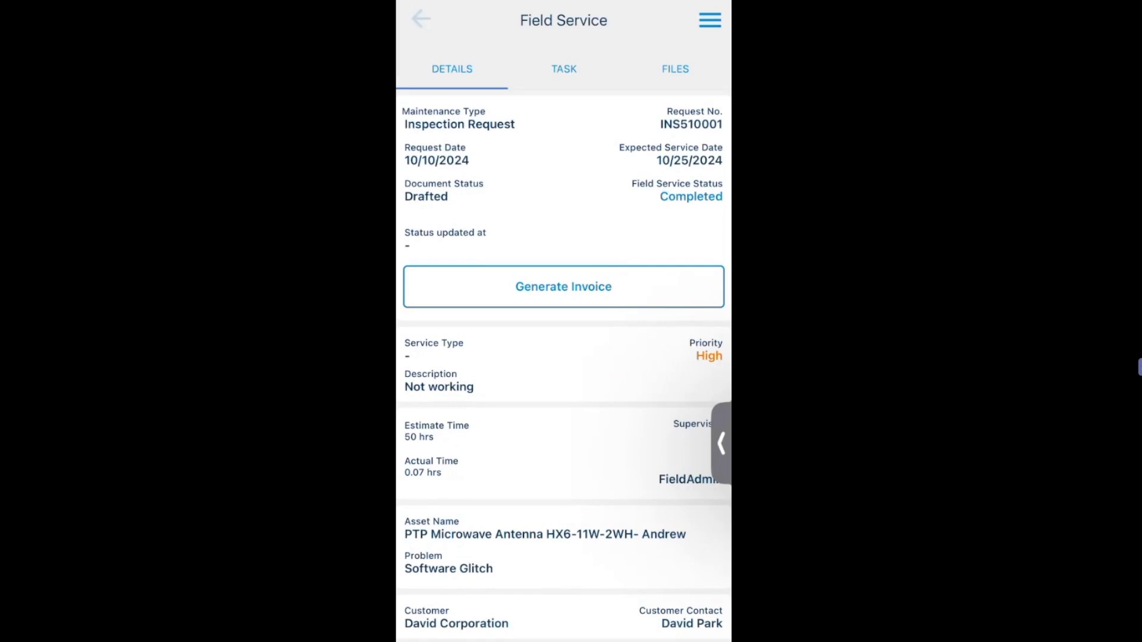
pyautogui.click(421, 19)
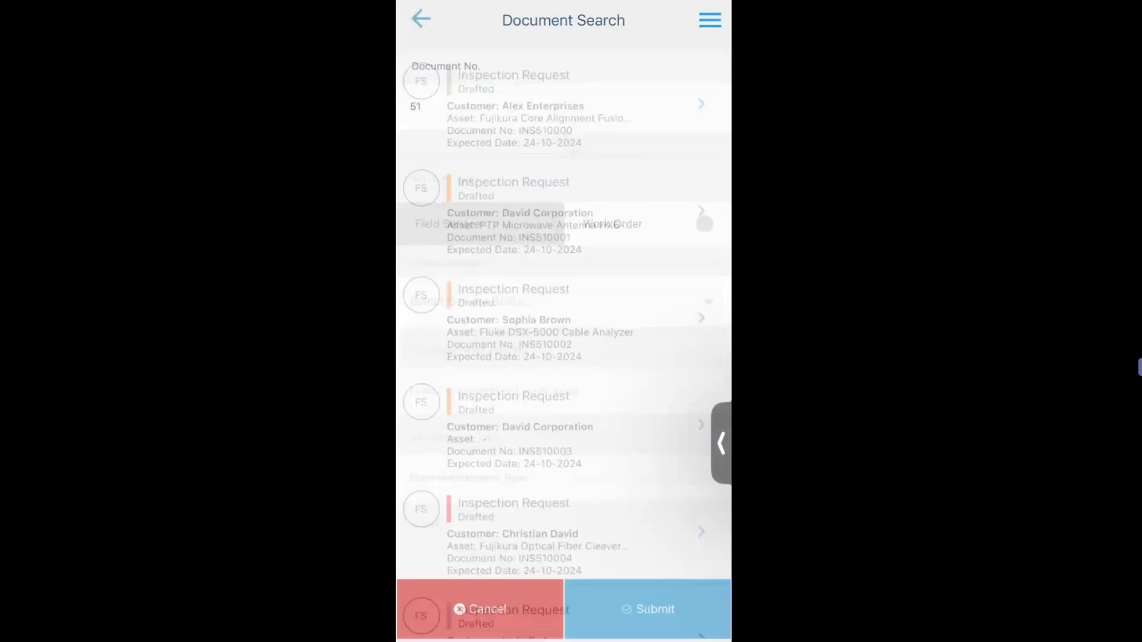
pyautogui.click(488, 429)
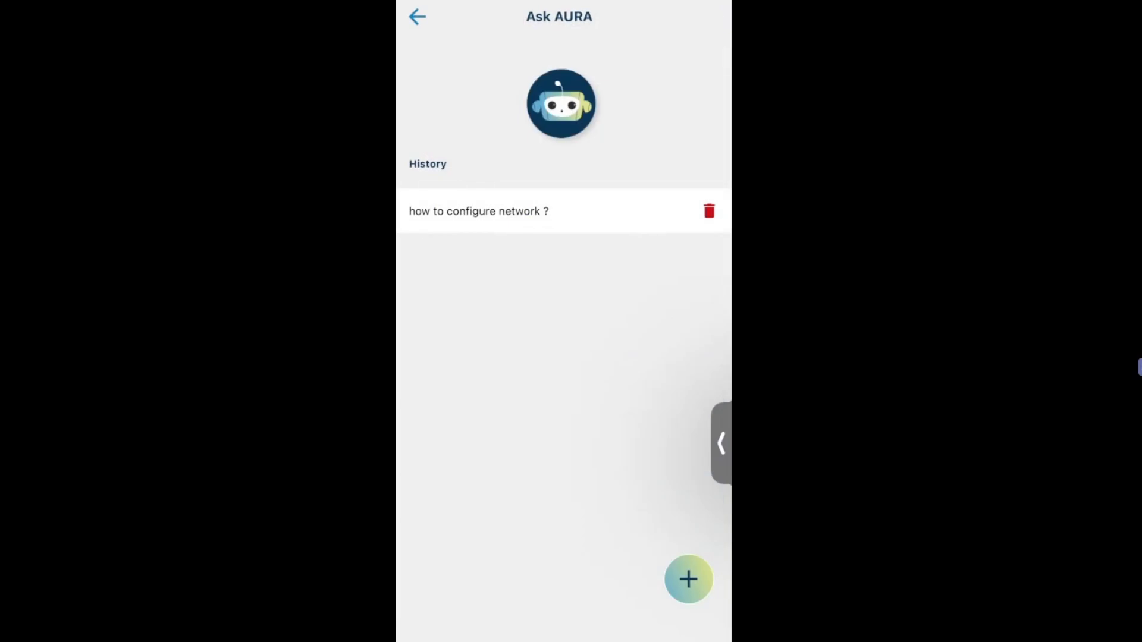
# Start a new AURA chat and ask "how to configure network ?"
pyautogui.click(689, 579)
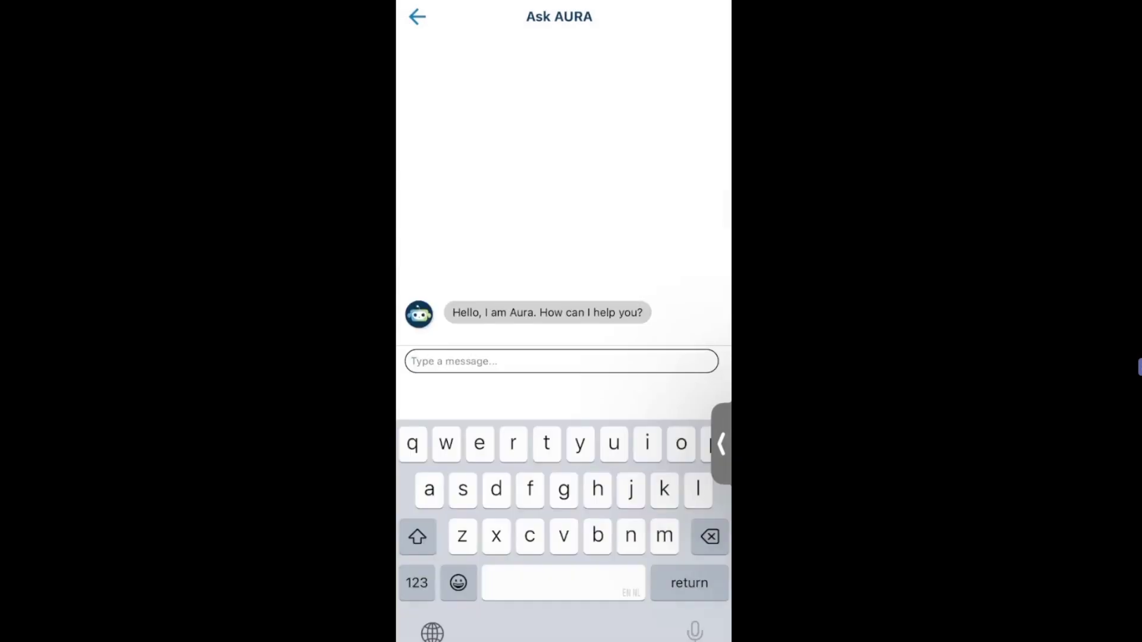
pyautogui.write('how to configure netwrok')
pyautogui.click(417, 582)
pyautogui.press('BackSpace')
pyautogui.press('BackSpace')
pyautogui.press('BackSpace')
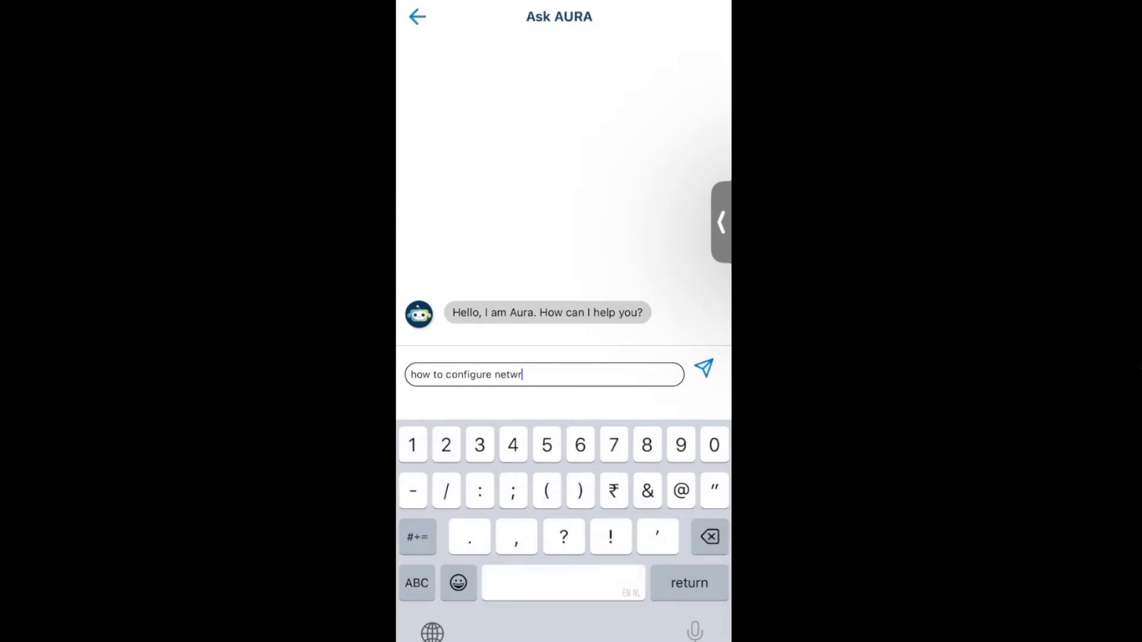
pyautogui.click(417, 583)
pyautogui.press('BackSpace')
pyautogui.write('ork')
pyautogui.click(416, 583)
pyautogui.write('?')
pyautogui.click(705, 369)
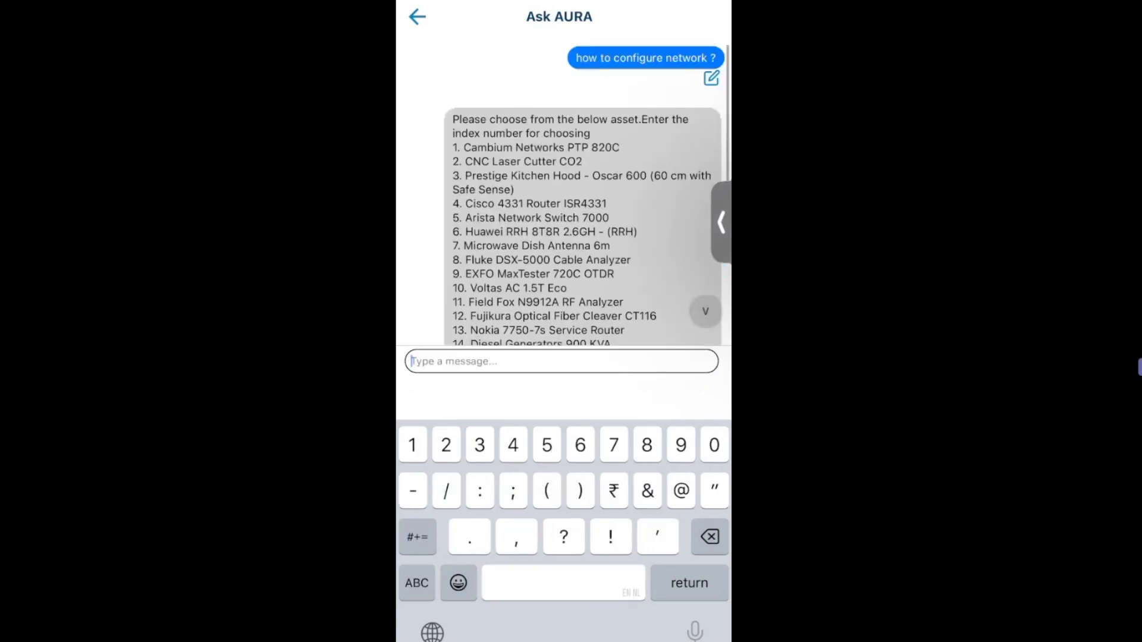
# Answer AURA's asset question with index 1, Cambium Networks PTP 820C, and read through the network configuration instructions
pyautogui.click(581, 232)
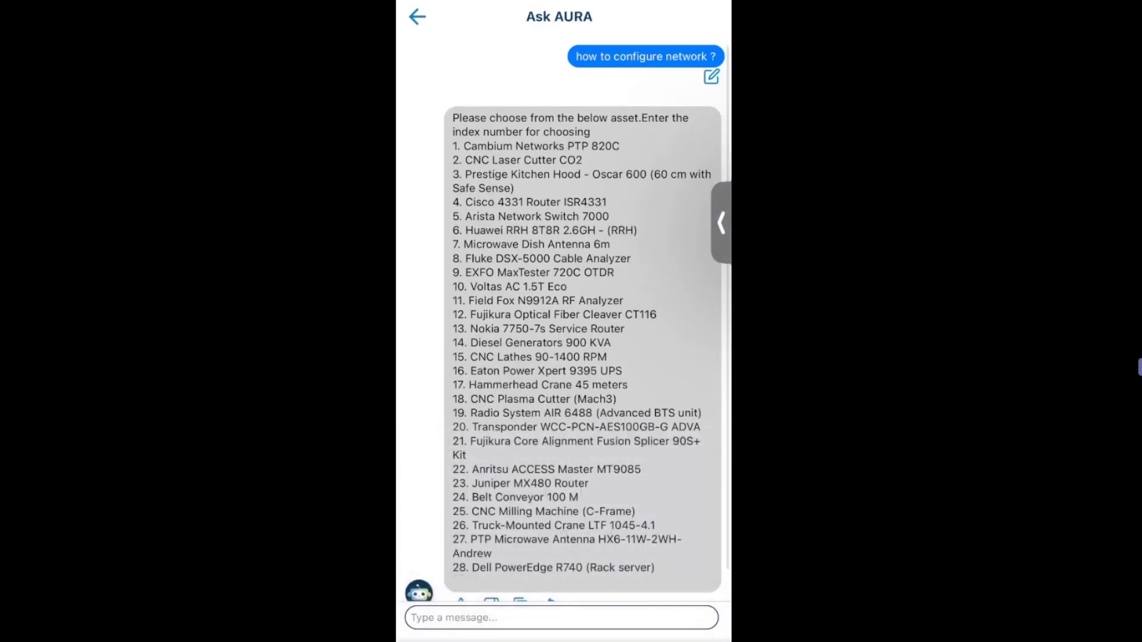
pyautogui.click(562, 618)
pyautogui.click(417, 583)
pyautogui.write('1')
pyautogui.click(705, 368)
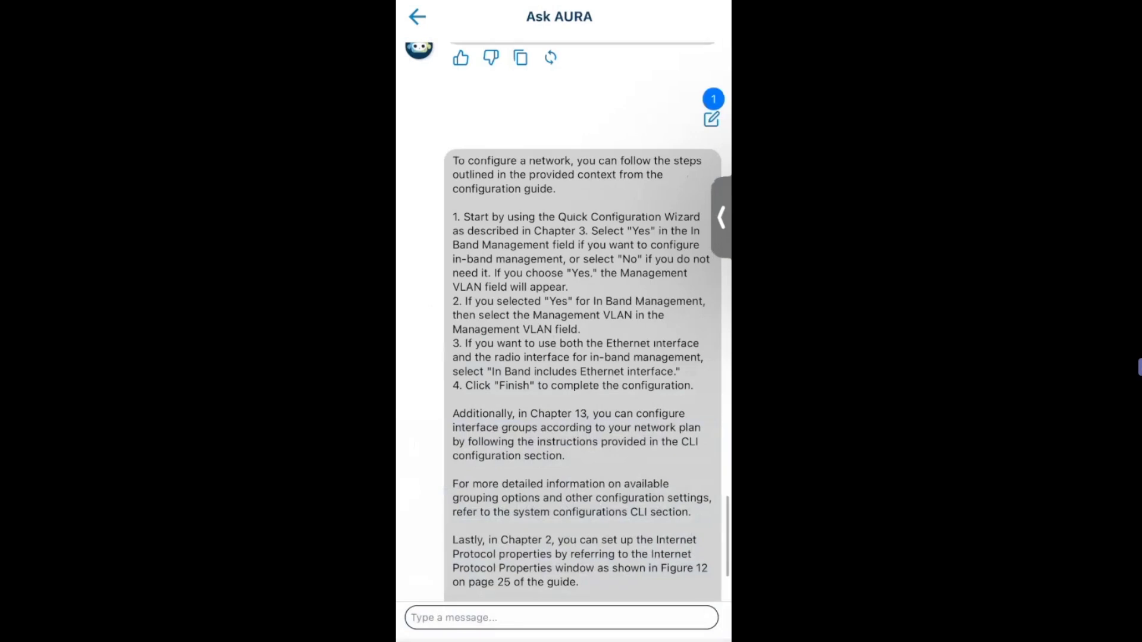
pyautogui.moveTo(721, 220); pyautogui.dragTo(721, 32)
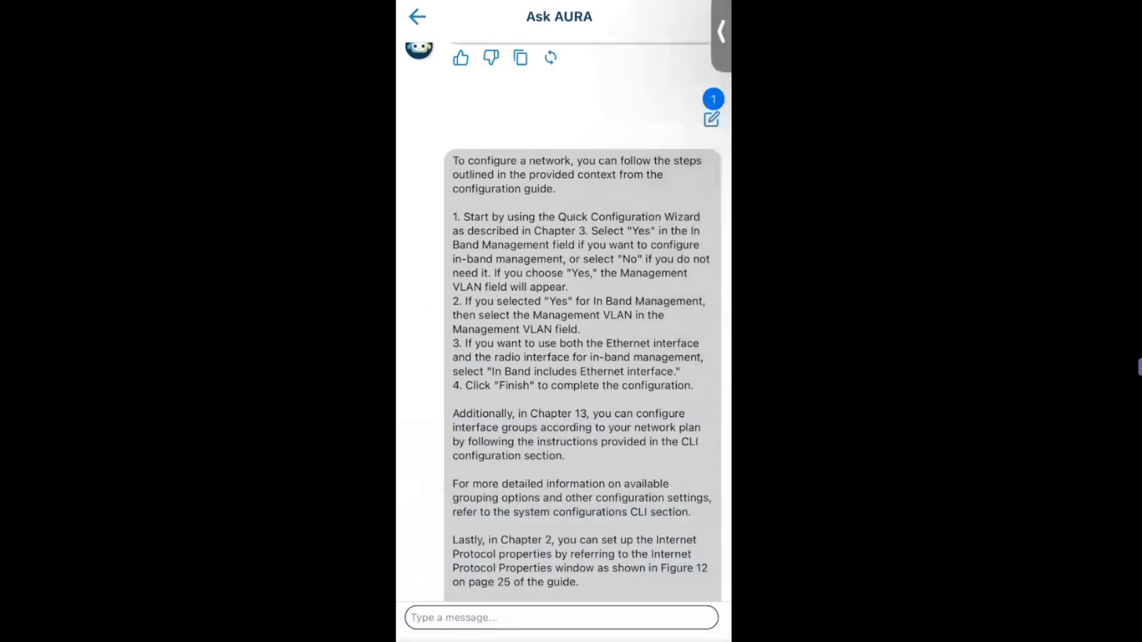
pyautogui.scroll(-1, 562, 356)
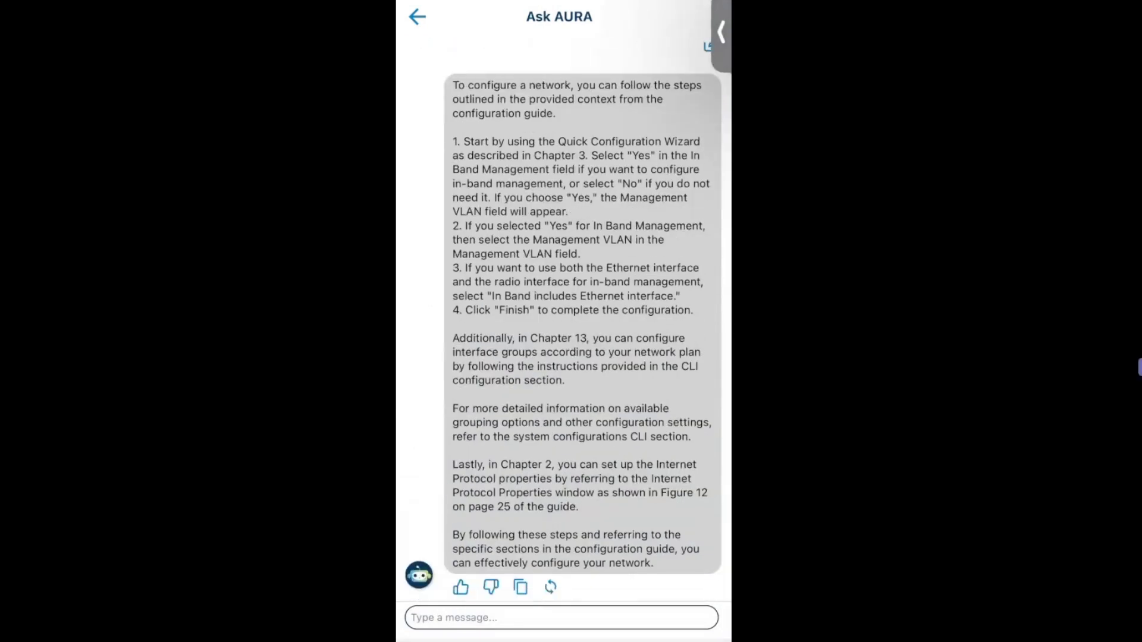
pyautogui.scroll(-1, 561, 357)
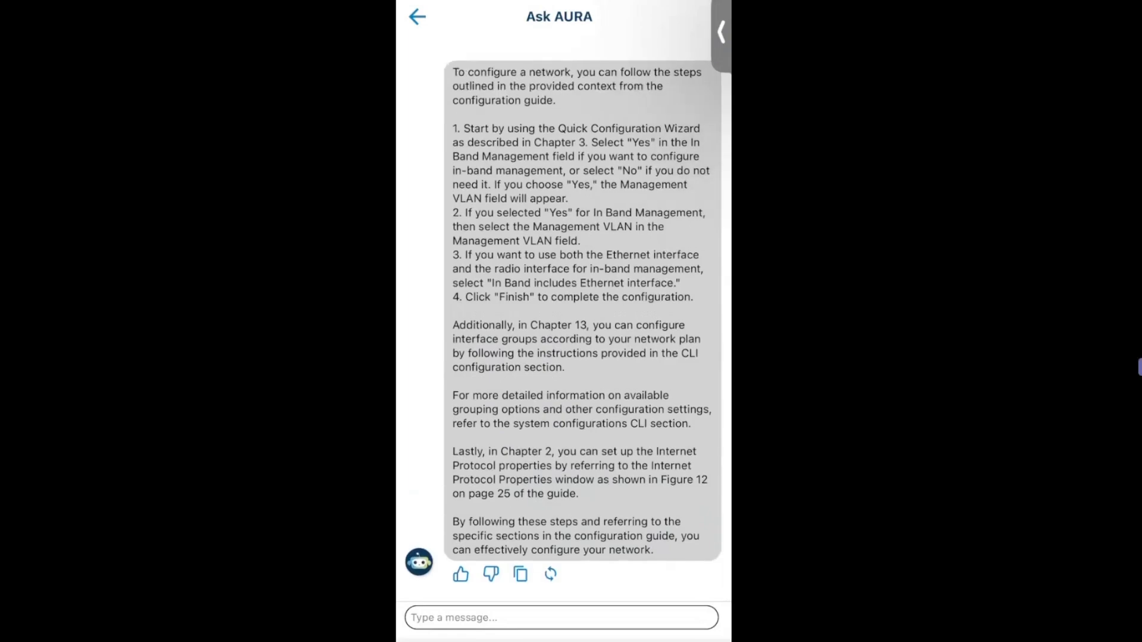
# Ask AURA the follow-up question "how to reset this ?" in the same chat
pyautogui.click(562, 618)
pyautogui.write('how ')
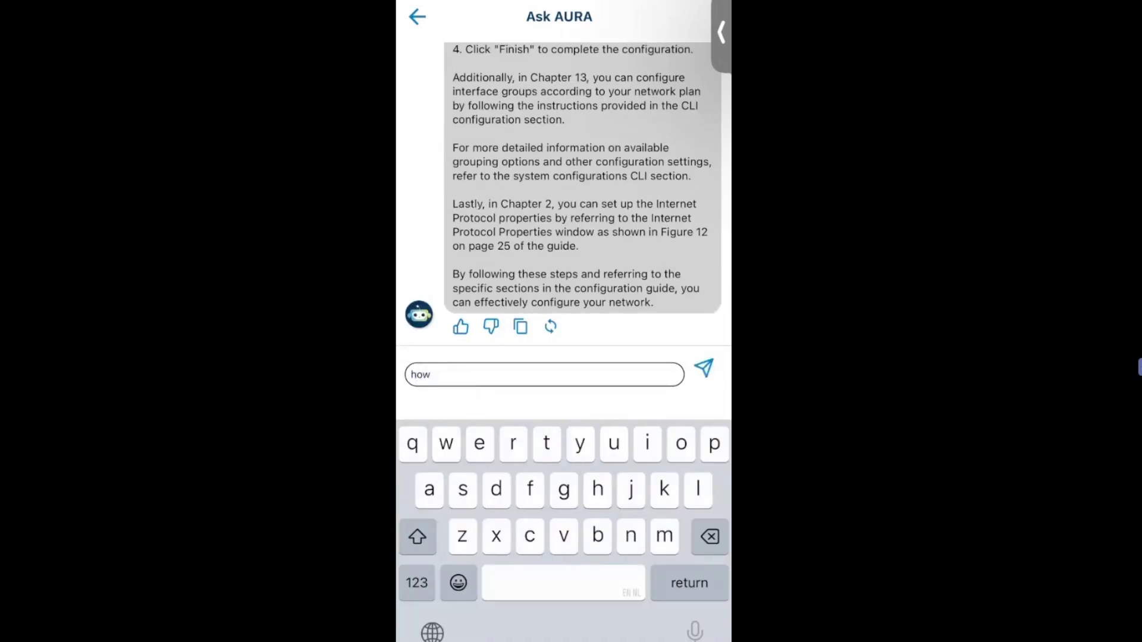
pyautogui.write('to rea')
pyautogui.press('BackSpace')
pyautogui.press('BackSpace')
pyautogui.write('set this ?')
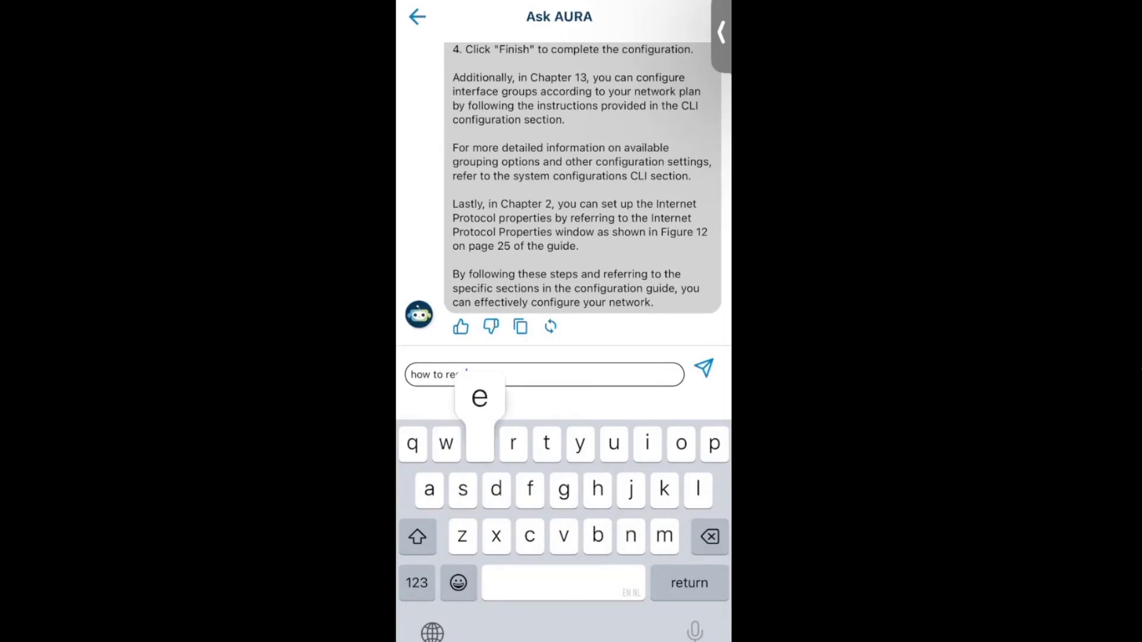
pyautogui.press('Return')
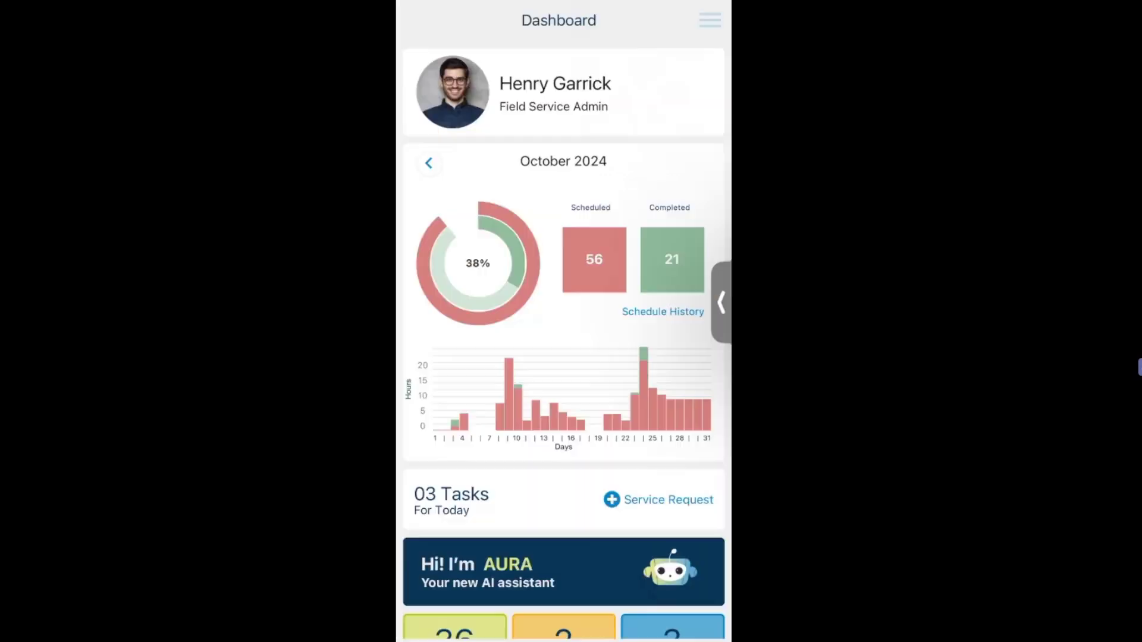
# Search the assets for "ptp" and open the asset PTP Microwave Antenna HX6-11W-2WH- Andrew
pyautogui.click(711, 20)
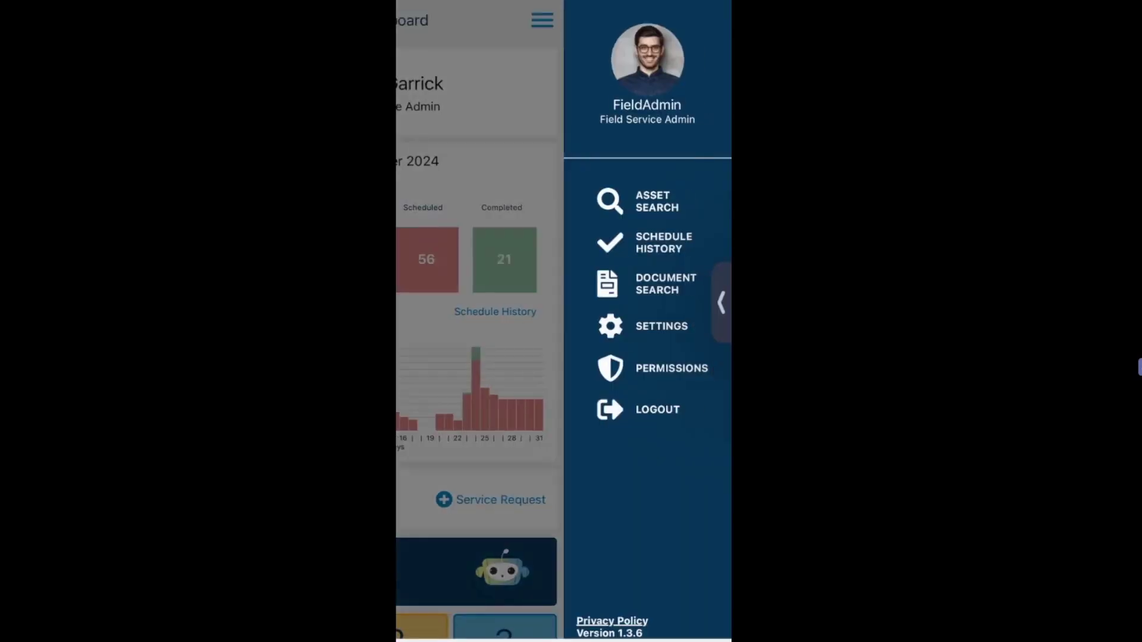
pyautogui.click(638, 201)
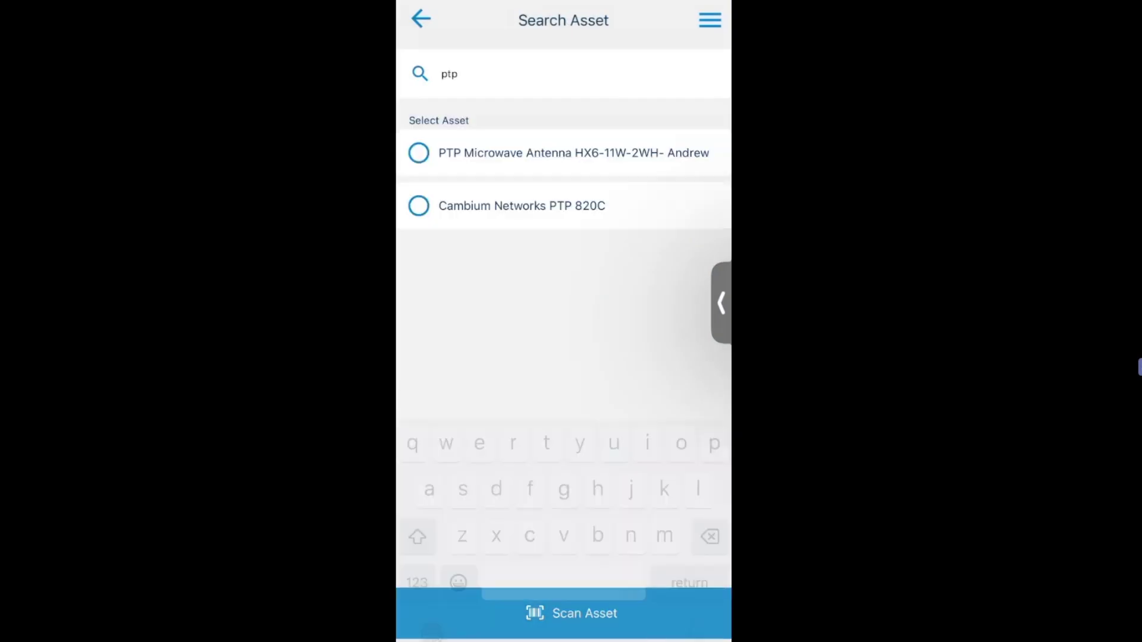
pyautogui.click(574, 153)
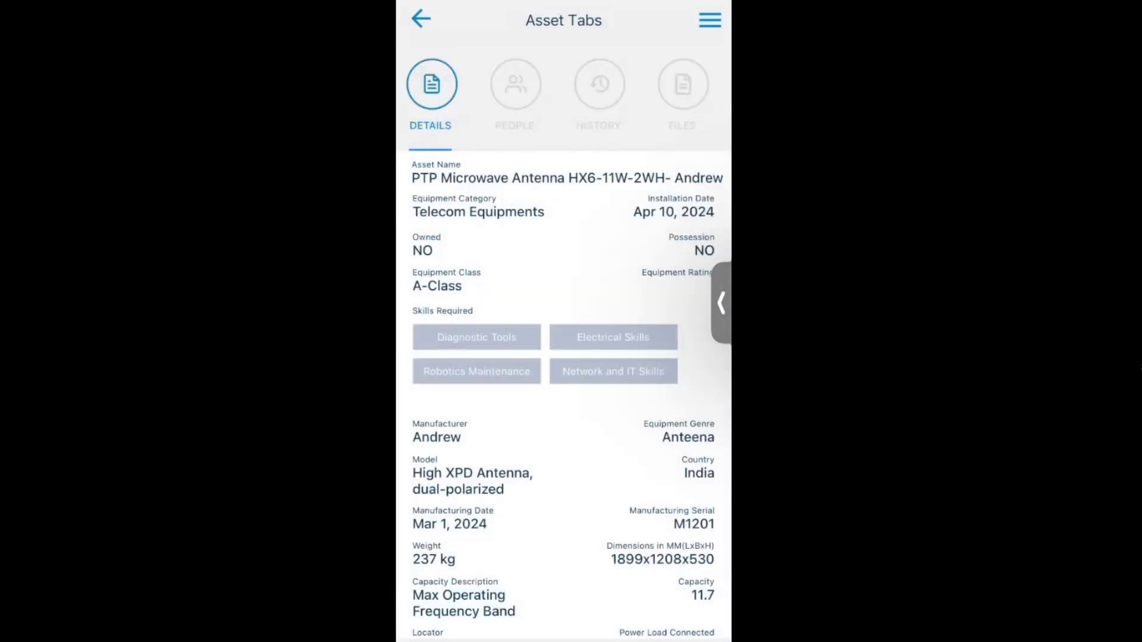
# Review the antenna asset's details and the list of people with matching skills
pyautogui.scroll(-3, 564, 375)
pyautogui.scroll(3, 564, 375)
pyautogui.click(515, 84)
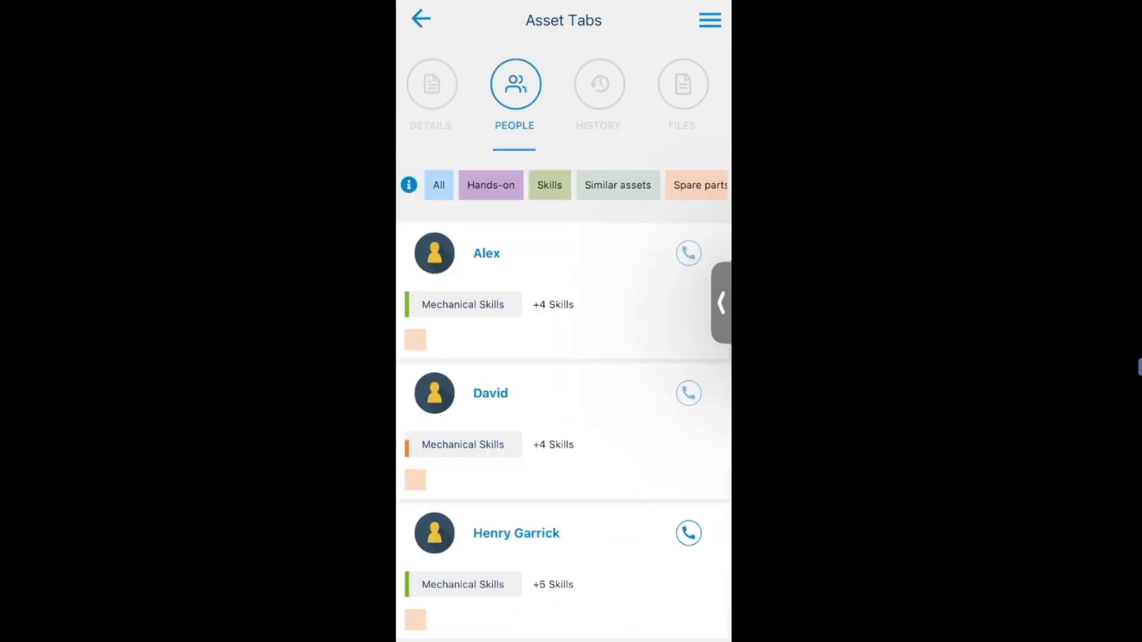
pyautogui.scroll(-8, 563, 439)
pyautogui.scroll(8, 563, 439)
# Look through the antenna asset's task history, attached files and spare parts
pyautogui.click(600, 85)
pyautogui.scroll(-3, 564, 395)
pyautogui.scroll(3, 563, 395)
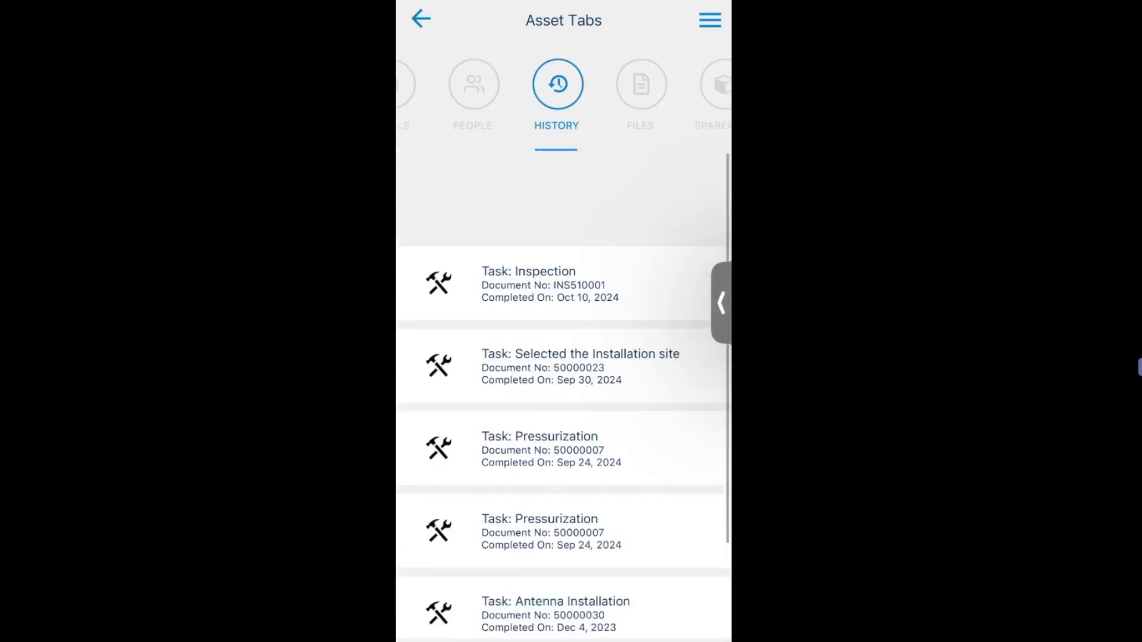
pyautogui.click(641, 84)
pyautogui.click(704, 85)
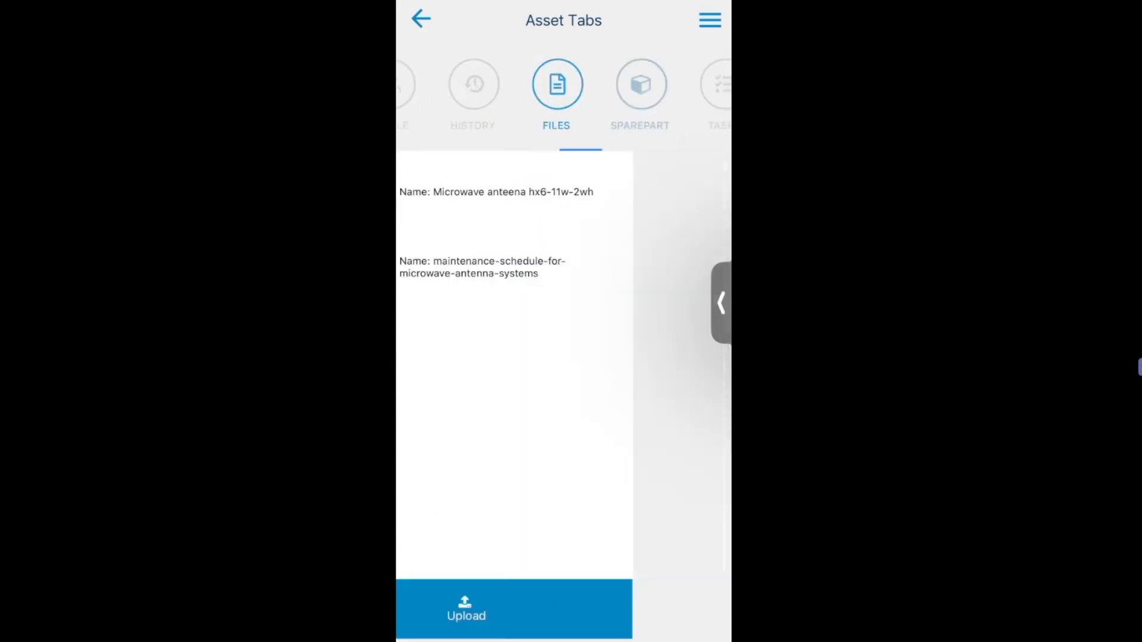
pyautogui.moveTo(654, 395)
pyautogui.mouseDown()
pyautogui.moveTo(464, 395)
pyautogui.moveTo(654, 395)
pyautogui.mouseUp()
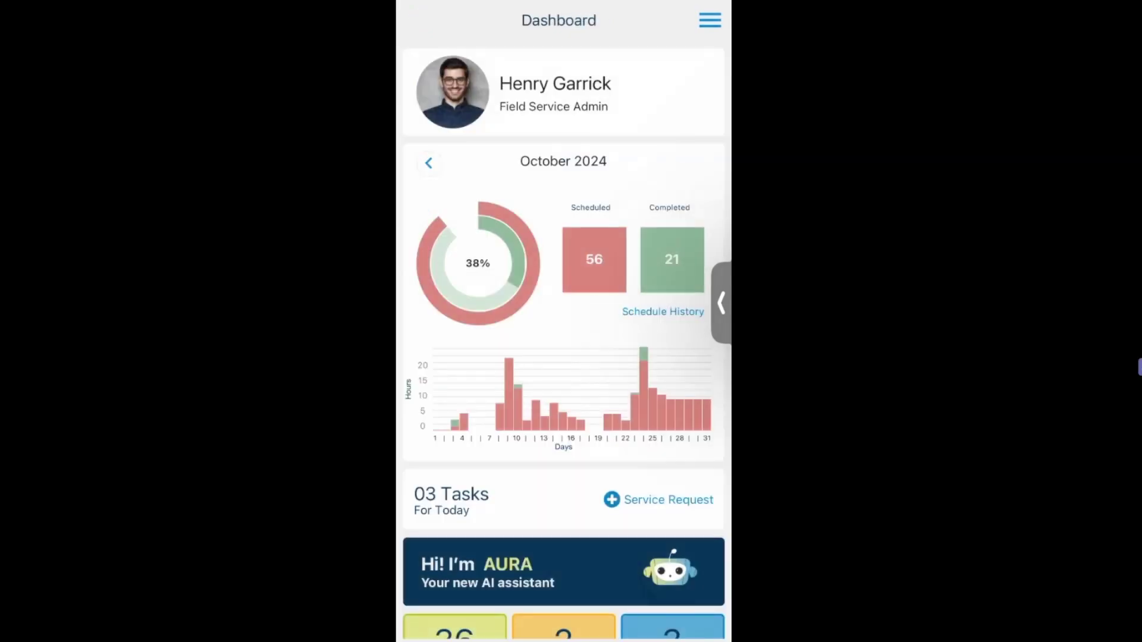
pyautogui.scroll(-3, 564, 344)
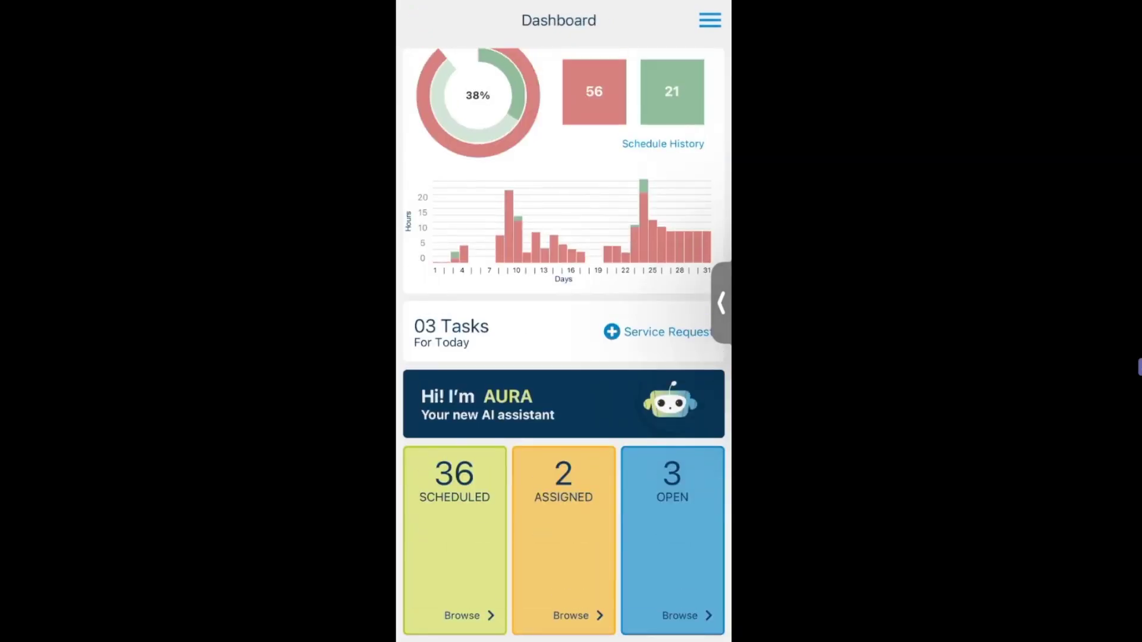
pyautogui.scroll(3, 564, 344)
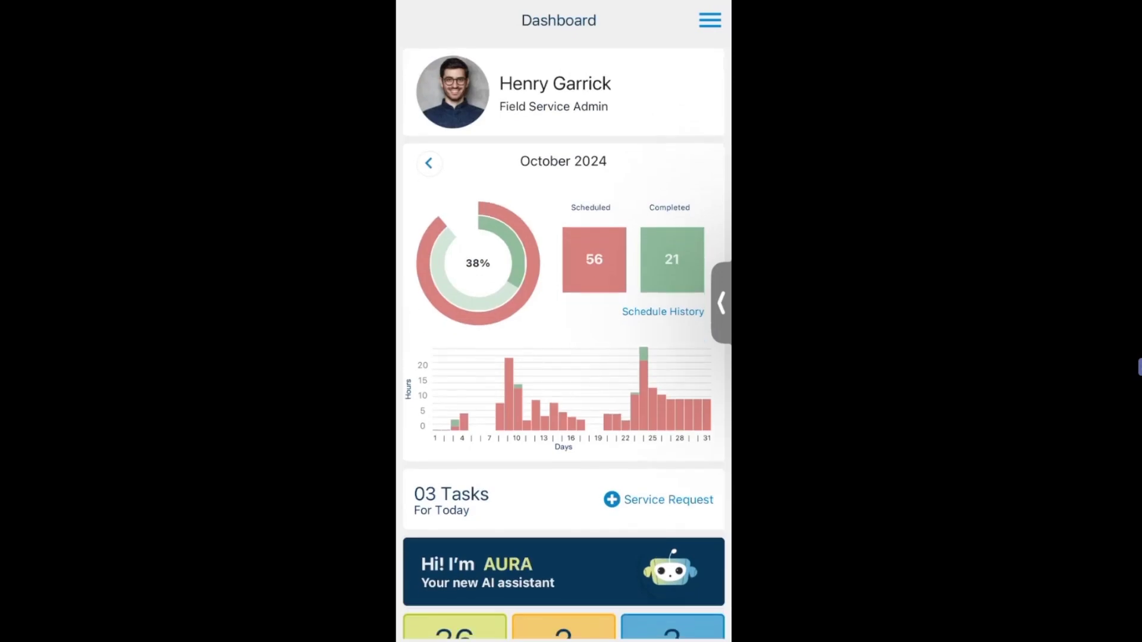
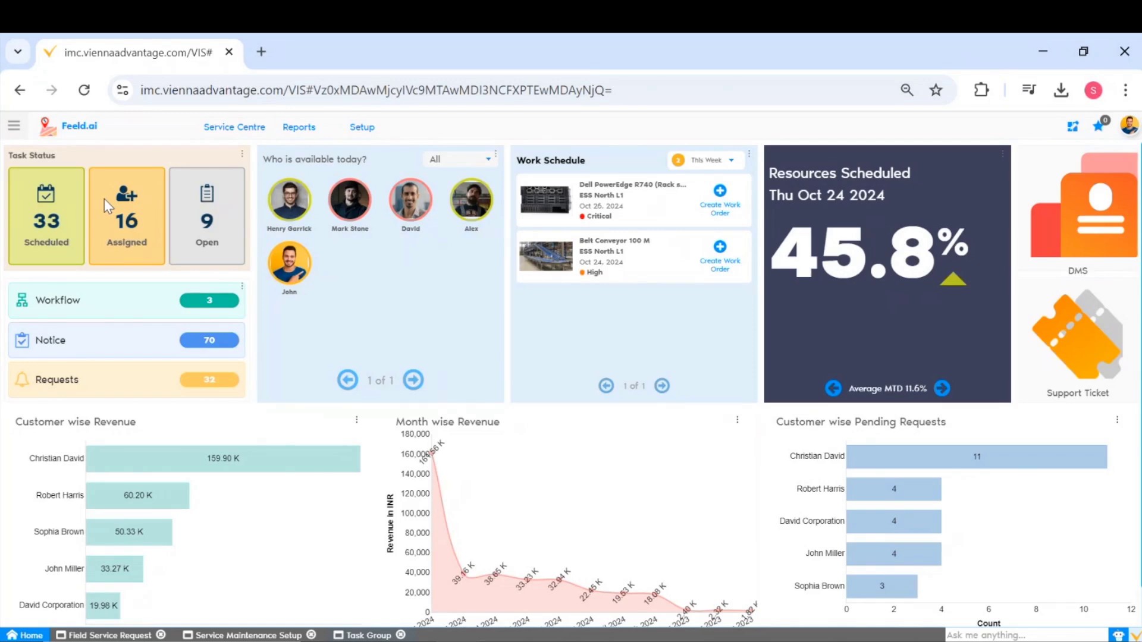
# Switch to the Feeld.ai web application, open the Price Assessment Form and select David Corporation as the customer
pyautogui.click(210, 135)
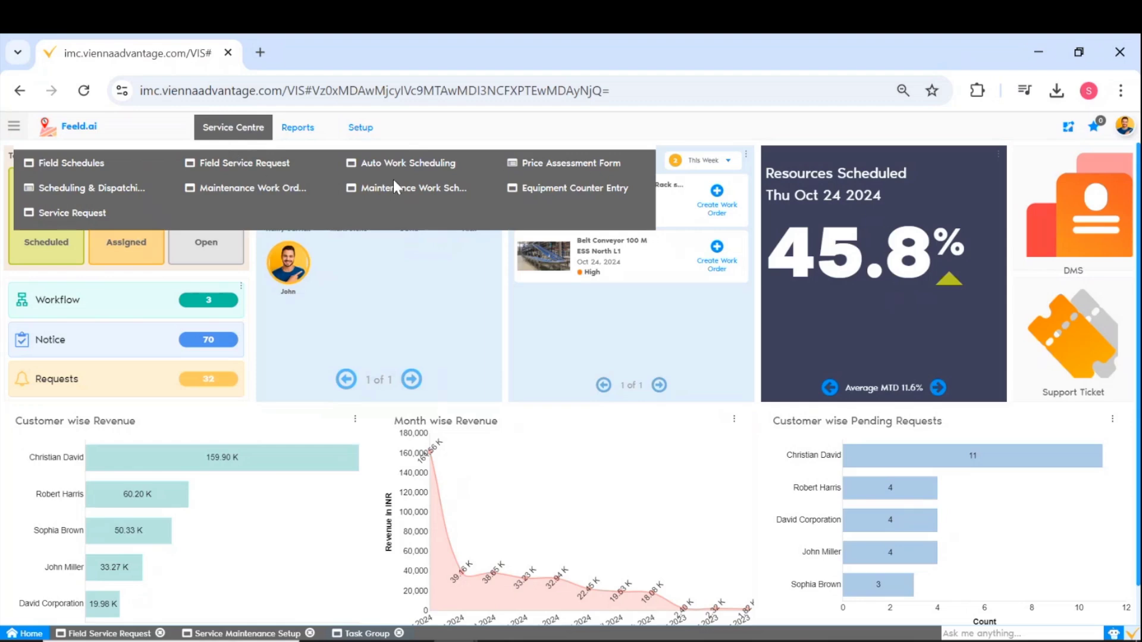
pyautogui.click(582, 175)
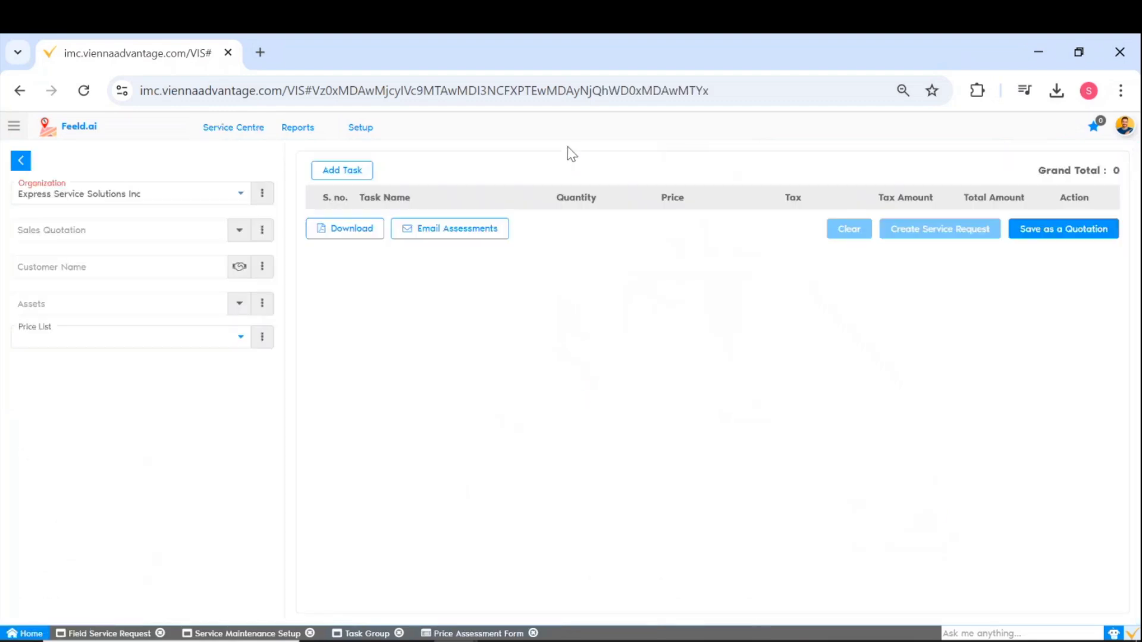
pyautogui.click(103, 269)
pyautogui.write('davi')
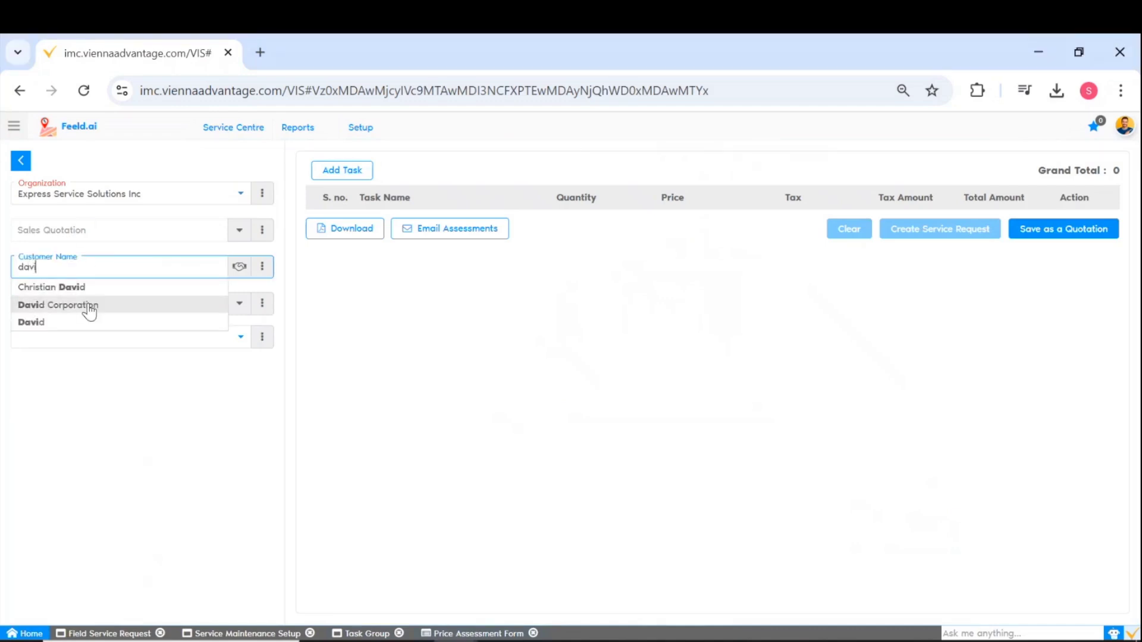
pyautogui.click(89, 310)
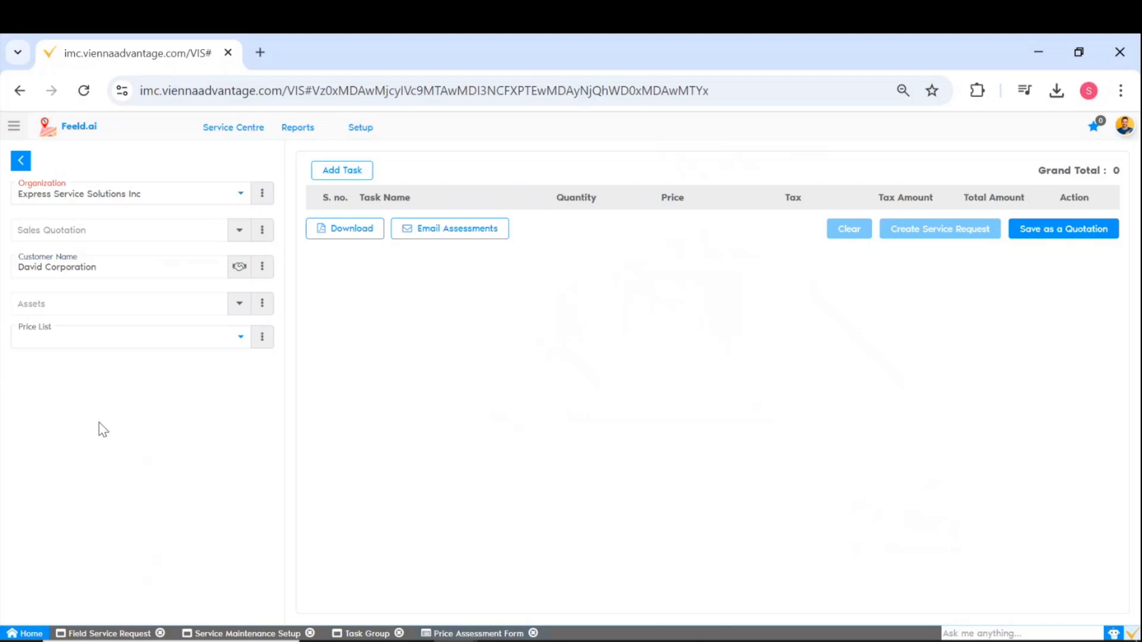
# Add all tasks of the Inspection tasks group, Antenna, Power Supply and Visual Inspection, to the price assessment
pyautogui.click(361, 173)
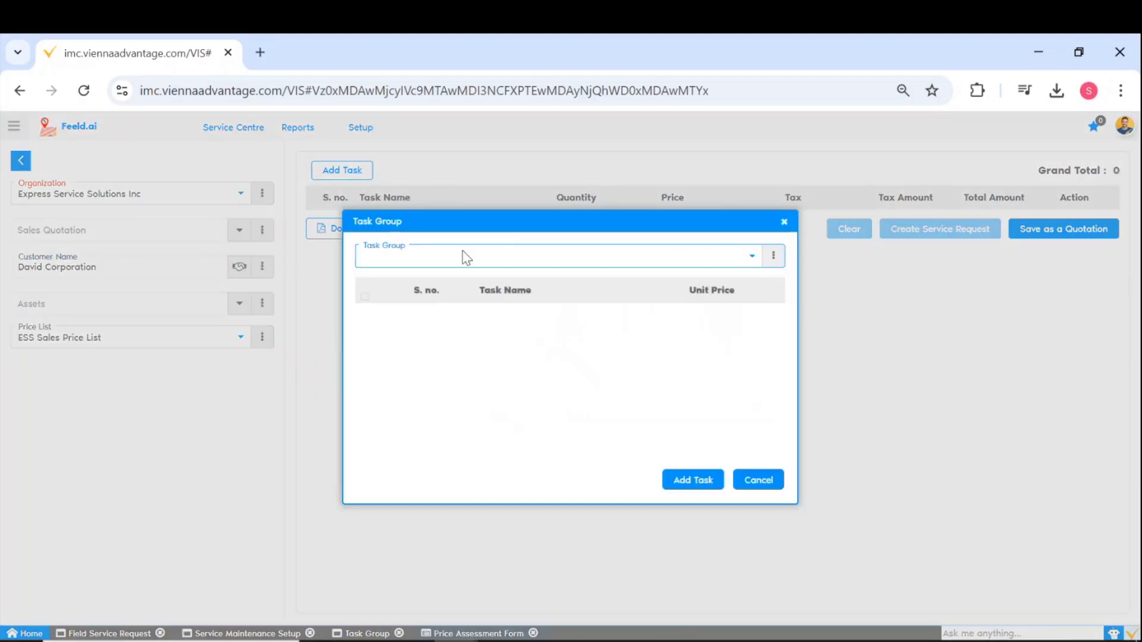
pyautogui.click(462, 251)
pyautogui.click(411, 386)
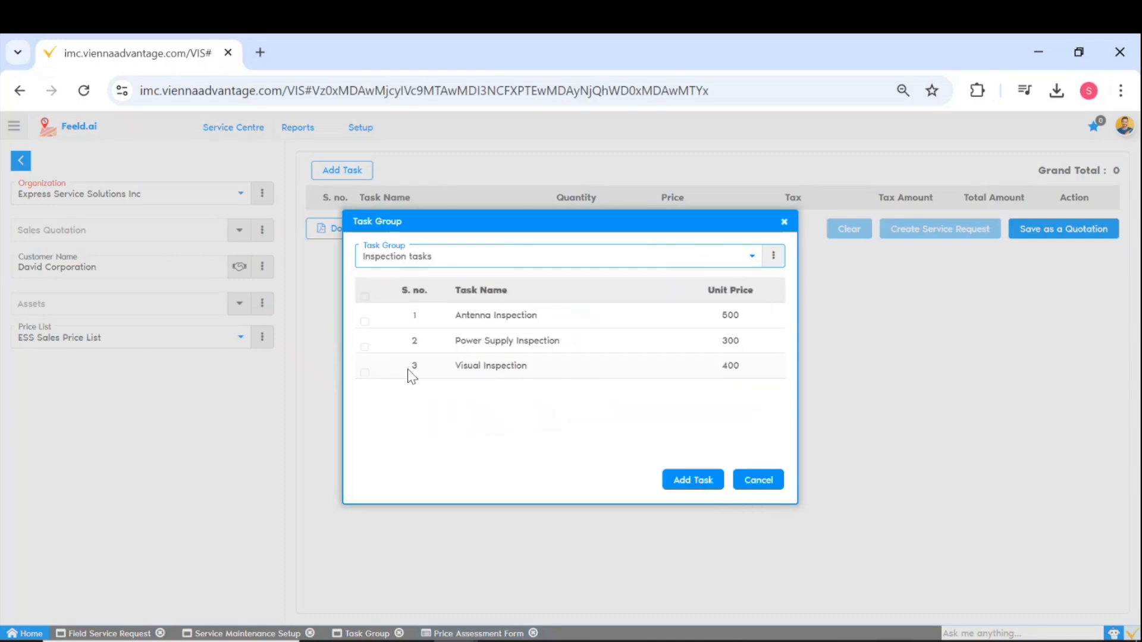
pyautogui.click(364, 297)
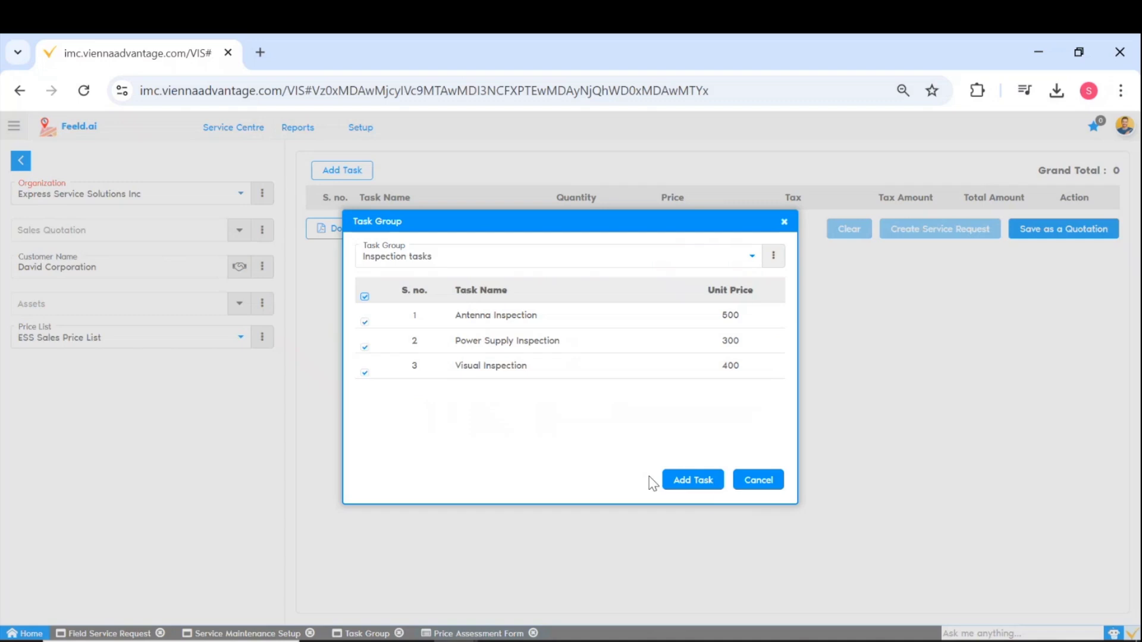
pyautogui.click(693, 485)
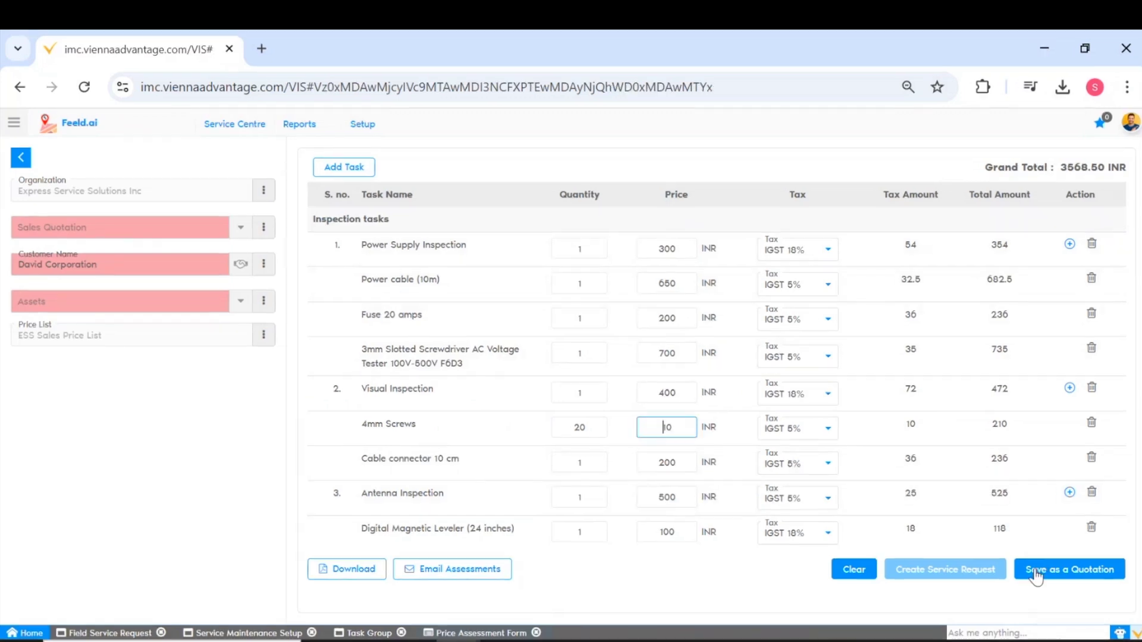
# Start saving the assessment as a Sales Quotation and enter the customer's name as the order reference
pyautogui.click(1036, 571)
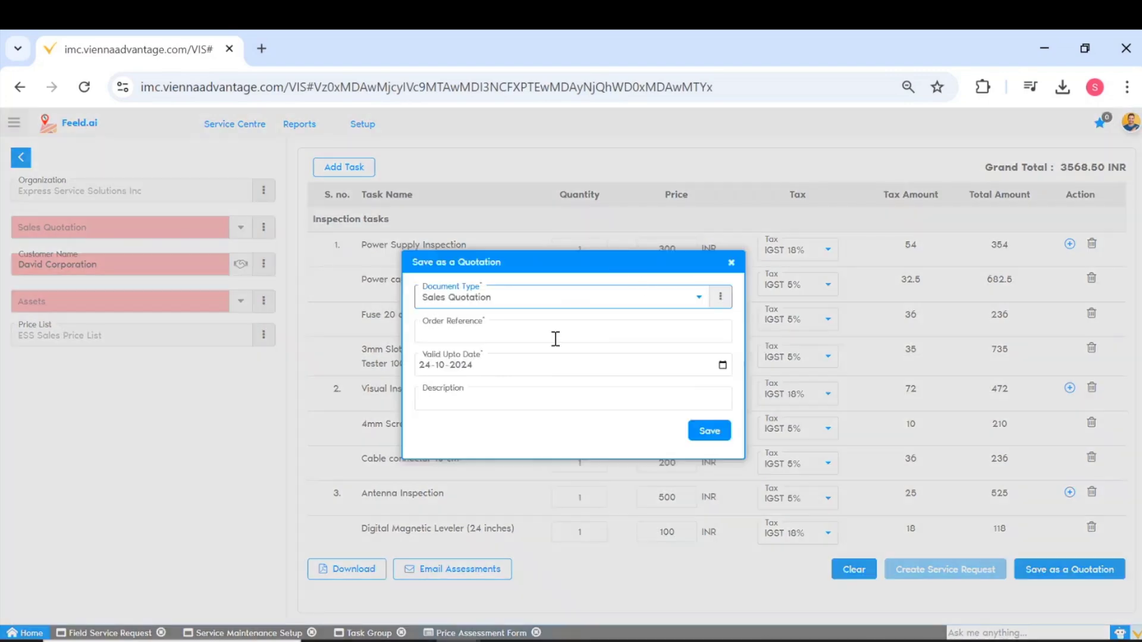
pyautogui.click(555, 337)
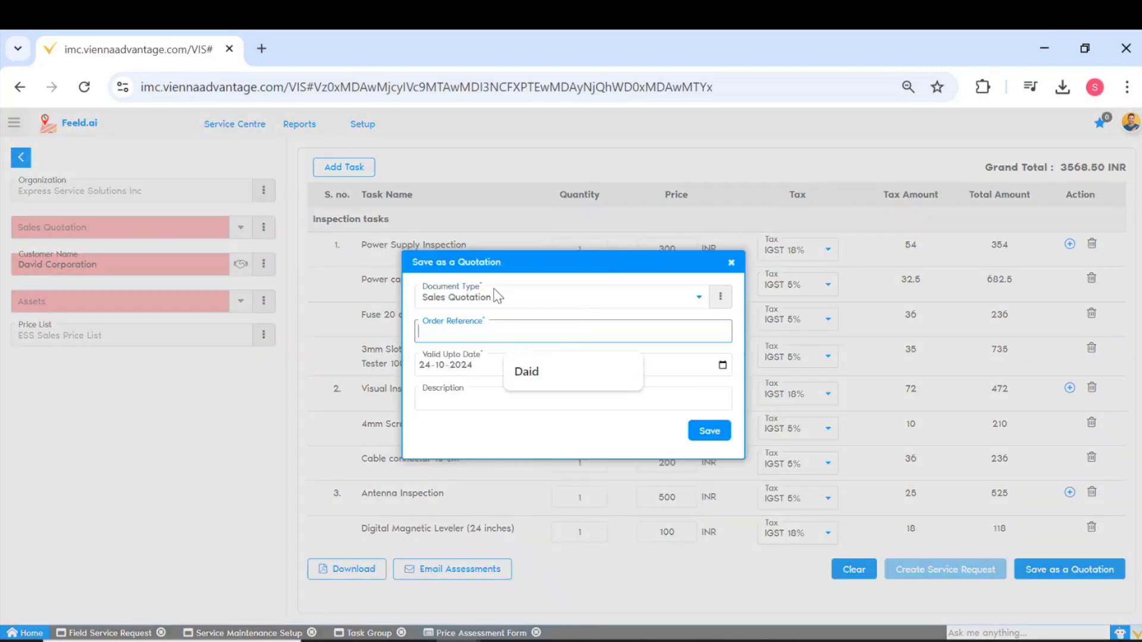
pyautogui.write('David')
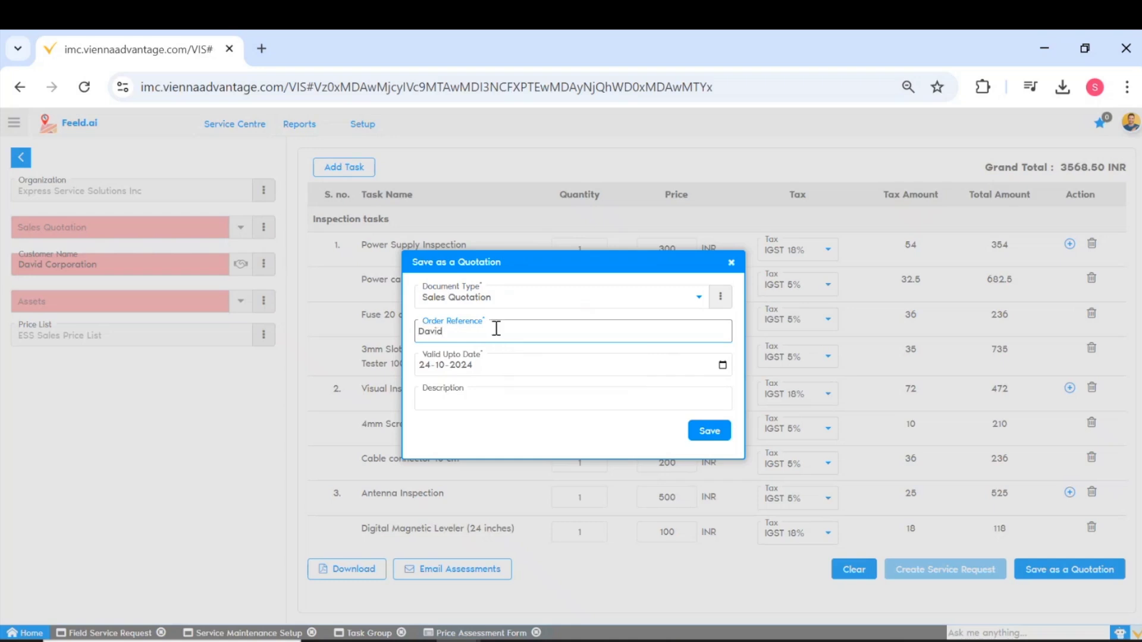
# Describe the quotation with the customer's name followed by "Quotation for inspection", save it and highlight the document number in the confirmation
pyautogui.click(485, 401)
pyautogui.write('David ')
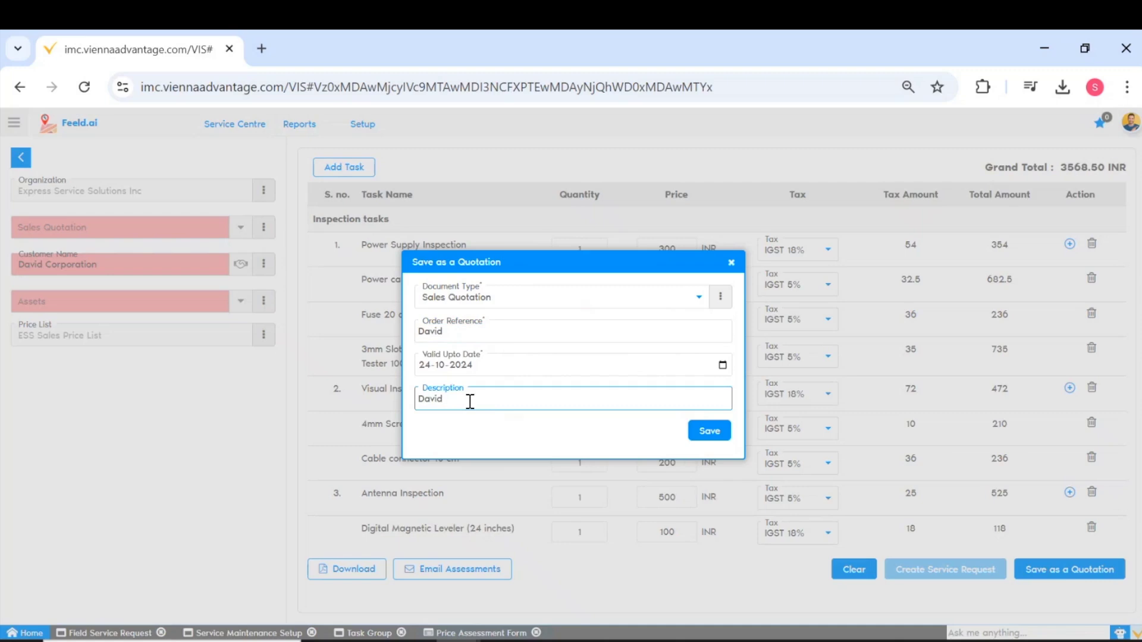
pyautogui.write('Quot')
pyautogui.press('BackSpace')
pyautogui.write('a')
pyautogui.press('BackSpace')
pyautogui.write('tation for inspeci')
pyautogui.press('BackSpace')
pyautogui.write('tion')
pyautogui.click(709, 431)
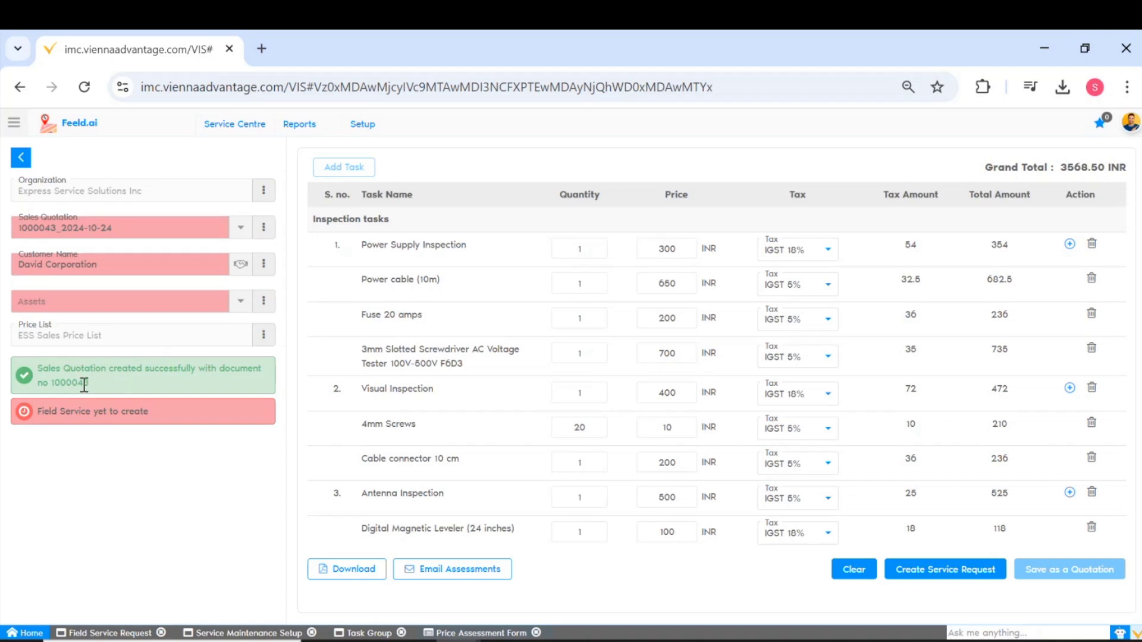
pyautogui.moveTo(88, 384); pyautogui.dragTo(40, 386)
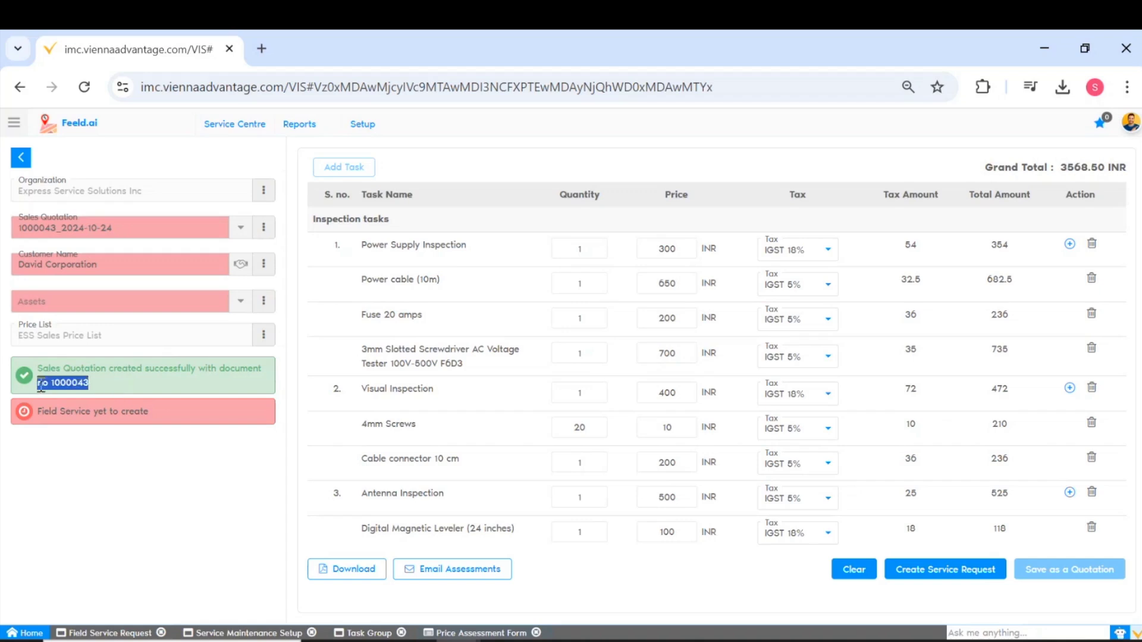
# Create an Inspection Request service request with High priority, problem Preventive Maintenance and the customer's name followed by "for inspection" as description
pyautogui.click(65, 462)
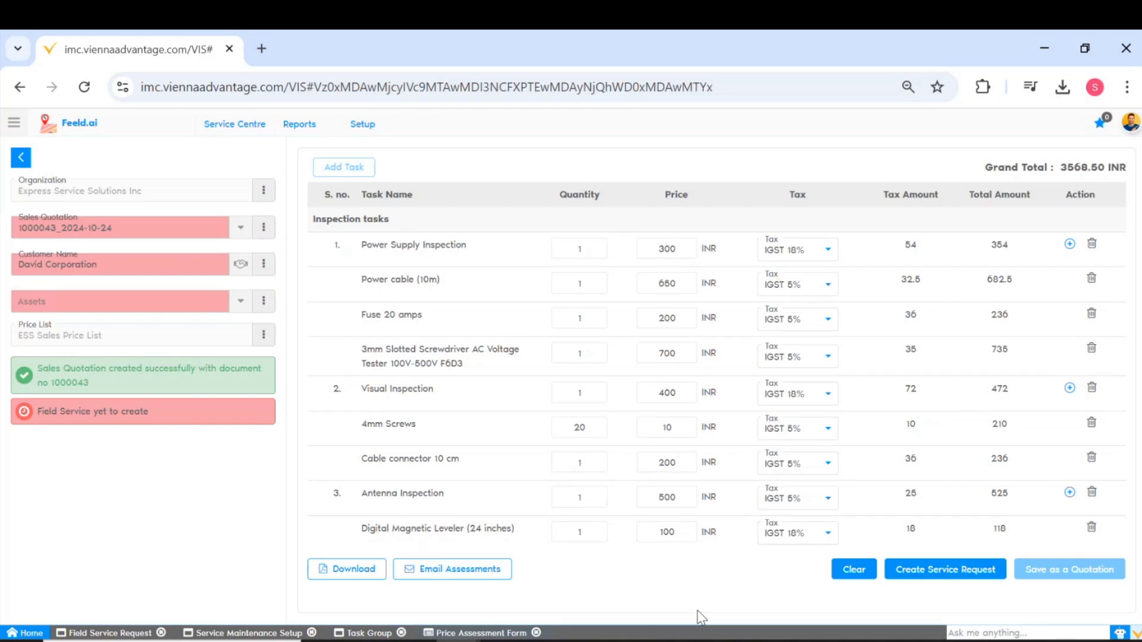
pyautogui.click(903, 585)
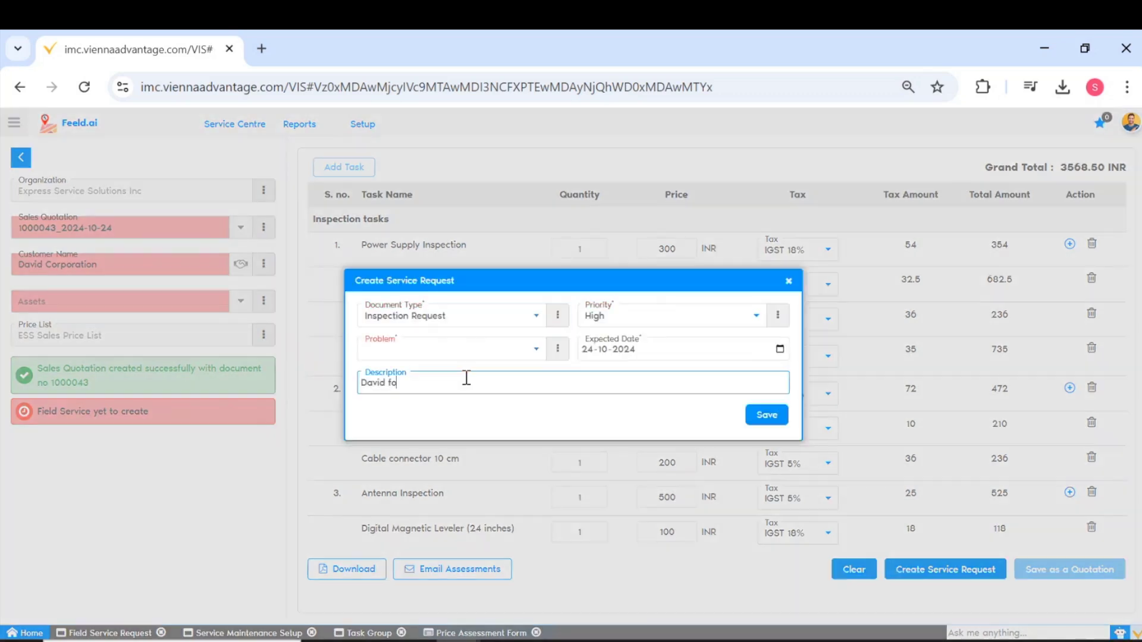
pyautogui.write('r inspection')
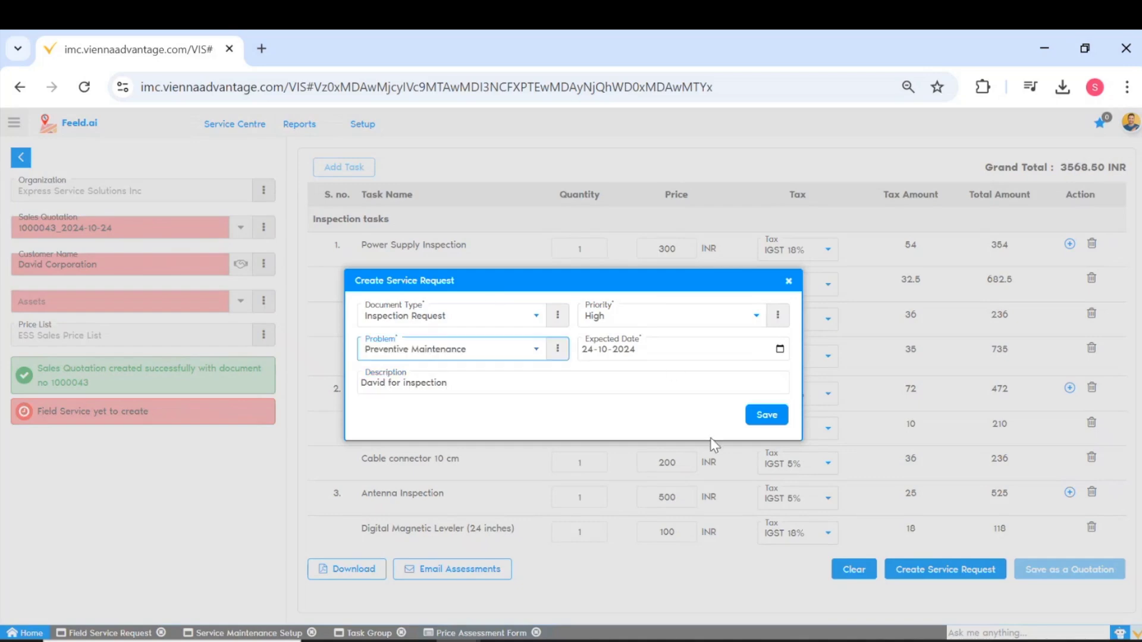
pyautogui.click(774, 416)
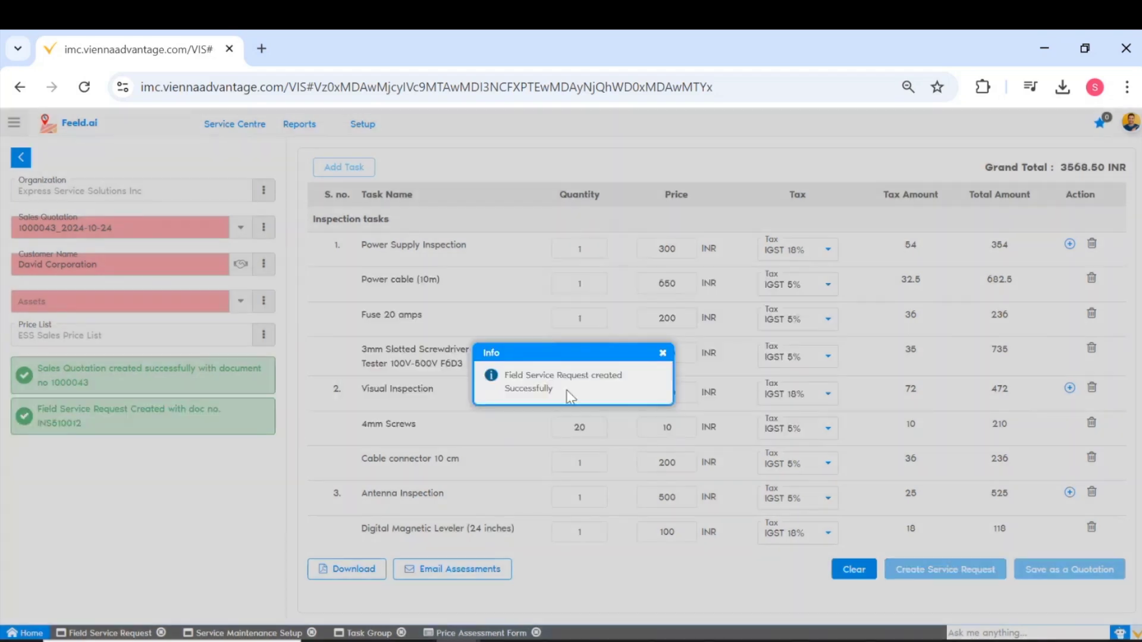
pyautogui.click(662, 353)
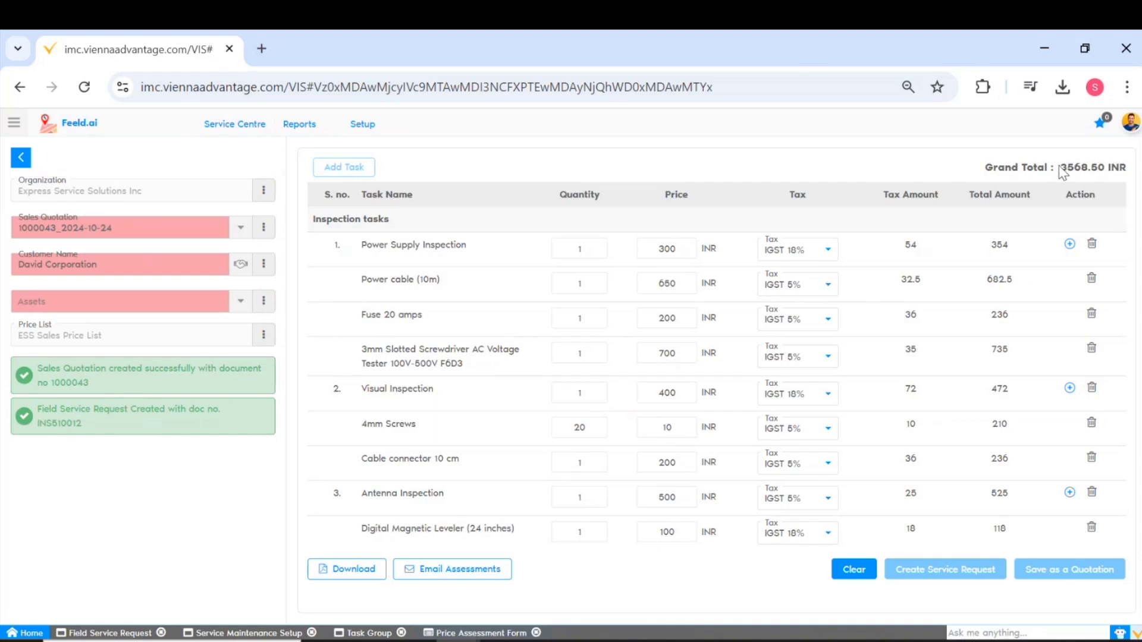
# Highlight the assessment's grand total and download the sales quotation as a PDF
pyautogui.moveTo(984, 168); pyautogui.dragTo(1122, 175)
pyautogui.click(970, 213)
pyautogui.click(308, 572)
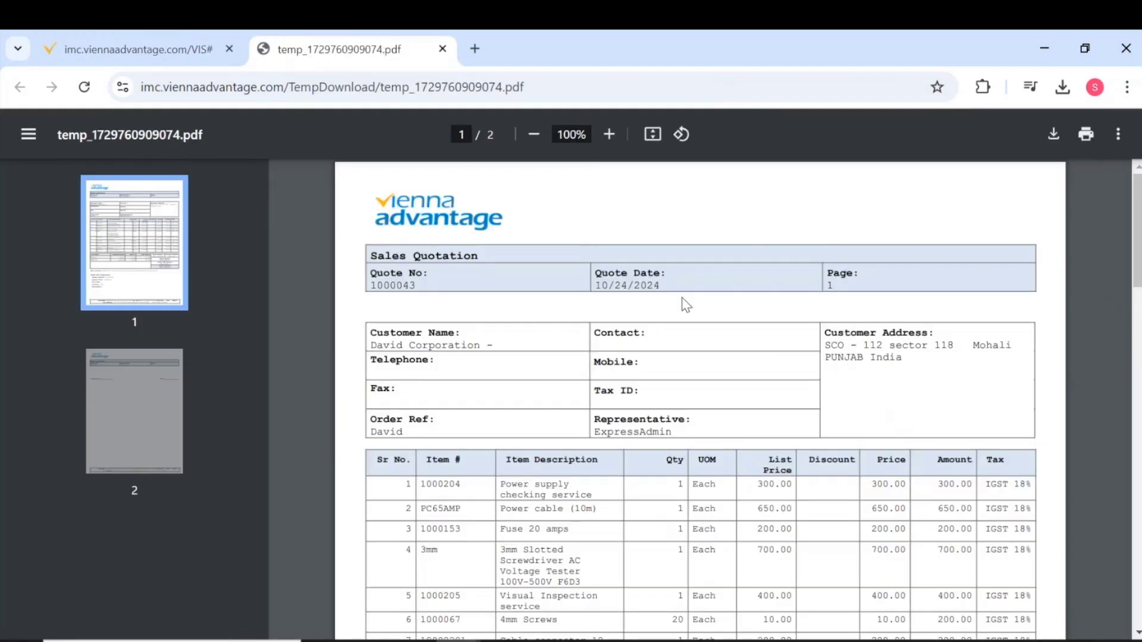
# Examine both pages of the quotation PDF, including the header, item lines, tax amounts, invoice total and payment terms
pyautogui.scroll(-3, 623, 423)
pyautogui.scroll(-4, 663, 409)
pyautogui.scroll(-5, 664, 410)
pyautogui.keyDown('ctrl'); pyautogui.scroll(-4, 614, 396); pyautogui.keyUp('ctrl')
pyautogui.scroll(-5, 659, 405)
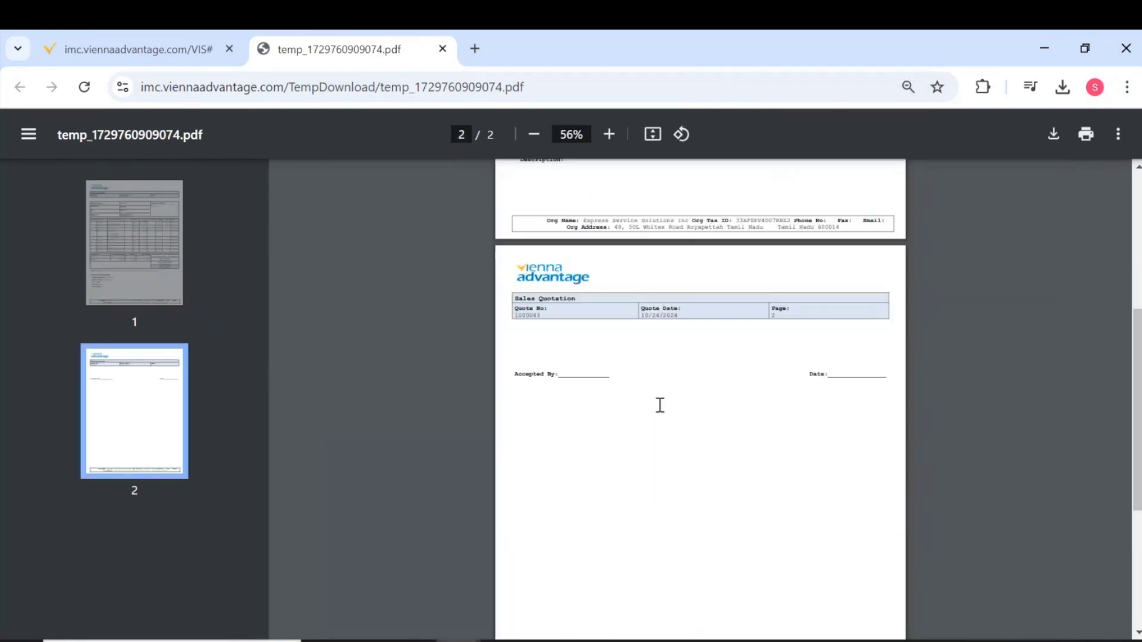
pyautogui.scroll(7, 660, 405)
pyautogui.keyDown('ctrl'); pyautogui.scroll(2, 704, 350); pyautogui.keyUp('ctrl')
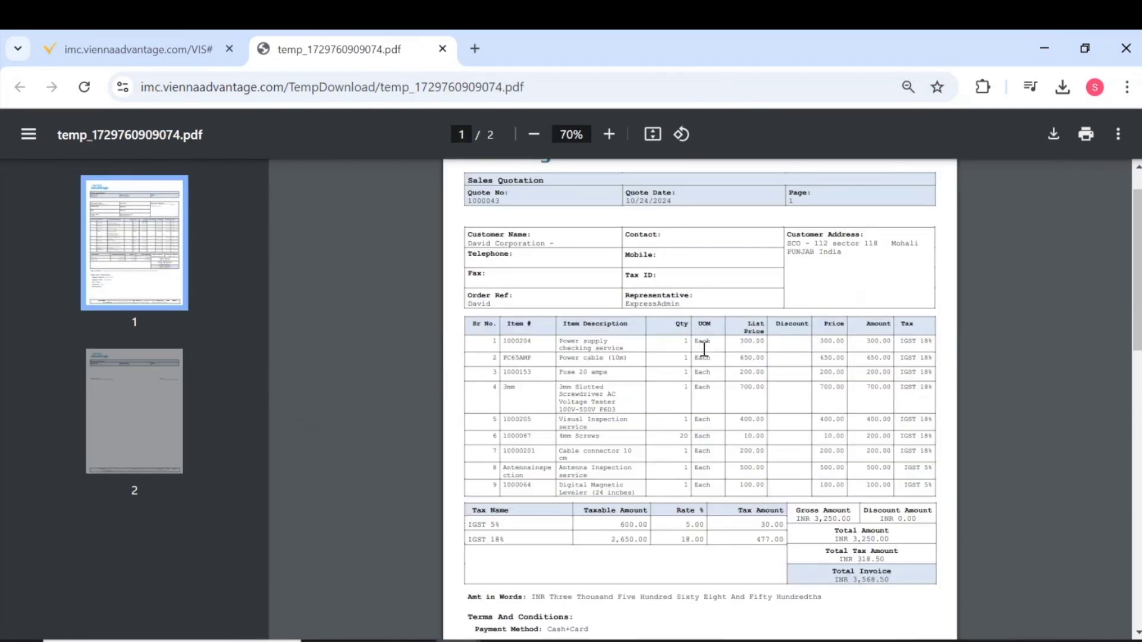
pyautogui.keyDown('ctrl'); pyautogui.scroll(1, 704, 349); pyautogui.keyUp('ctrl')
pyautogui.scroll(-3, 703, 357)
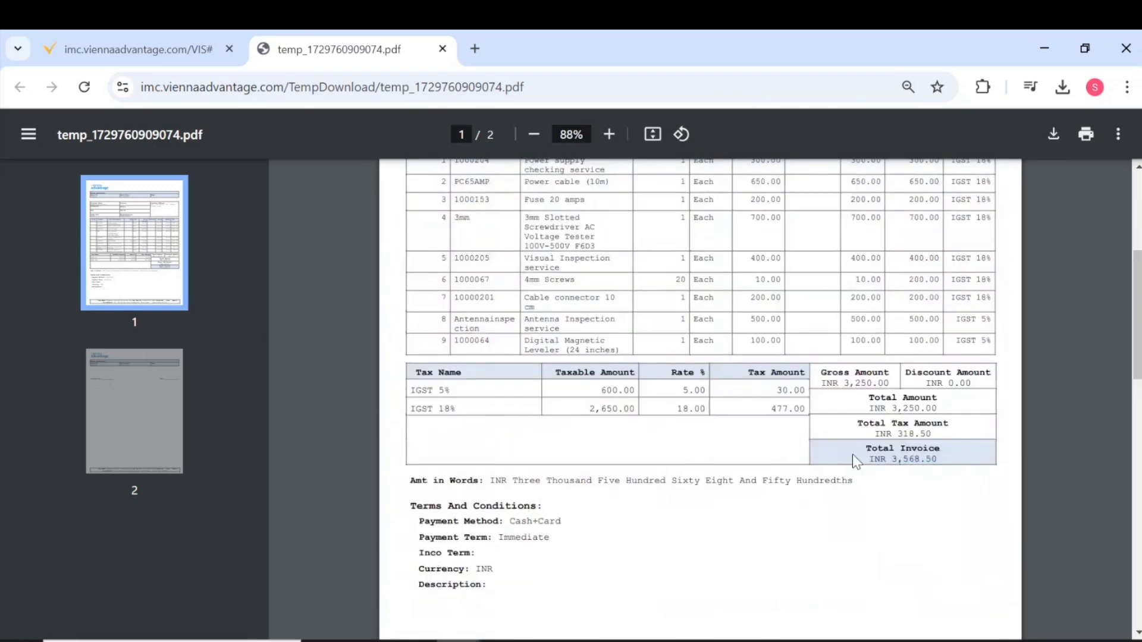
pyautogui.scroll(5, 562, 500)
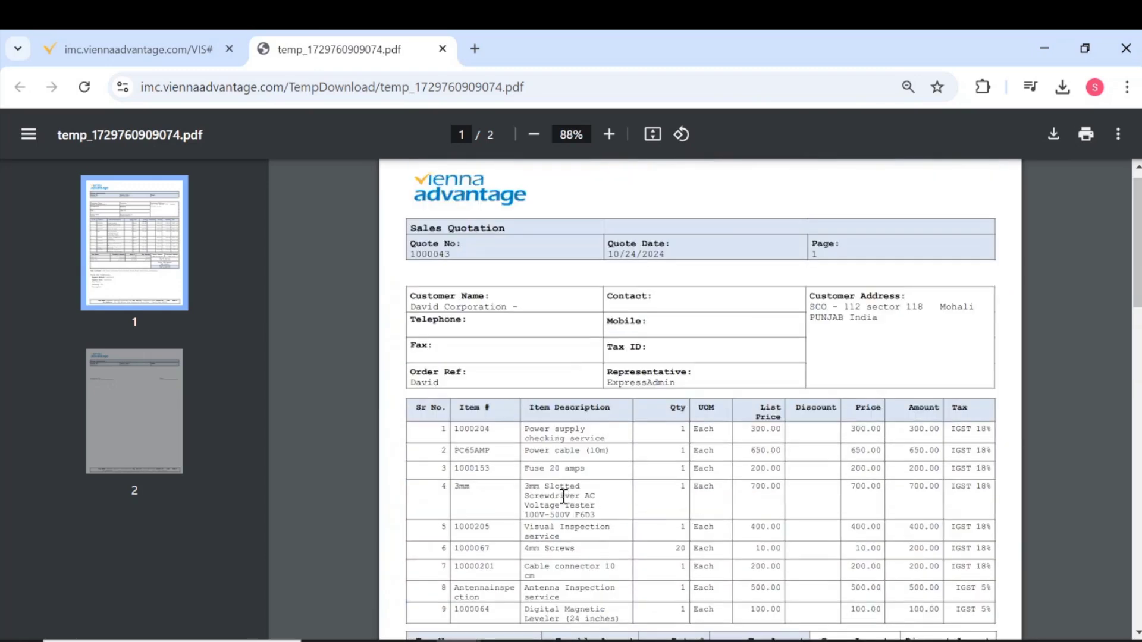
pyautogui.scroll(1, 564, 496)
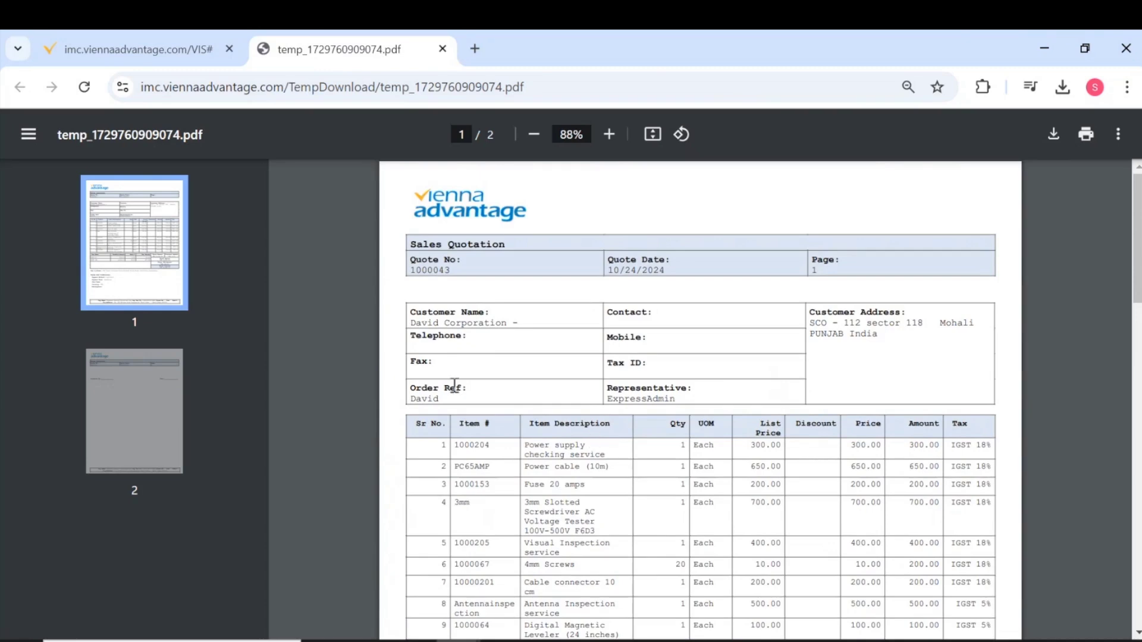
# Return to the Feeld.ai tab, open Field Schedules and view the tasks of the completed High-priority Cisco 4331 Router schedule
pyautogui.click(180, 39)
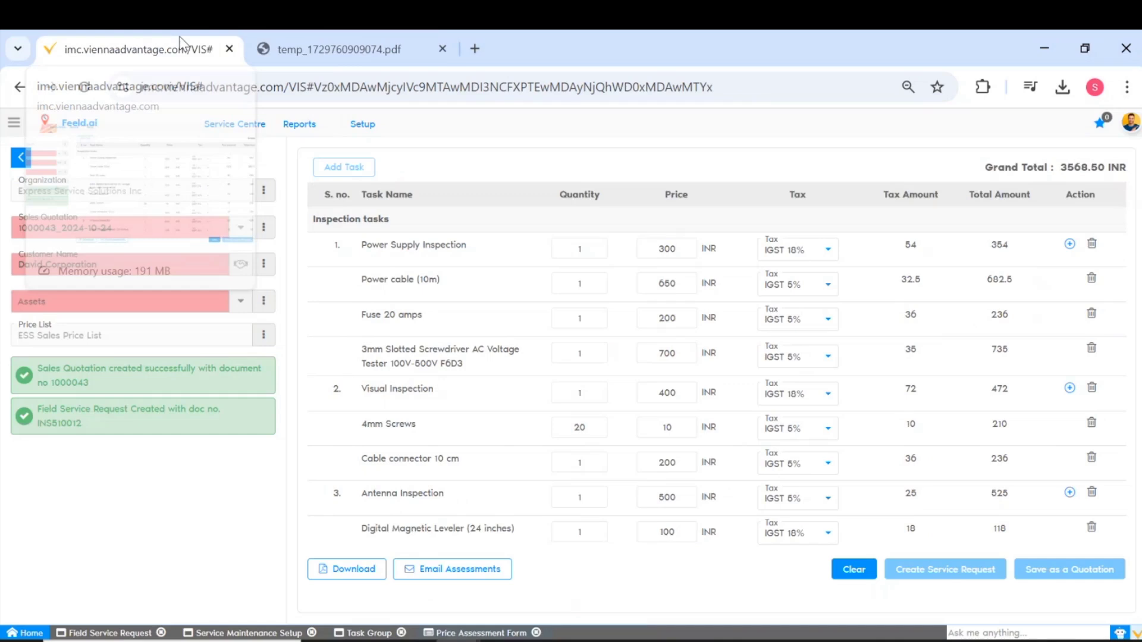
pyautogui.click(234, 124)
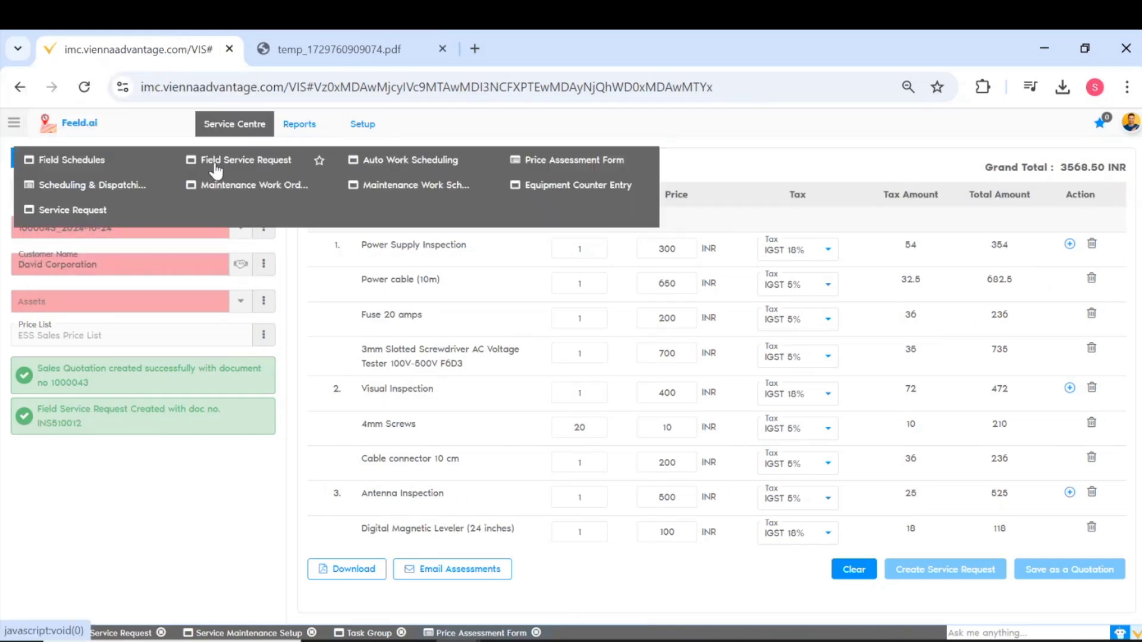
pyautogui.click(77, 161)
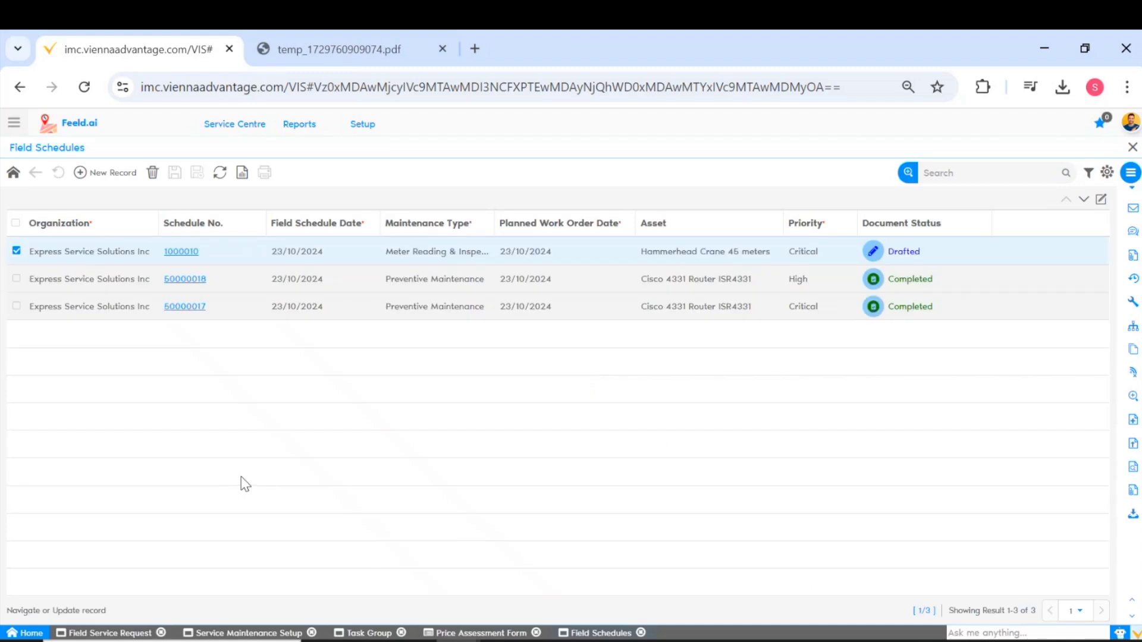
pyautogui.click(196, 279)
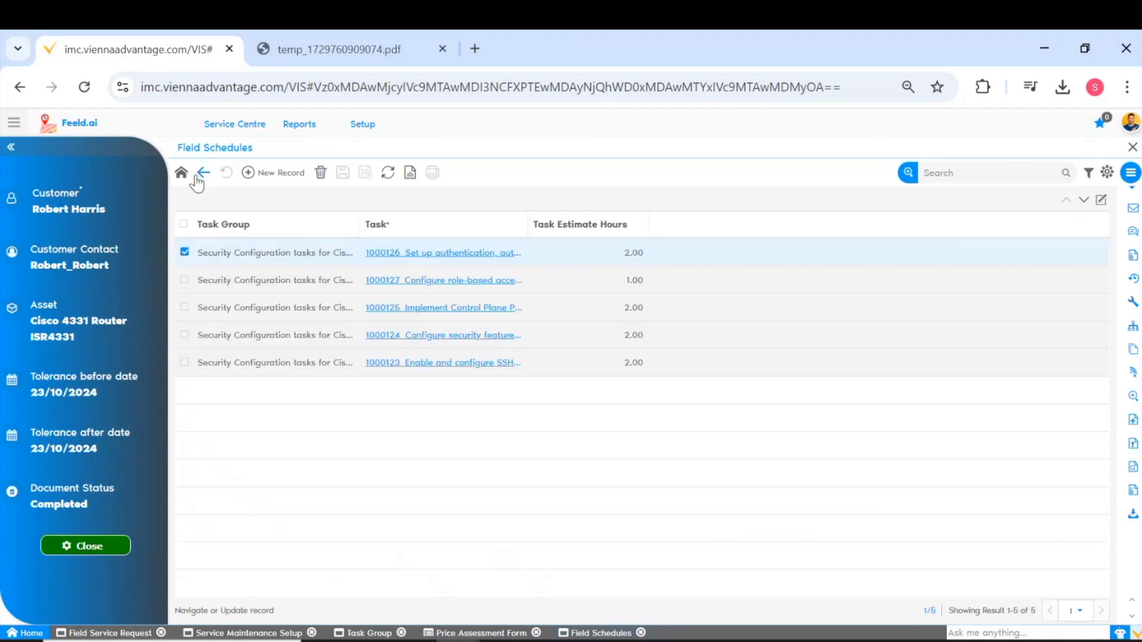
pyautogui.click(201, 175)
# Open the Strategy Based record in Auto Work Scheduling and view the calendar of its Schedule End Date
pyautogui.moveTo(258, 132)
pyautogui.click(391, 160)
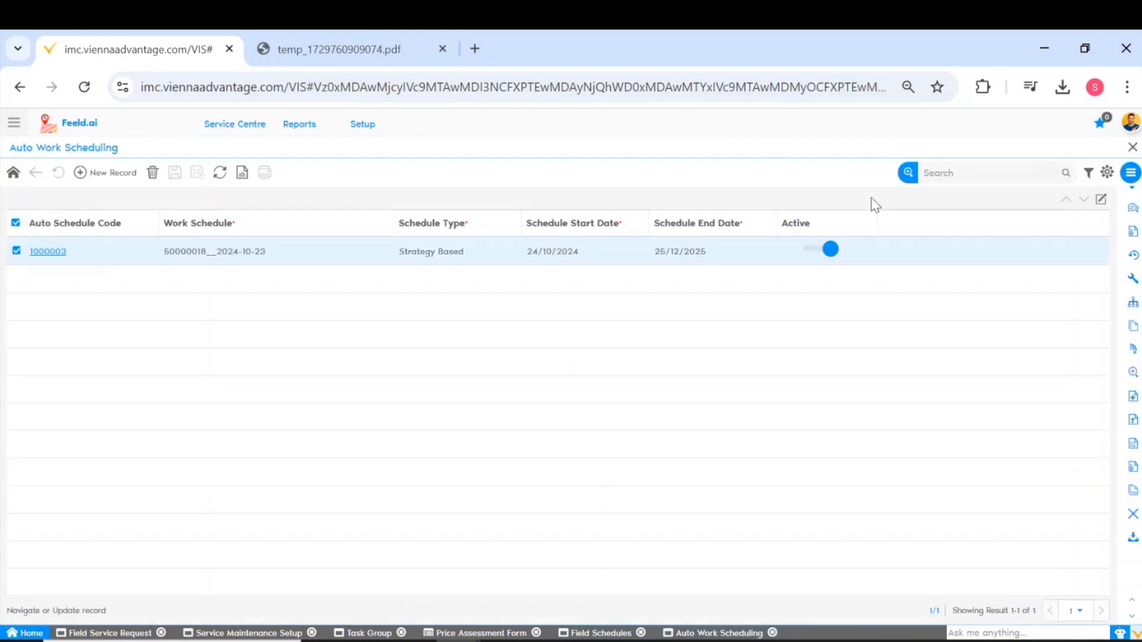
pyautogui.click(1101, 199)
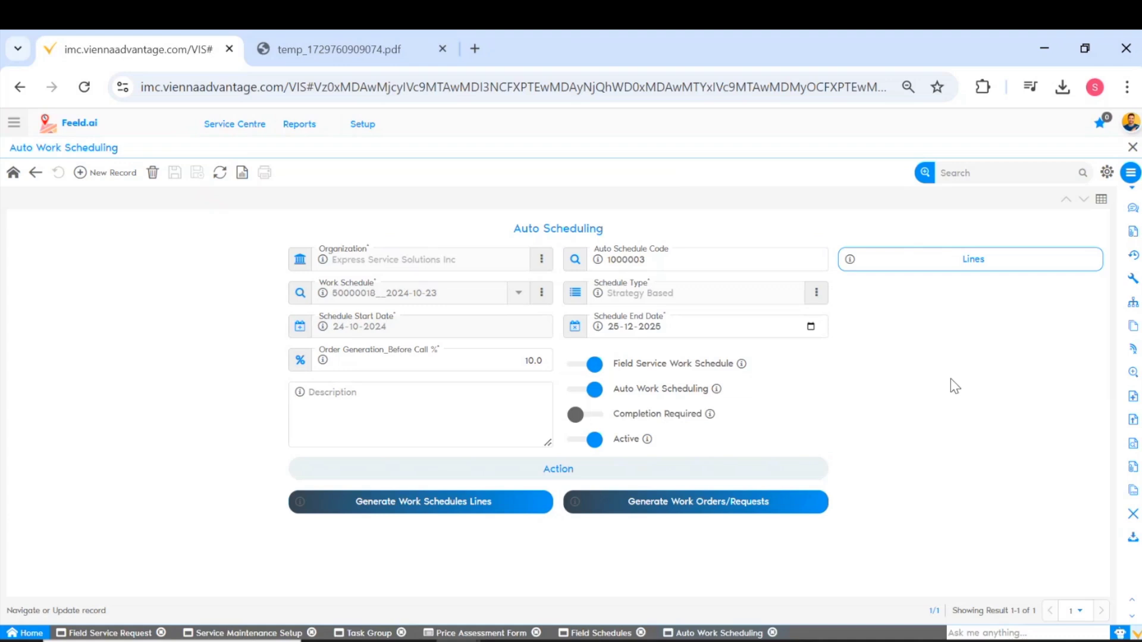
pyautogui.click(811, 327)
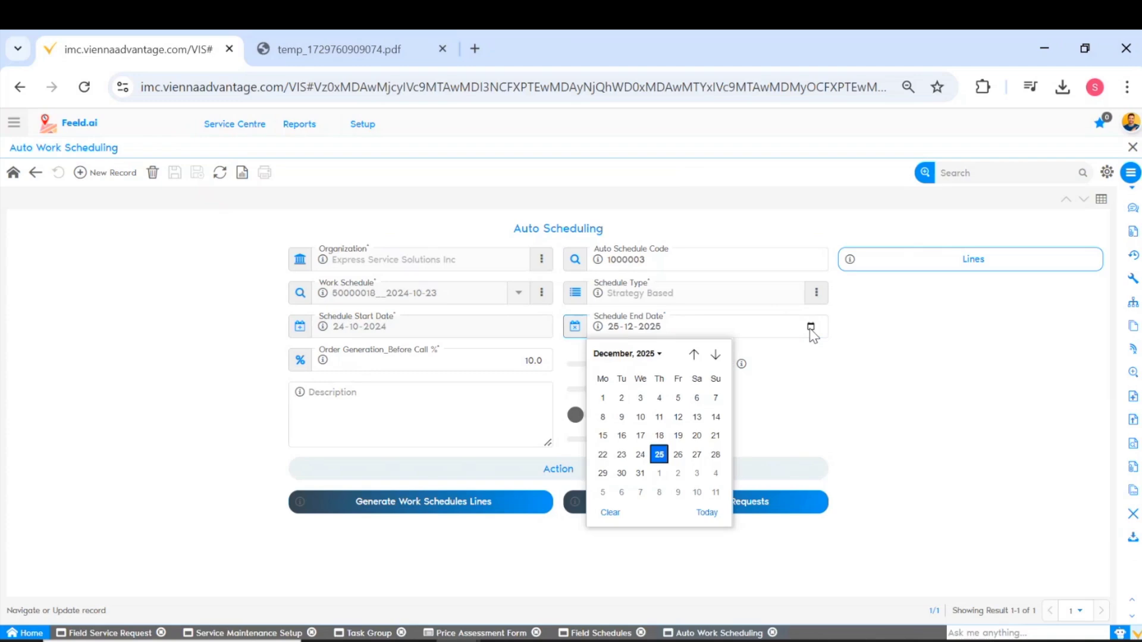
pyautogui.click(834, 410)
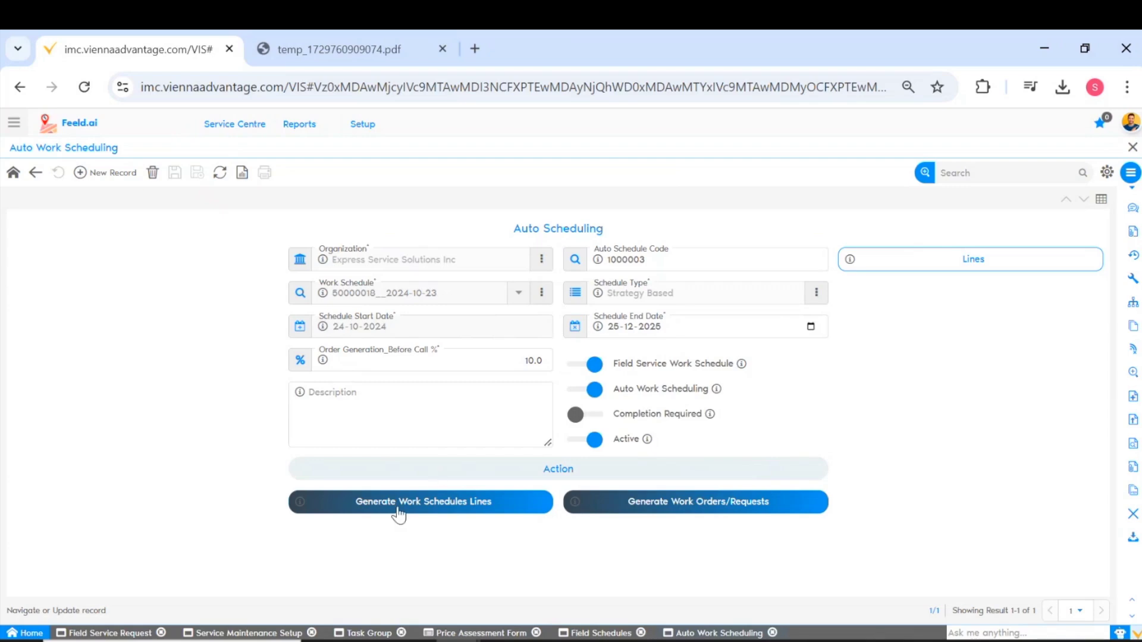
# Check the field request dates in the auto schedule's lines and return to the schedule record
pyautogui.click(988, 260)
pyautogui.click(140, 225)
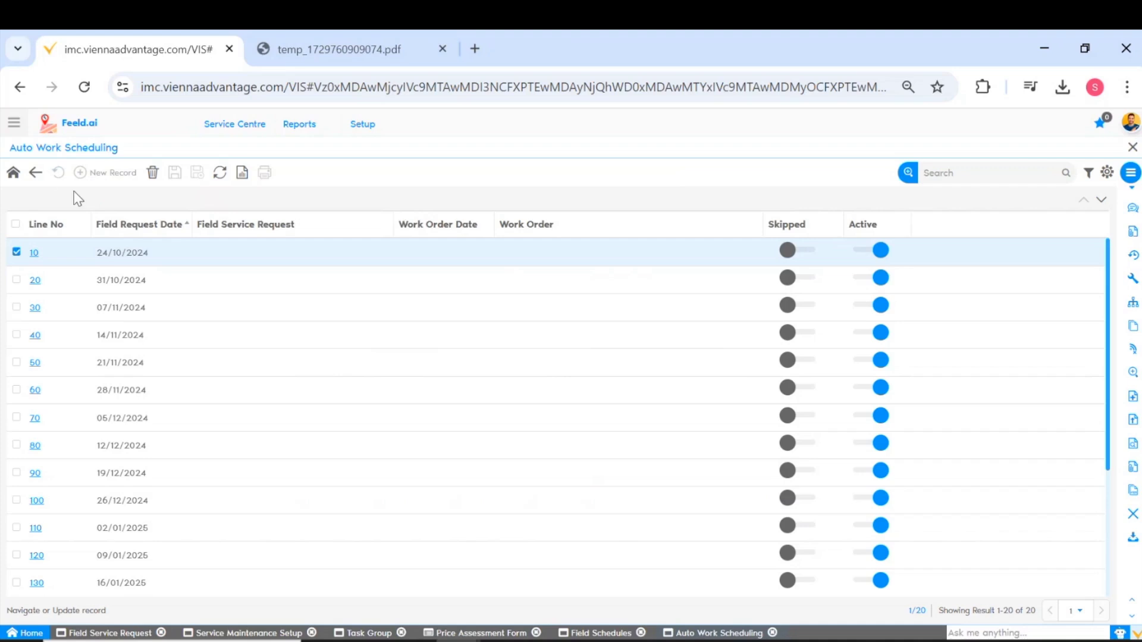
pyautogui.click(36, 174)
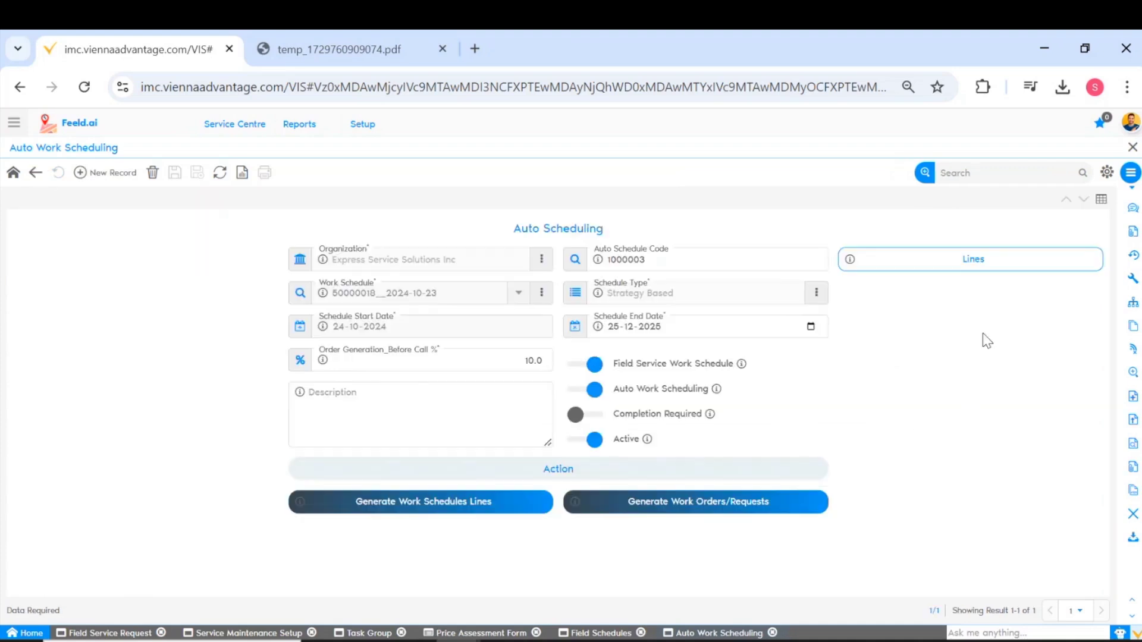
pyautogui.click(972, 261)
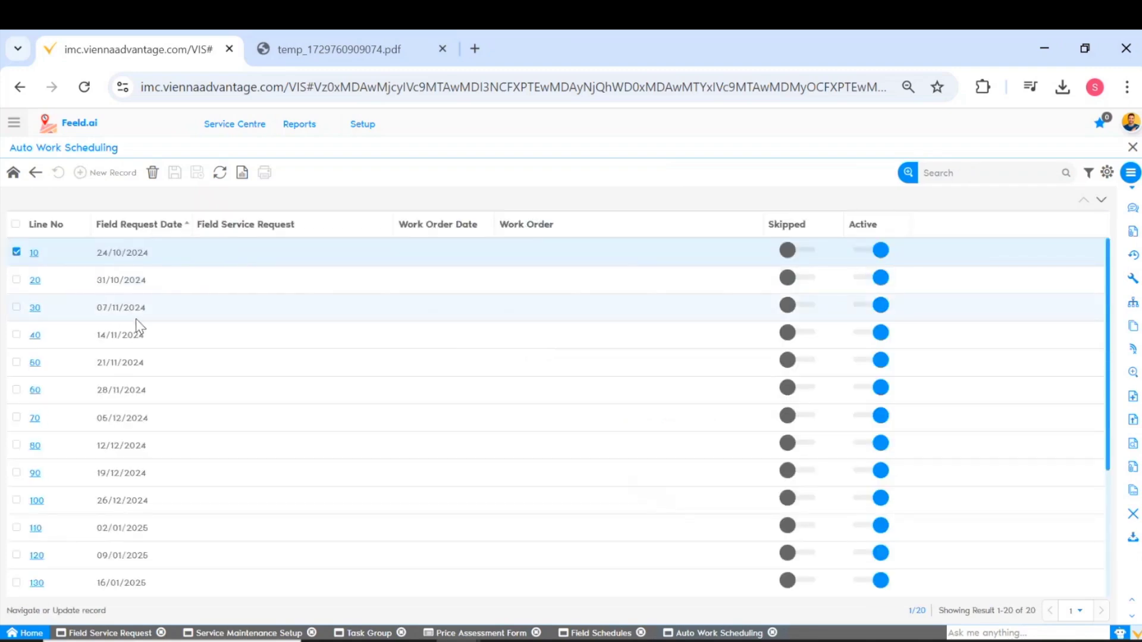
pyautogui.click(35, 174)
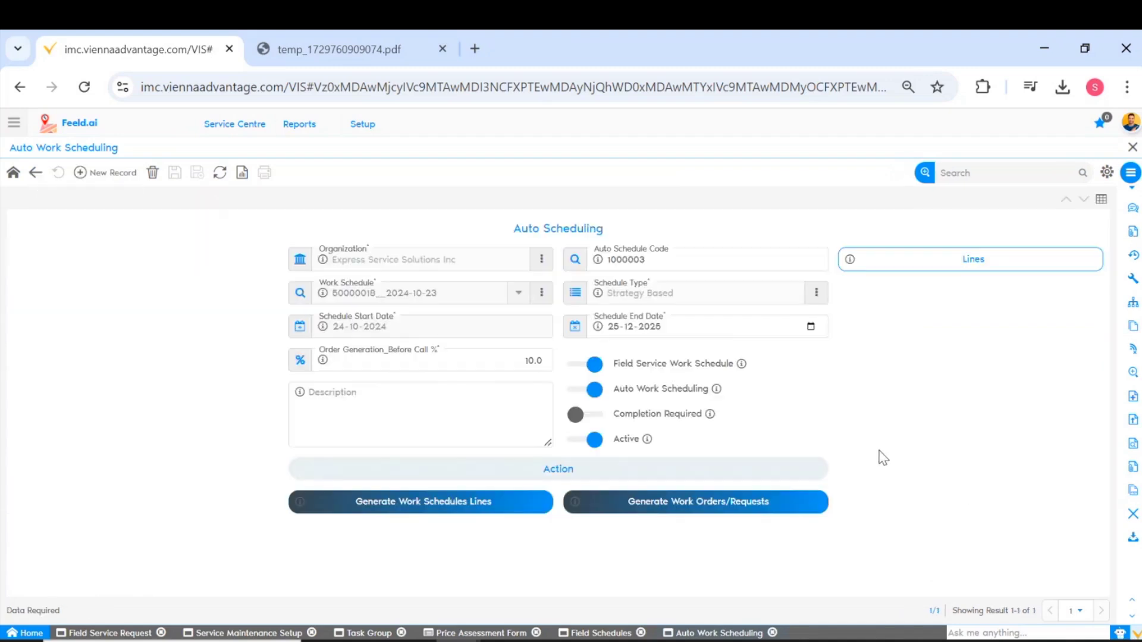
# Look over the available reports and examine the Resource Utilization - Manhours chart on the Field Service Request dashboard
pyautogui.moveTo(263, 119)
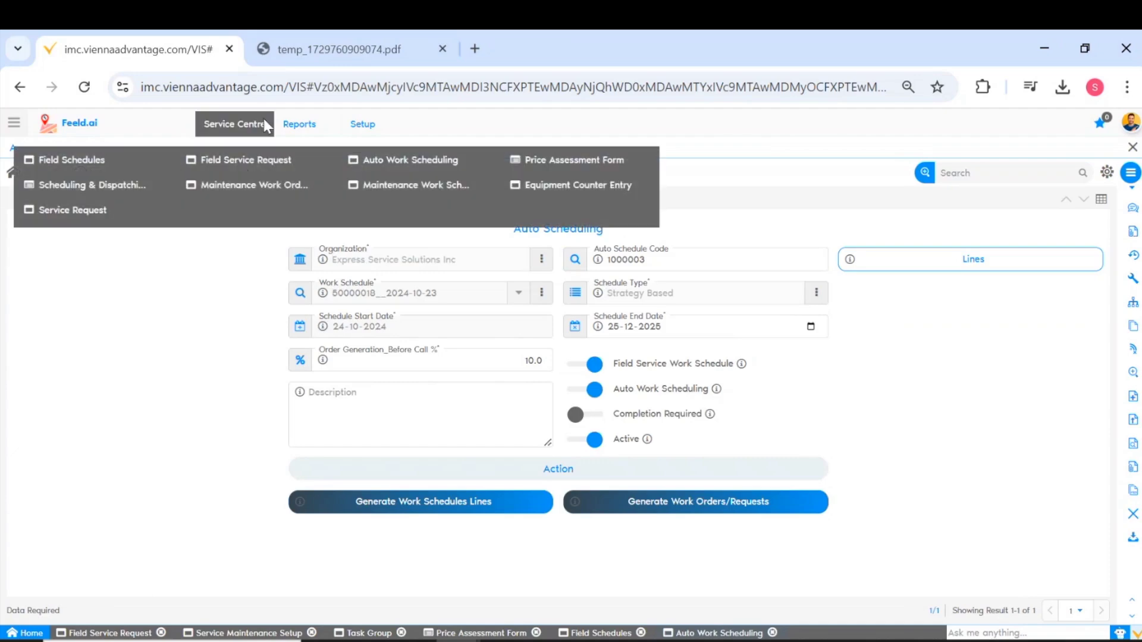
pyautogui.moveTo(299, 124)
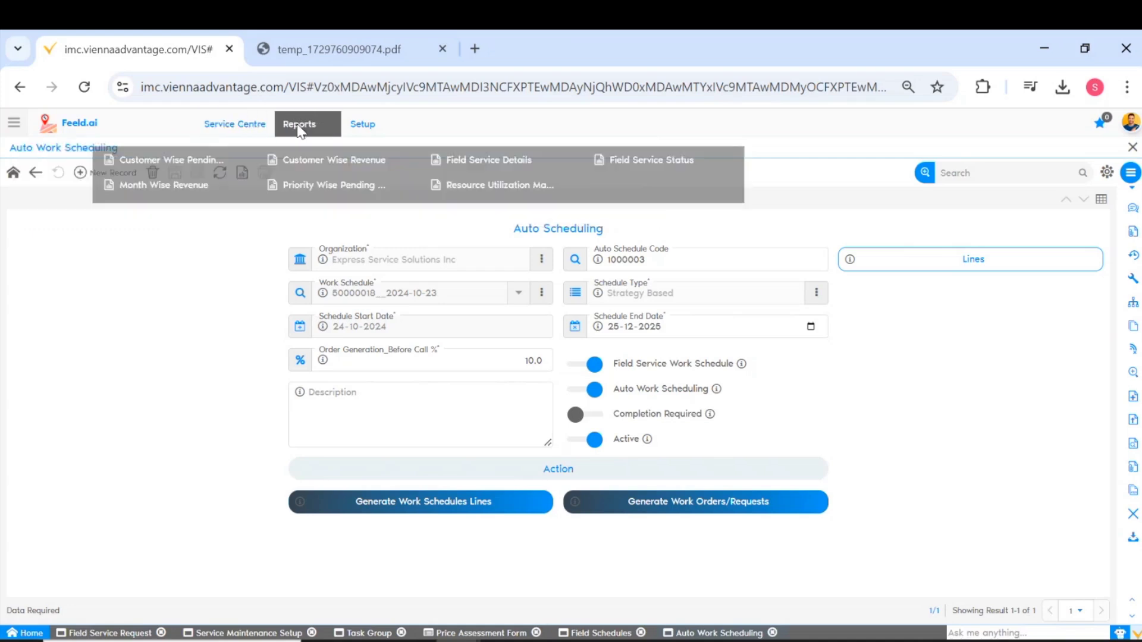
pyautogui.click(429, 184)
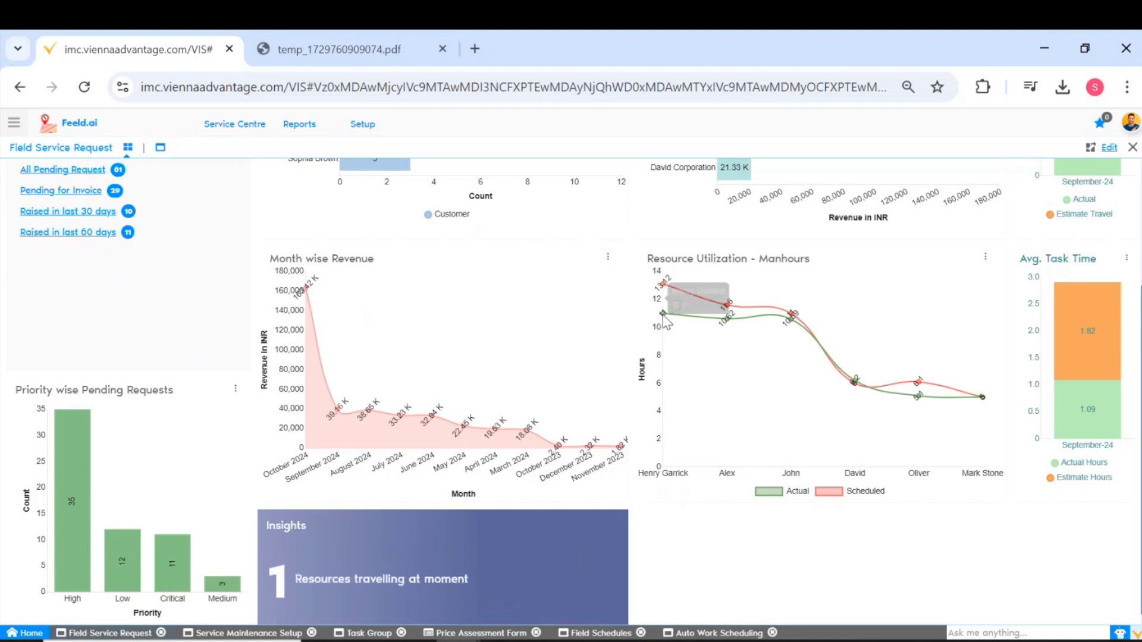
pyautogui.moveTo(664, 314)
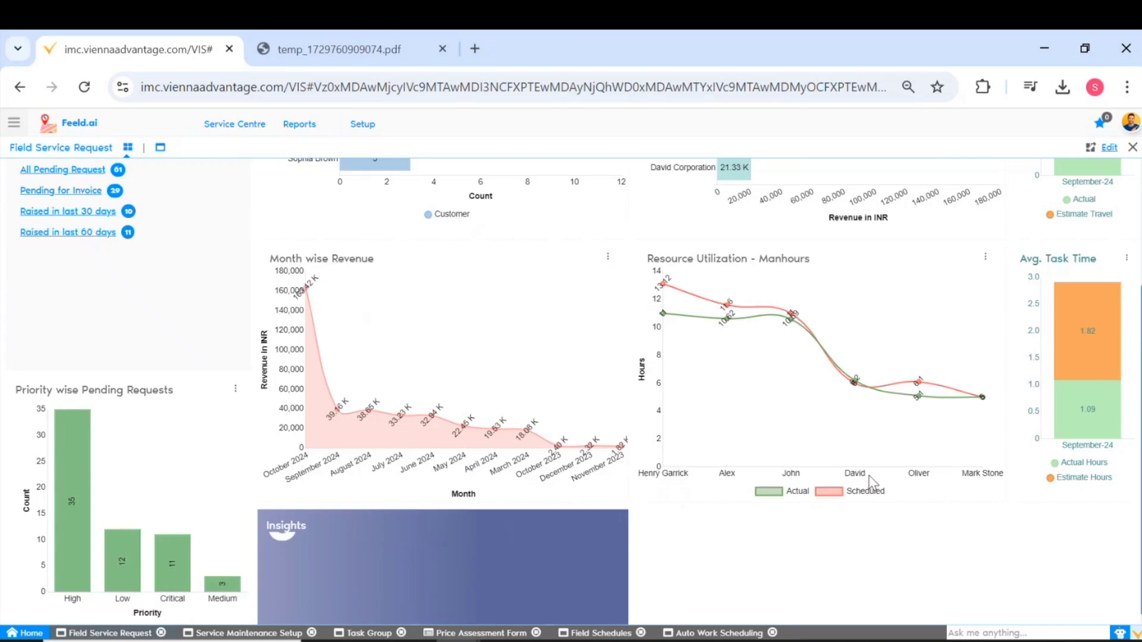
pyautogui.scroll(2, 872, 483)
pyautogui.scroll(2, 872, 483)
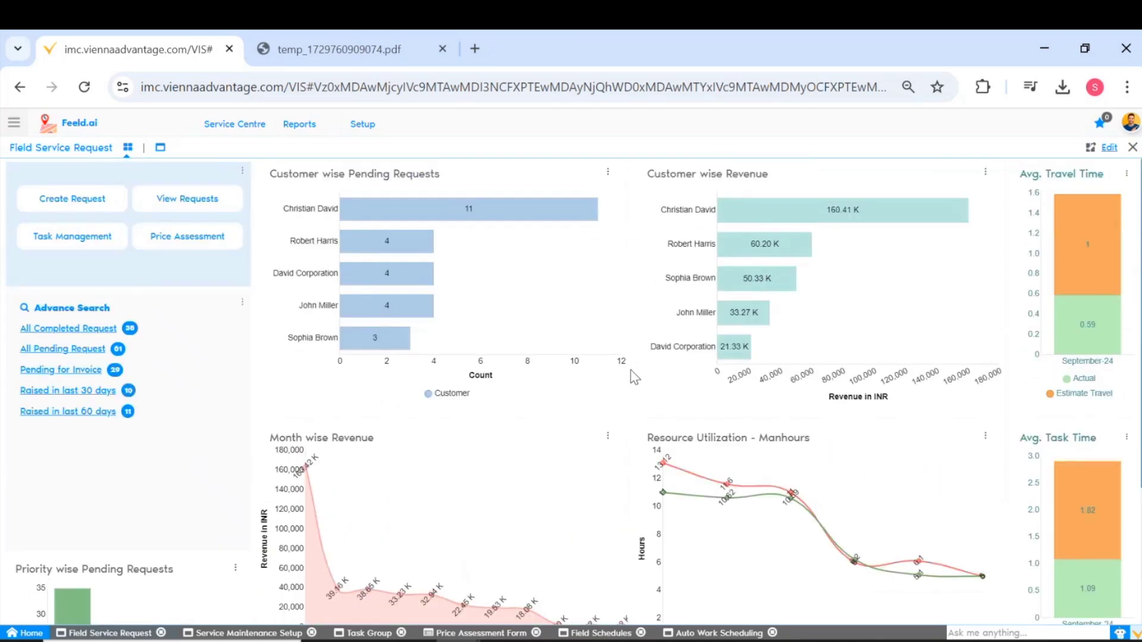
# Open the Equipment Master dashboard and examine its charts on customer-wise assets, ownership, guarantee status and equipment category
pyautogui.moveTo(362, 124)
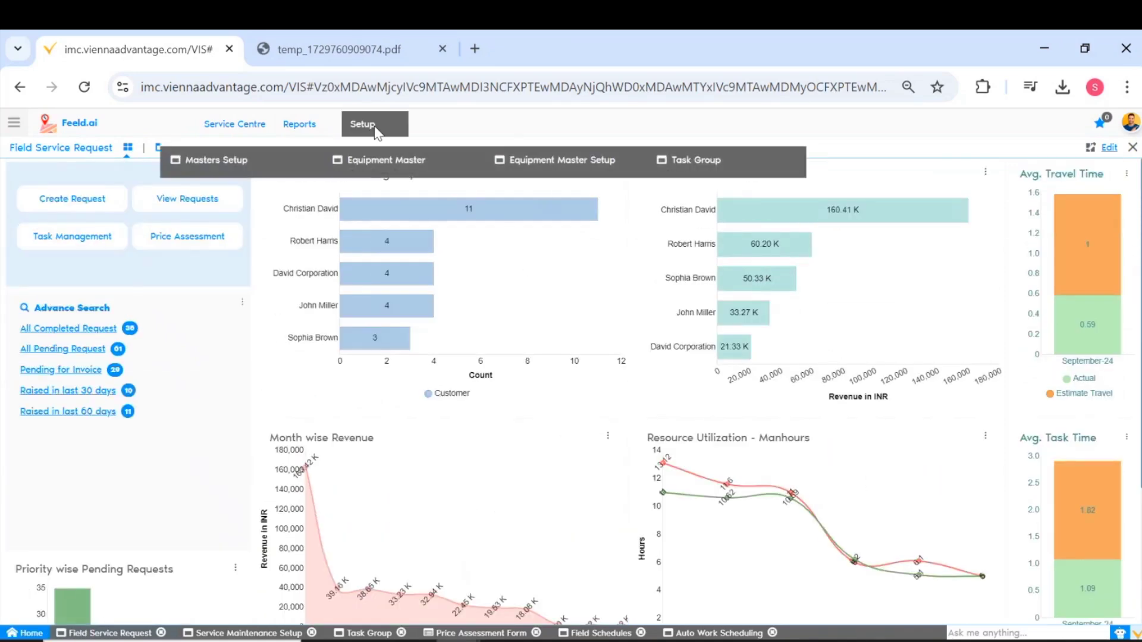
pyautogui.click(365, 160)
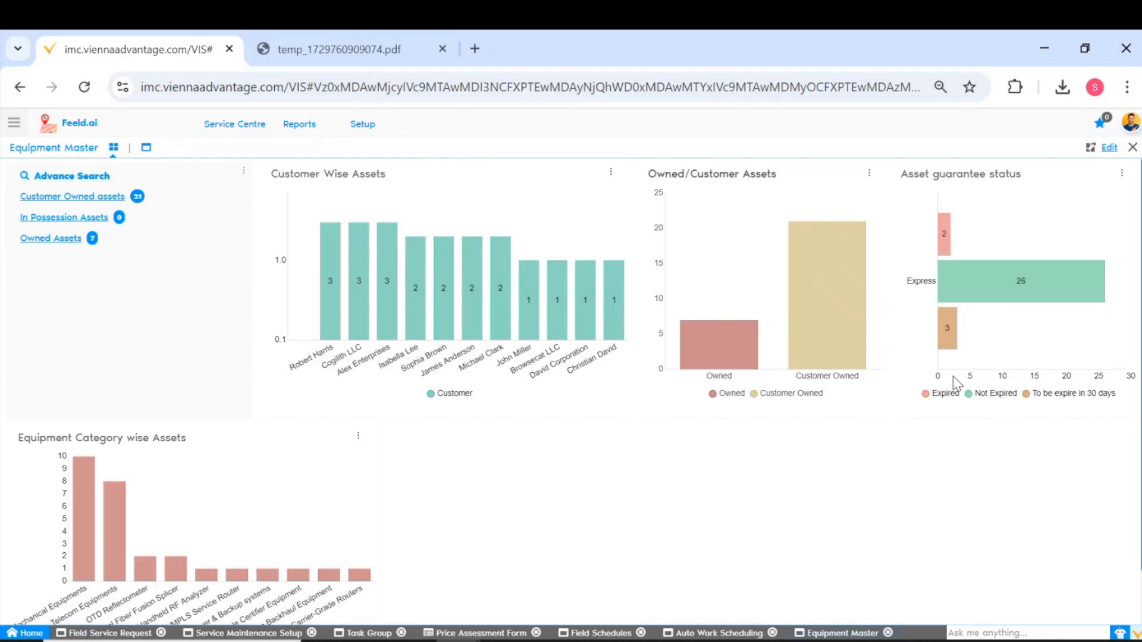
pyautogui.scroll(-1, 936, 474)
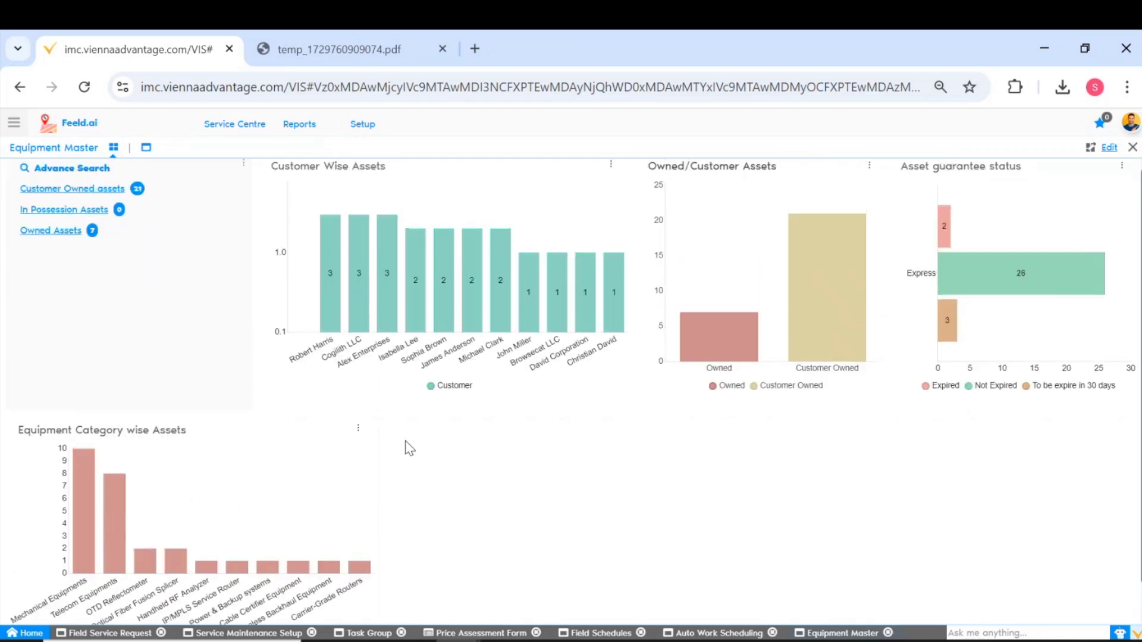
pyautogui.scroll(1, 405, 458)
# Open the Cisco 4331 Router ISR4331 record from the Equipment Master list and review its details
pyautogui.click(146, 149)
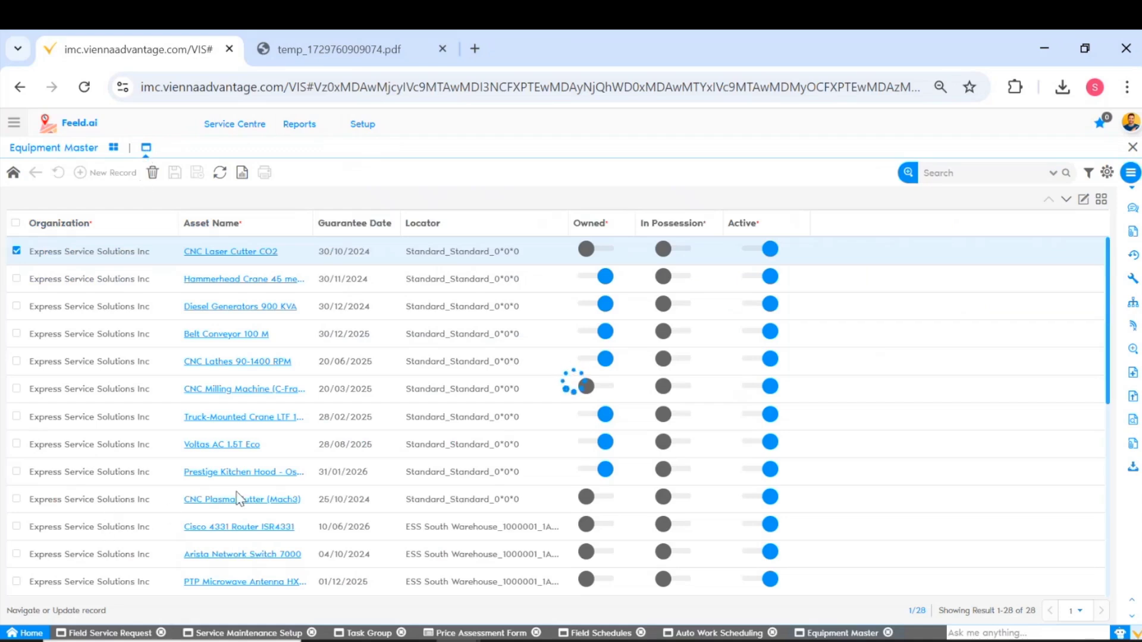
pyautogui.click(245, 528)
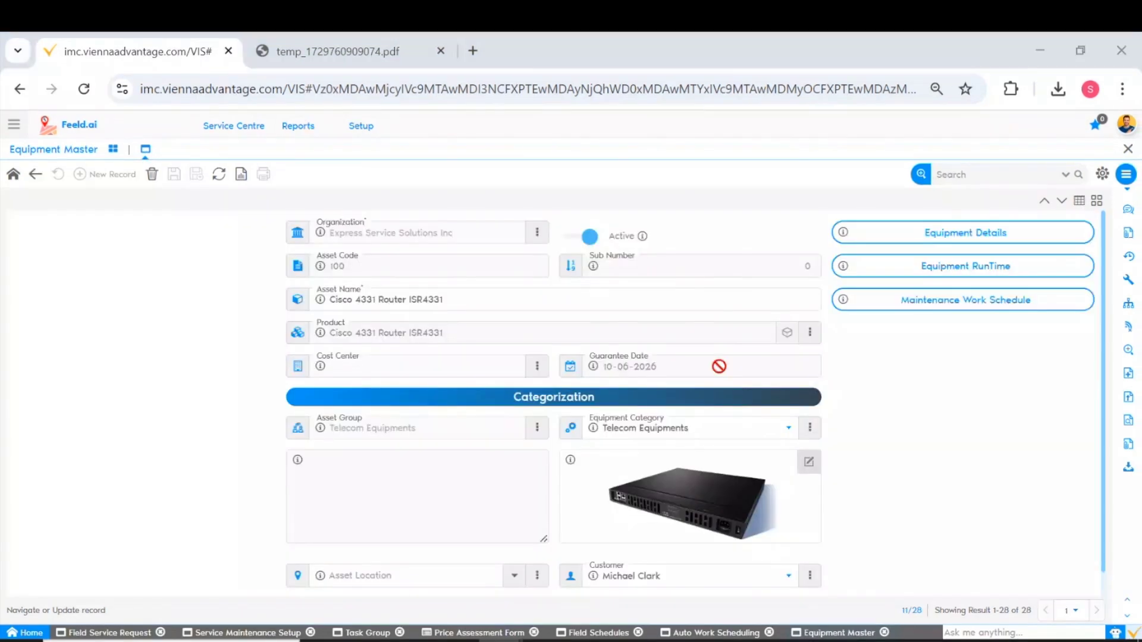
pyautogui.scroll(-1, 740, 395)
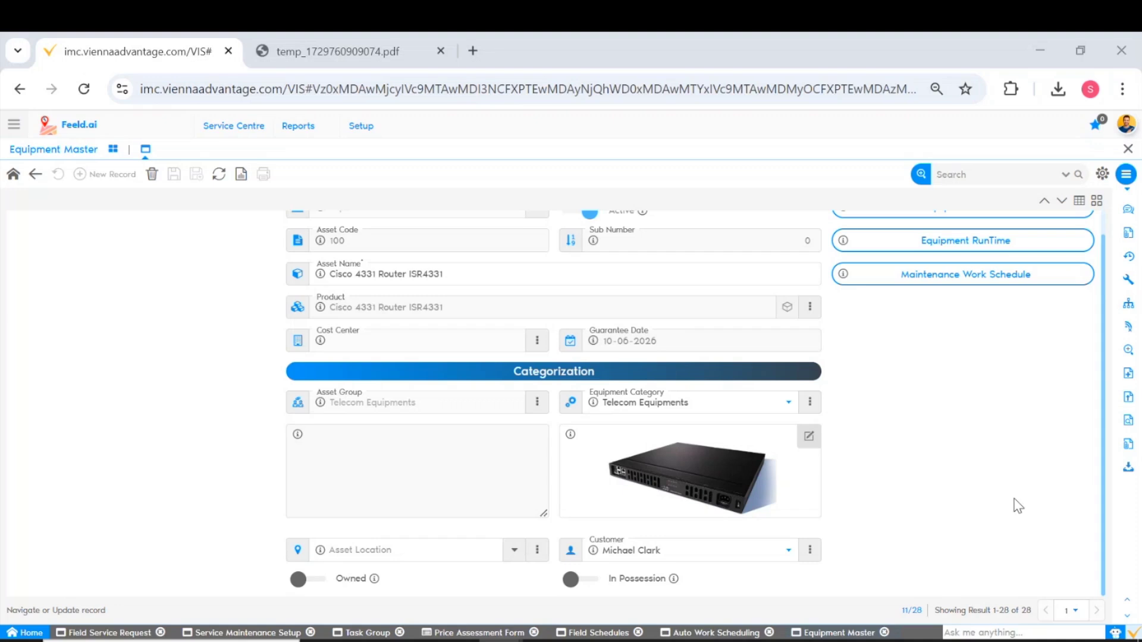
pyautogui.scroll(1, 1018, 506)
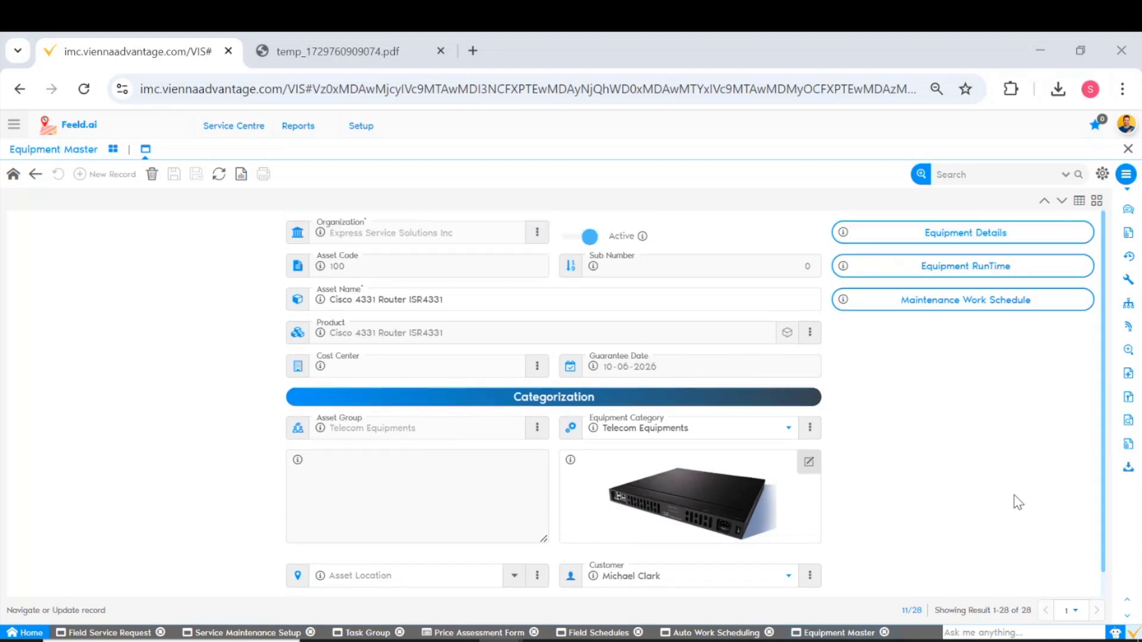
# Examine the router's equipment details and its maintenance work schedule, and return to the equipment record
pyautogui.click(1030, 247)
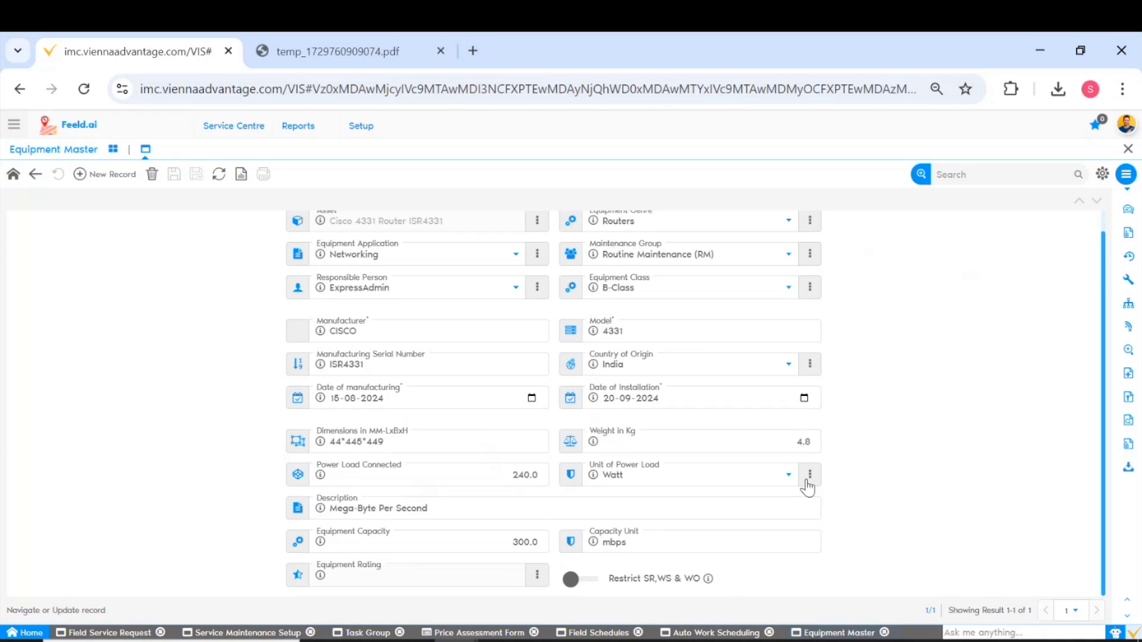
pyautogui.scroll(1, 808, 488)
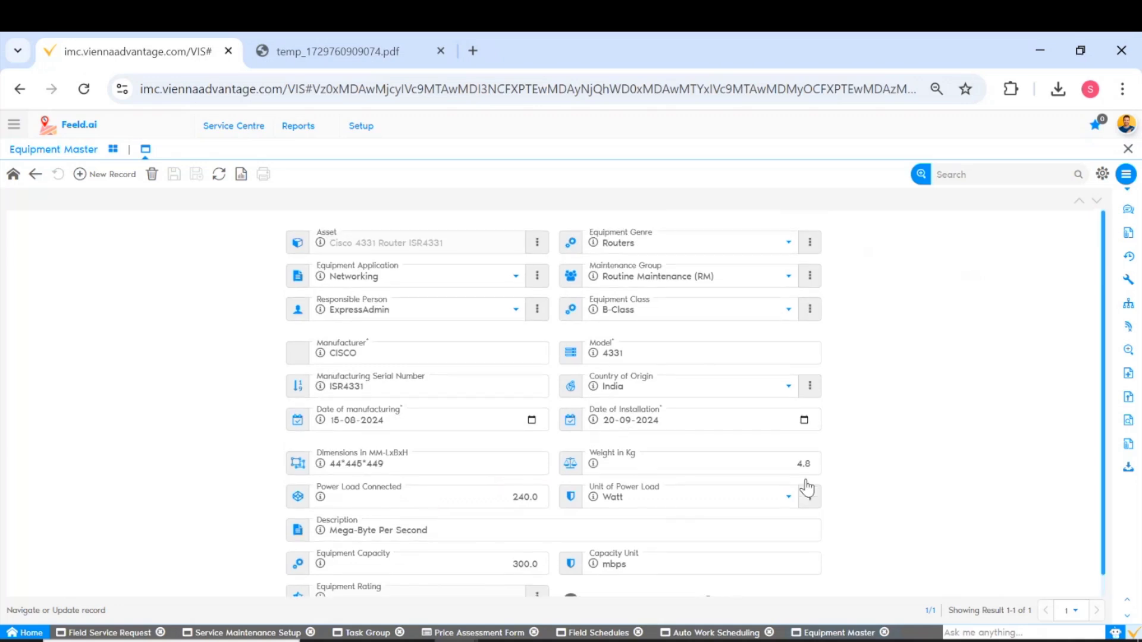
pyautogui.click(33, 182)
pyautogui.click(932, 304)
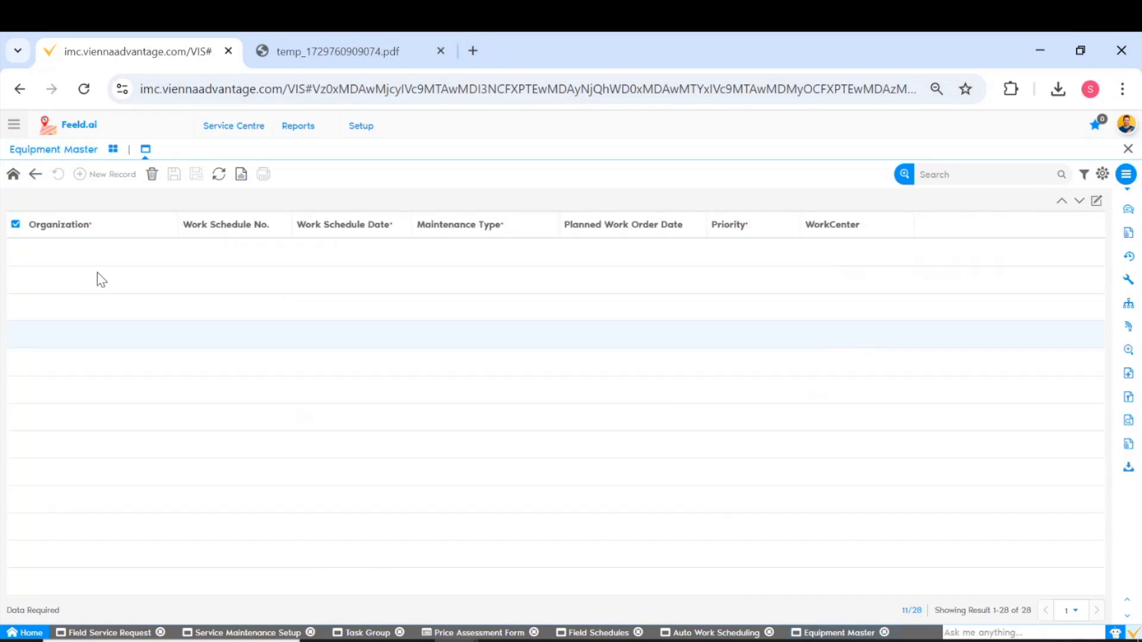
pyautogui.click(34, 176)
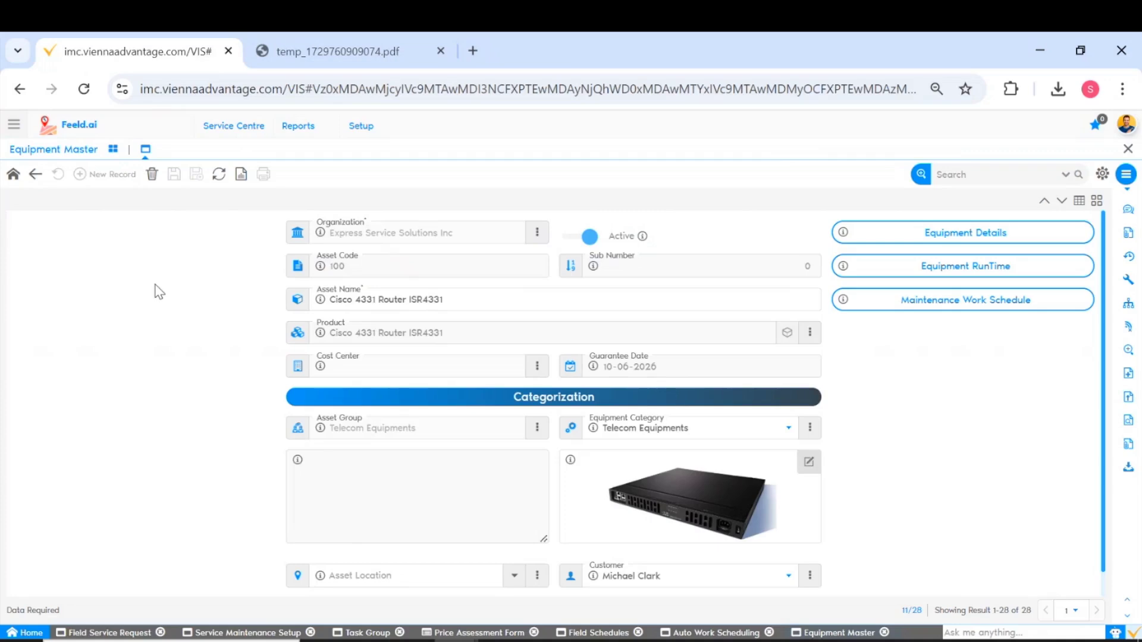
pyautogui.scroll(-2, 168, 331)
pyautogui.scroll(2, 167, 331)
# Open the first Field Service Engineers resource from Masters Setup and check its location coordinates and Resource Tracking options
pyautogui.moveTo(356, 129)
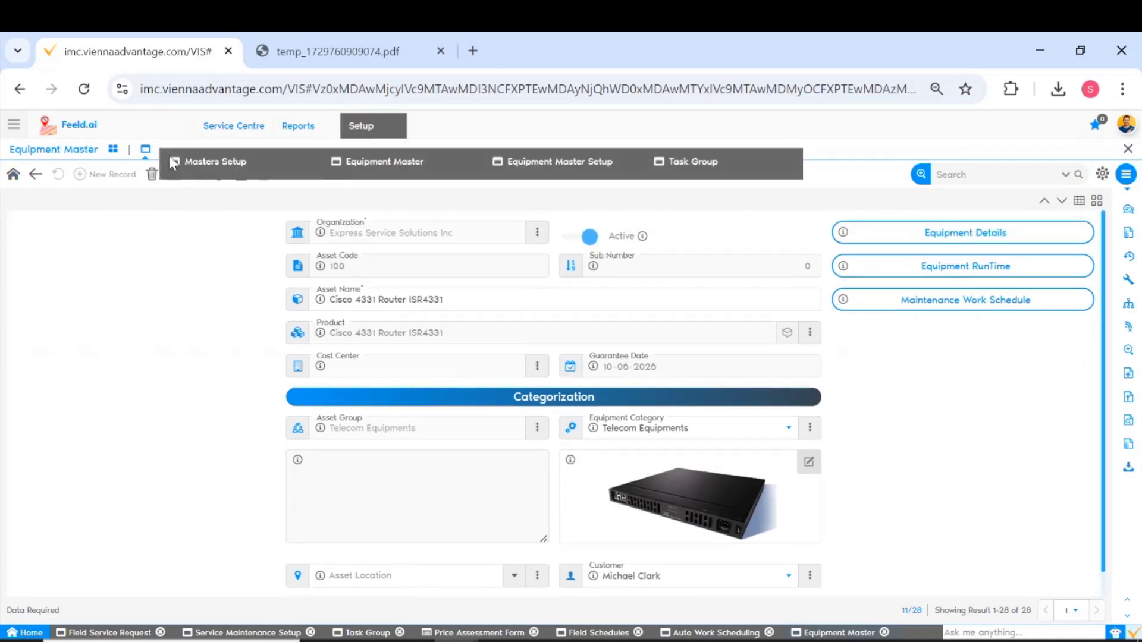
pyautogui.click(209, 162)
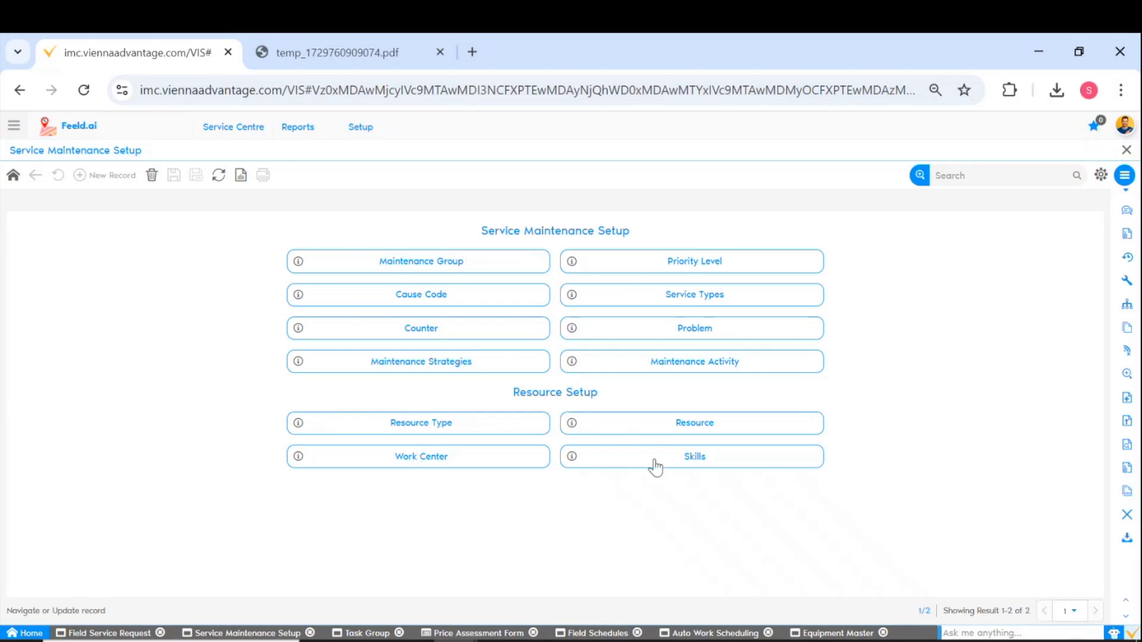
pyautogui.click(666, 428)
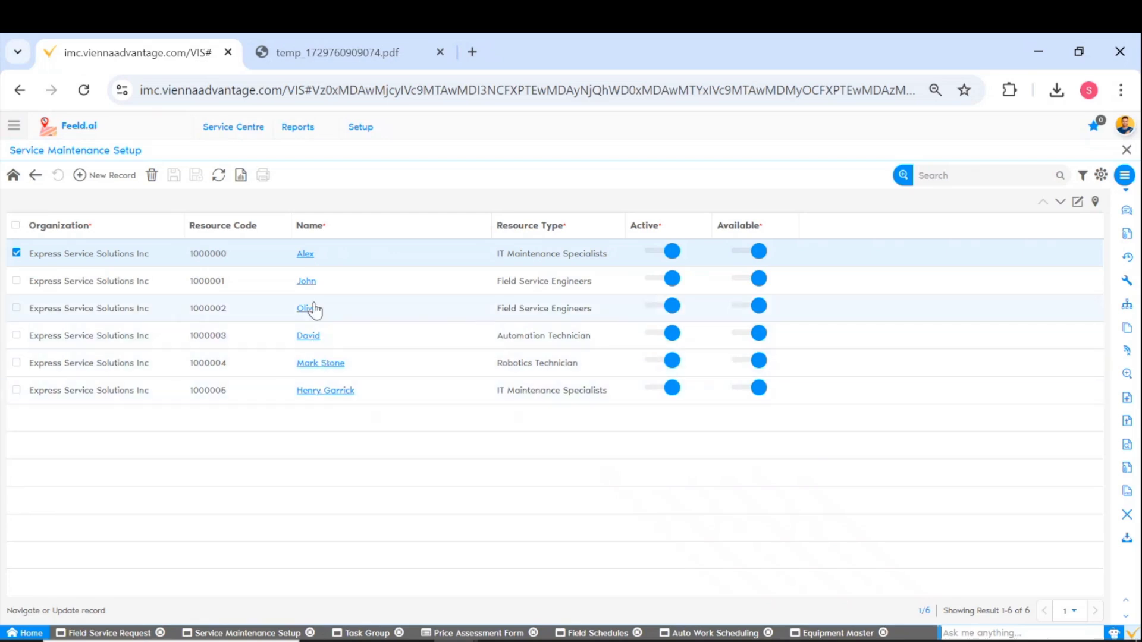
pyautogui.click(307, 282)
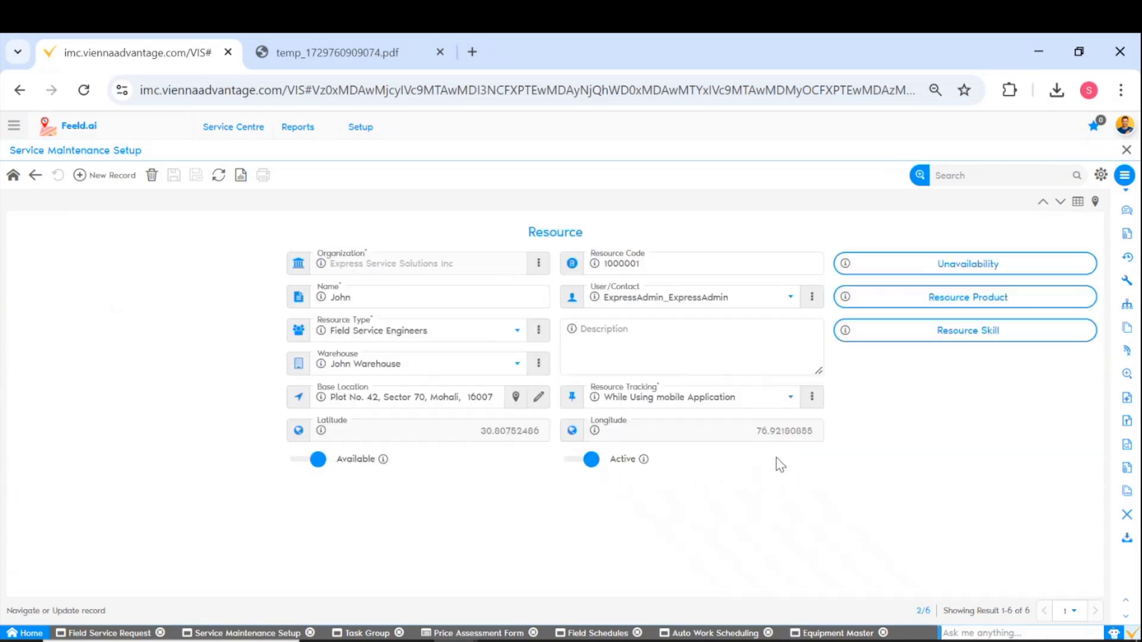
pyautogui.moveTo(739, 439); pyautogui.dragTo(828, 444)
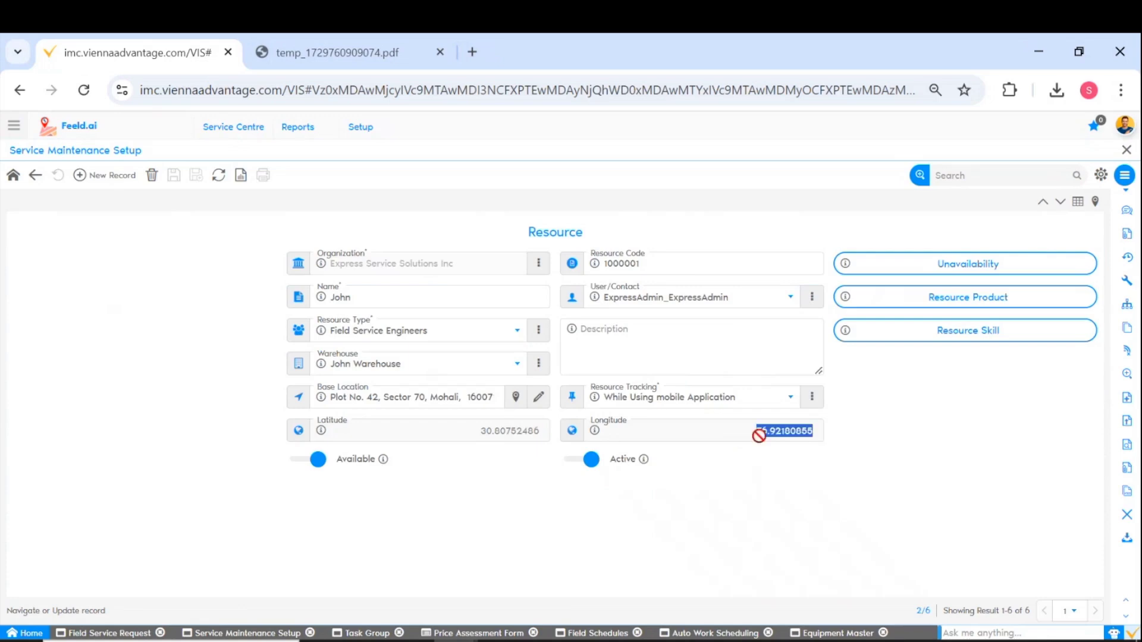
pyautogui.click(737, 399)
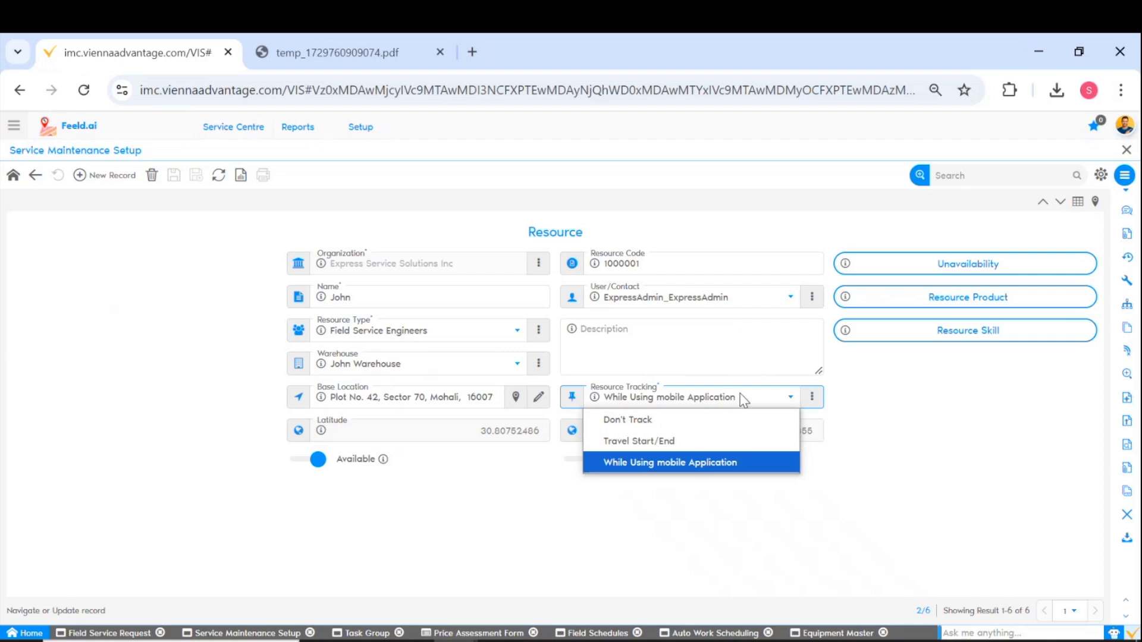
pyautogui.click(738, 396)
# Check the resource's skill lines and return to the Service Maintenance Setup overview
pyautogui.moveTo(1068, 284); pyautogui.dragTo(1035, 309)
pyautogui.click(1014, 340)
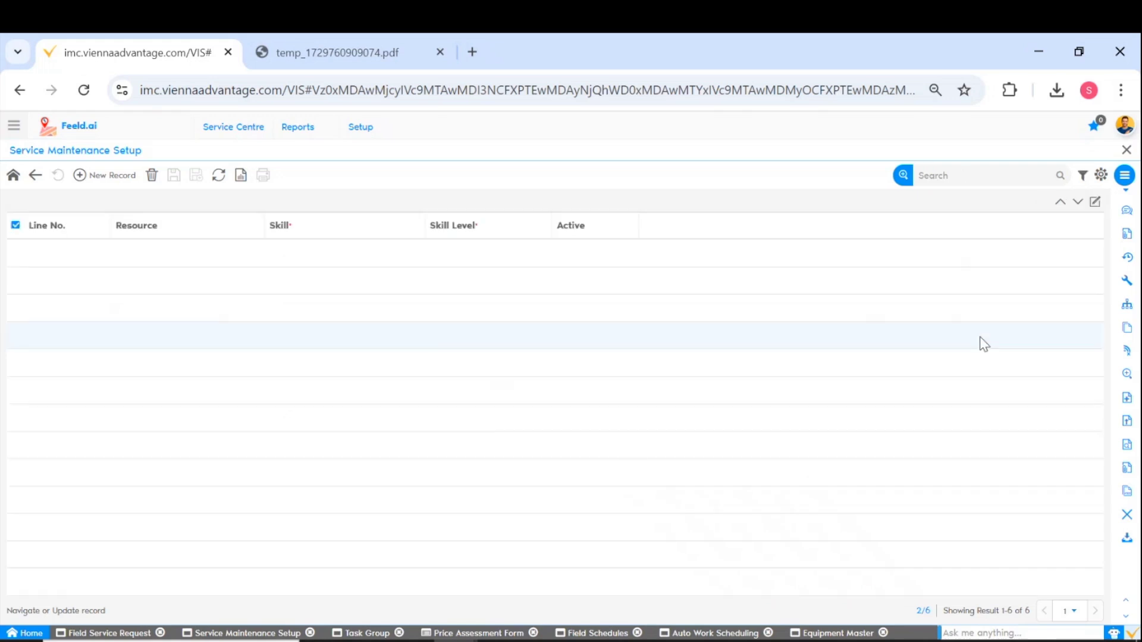
pyautogui.click(37, 179)
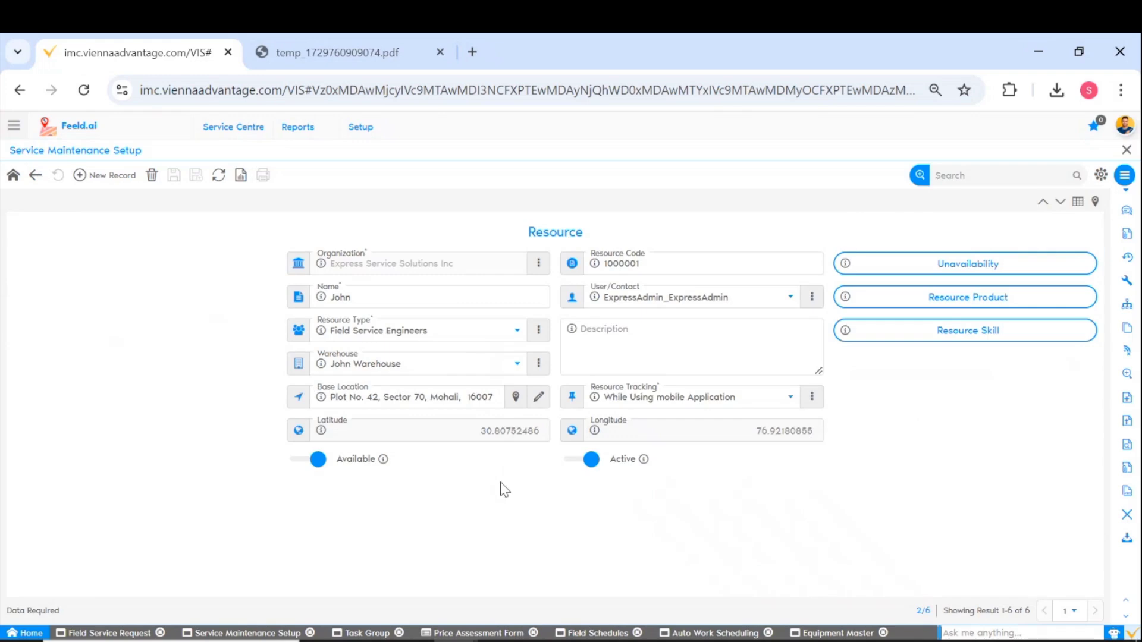
pyautogui.click(36, 175)
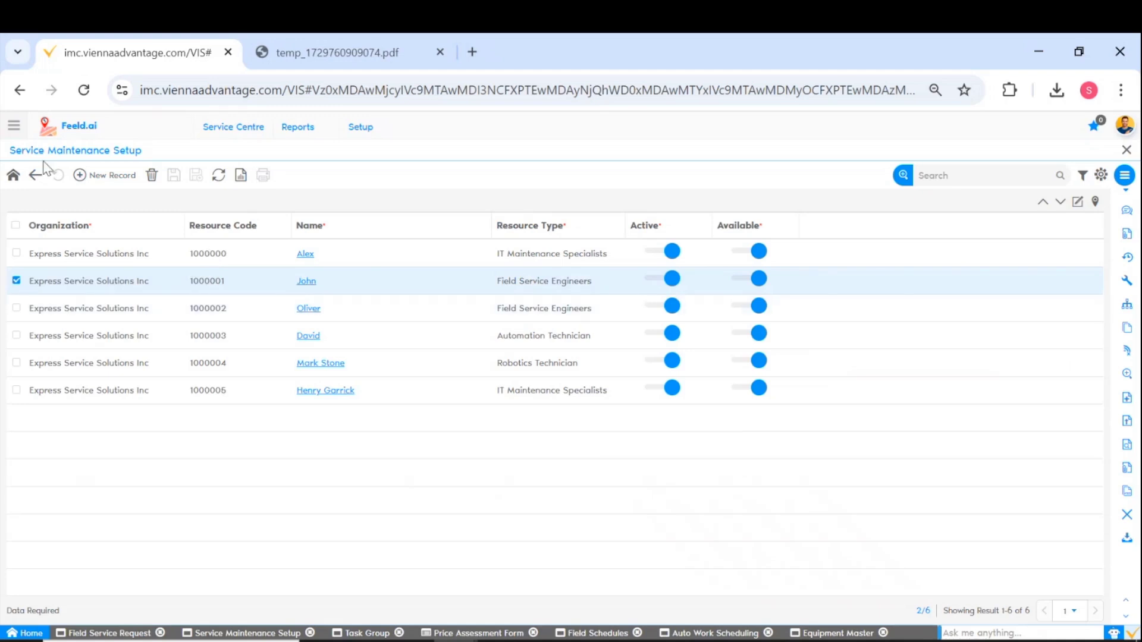
pyautogui.click(14, 176)
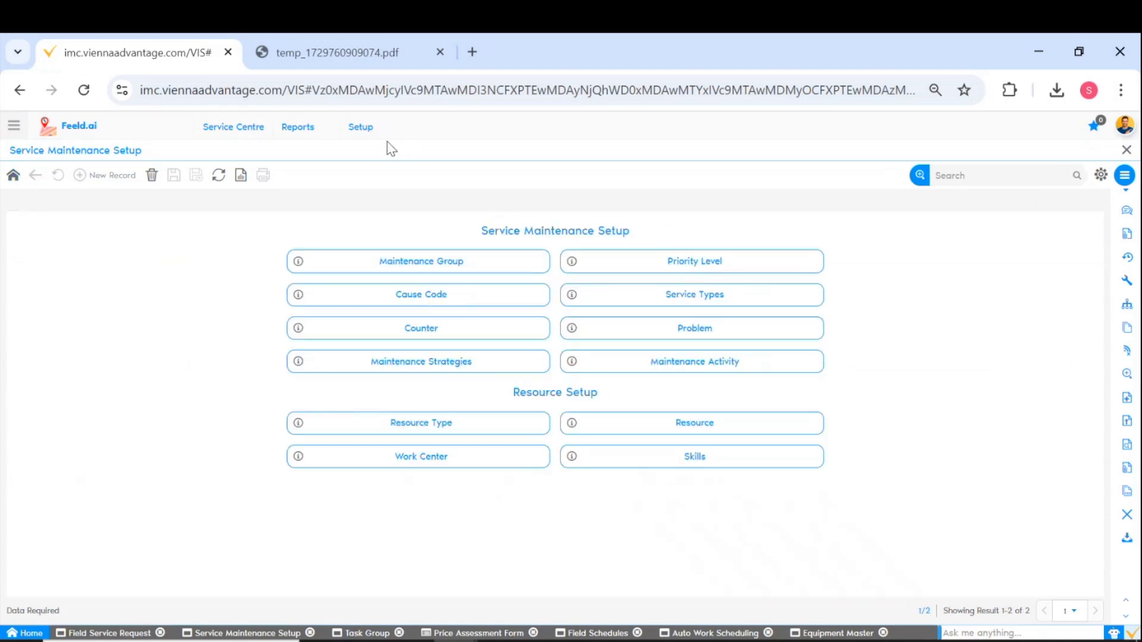
# Look through the Task Group list, view the Inspection tasks record and return to the home dashboard
pyautogui.click(360, 126)
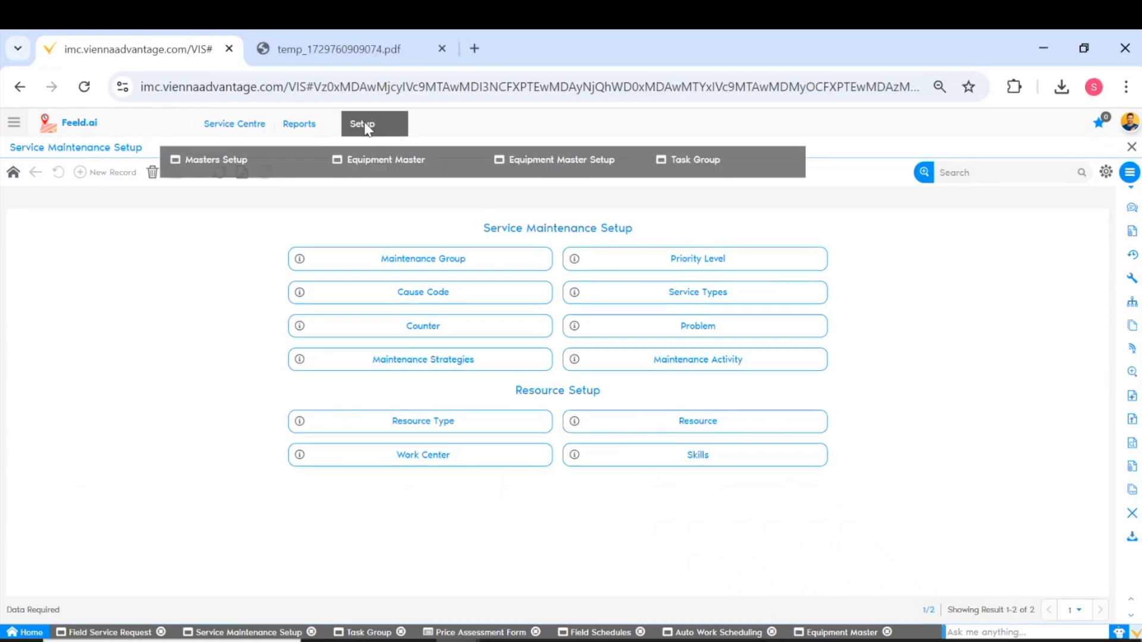
pyautogui.click(662, 162)
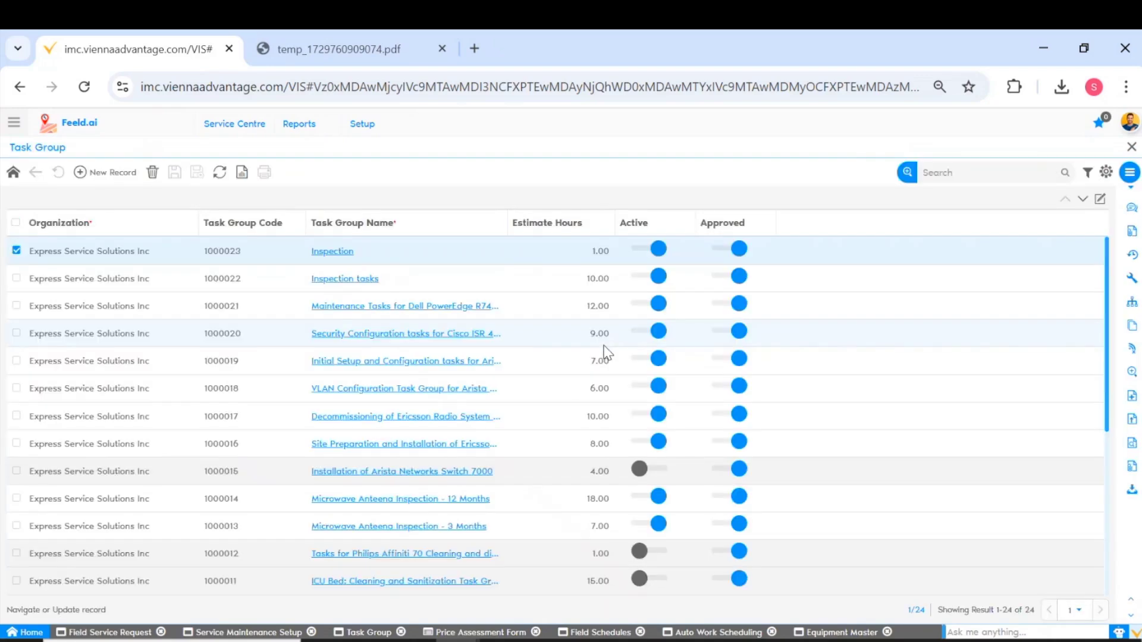
pyautogui.scroll(-5, 286, 333)
pyautogui.scroll(5, 356, 357)
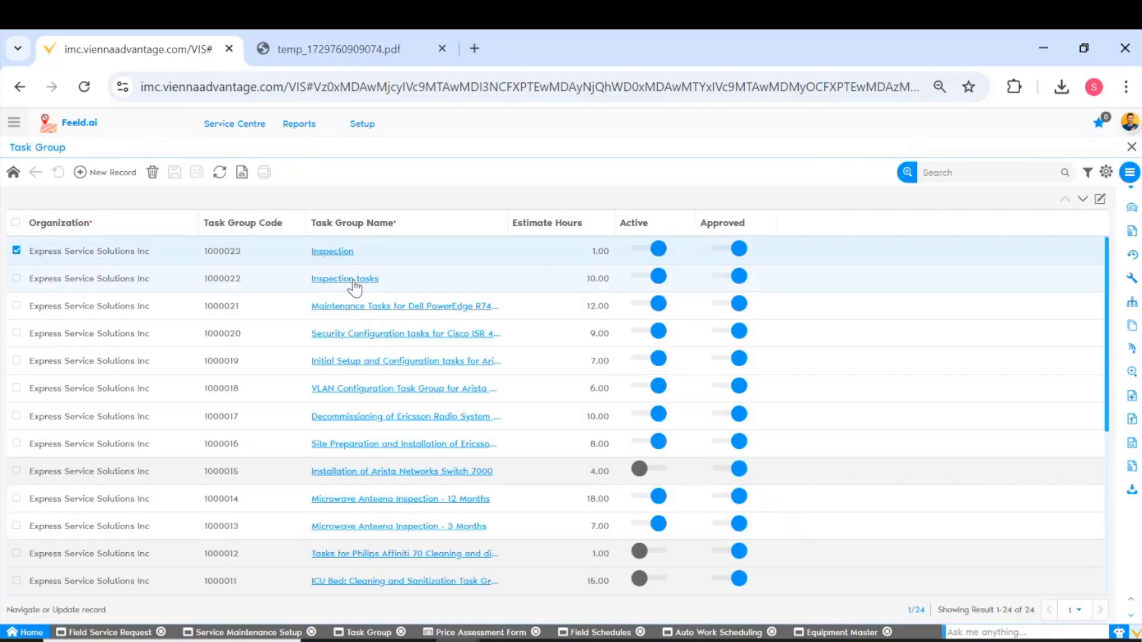
pyautogui.click(345, 278)
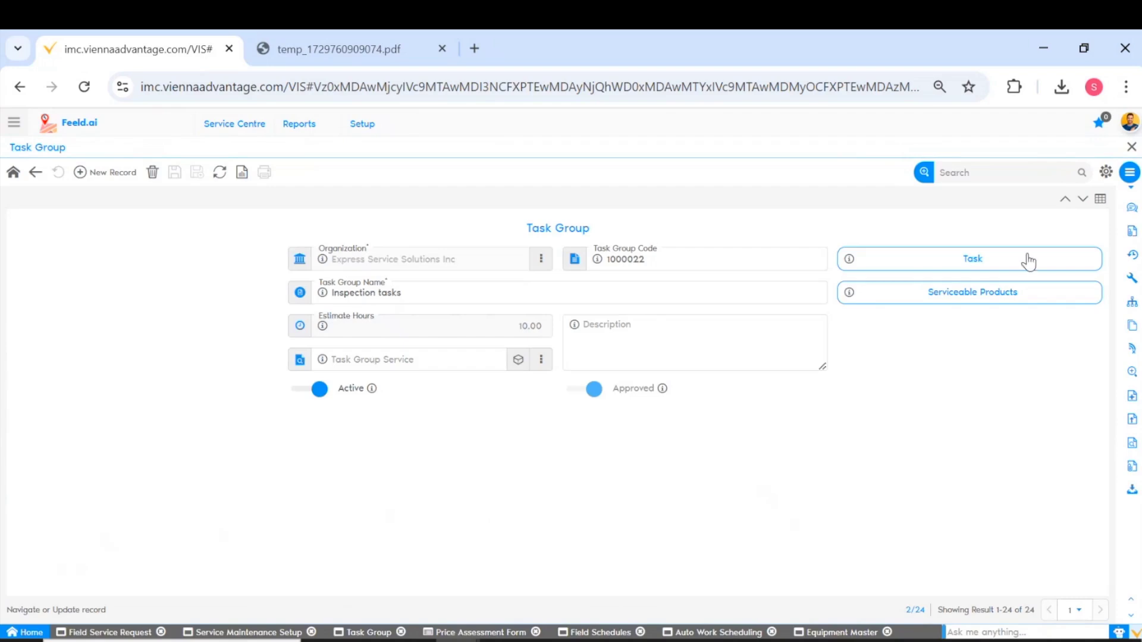
pyautogui.click(12, 173)
pyautogui.click(1099, 200)
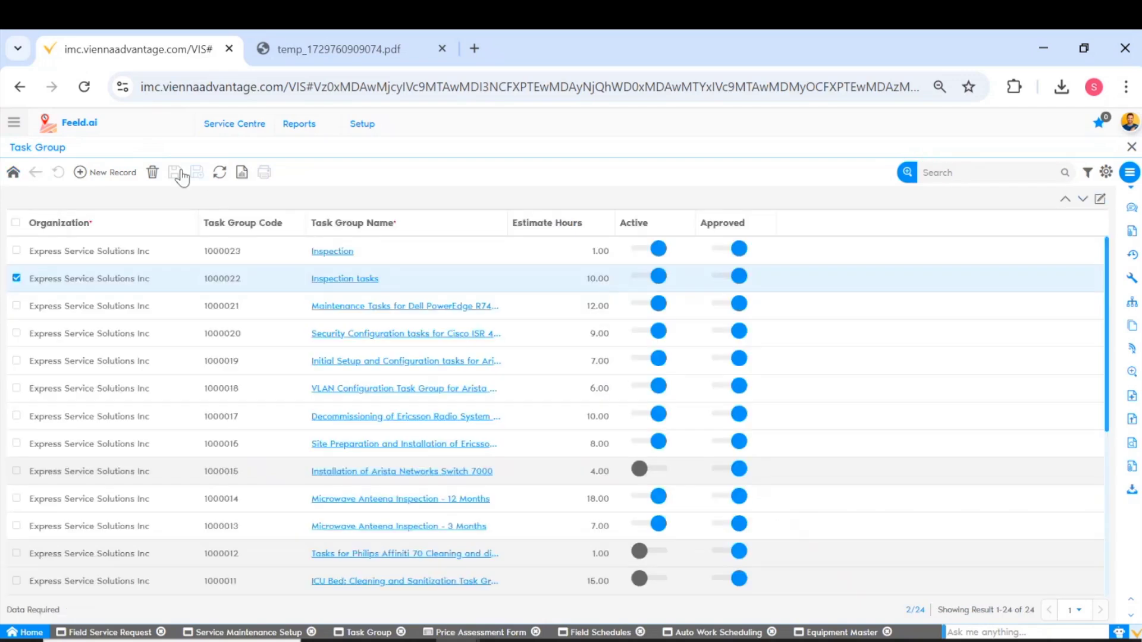
pyautogui.click(25, 632)
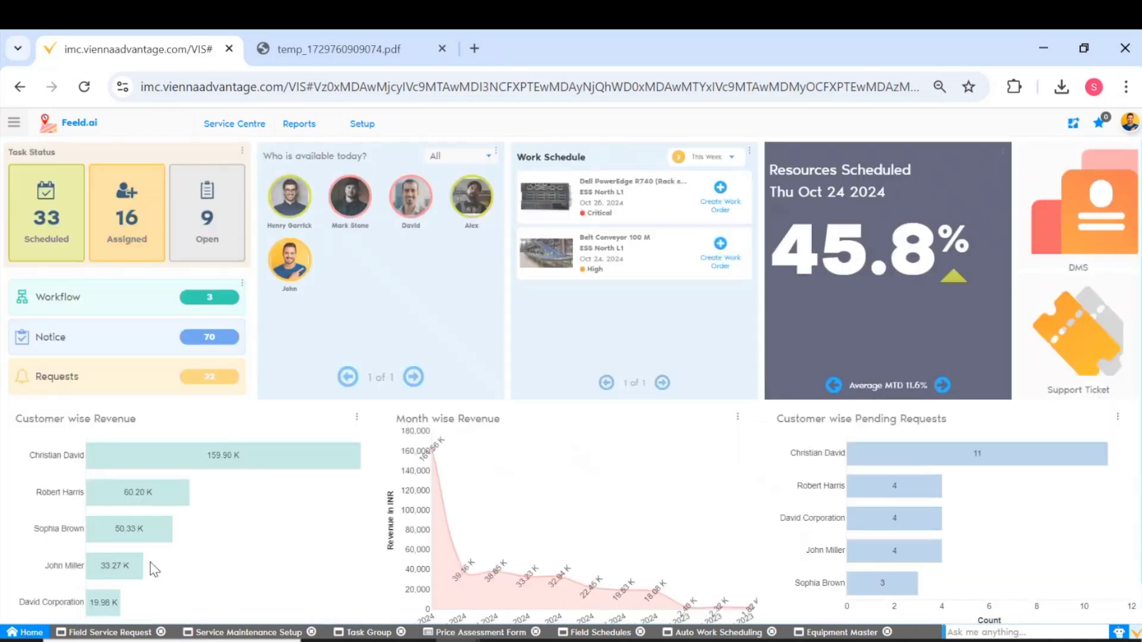